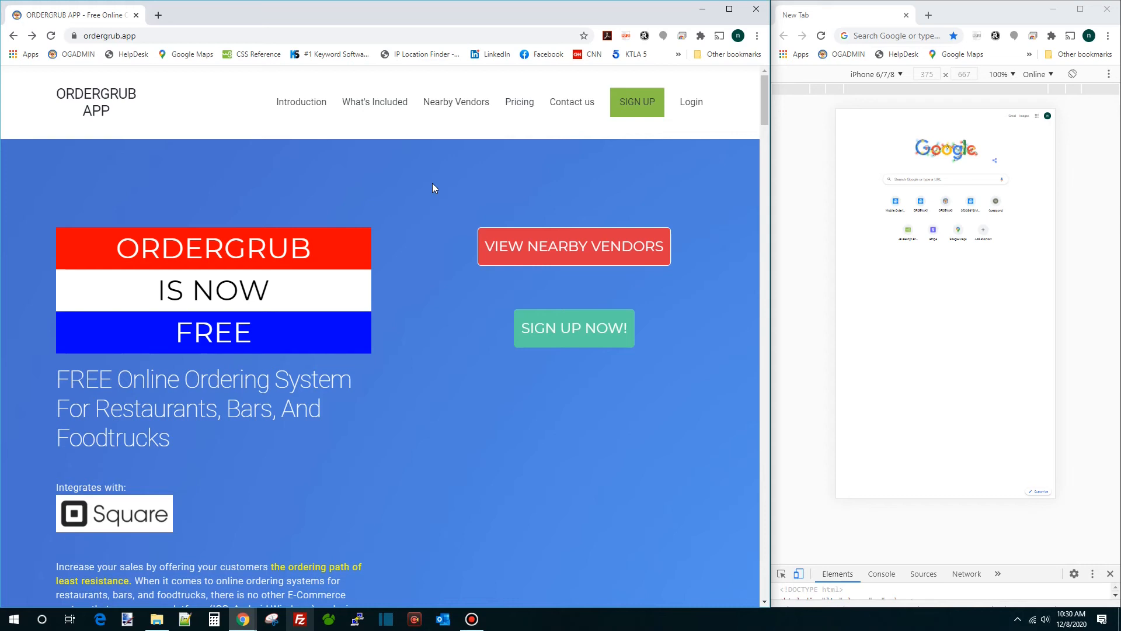
Register a new OrderGrub business account by submitting the autofilled signup form
{"action": "left_click", "coordinate": [211, 38]}
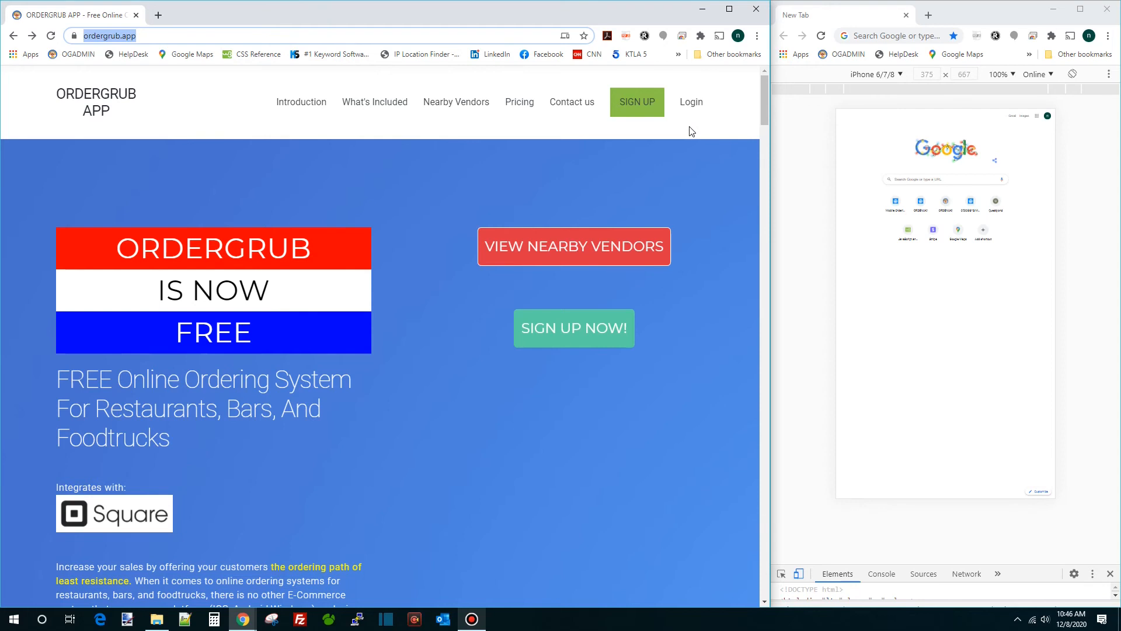
{"action": "left_click", "coordinate": [636, 105]}
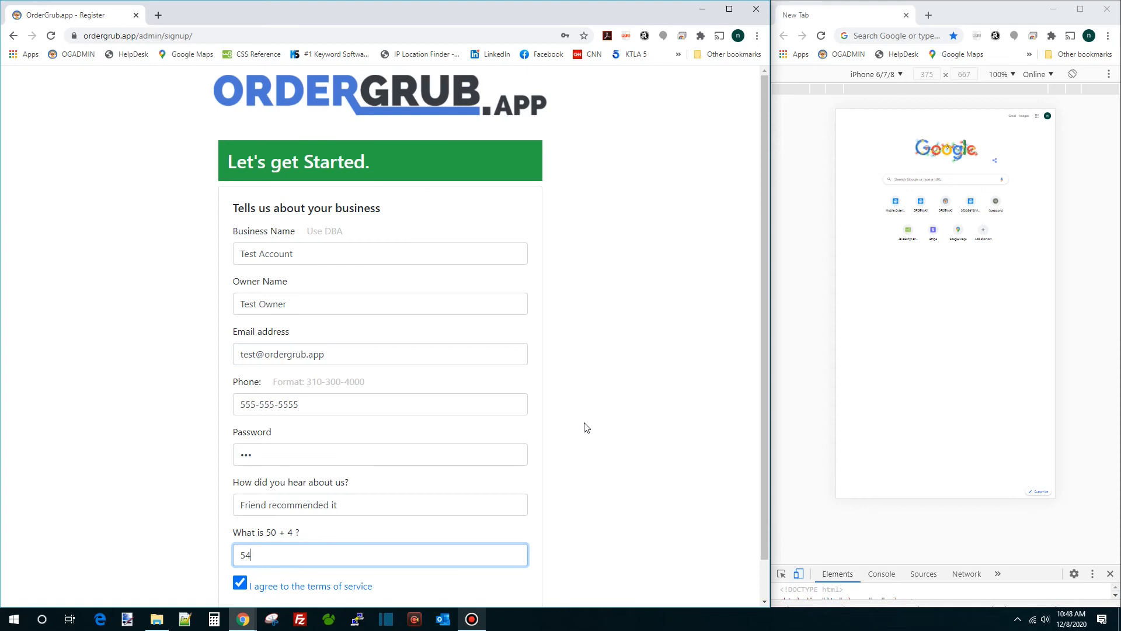
{"action": "scroll", "coordinate": [586, 428], "scroll_direction": "down", "scroll_amount": 1}
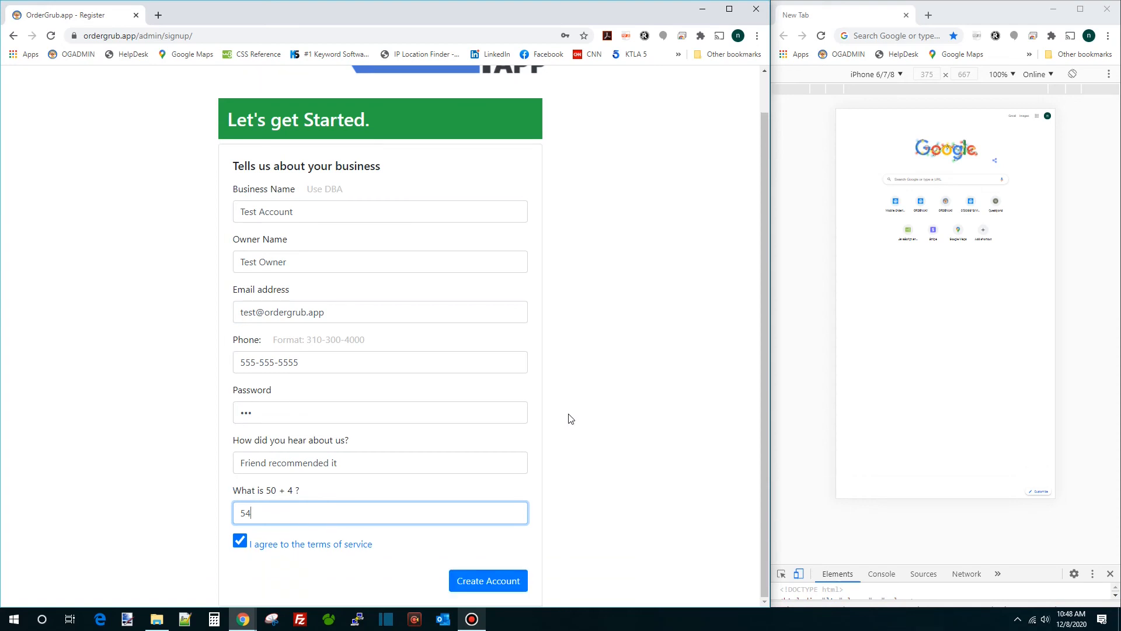
{"action": "left_click", "coordinate": [477, 582]}
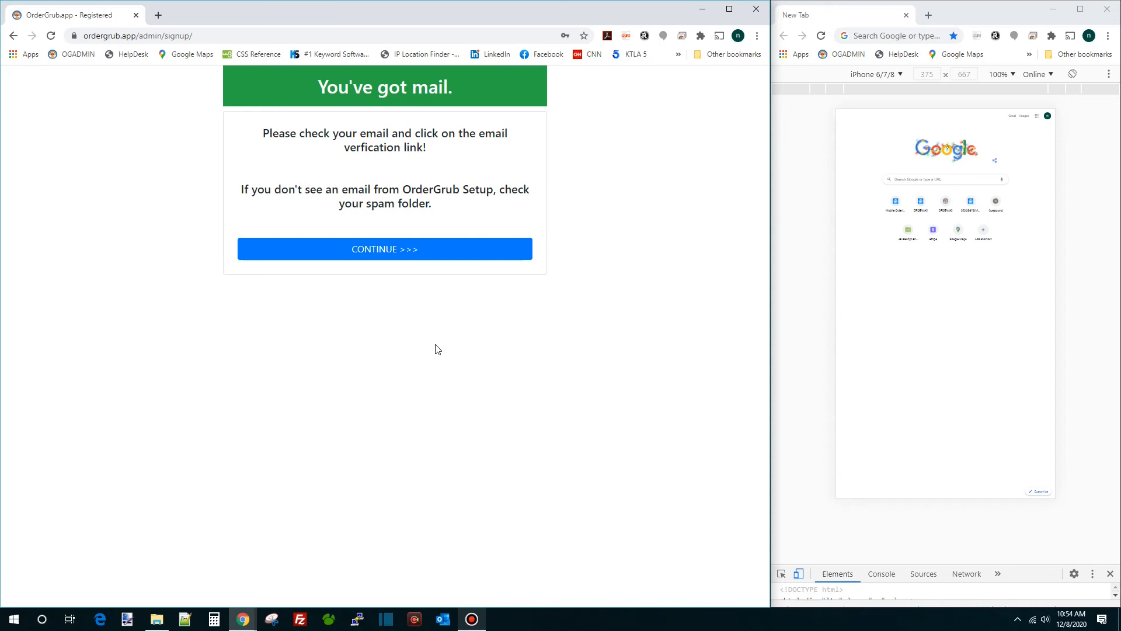
Continue past email verification and log in with the autofilled credentials
{"action": "left_click", "coordinate": [395, 255]}
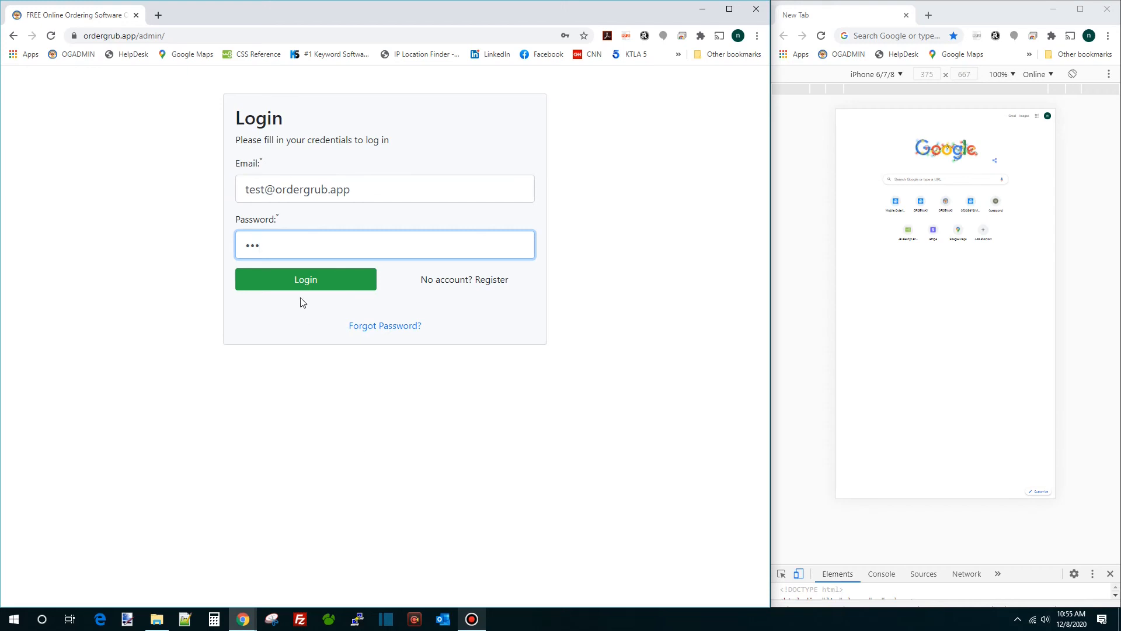
{"action": "left_click", "coordinate": [313, 282]}
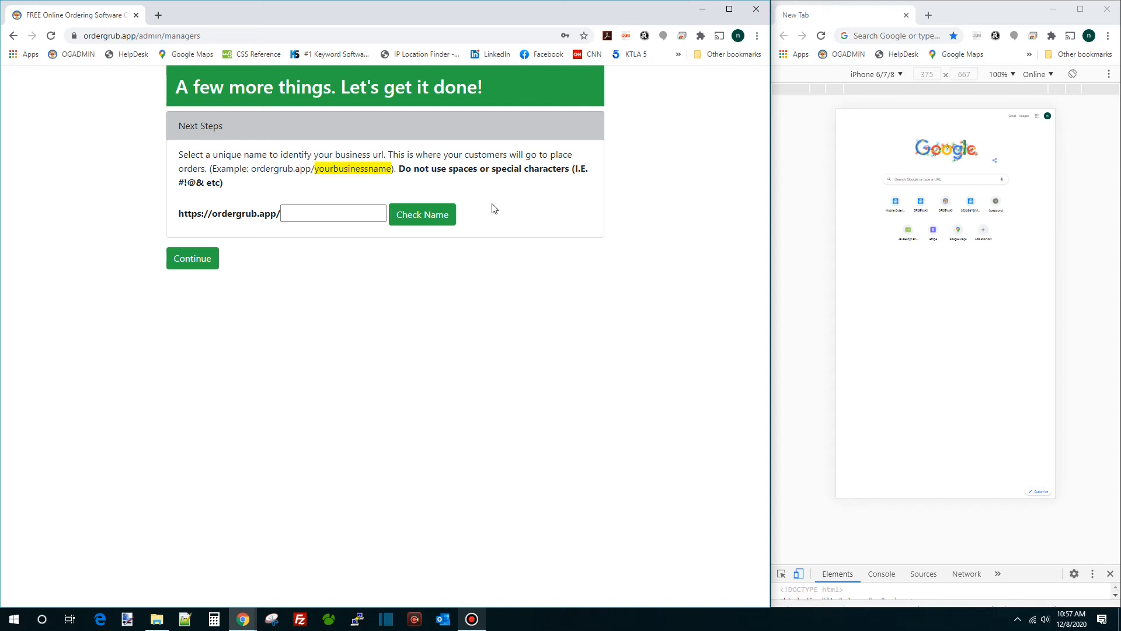
Claim the business URL name testaccount after confirming it is available
{"action": "left_click", "coordinate": [351, 213]}
{"action": "type", "text": "testaccoun"}
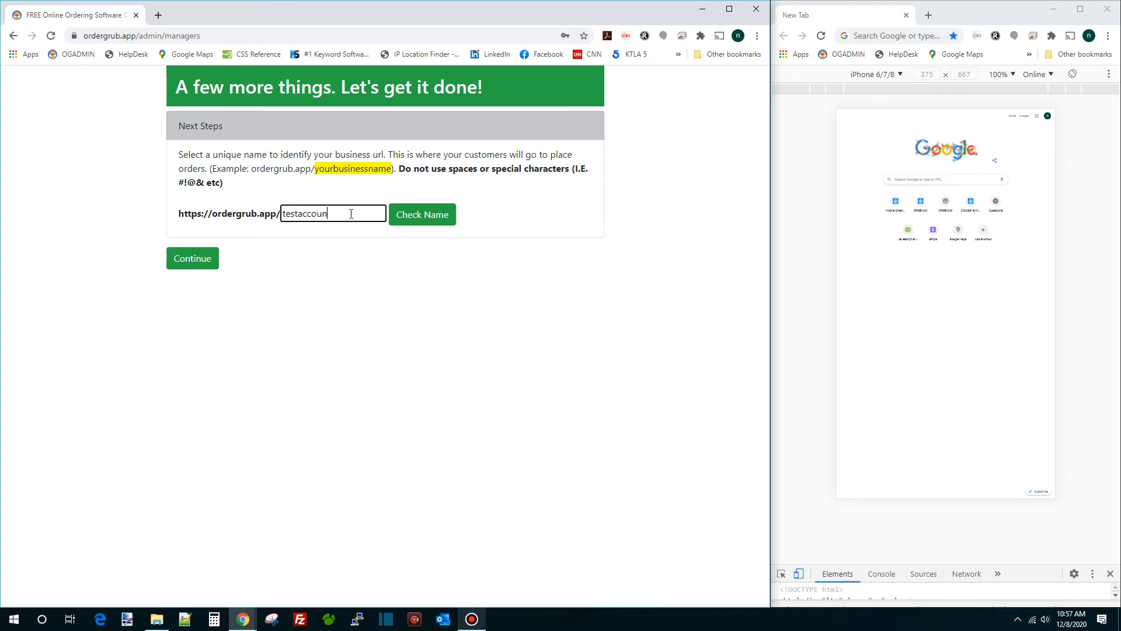
{"action": "type", "text": "t"}
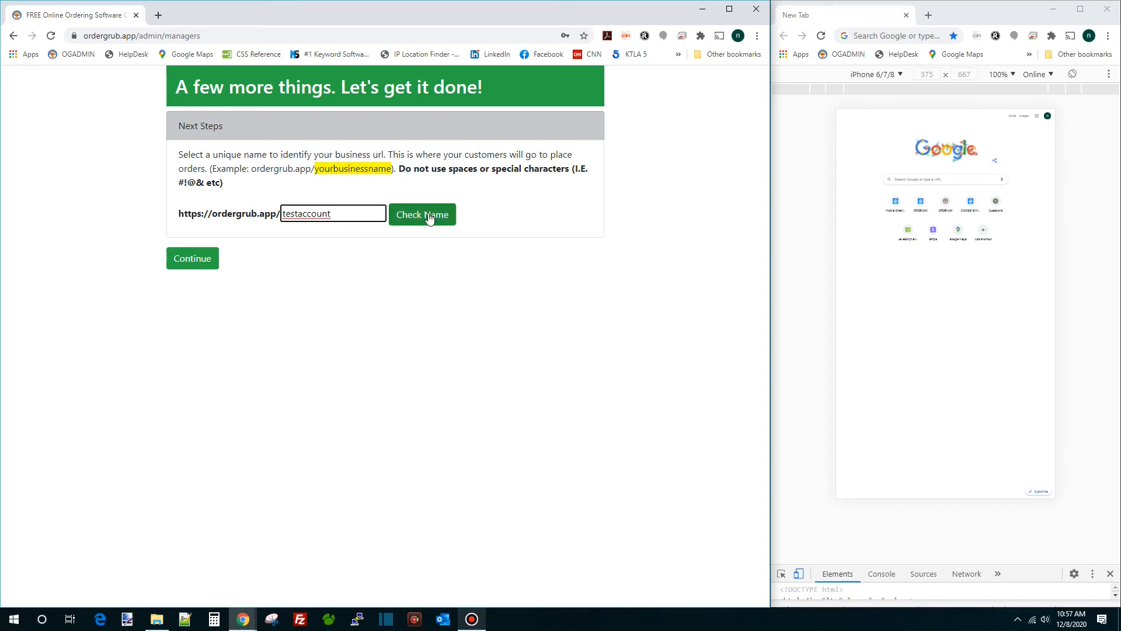
{"action": "left_click", "coordinate": [424, 217]}
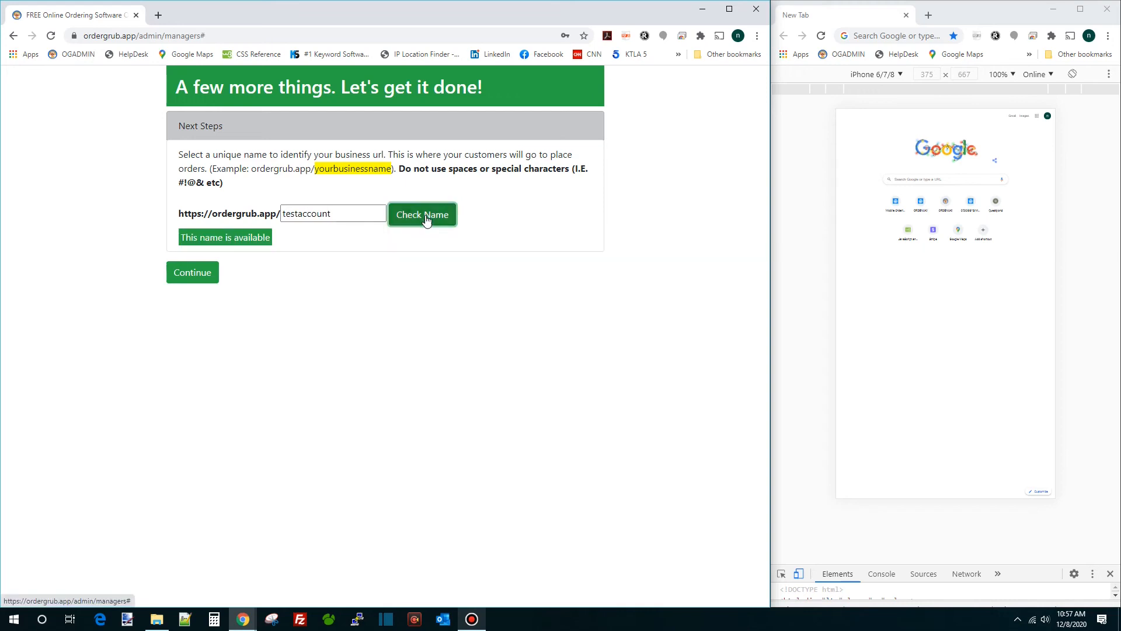
{"action": "left_click", "coordinate": [194, 274]}
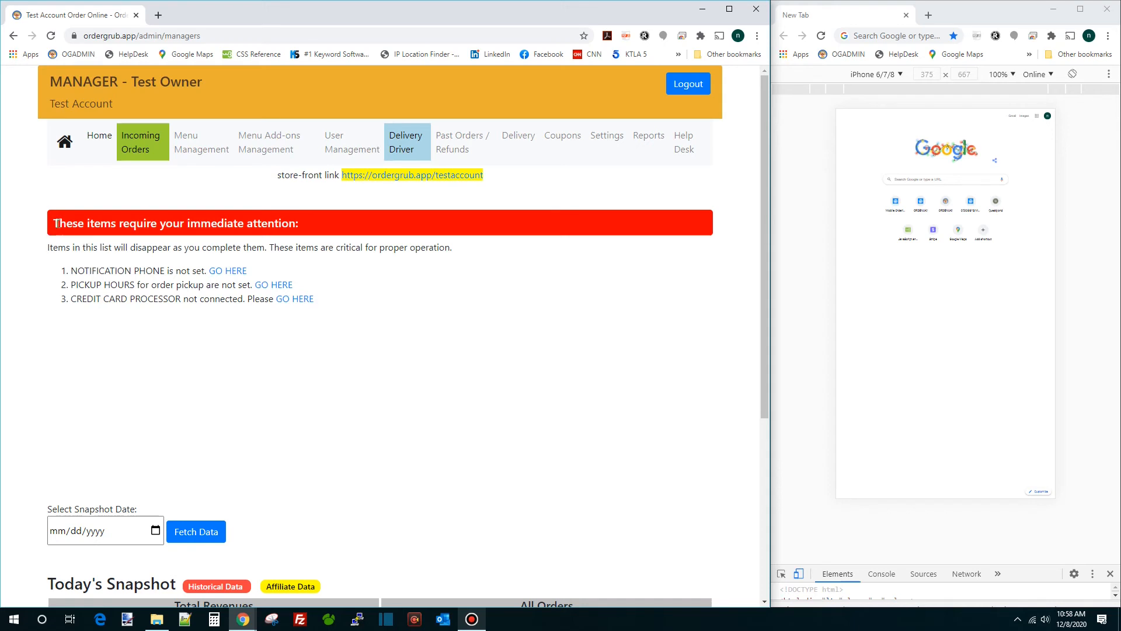
Open the store-front link ordergrub.app/testaccount in a new tab
{"action": "left_click_drag", "start_coordinate": [57, 223], "coordinate": [269, 274]}
{"action": "left_click", "coordinate": [269, 274]}
{"action": "left_click_drag", "start_coordinate": [276, 175], "coordinate": [341, 176]}
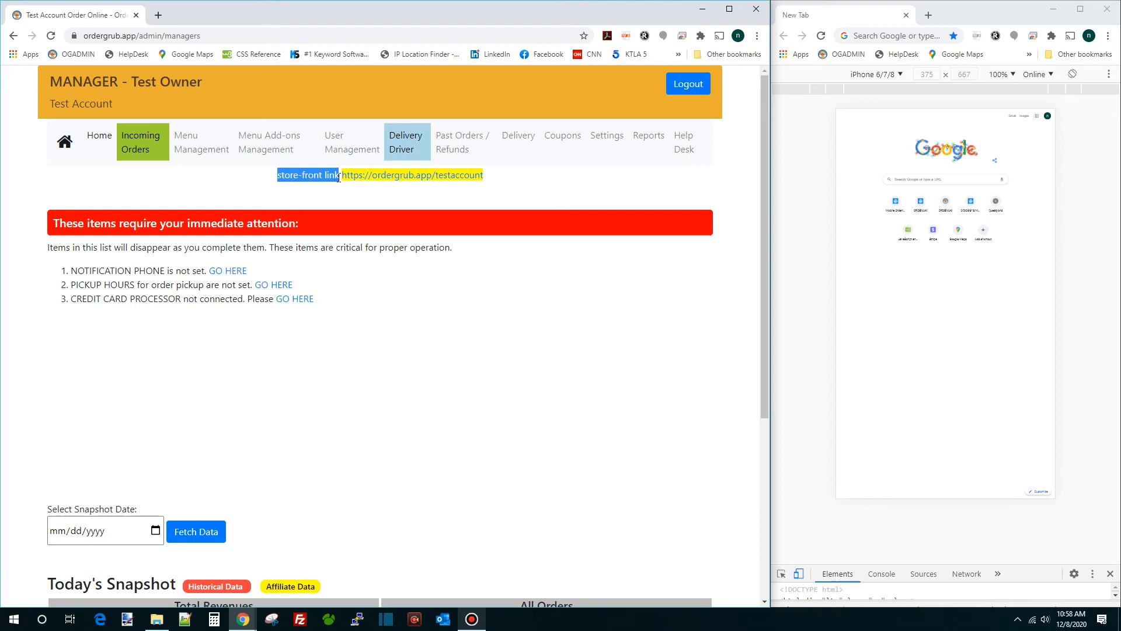
{"action": "left_click", "coordinate": [431, 177]}
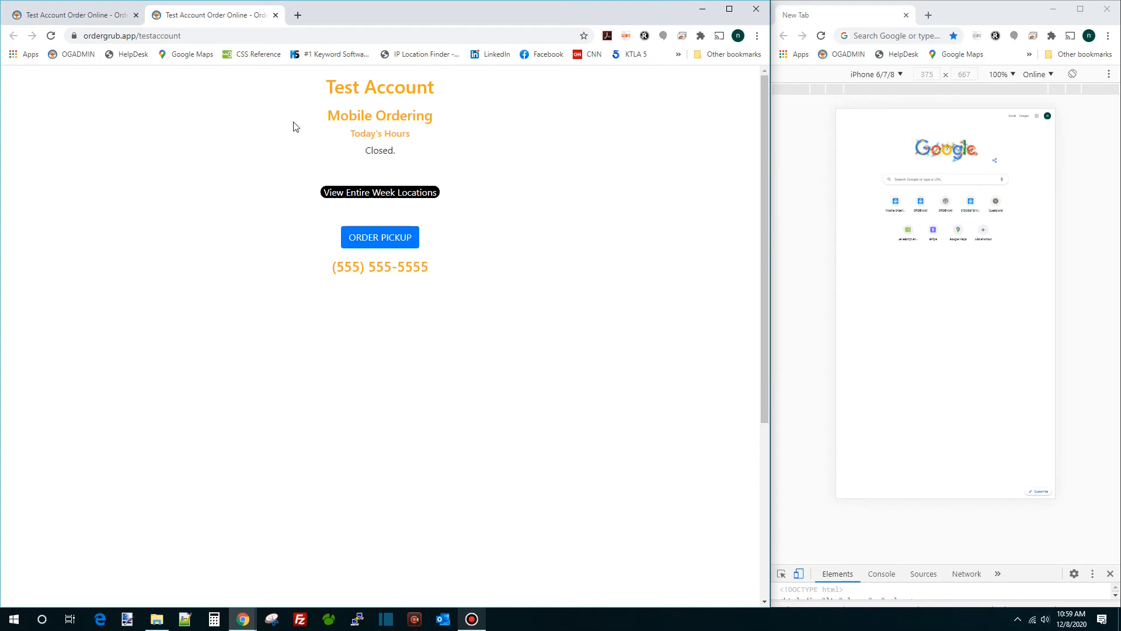
Close the storefront tab to return to the manager dashboard
{"action": "left_click", "coordinate": [276, 15]}
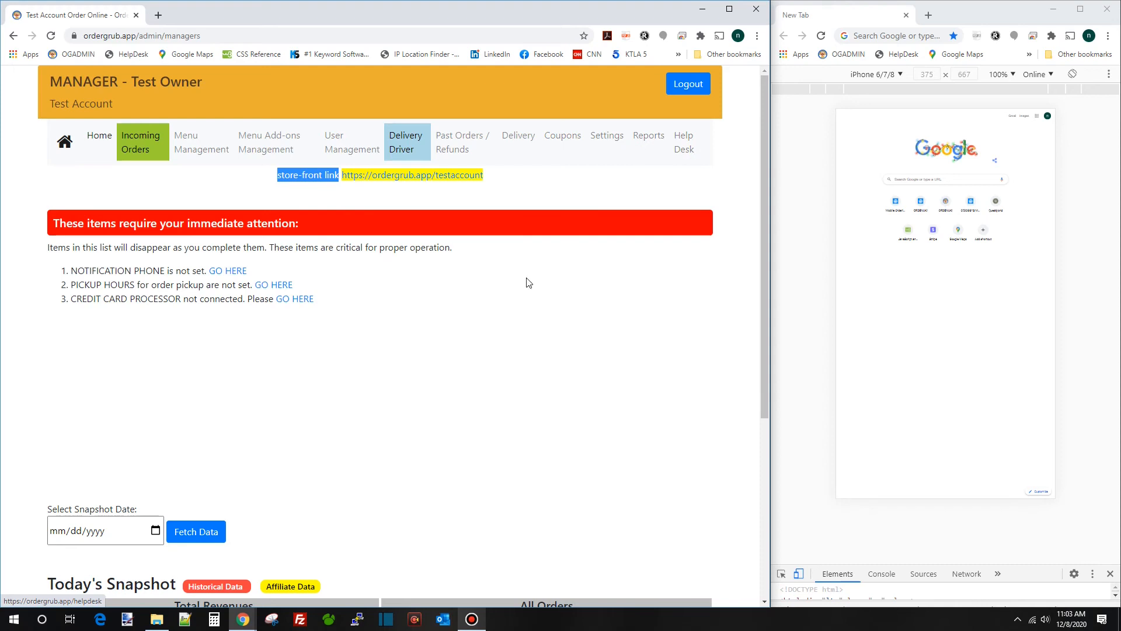
Add the BREAKFAST and LUNCH categories under Menu Management
{"action": "left_click", "coordinate": [188, 153]}
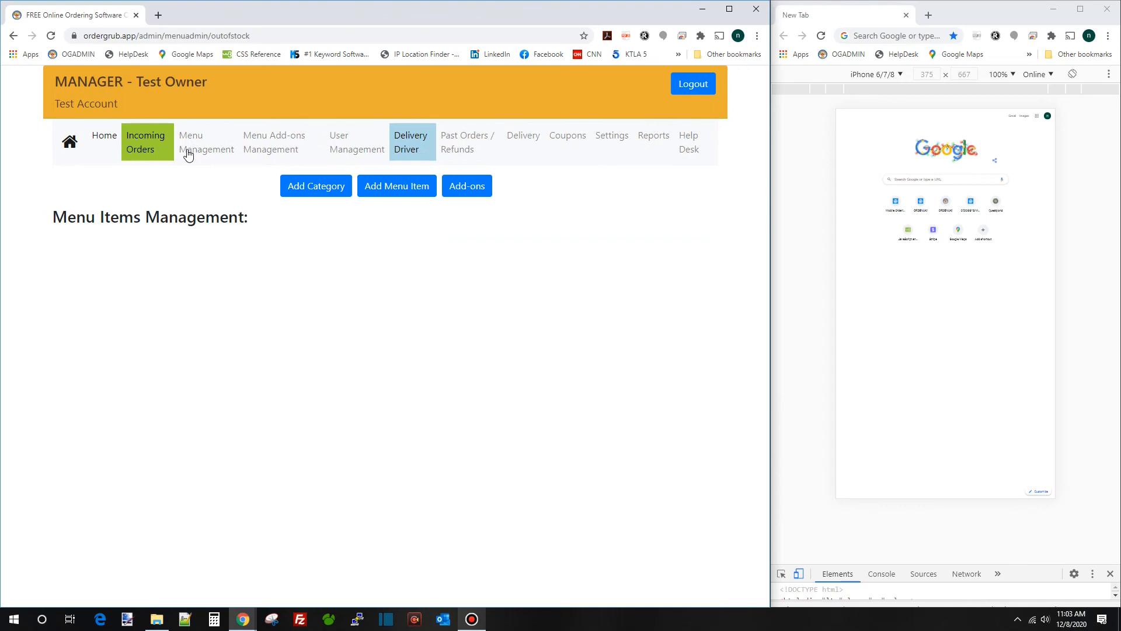
{"action": "left_click", "coordinate": [315, 192]}
{"action": "left_click", "coordinate": [140, 220]}
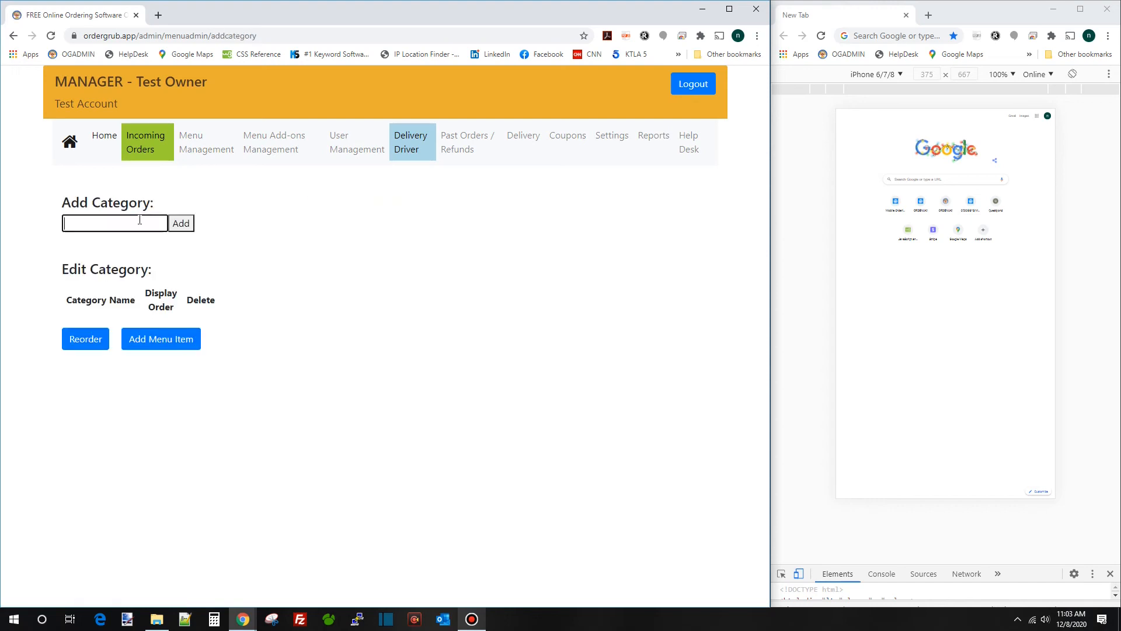
{"action": "type", "text": "BREAKFAST"}
{"action": "key", "text": "Return"}
{"action": "left_click", "coordinate": [139, 220]}
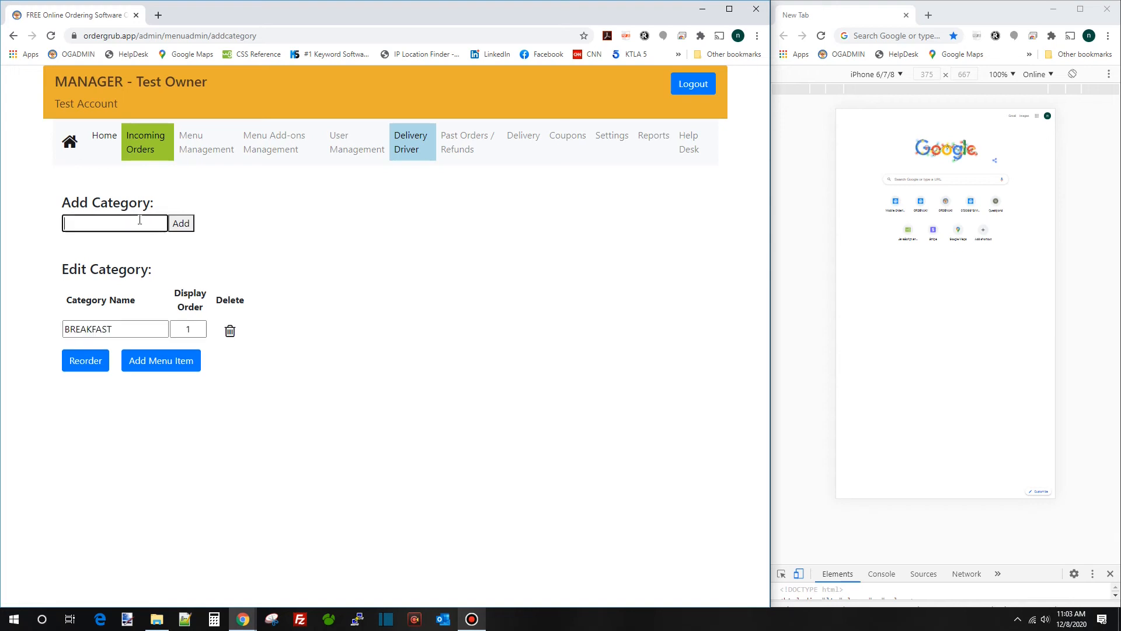
{"action": "type", "text": "LUNCH"}
{"action": "key", "text": "Return"}
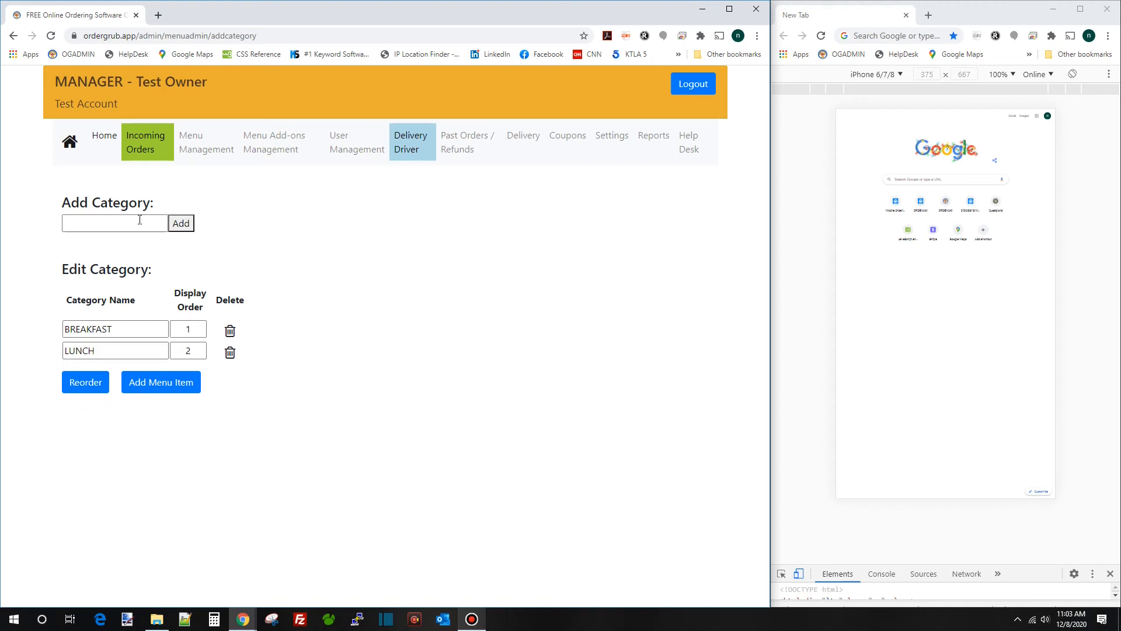
{"action": "left_click", "coordinate": [140, 219]}
Start a new BREAKFAST menu item named Two scrambled eggs
{"action": "left_click", "coordinate": [158, 388]}
{"action": "left_click", "coordinate": [168, 255]}
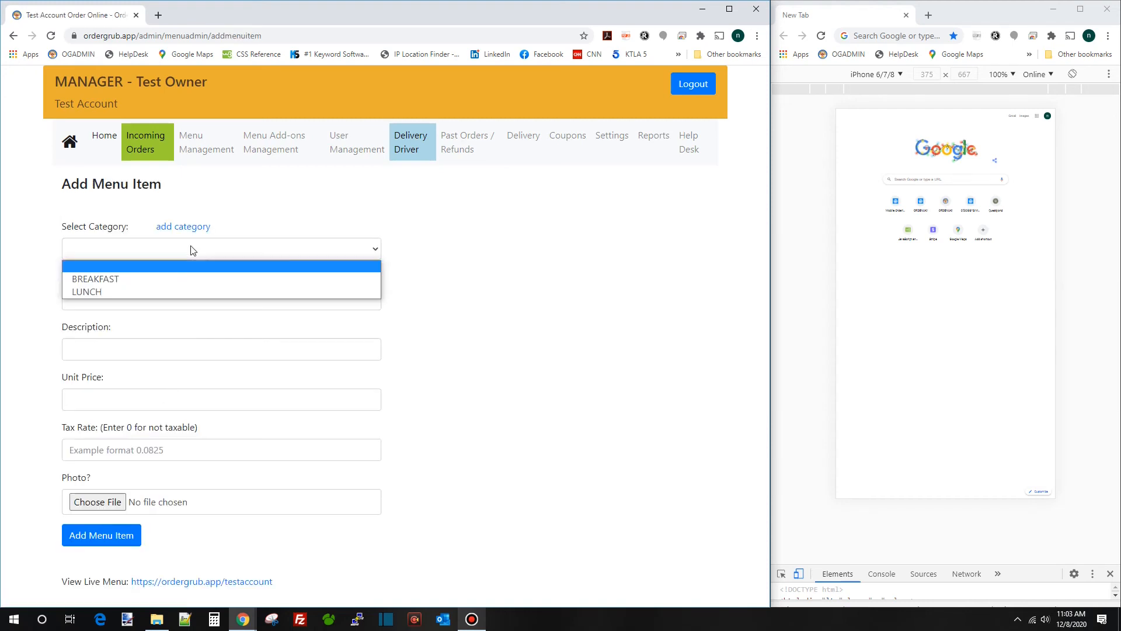
{"action": "left_click", "coordinate": [193, 277]}
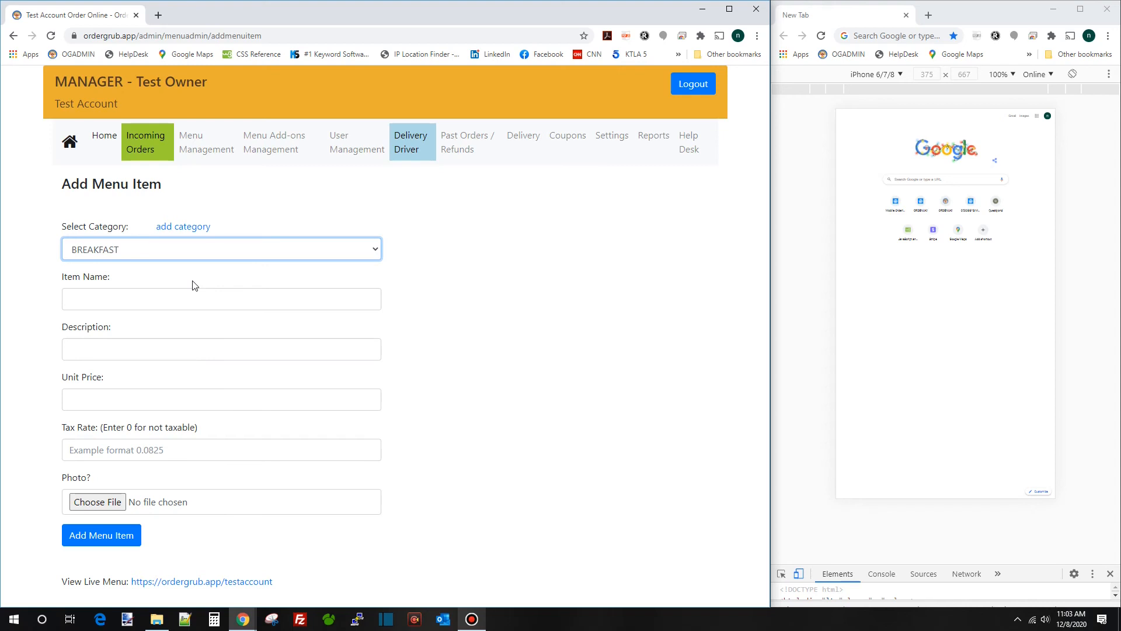
{"action": "left_click", "coordinate": [182, 294]}
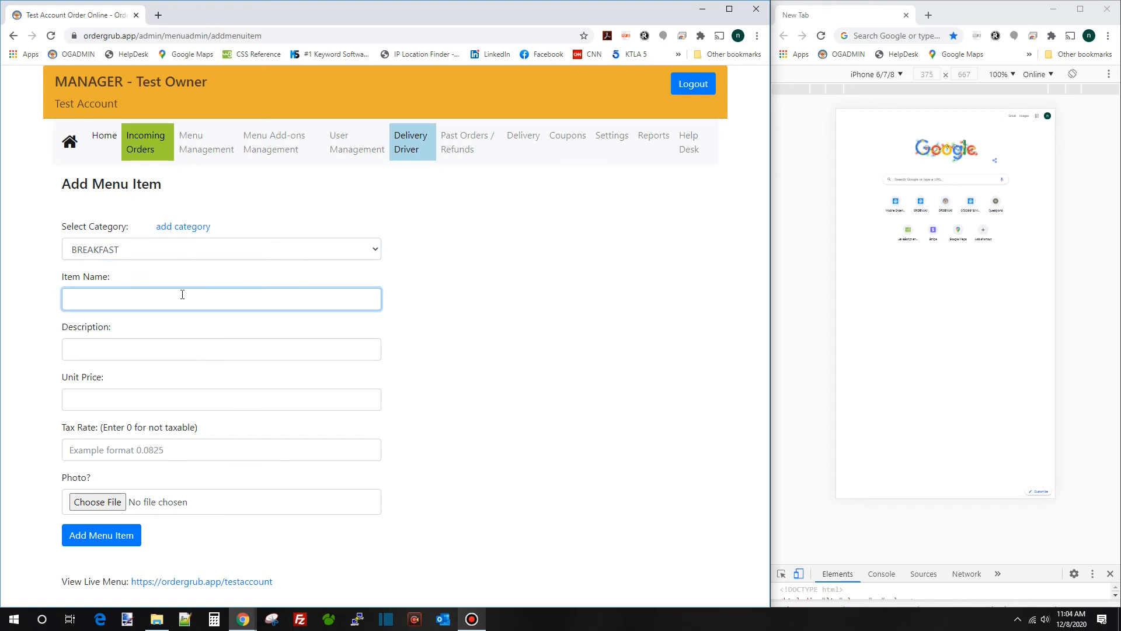
{"action": "type", "text": "two"}
{"action": "key", "text": "BackSpace"}
{"action": "key", "text": "BackSpace"}
{"action": "type", "text": "wo scrambe"}
{"action": "key", "text": "BackSpace"}
{"action": "type", "text": "led eggs"}
Set the item's unit price to 4.99 and tax rate to 0.07
{"action": "key", "text": "Tab"}
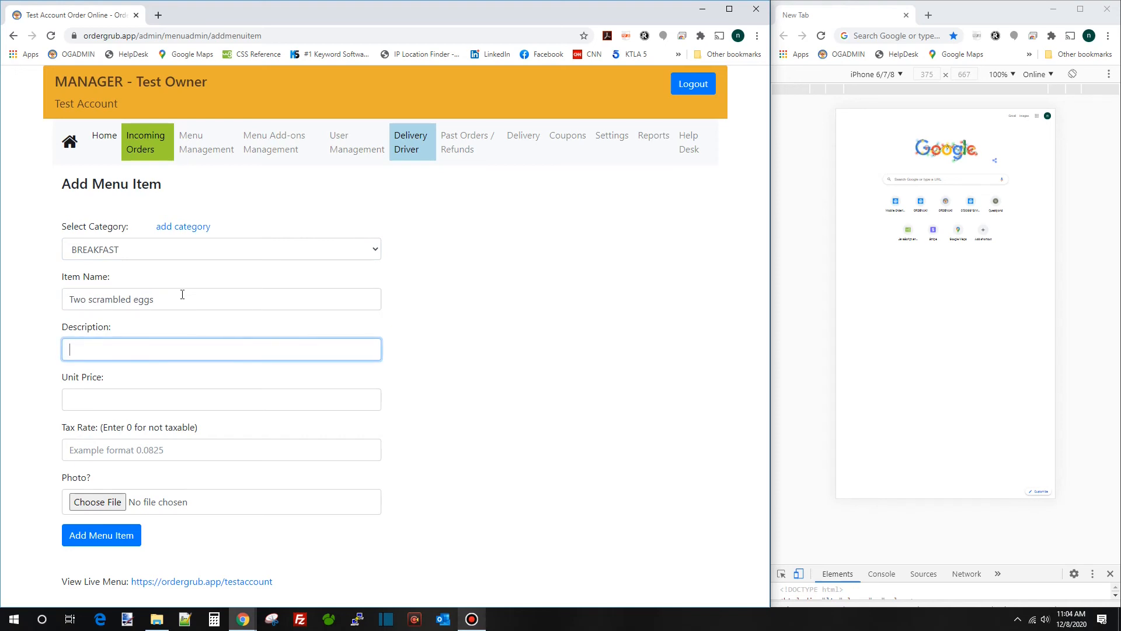
{"action": "key", "text": "Tab"}
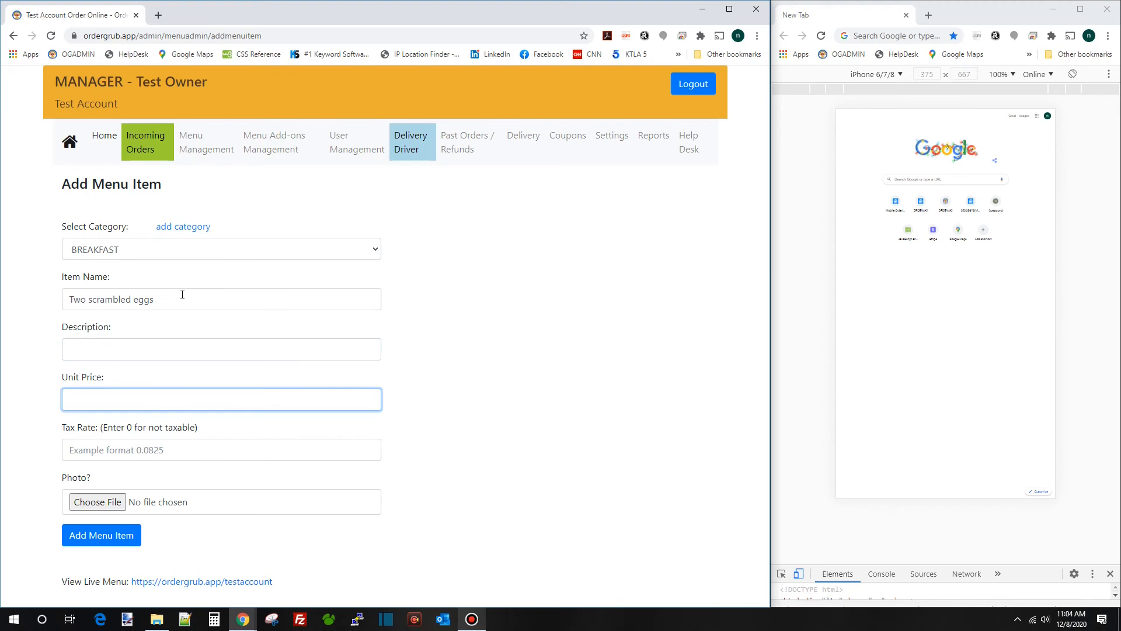
{"action": "type", "text": "4.99"}
{"action": "key", "text": "Tab"}
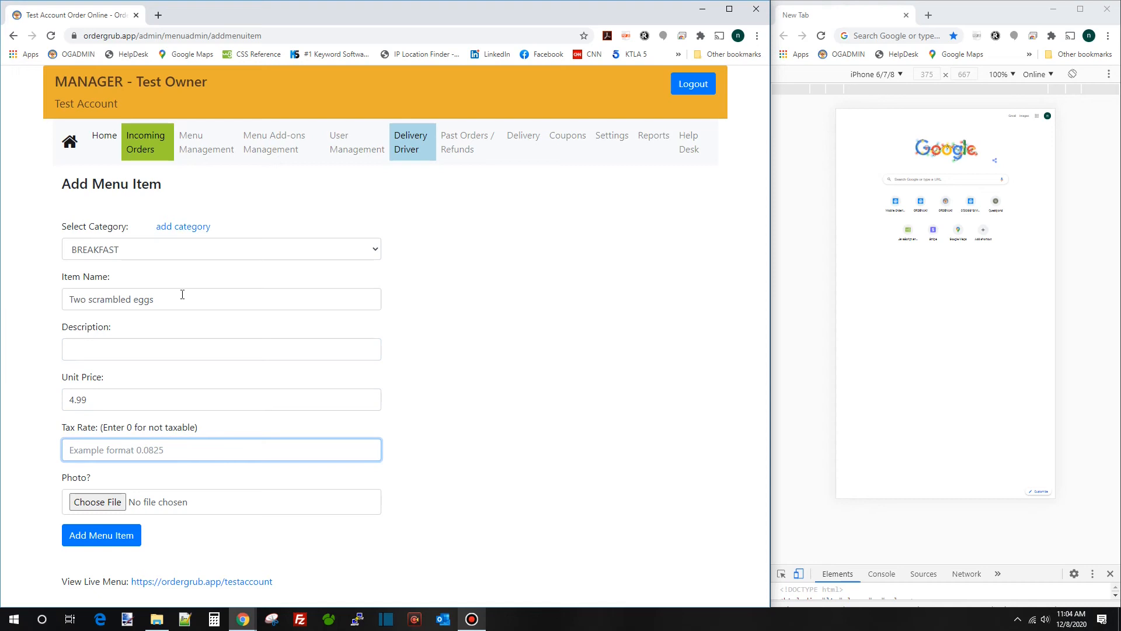
{"action": "type", "text": "0.07"}
{"action": "left_click", "coordinate": [97, 502]}
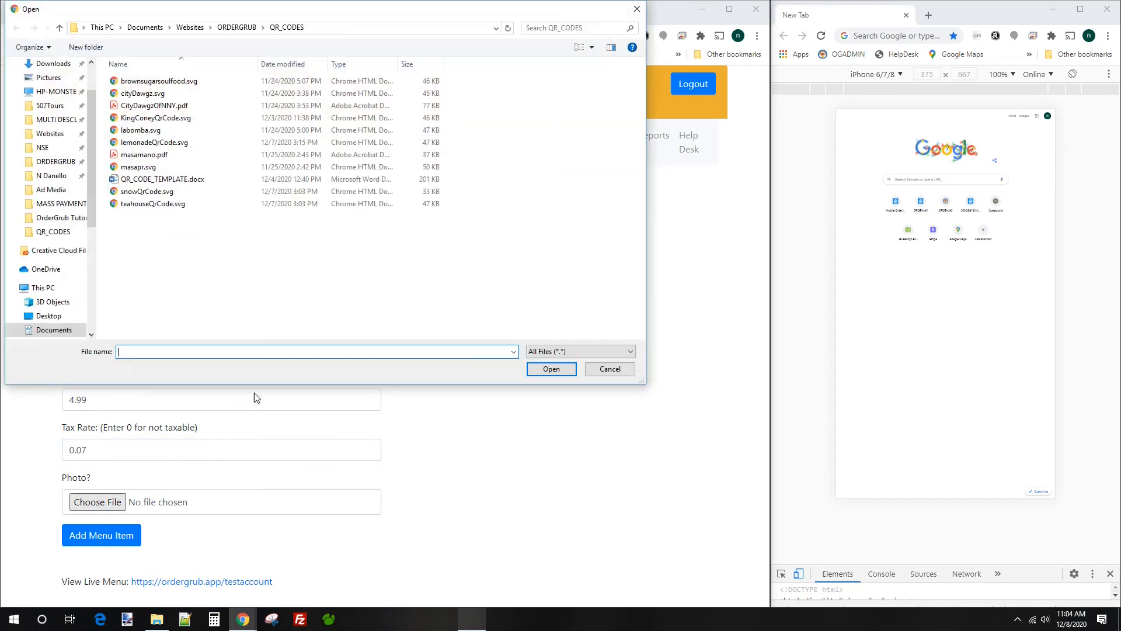
{"action": "left_click", "coordinate": [624, 369]}
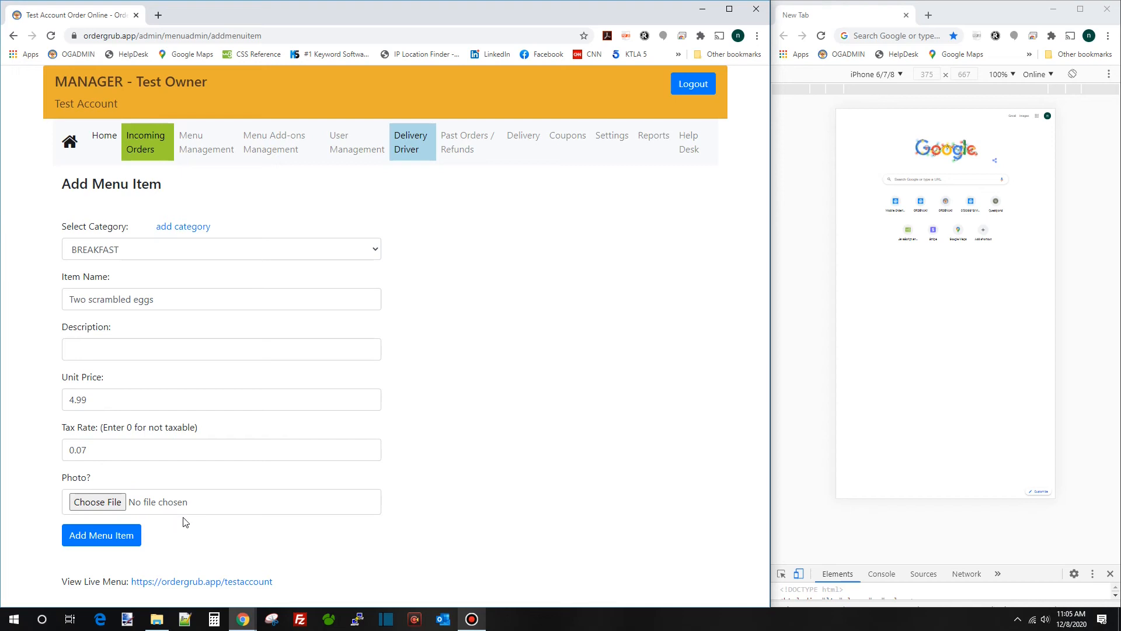
Save Two scrambled eggs, then add Bowl of oatmeal at 3.99
{"action": "left_click", "coordinate": [107, 541]}
{"action": "triple_click", "coordinate": [201, 298]}
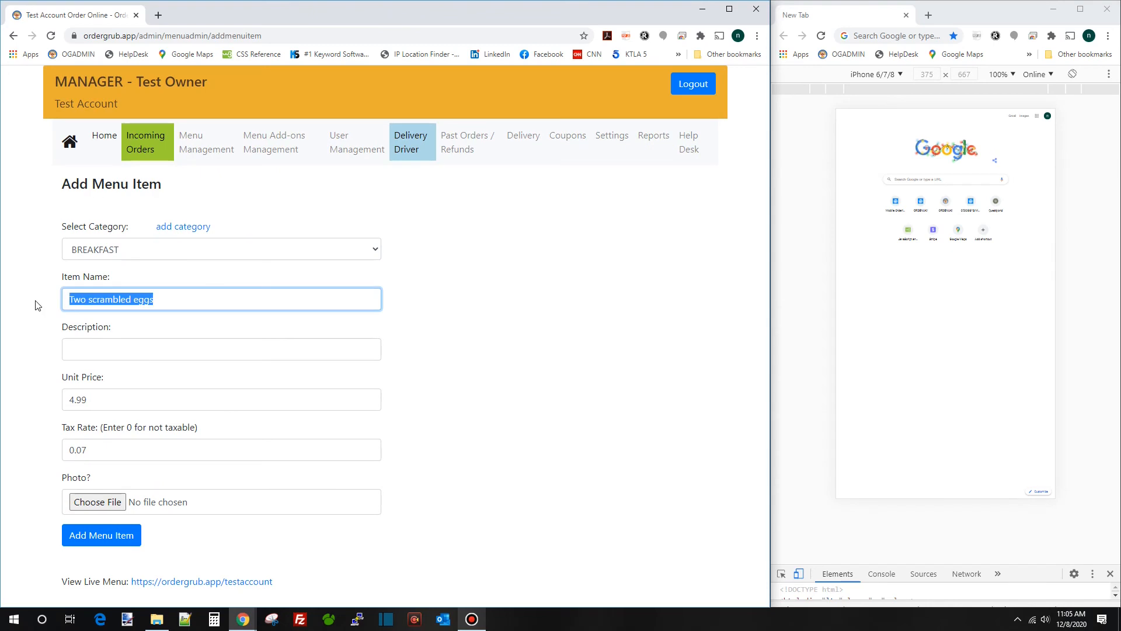
{"action": "type", "text": "B"}
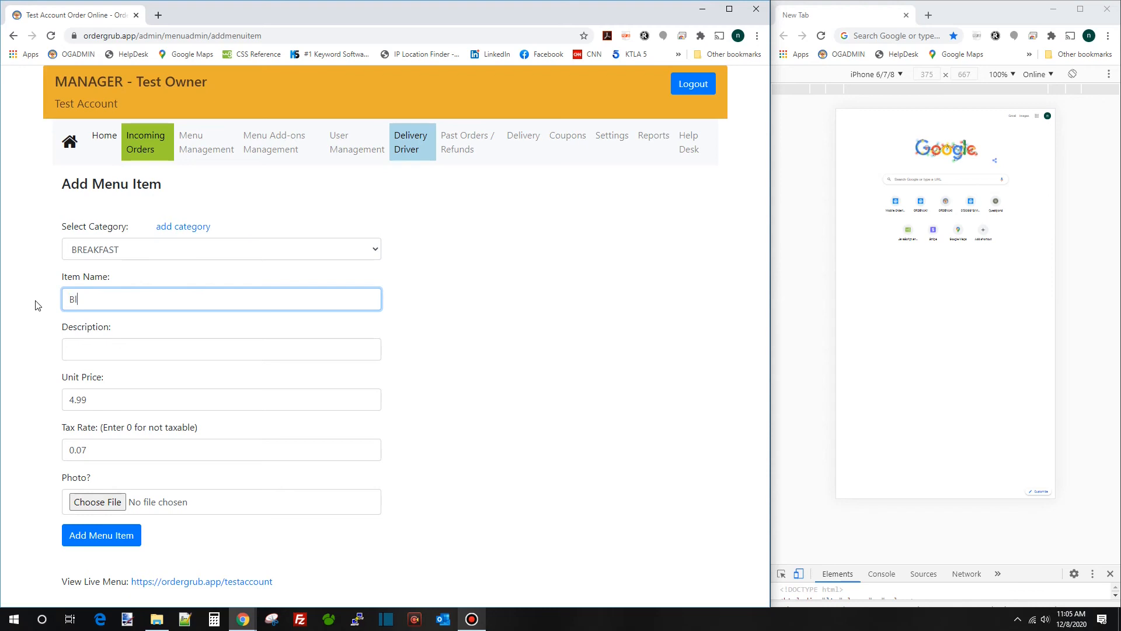
{"action": "type", "text": "owl of oatmeal"}
{"action": "key", "text": "Tab"}
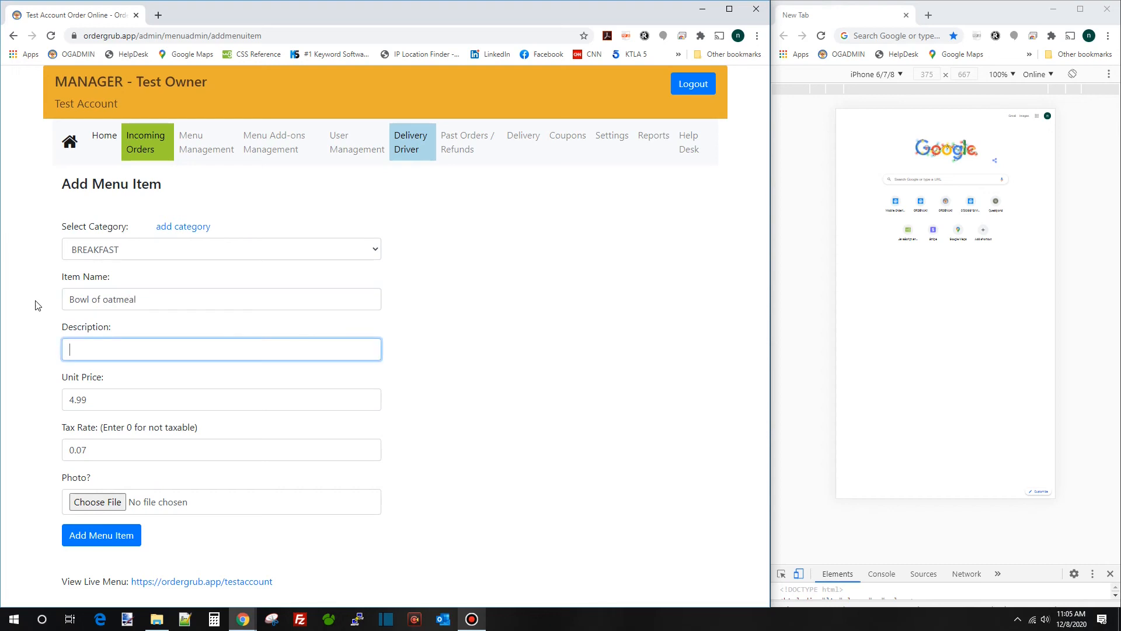
{"action": "type", "text": "3."}
{"action": "key", "text": "BackSpace"}
{"action": "key", "text": "BackSpace"}
{"action": "key", "text": "Tab"}
{"action": "type", "text": "3"}
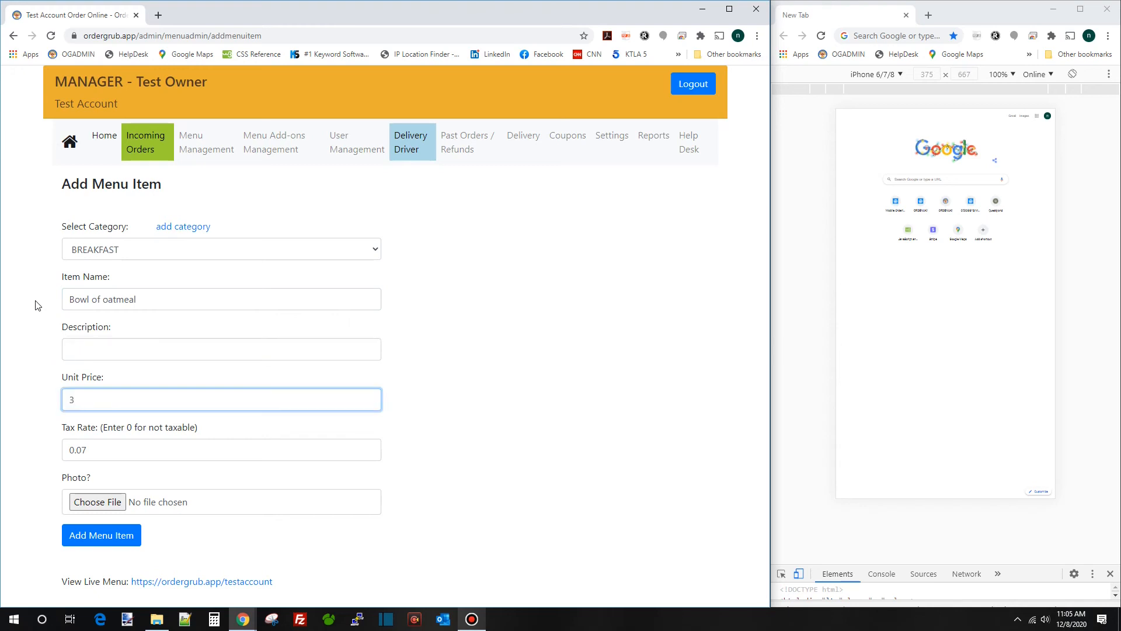
{"action": "type", "text": ".99"}
{"action": "key", "text": "Tab"}
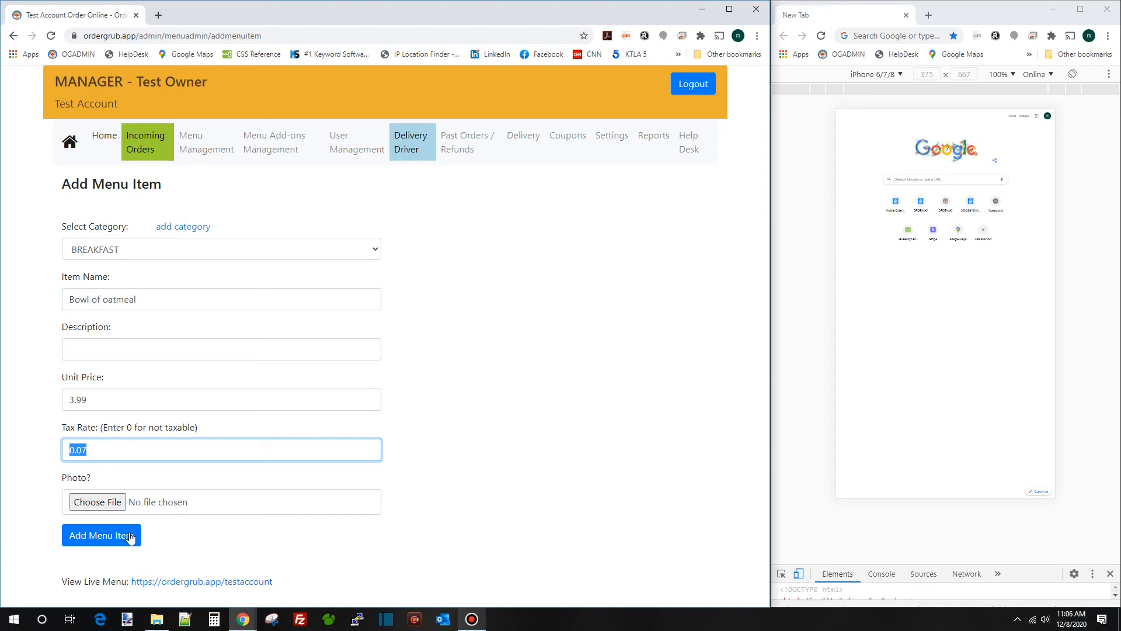
{"action": "left_click", "coordinate": [98, 540]}
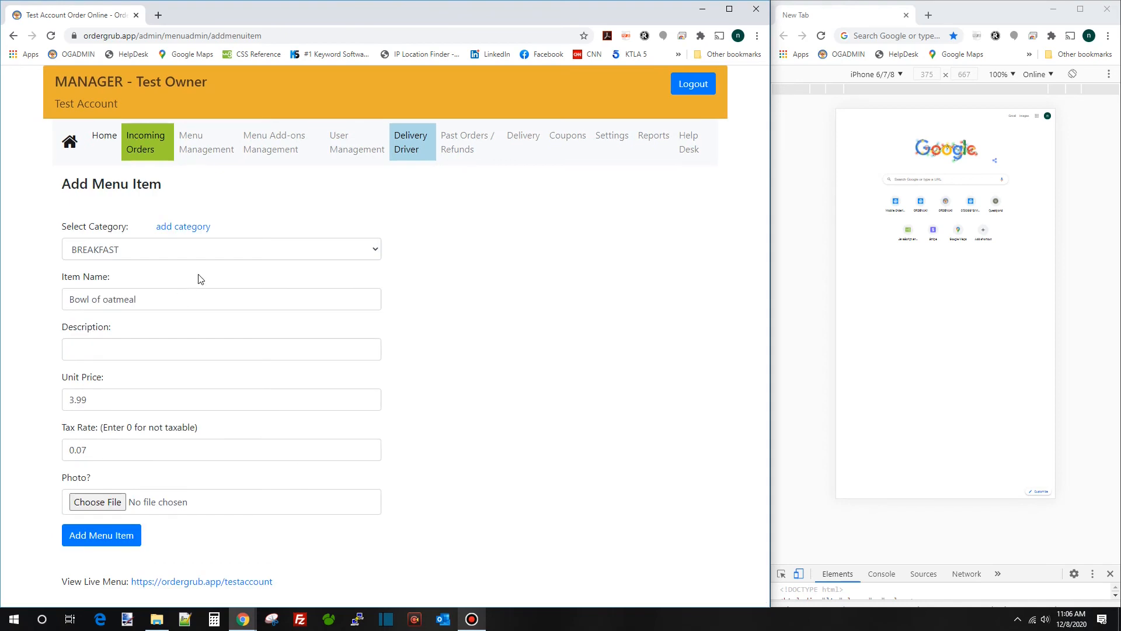
Add Hamburger at 5.99 to the LUNCH category
{"action": "left_click", "coordinate": [185, 252]}
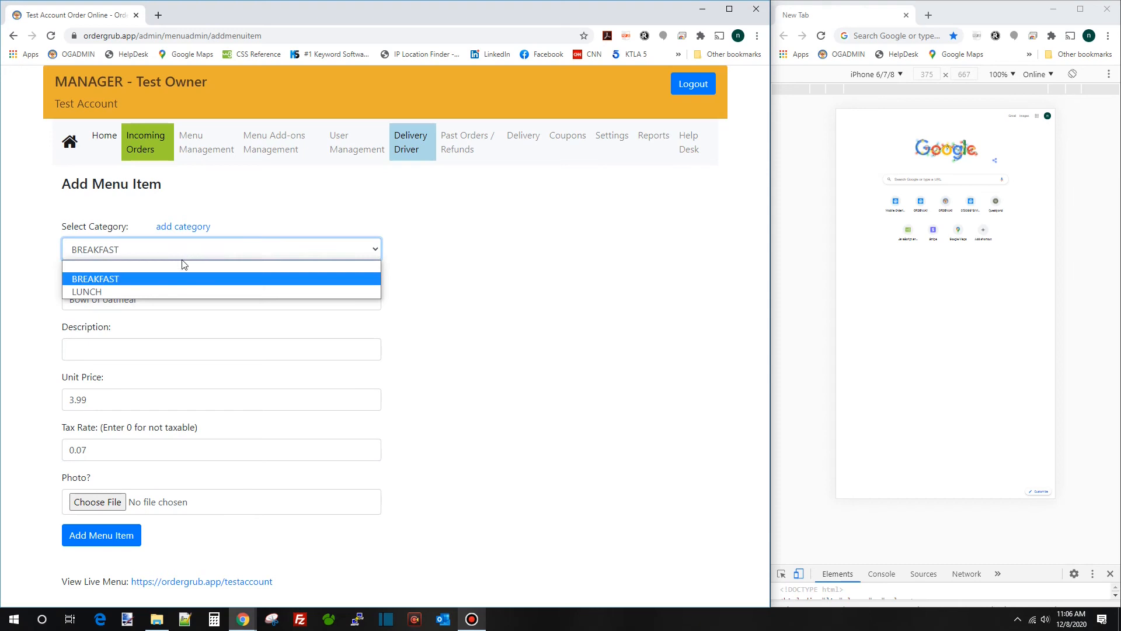
{"action": "key", "text": "Escape"}
{"action": "key", "text": "Down"}
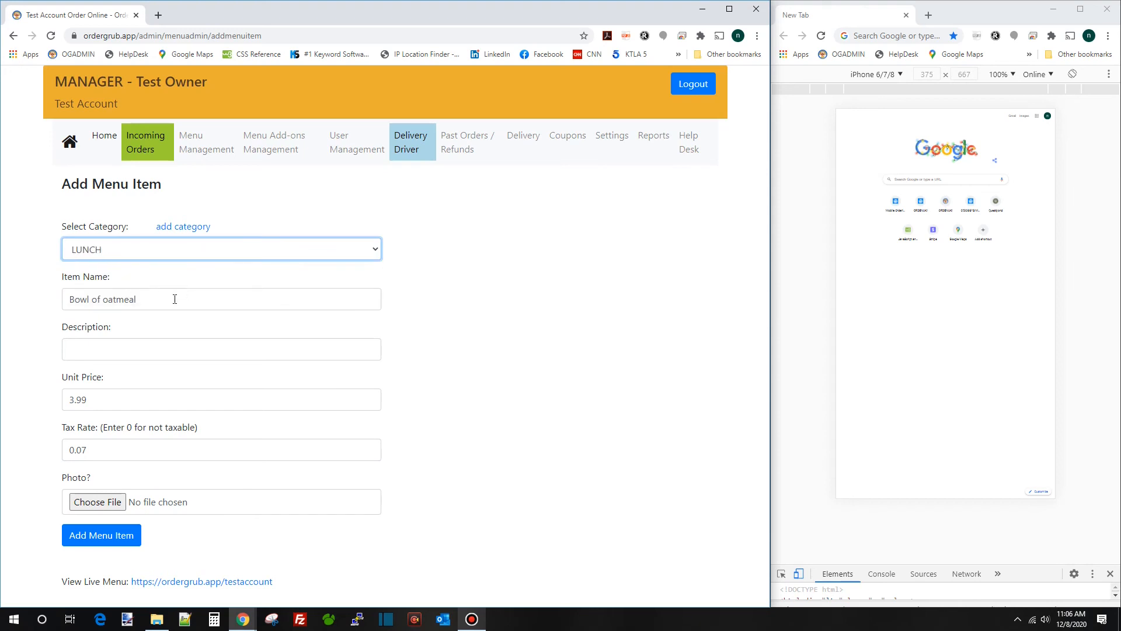
{"action": "key", "text": "Tab"}
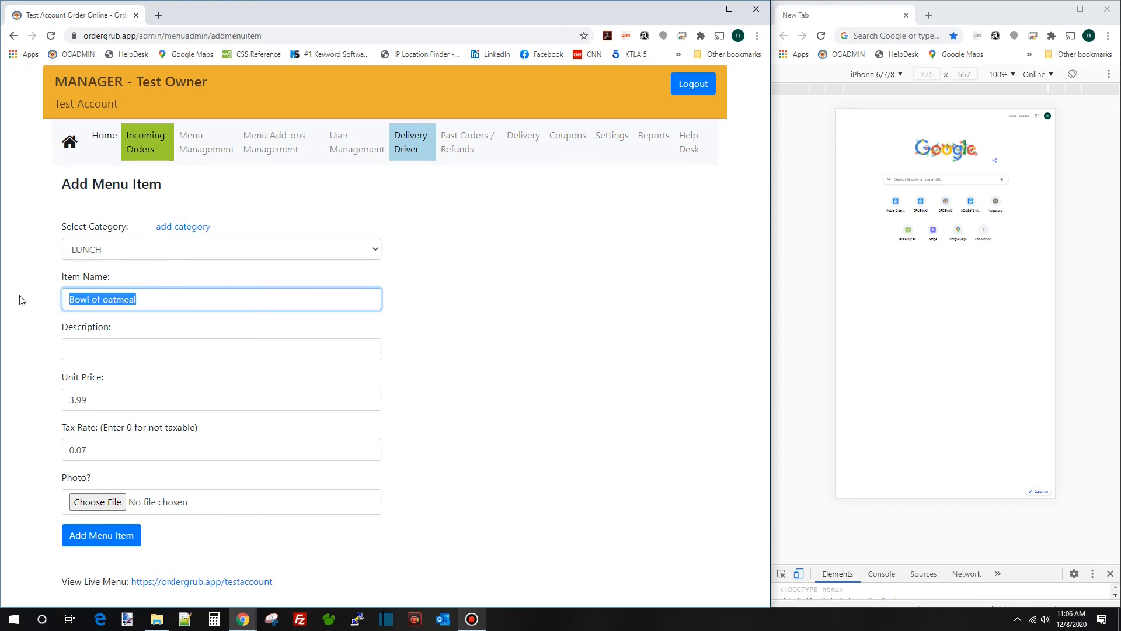
{"action": "type", "text": "H"}
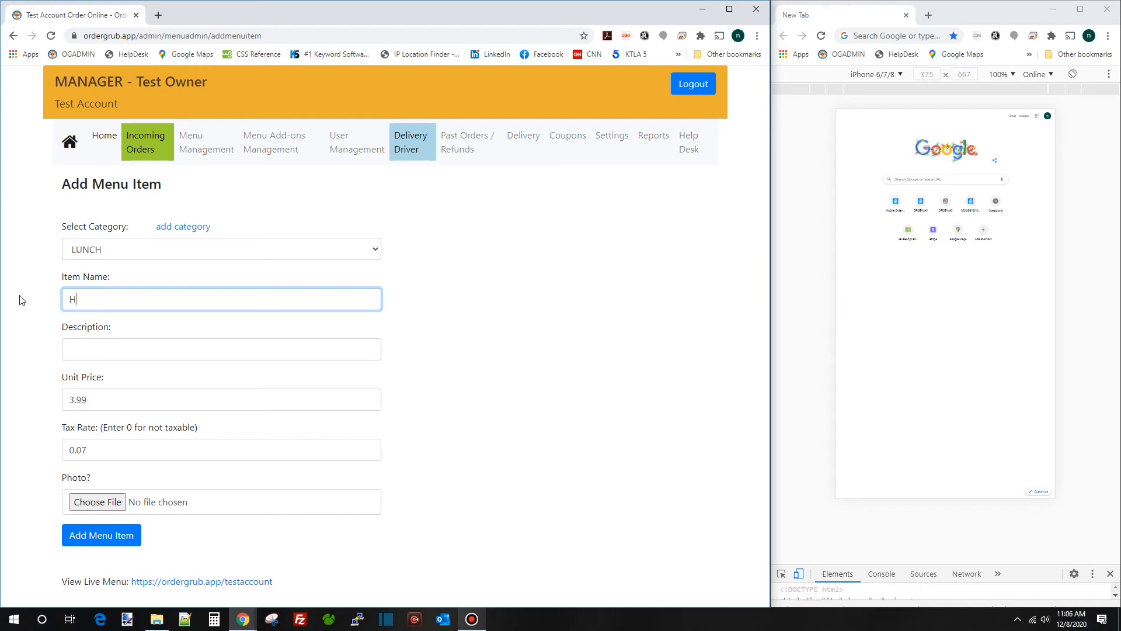
{"action": "type", "text": "amburge"}
{"action": "key", "text": "Tab"}
{"action": "key", "text": "Tab"}
{"action": "type", "text": "5.99"}
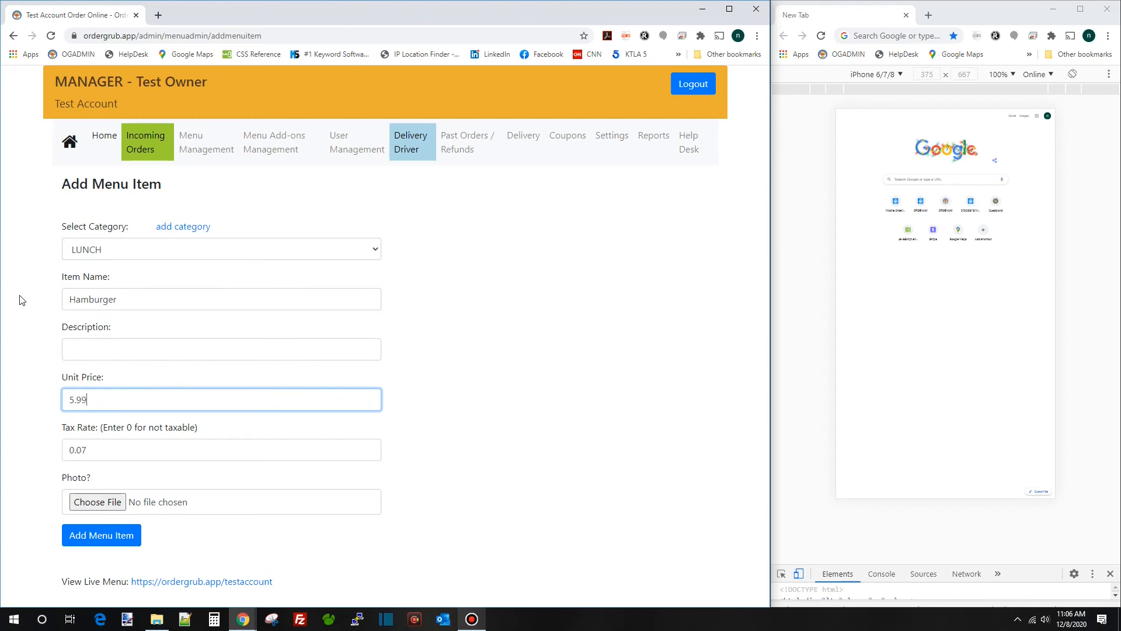
{"action": "key", "text": "Tab"}
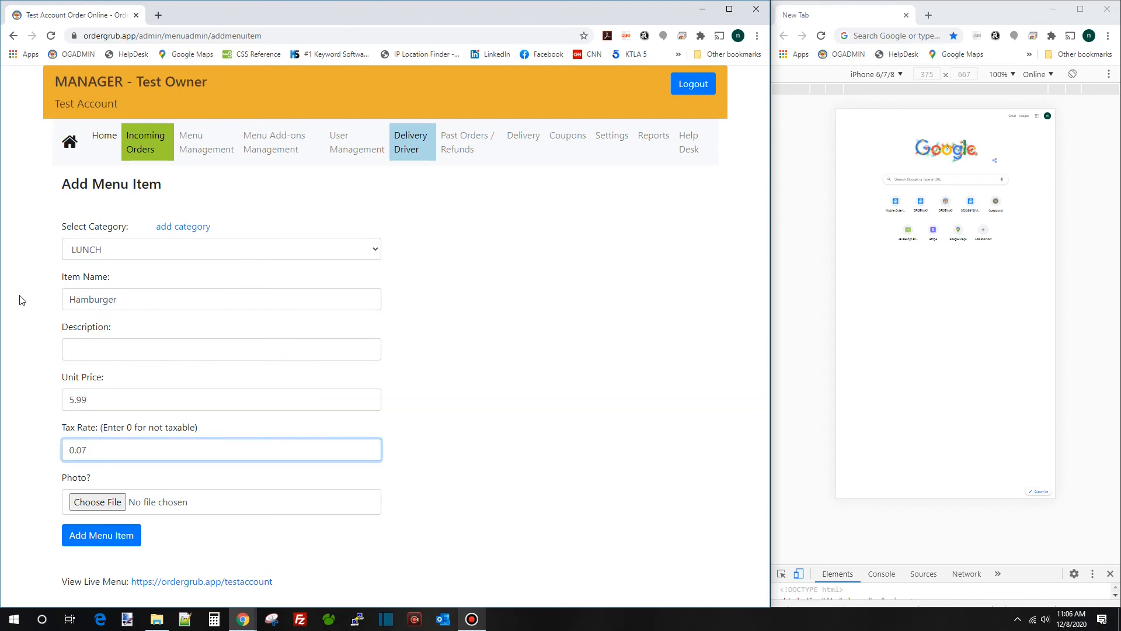
{"action": "key", "text": "Tab"}
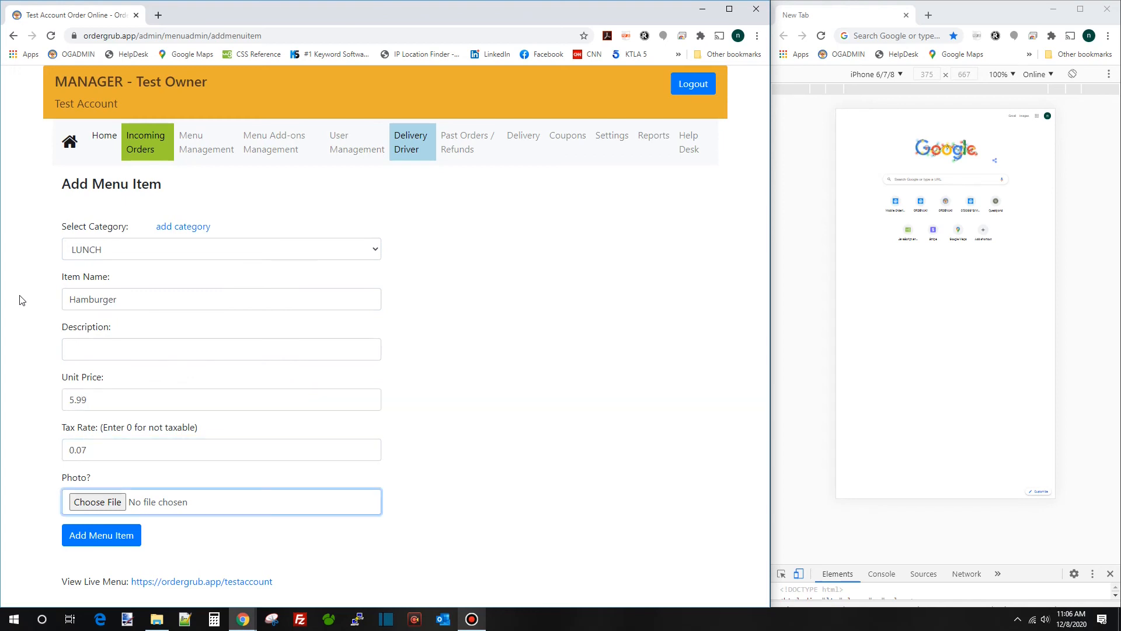
{"action": "left_click", "coordinate": [93, 541]}
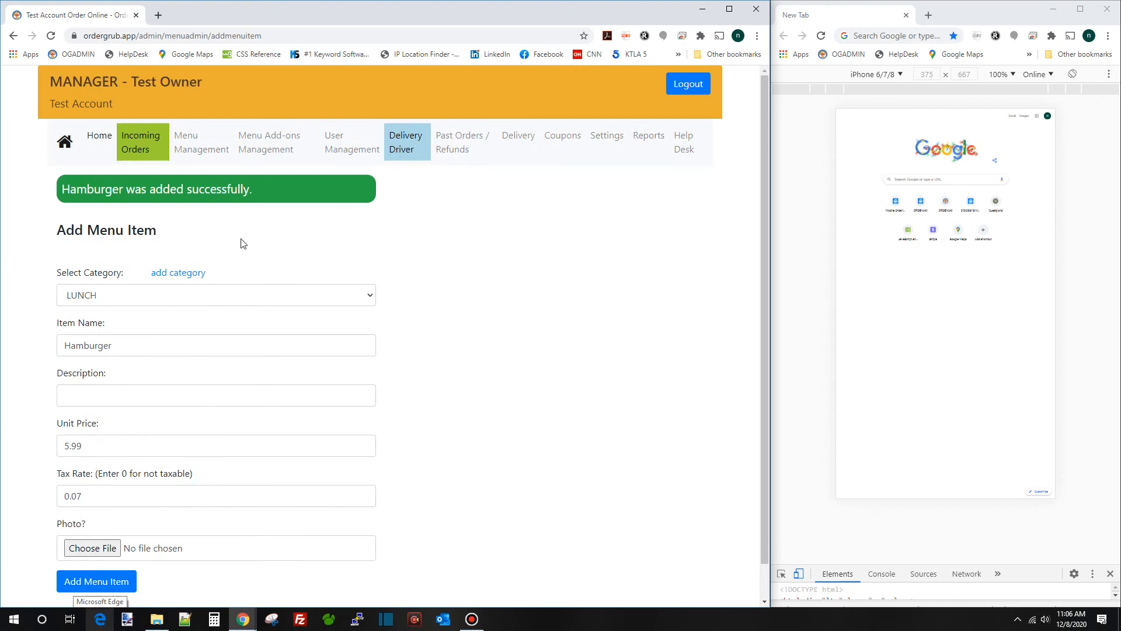
{"action": "double_click", "coordinate": [177, 295]}
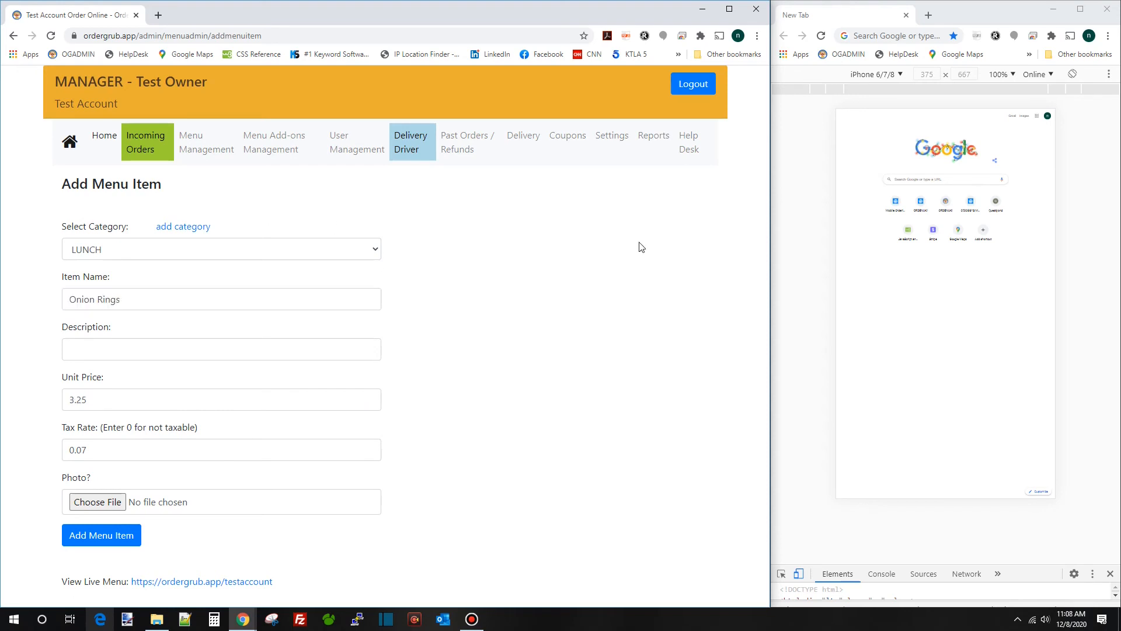
Load ordergrub.app/testaccount in the preview, start a pickup order and expand BREAKFAST and LUNCH
{"action": "left_click", "coordinate": [887, 35]}
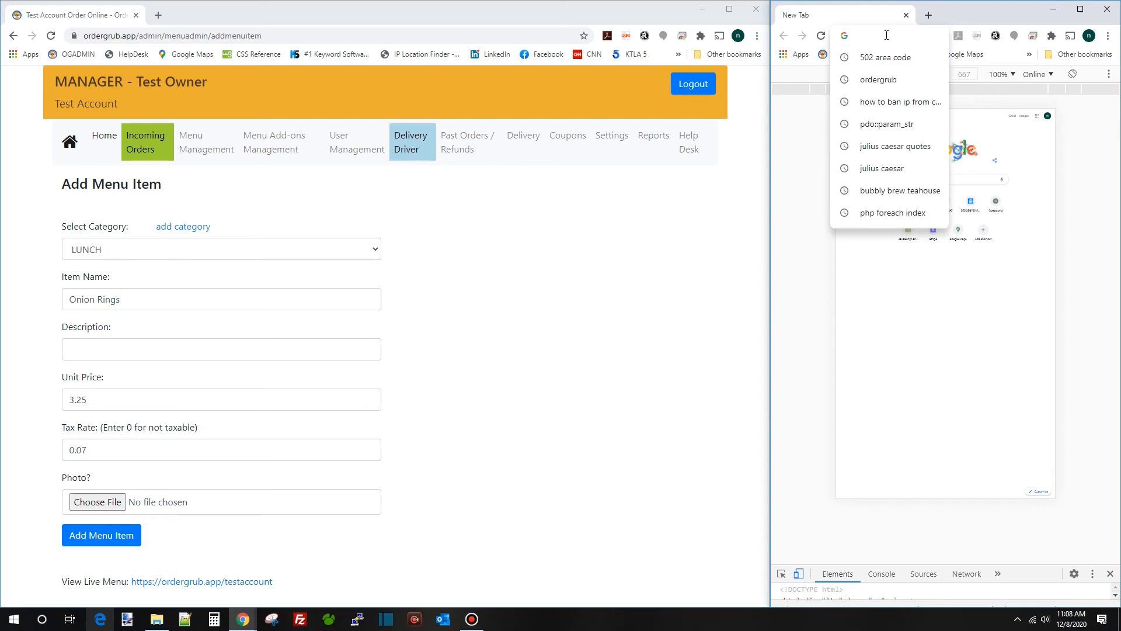
{"action": "type", "text": "https:/"}
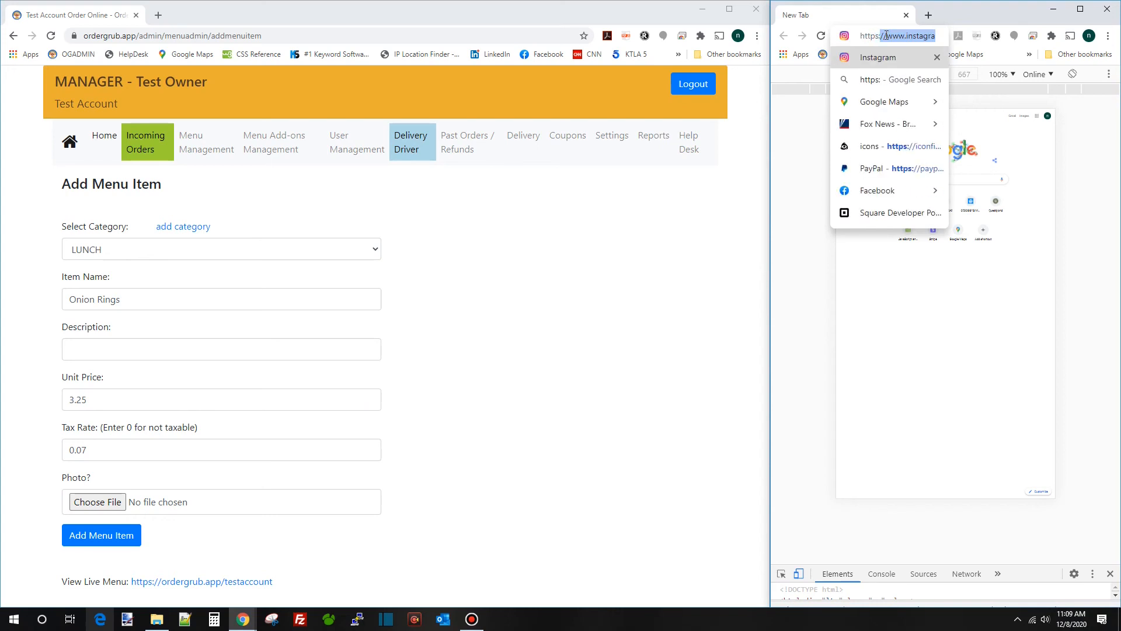
{"action": "type", "text": "/"}
{"action": "type", "text": "o"}
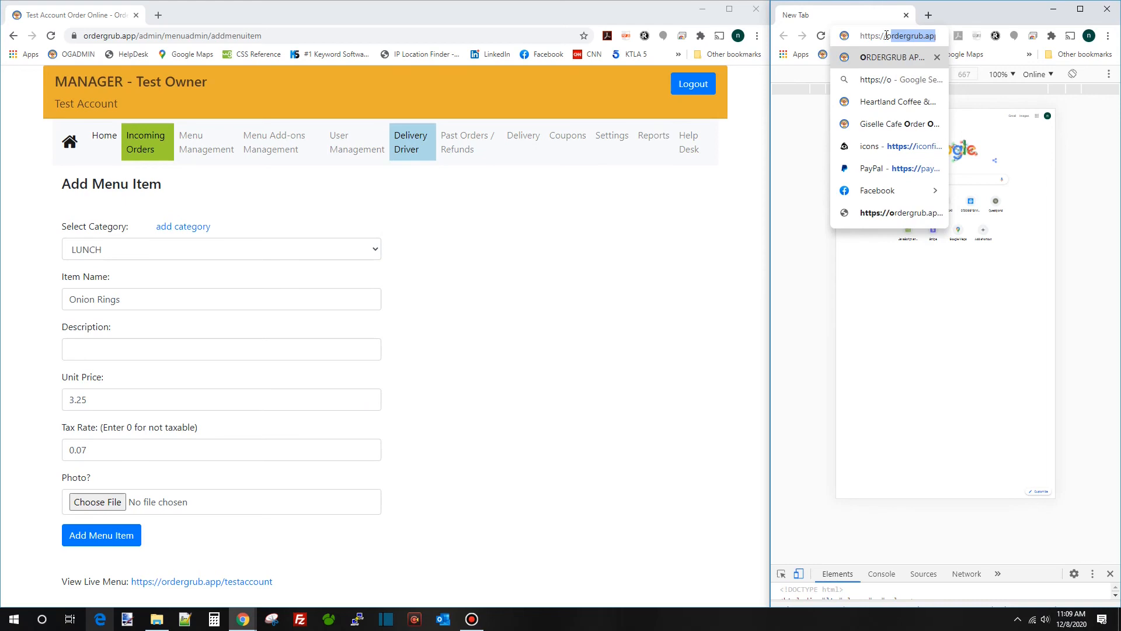
{"action": "type", "text": "rdergrub"}
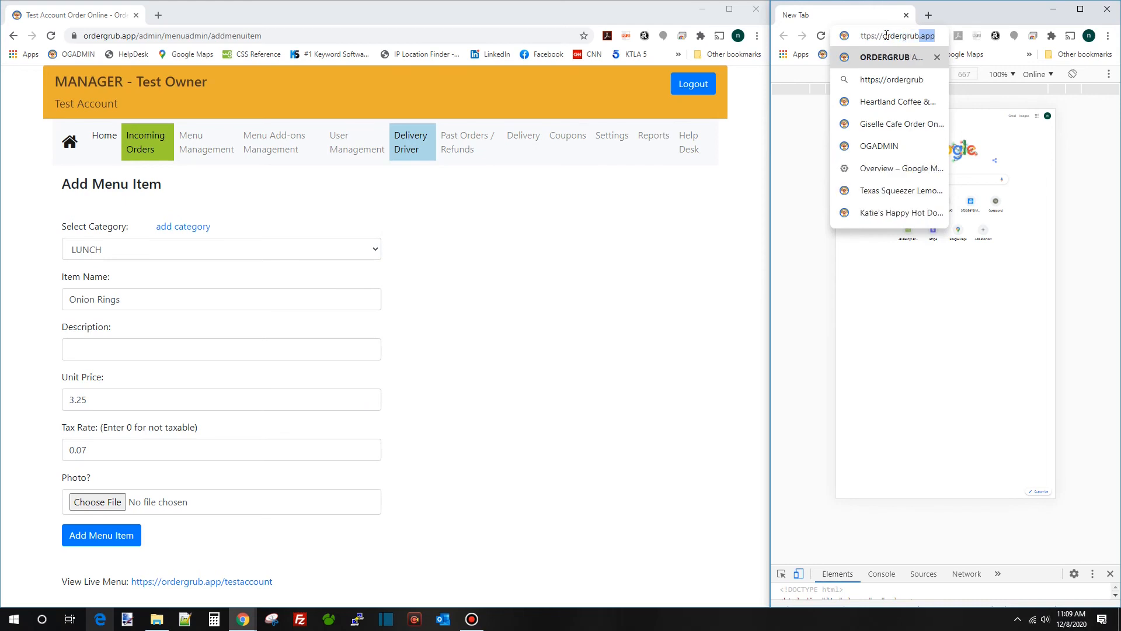
{"action": "type", "text": ".app/tes"}
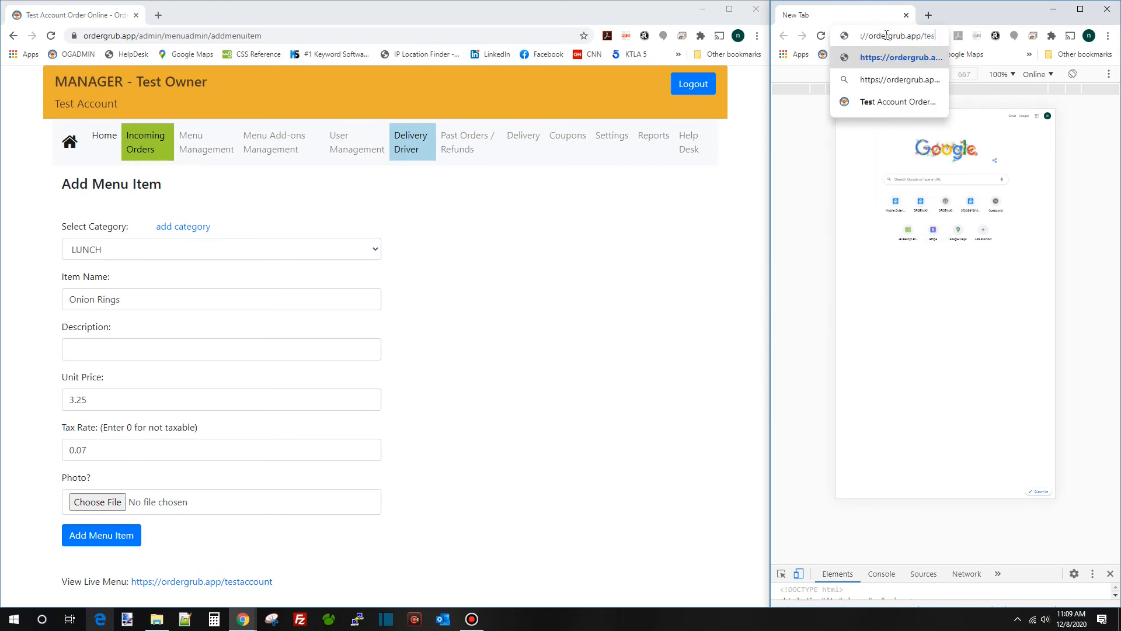
{"action": "type", "text": "taccount"}
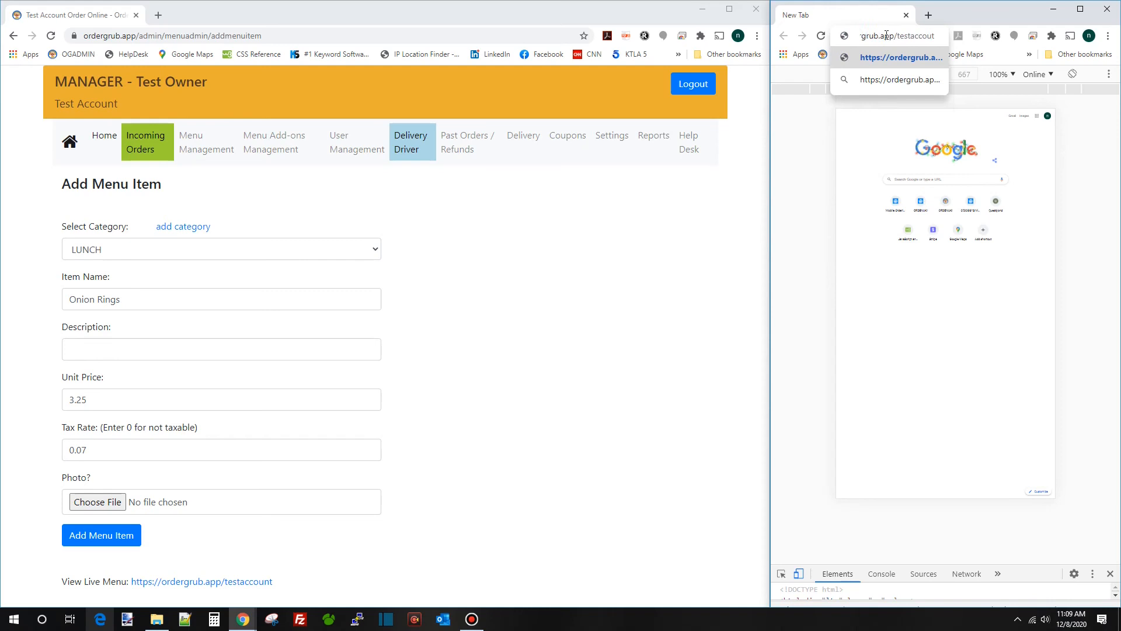
{"action": "key", "text": "Return"}
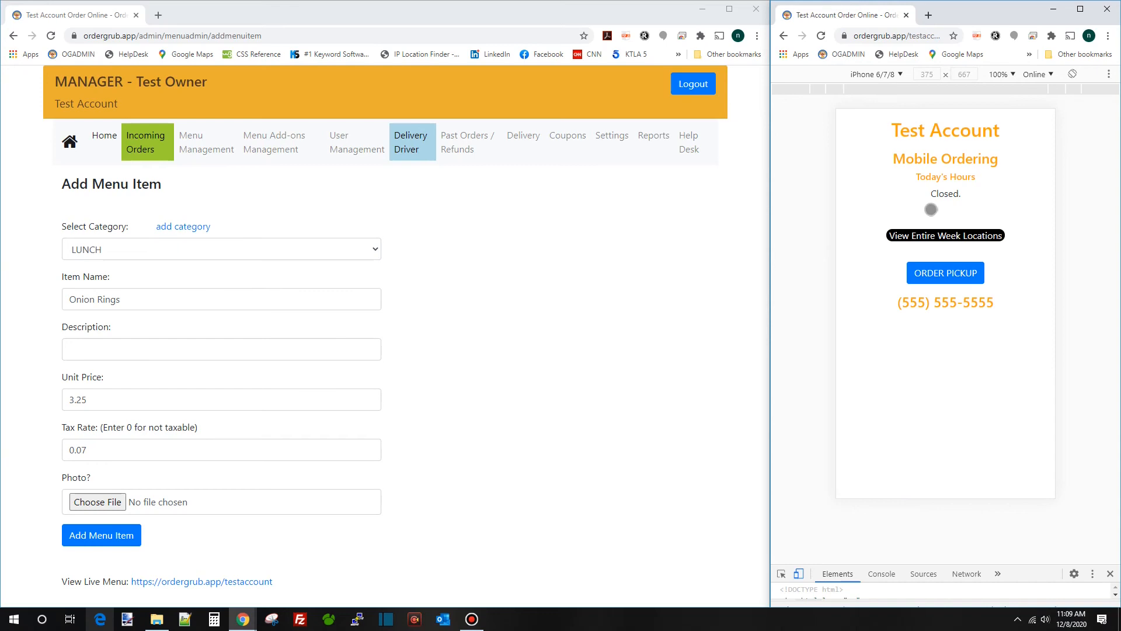
{"action": "left_click", "coordinate": [941, 273]}
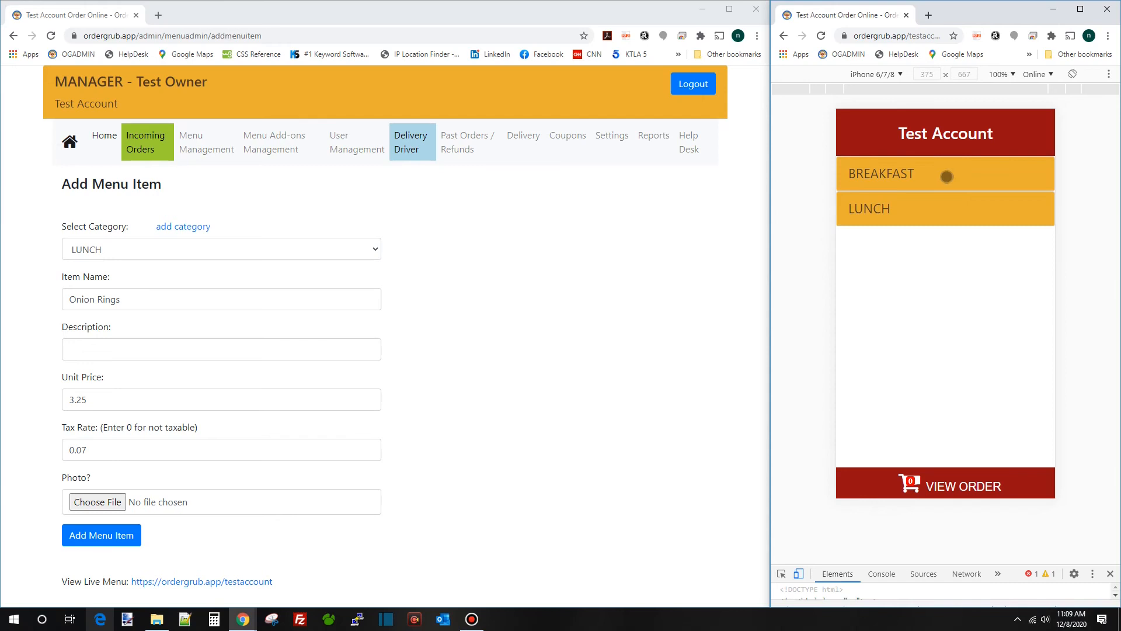
{"action": "left_click", "coordinate": [940, 177]}
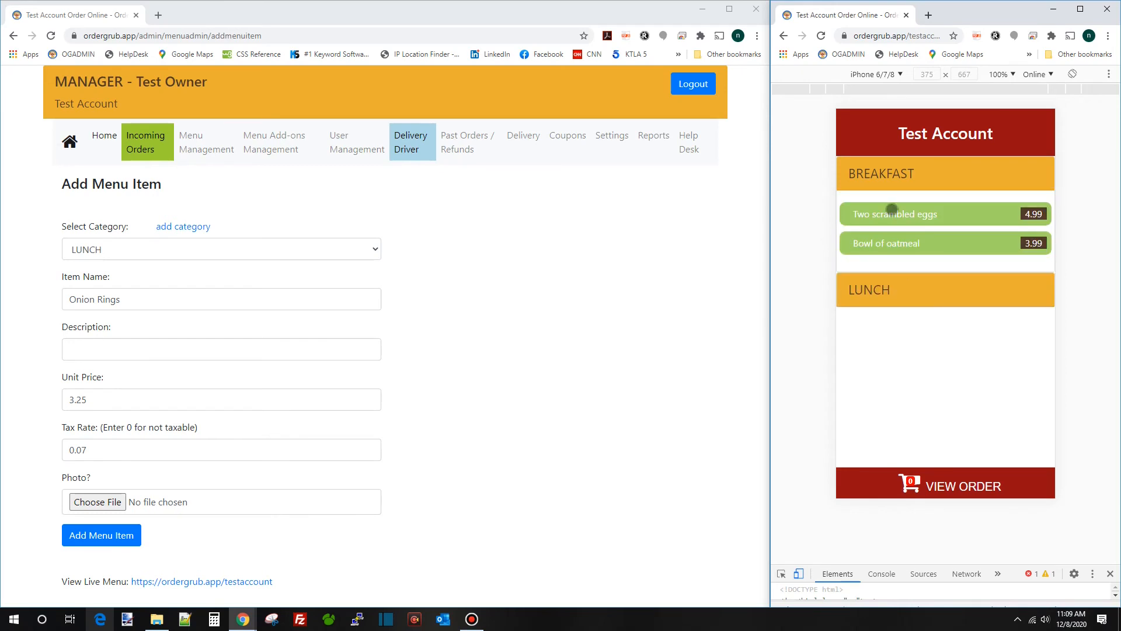
{"action": "left_click", "coordinate": [946, 287]}
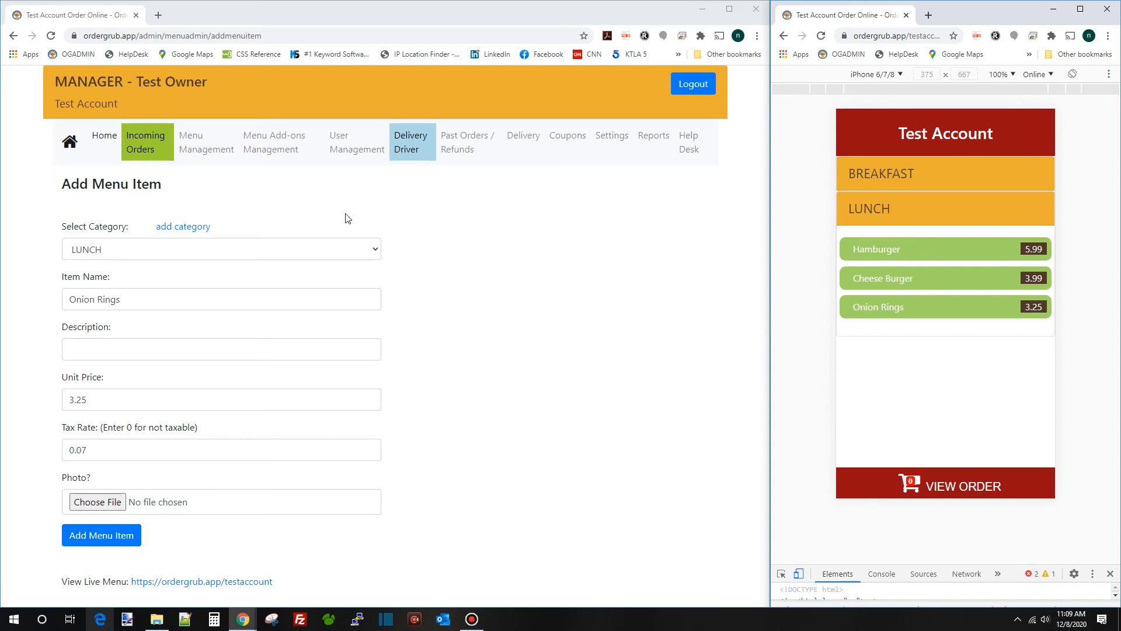
Add Pancakes at 4.99 to the BREAKFAST category
{"action": "left_click", "coordinate": [355, 250]}
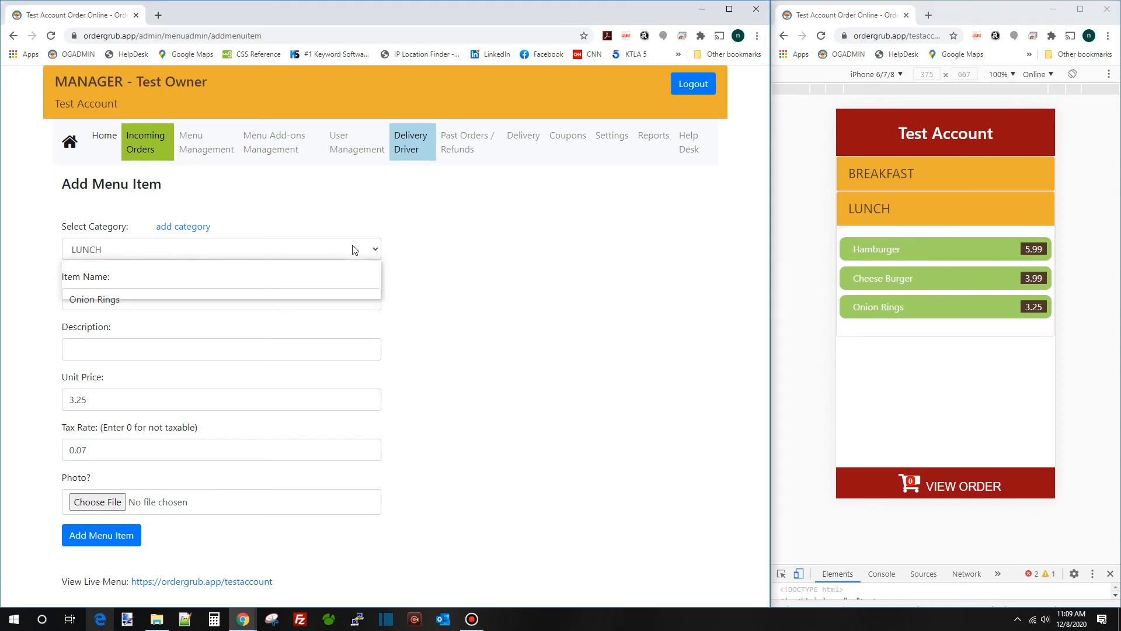
{"action": "left_click", "coordinate": [312, 290]}
{"action": "left_click_drag", "start_coordinate": [131, 299], "coordinate": [2, 299]}
{"action": "type", "text": "P"}
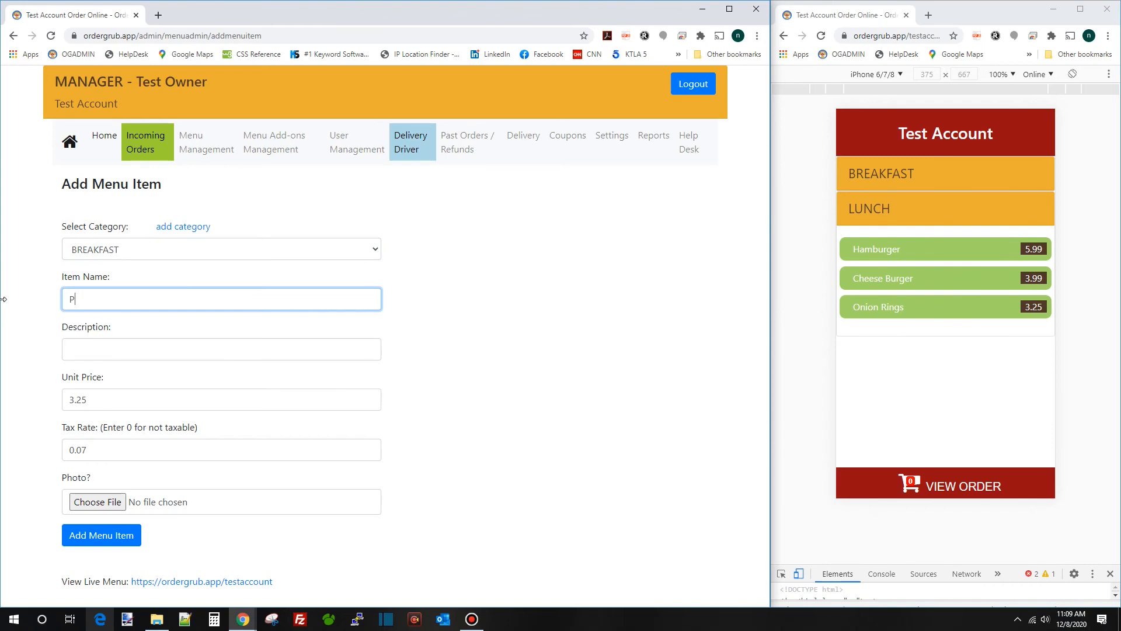
{"action": "type", "text": "ancakes"}
{"action": "key", "text": "Tab"}
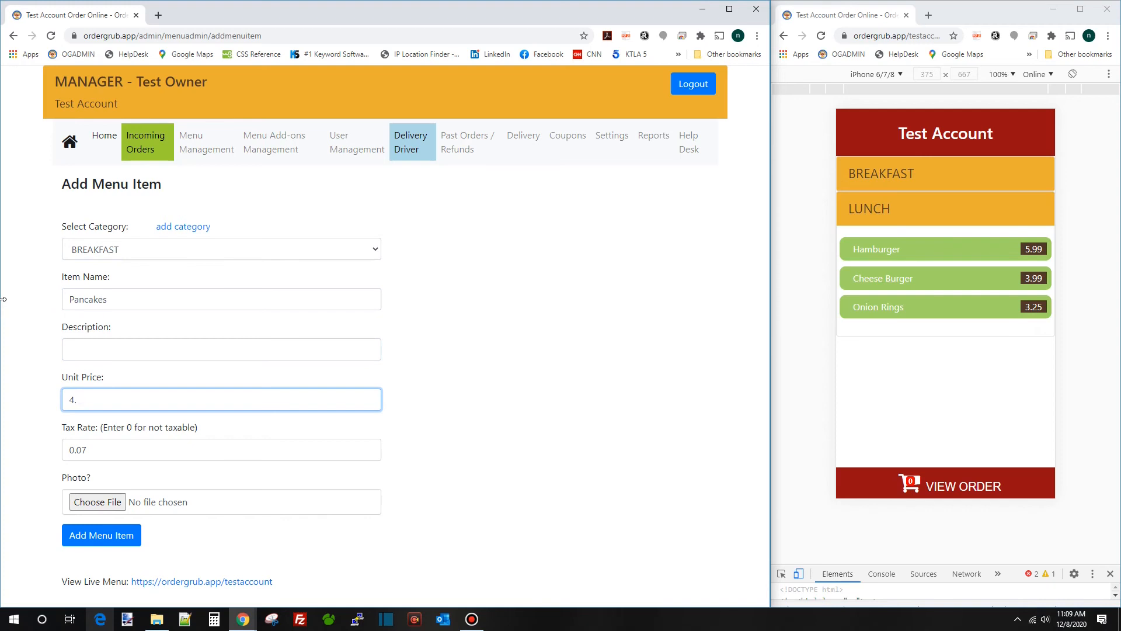
{"action": "type", "text": "99"}
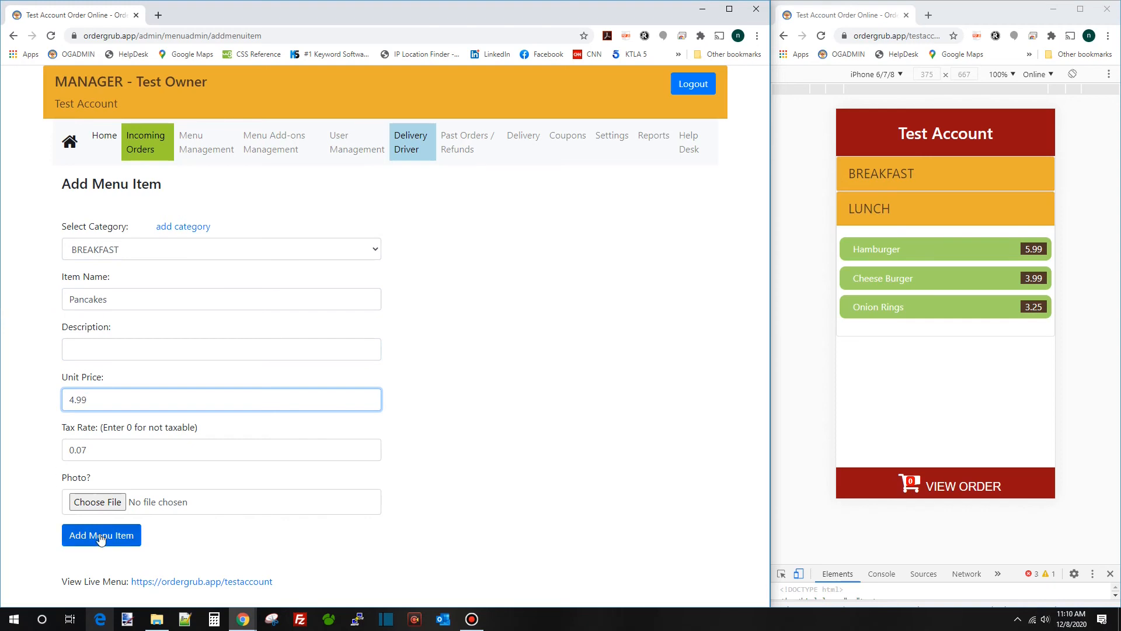
{"action": "left_click", "coordinate": [100, 537]}
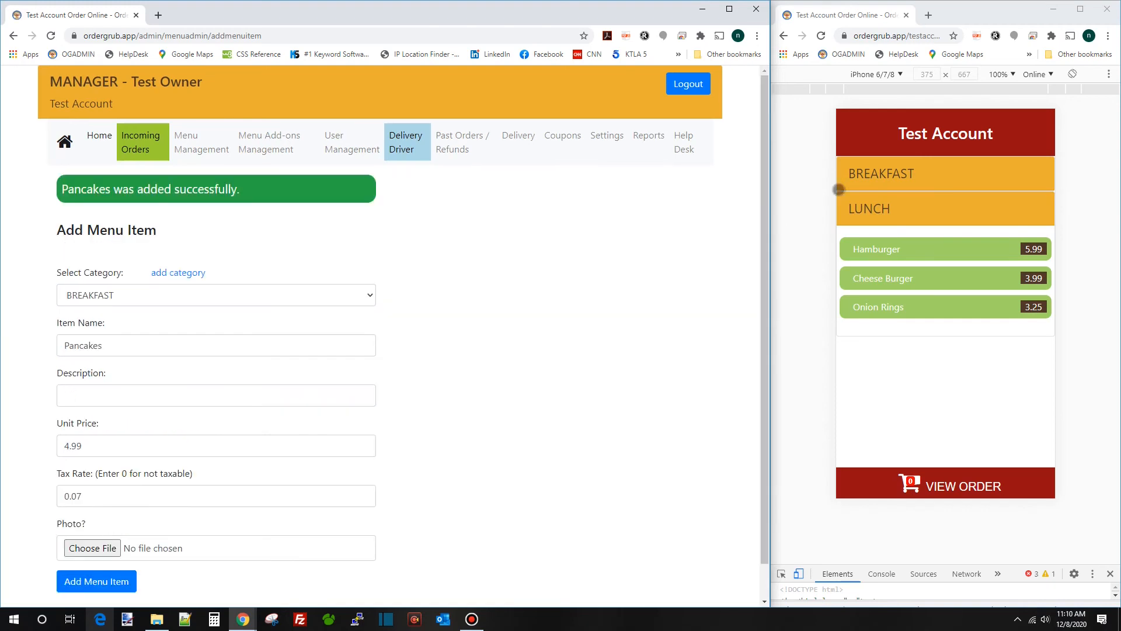
Reload the customer preview and check Pancakes under BREAKFAST without ordering
{"action": "left_click", "coordinate": [822, 36]}
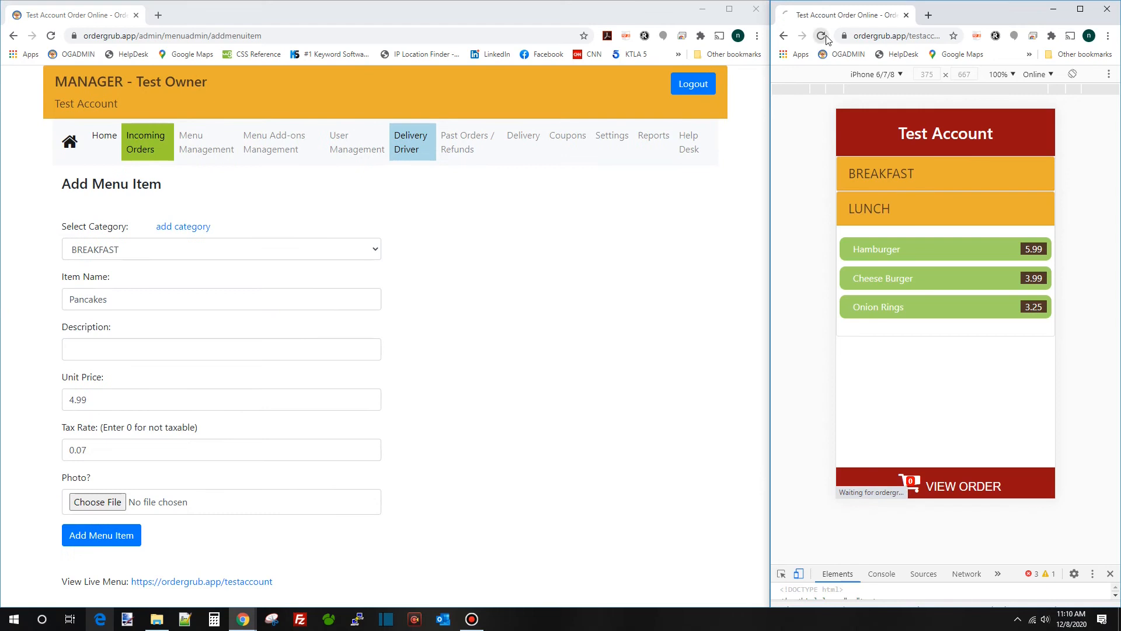
{"action": "left_click", "coordinate": [925, 170]}
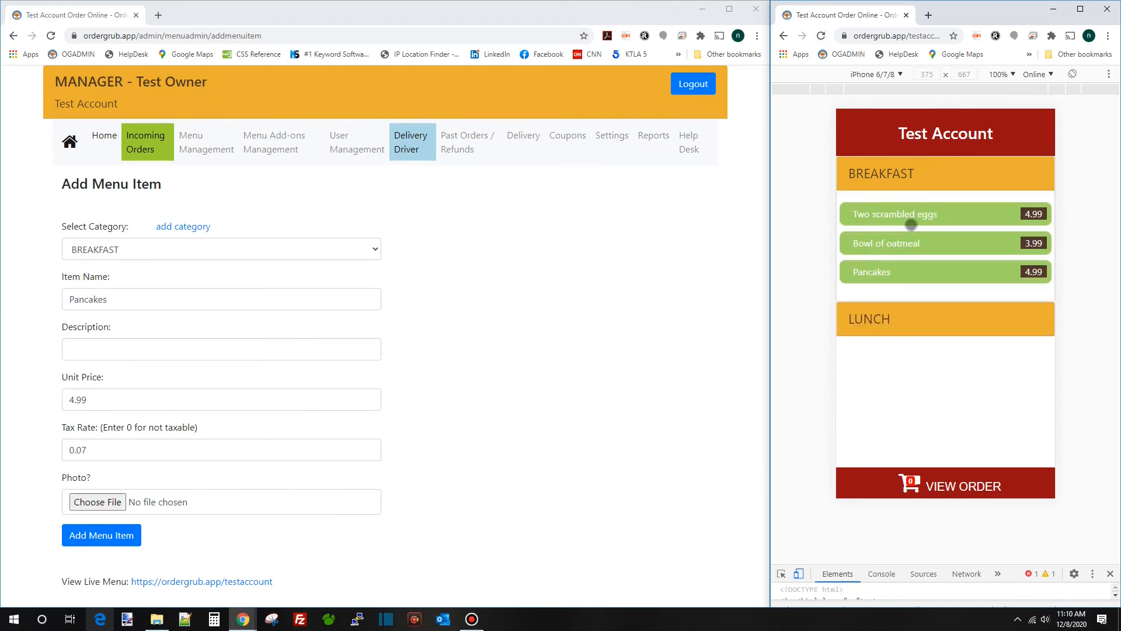
{"action": "left_click", "coordinate": [906, 277]}
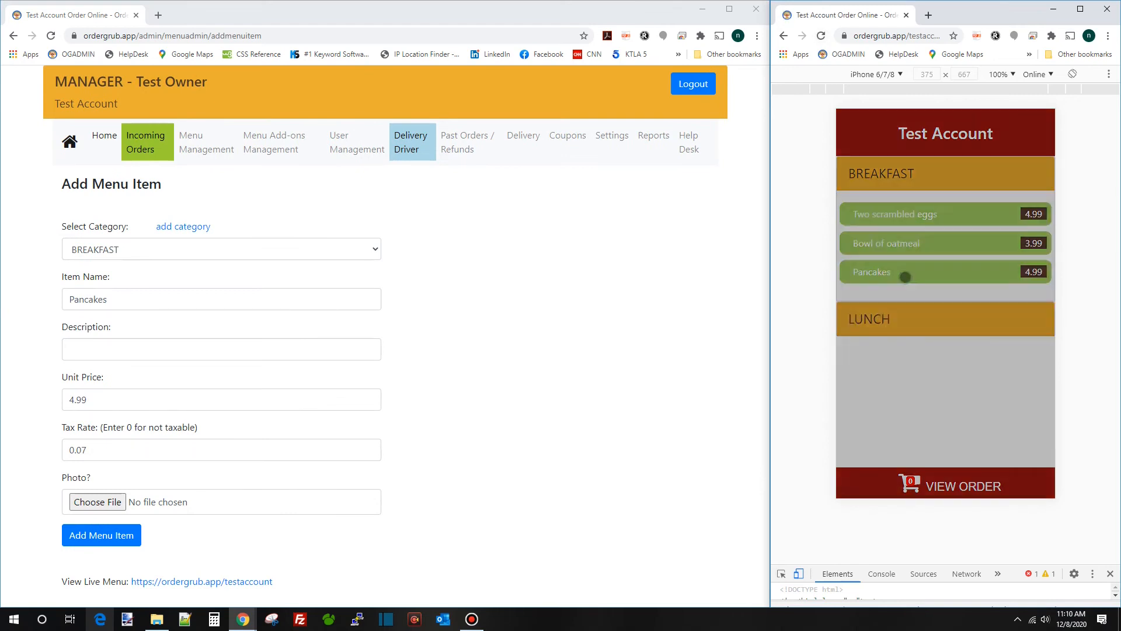
{"action": "left_click", "coordinate": [950, 356]}
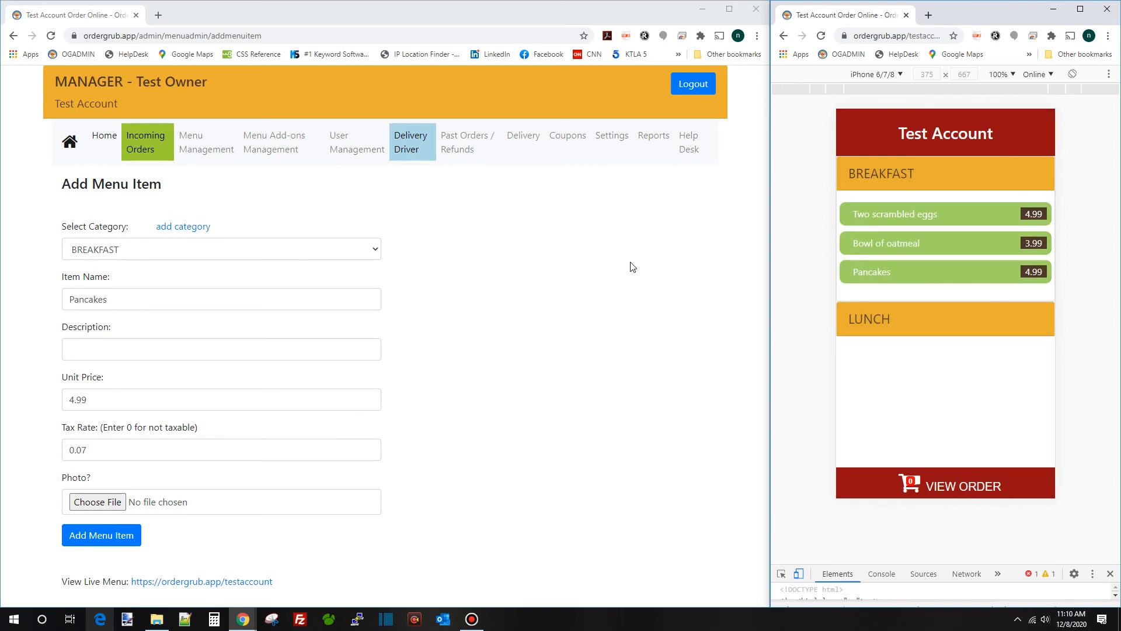
{"action": "left_click", "coordinate": [633, 267]}
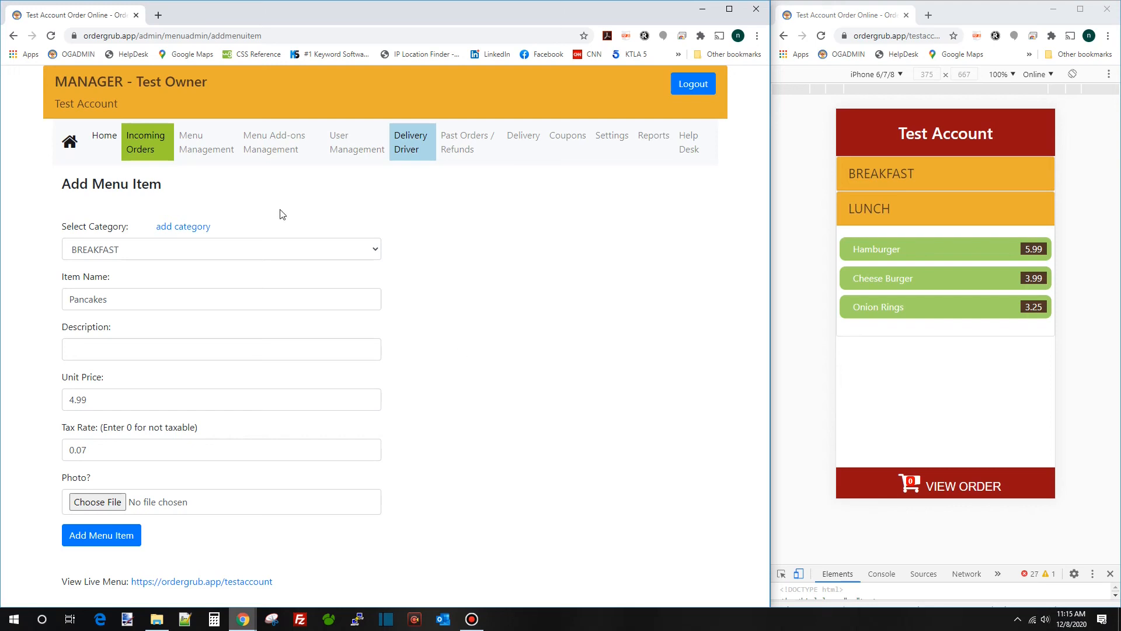
Attach oatmeal.jpg from 0001_IMAGES to the BREAKFAST item Bowl of oatmeal and update it
{"action": "left_click", "coordinate": [197, 154]}
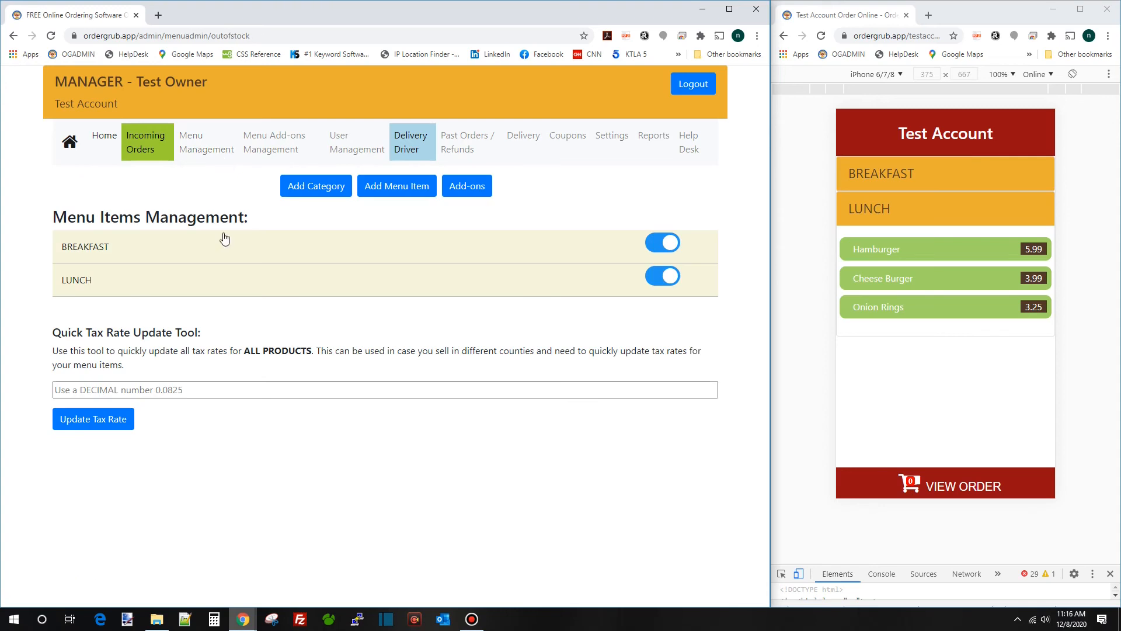
{"action": "left_click", "coordinate": [225, 246]}
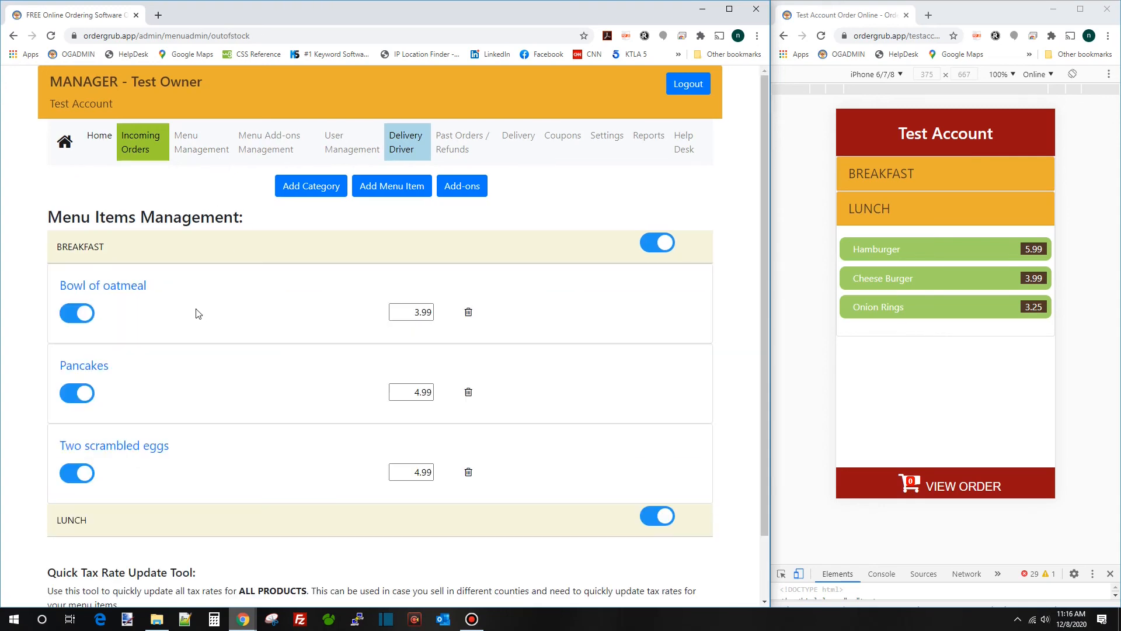
{"action": "left_click", "coordinate": [128, 290]}
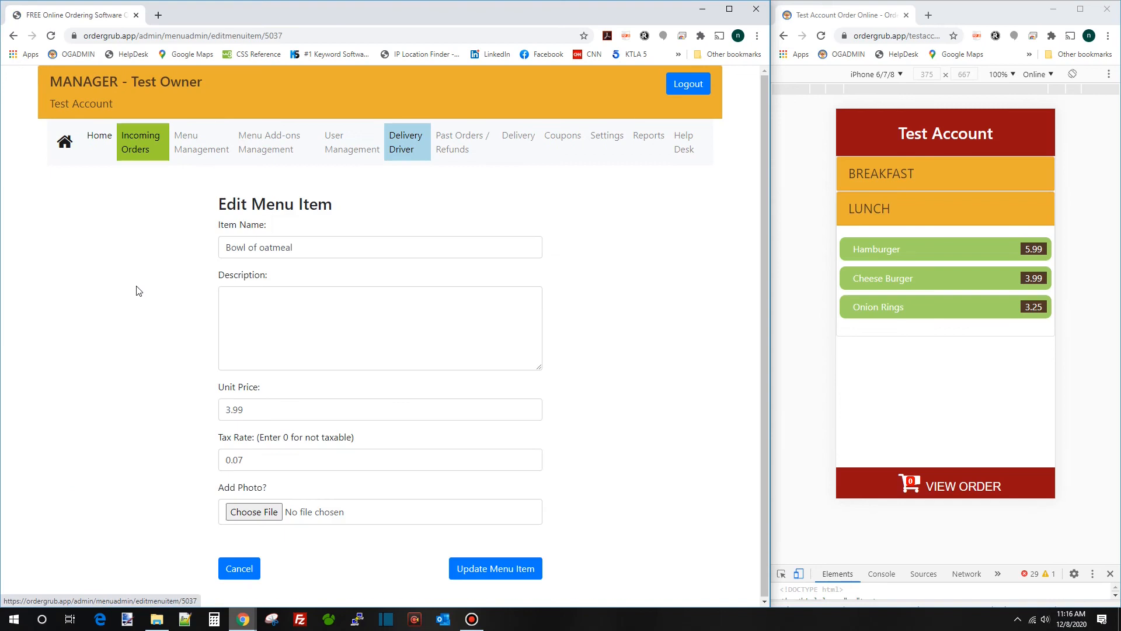
{"action": "left_click", "coordinate": [254, 512]}
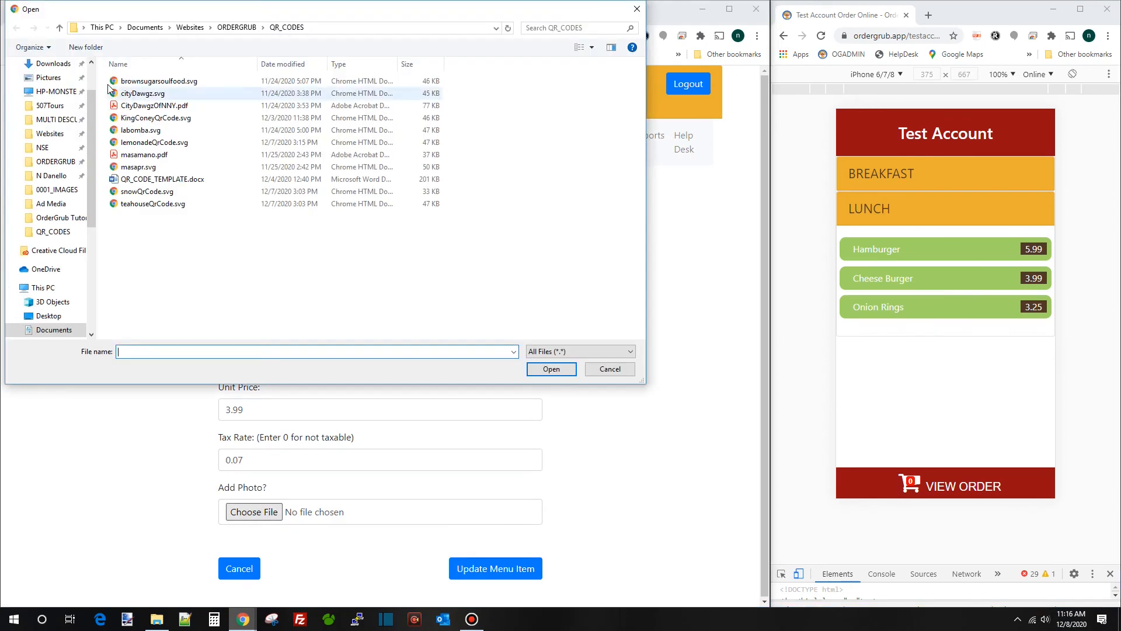
{"action": "left_click", "coordinate": [50, 191]}
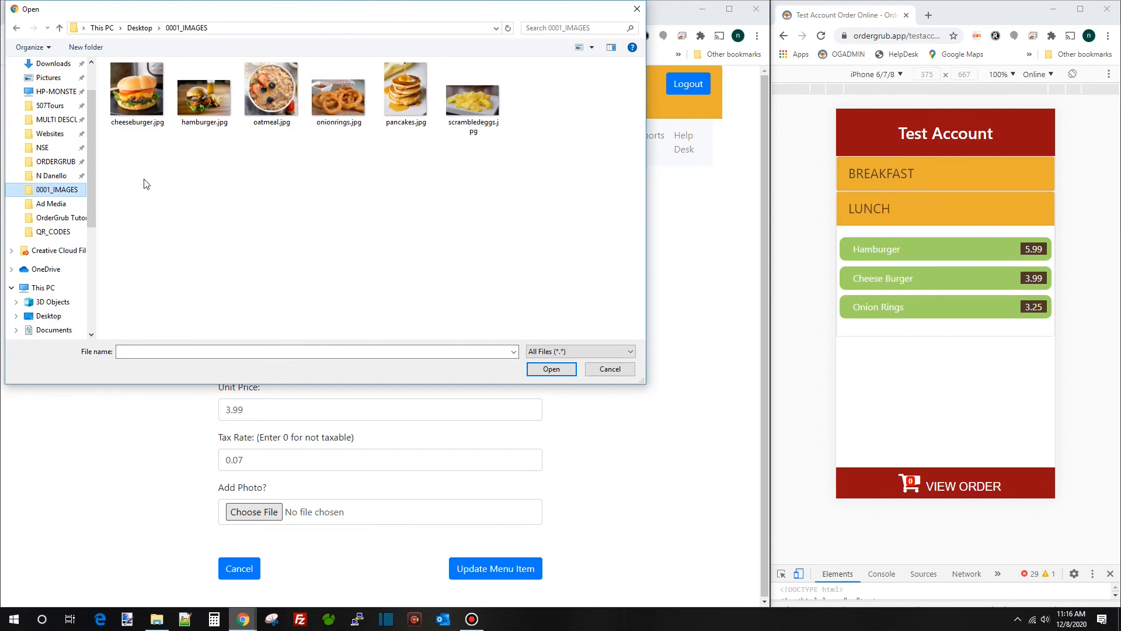
{"action": "double_click", "coordinate": [266, 88]}
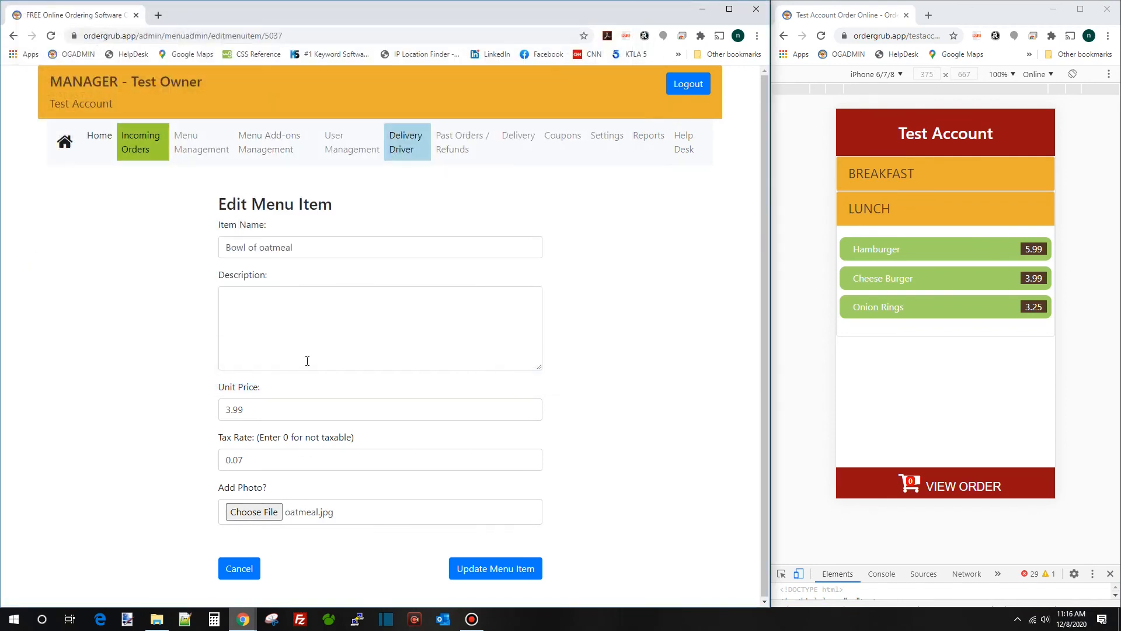
{"action": "left_click", "coordinate": [503, 575]}
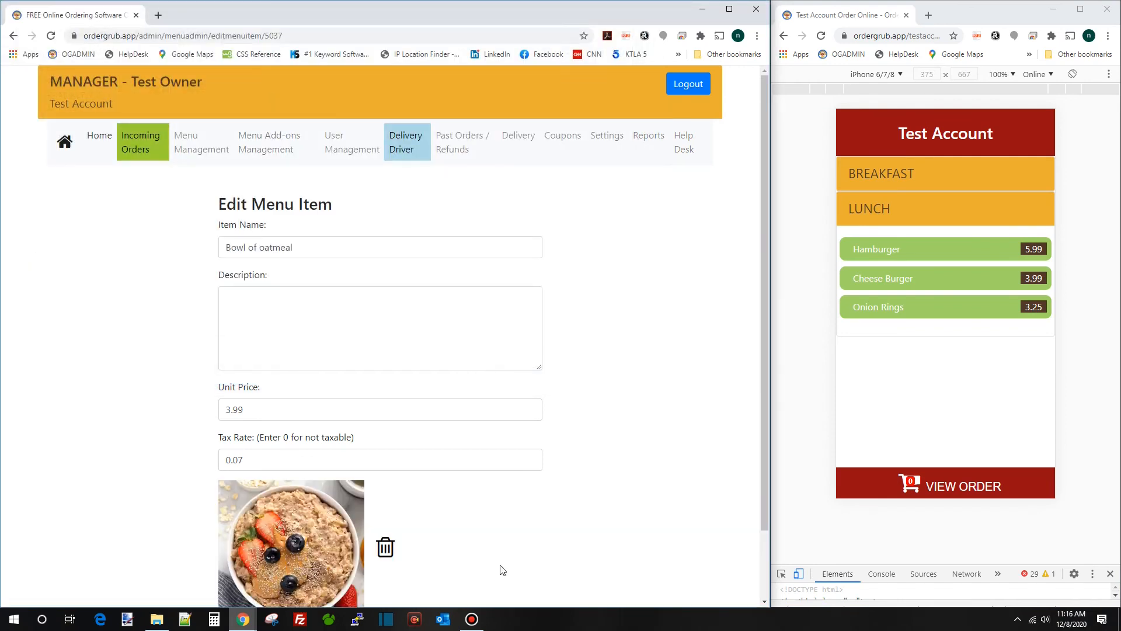
Reload the customer preview and open BREAKFAST > Bowl of oatmeal to see its photo
{"action": "scroll", "coordinate": [485, 477], "scroll_direction": "down", "scroll_amount": 2}
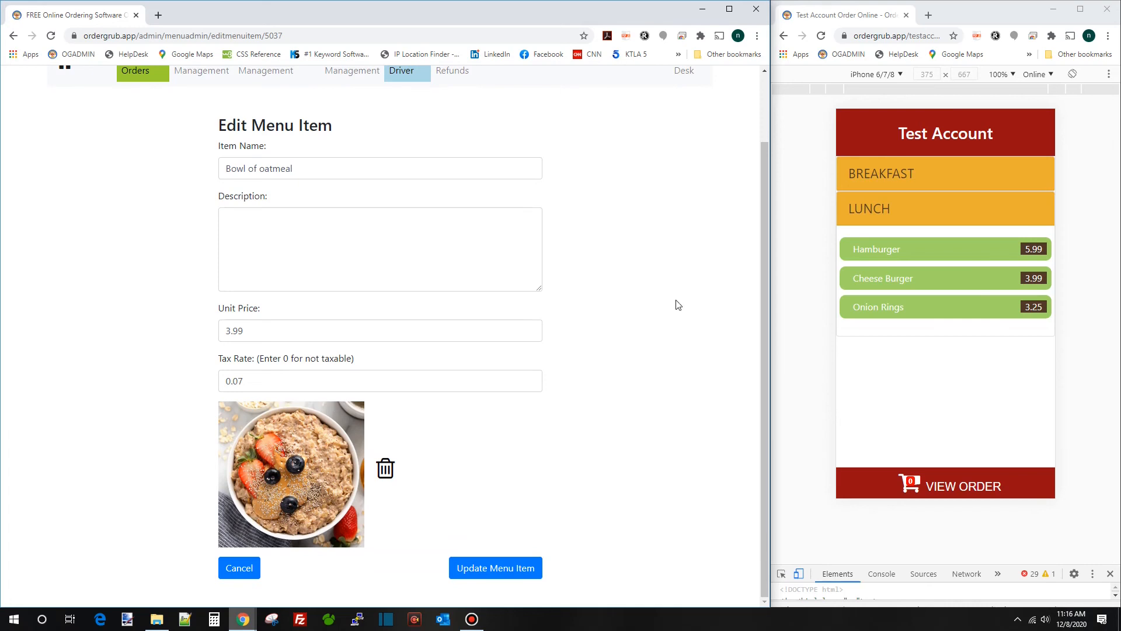
{"action": "left_click", "coordinate": [823, 40]}
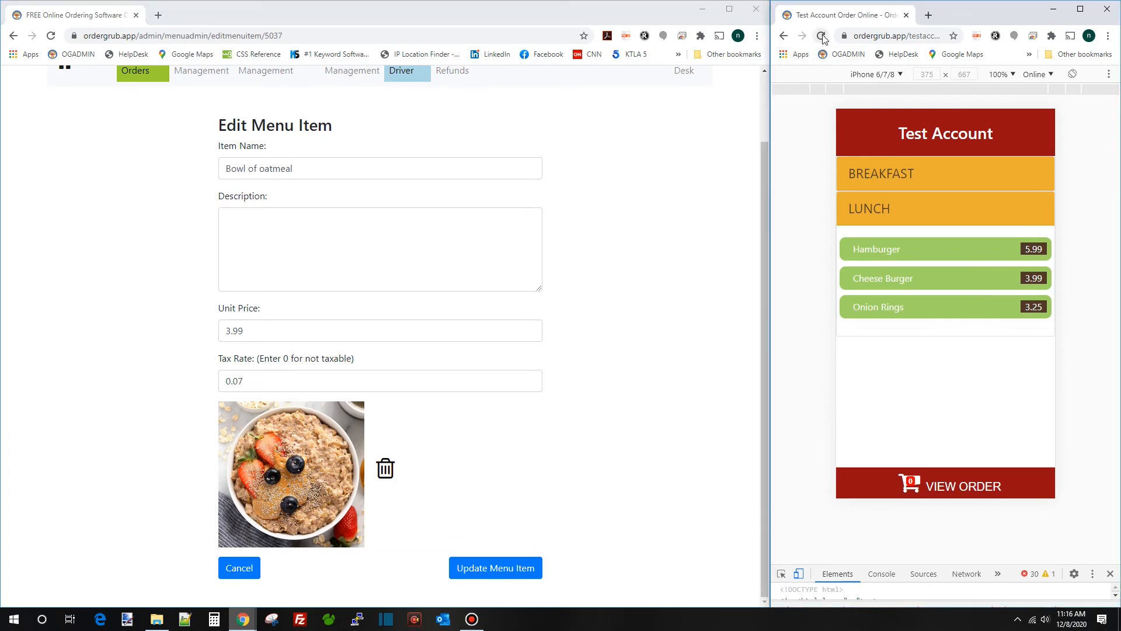
{"action": "left_click", "coordinate": [923, 174]}
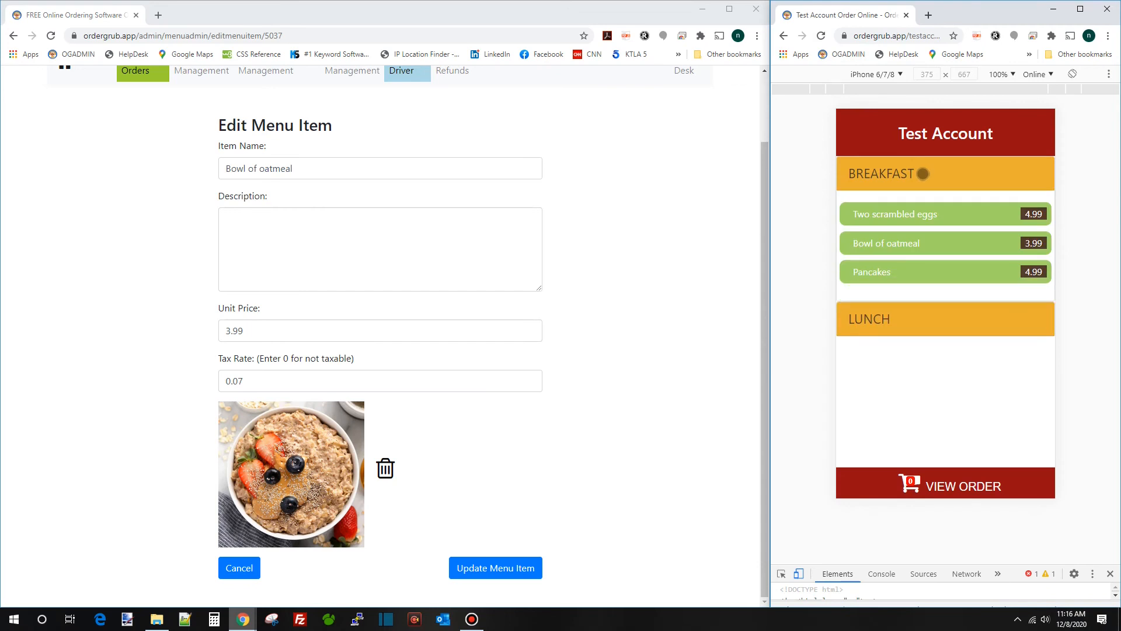
{"action": "left_click", "coordinate": [928, 245]}
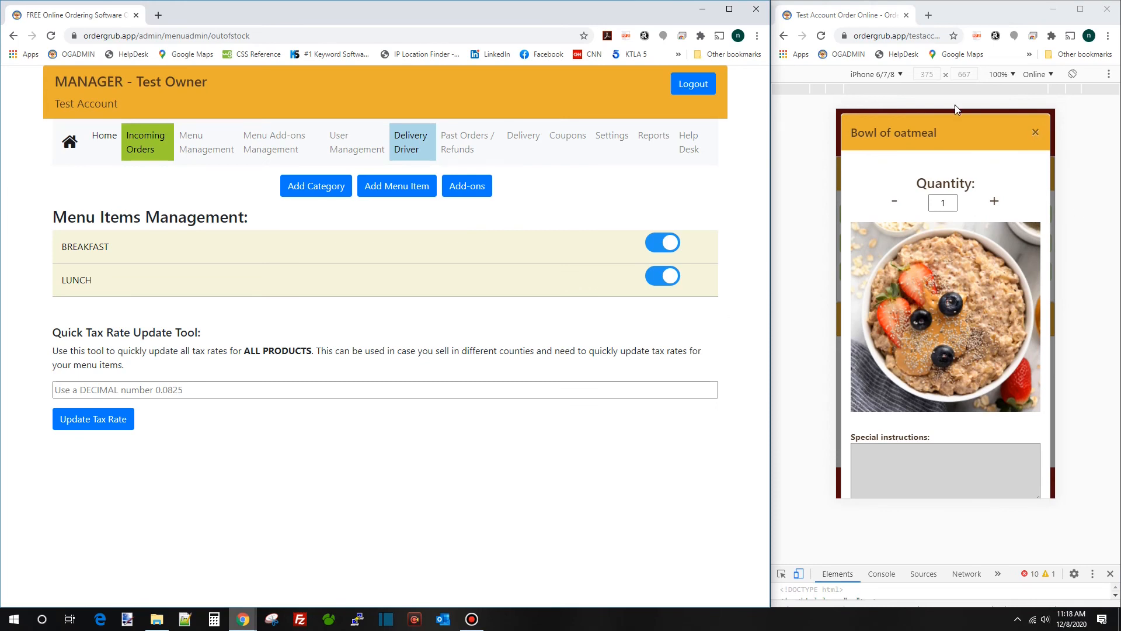
Reload the preview and look through Two scrambled eggs, Bowl of oatmeal and Pancakes under BREAKFAST
{"action": "left_click", "coordinate": [824, 37]}
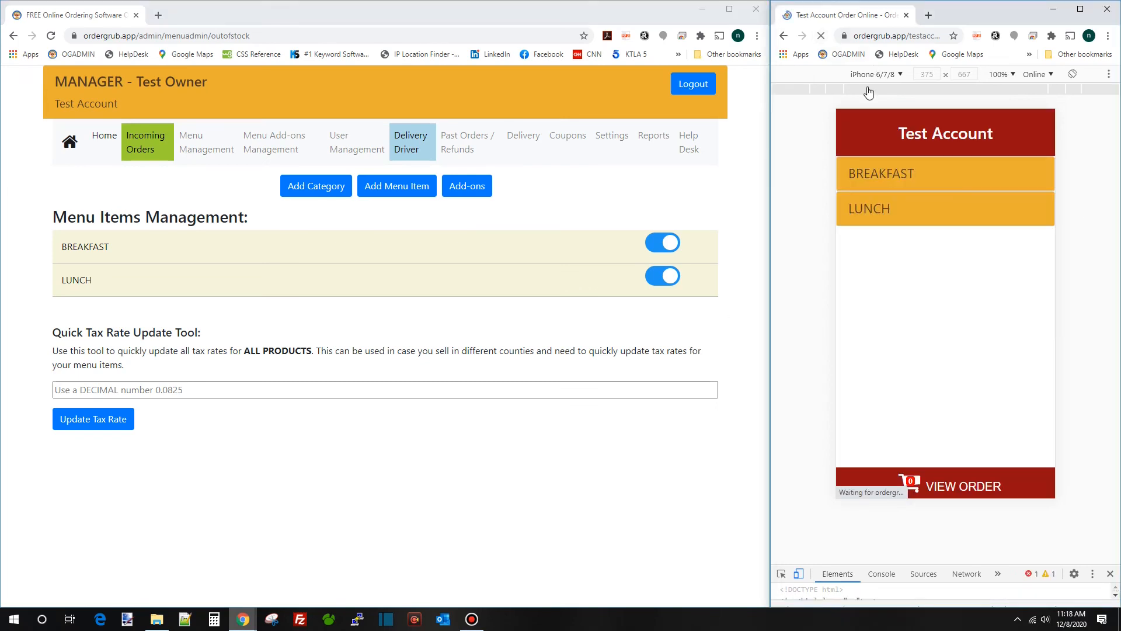
{"action": "left_click", "coordinate": [930, 175]}
{"action": "left_click", "coordinate": [941, 215]}
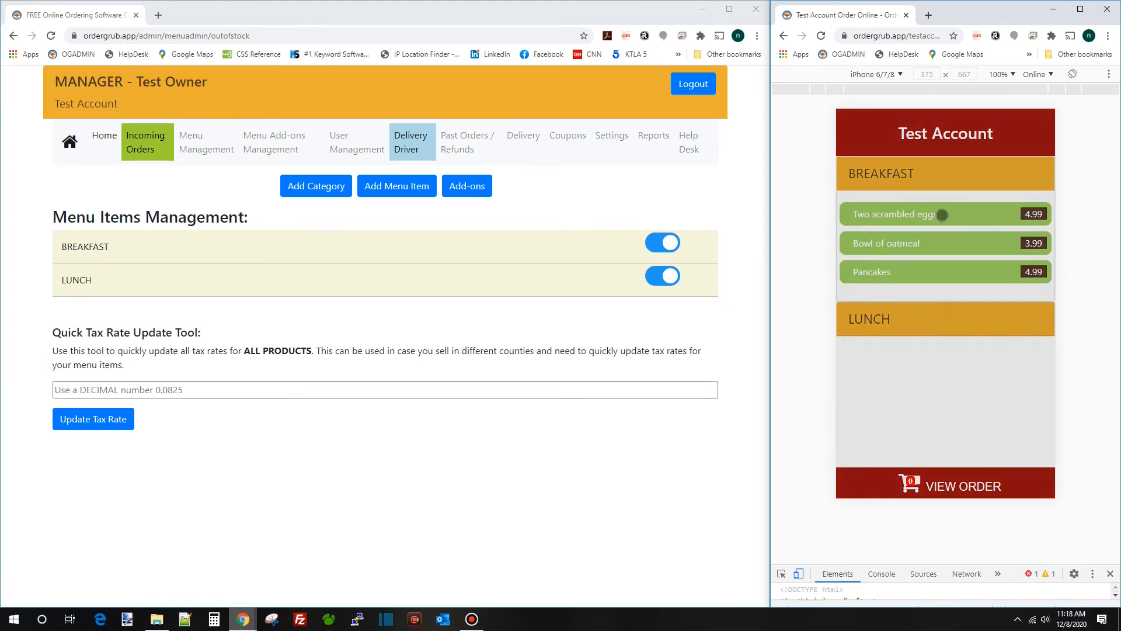
{"action": "left_click", "coordinate": [953, 450]}
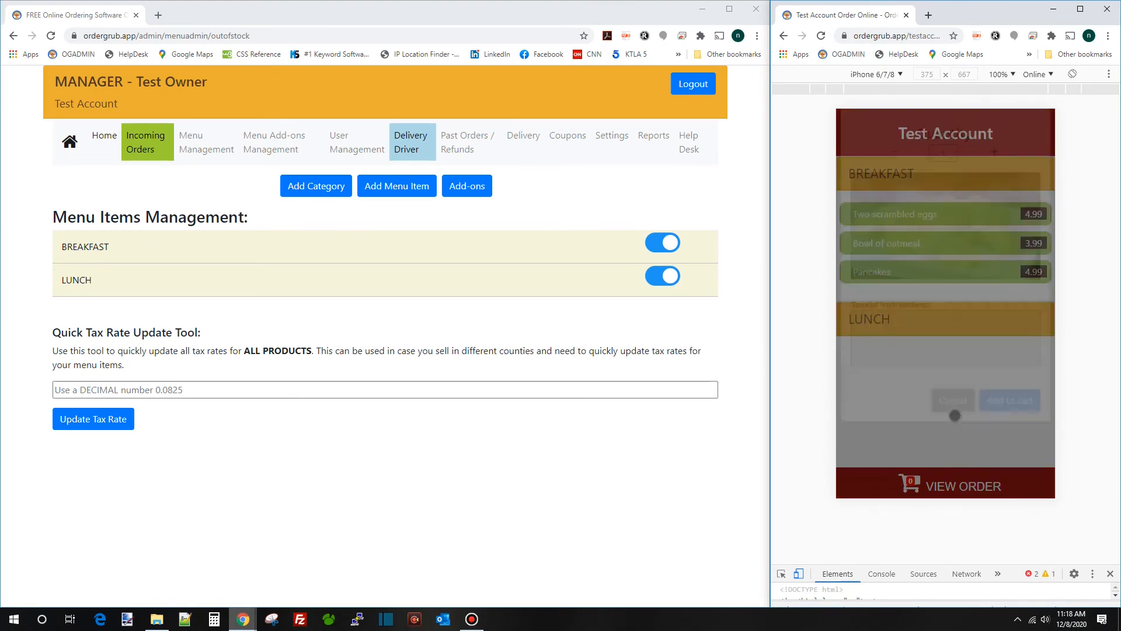
{"action": "left_click", "coordinate": [909, 244]}
{"action": "scroll", "coordinate": [946, 350], "scroll_direction": "down", "scroll_amount": 2}
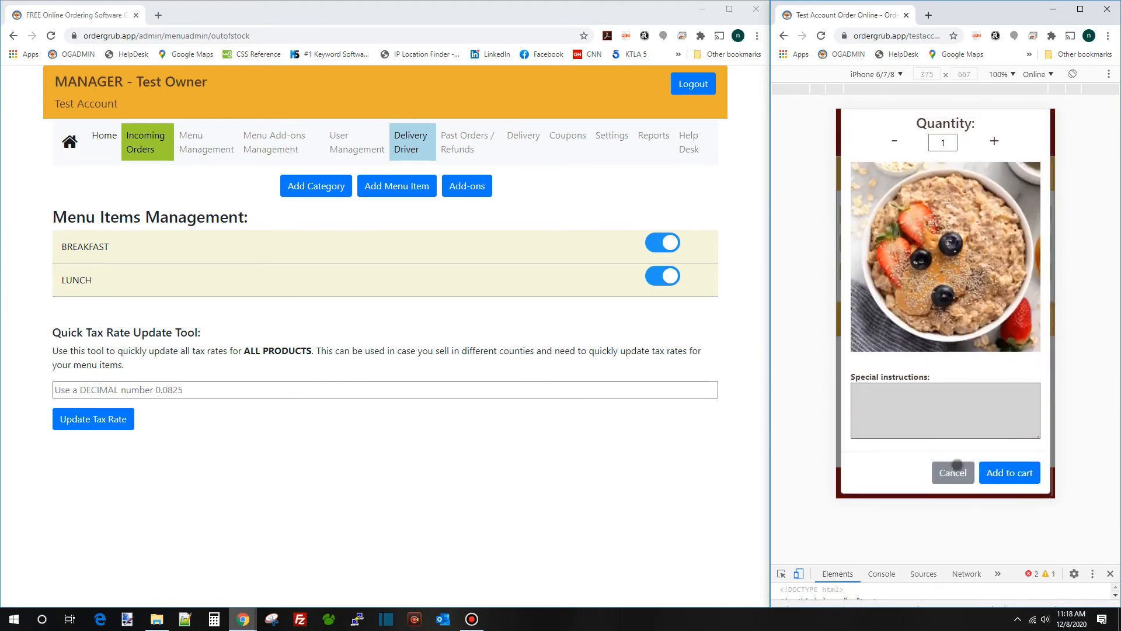
{"action": "left_click", "coordinate": [953, 468]}
{"action": "left_click", "coordinate": [908, 274]}
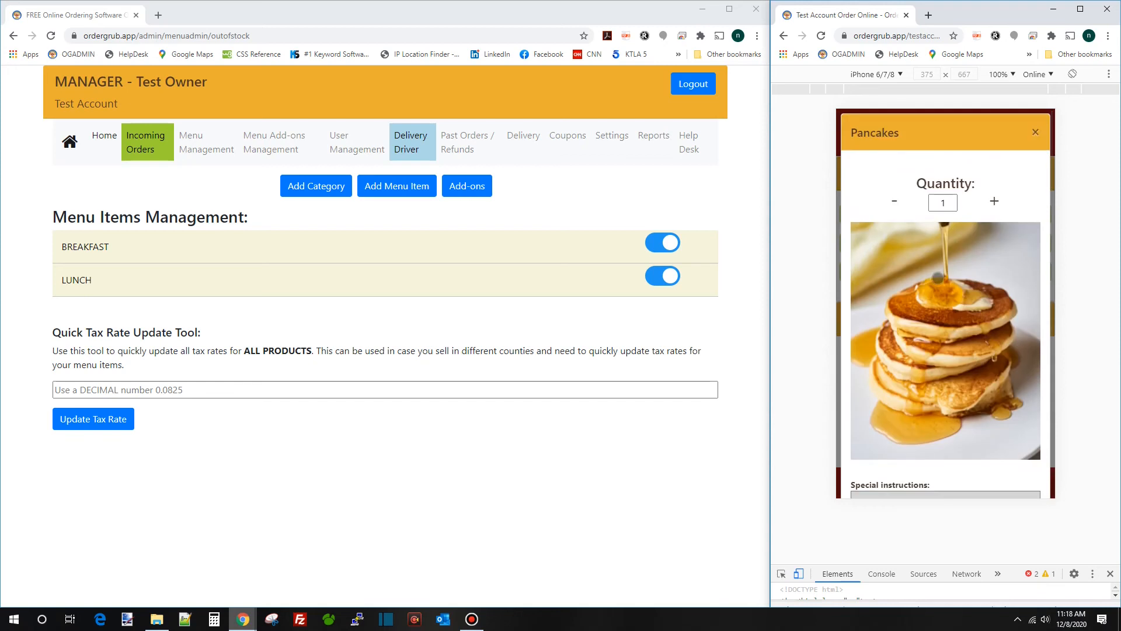
{"action": "scroll", "coordinate": [939, 279], "scroll_direction": "down", "scroll_amount": 2}
{"action": "left_click", "coordinate": [955, 460]}
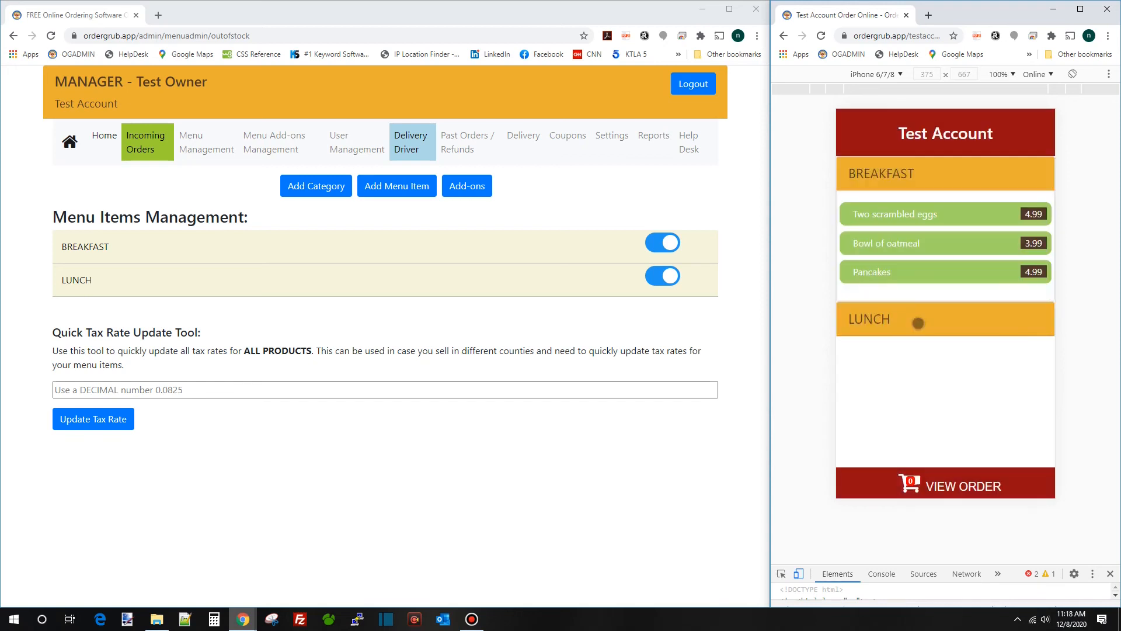
Look through the LUNCH items Cheese Burger and Onion Rings, leaving Hamburger's order view open
{"action": "left_click", "coordinate": [916, 322]}
{"action": "left_click", "coordinate": [917, 254]}
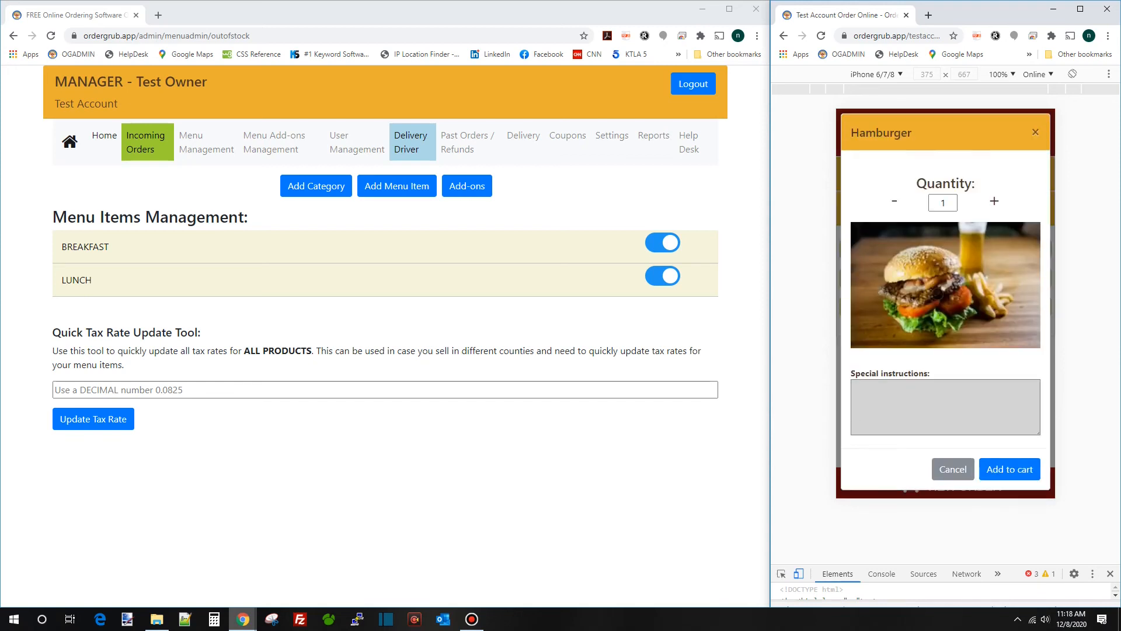
{"action": "left_click", "coordinate": [953, 468]}
{"action": "left_click", "coordinate": [925, 282]}
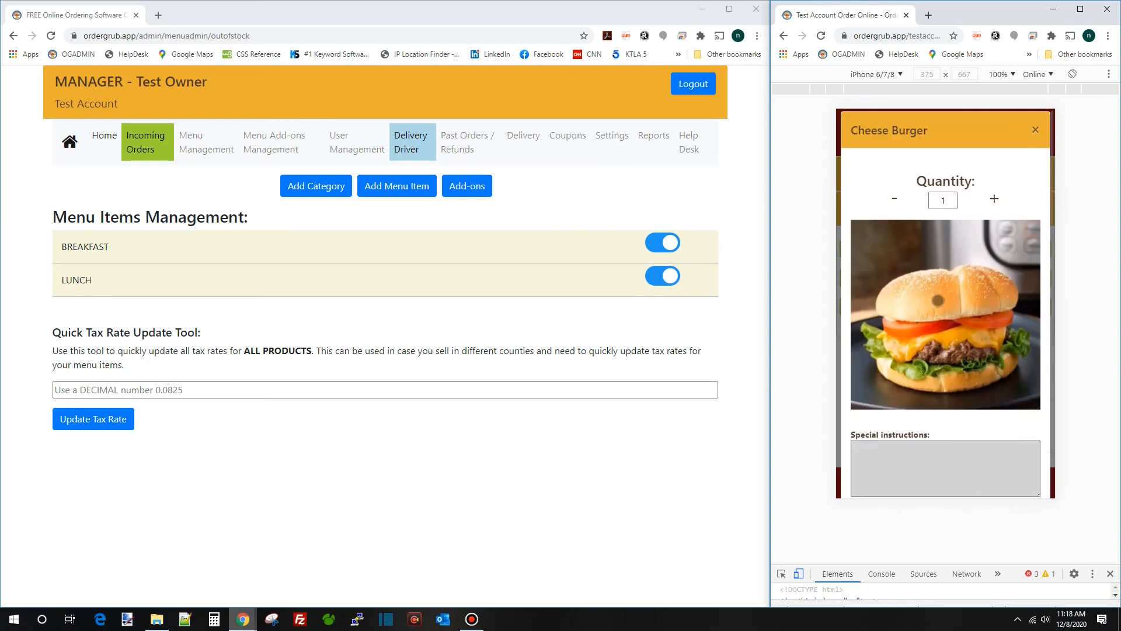
{"action": "scroll", "coordinate": [941, 293], "scroll_direction": "down", "scroll_amount": 2}
{"action": "left_click", "coordinate": [962, 473]}
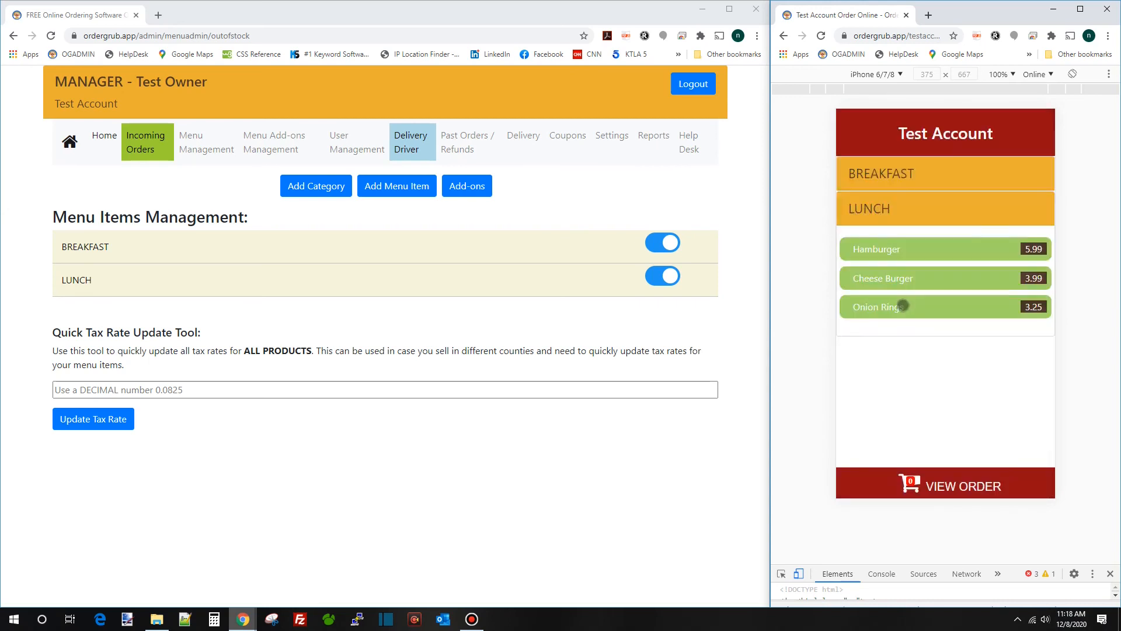
{"action": "left_click", "coordinate": [905, 303]}
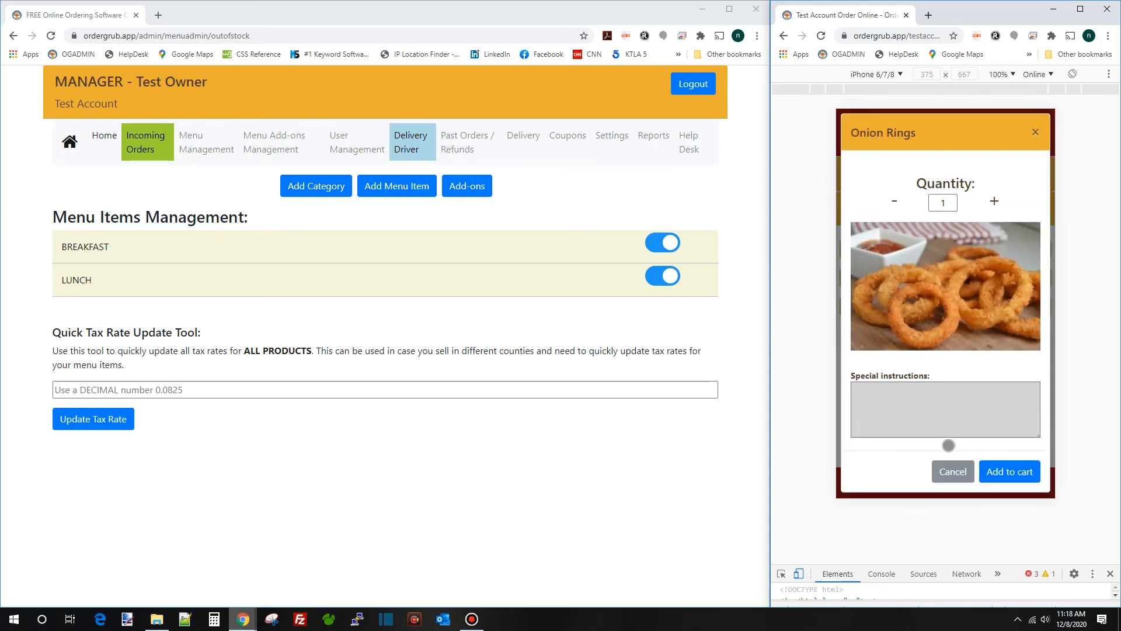
{"action": "left_click", "coordinate": [952, 472]}
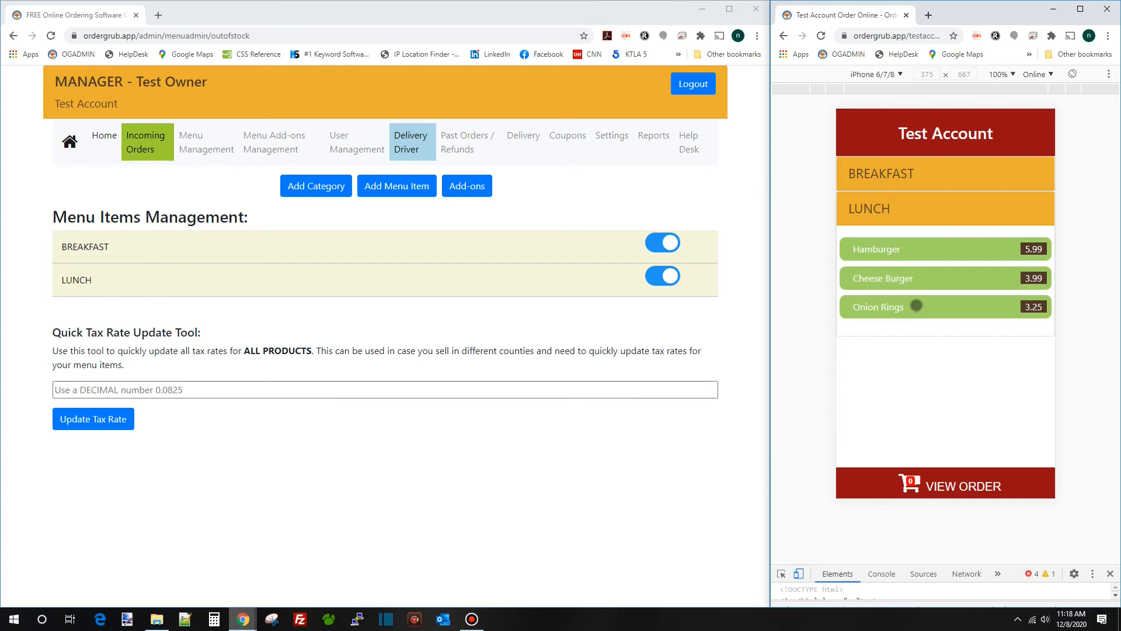
{"action": "left_click", "coordinate": [918, 251]}
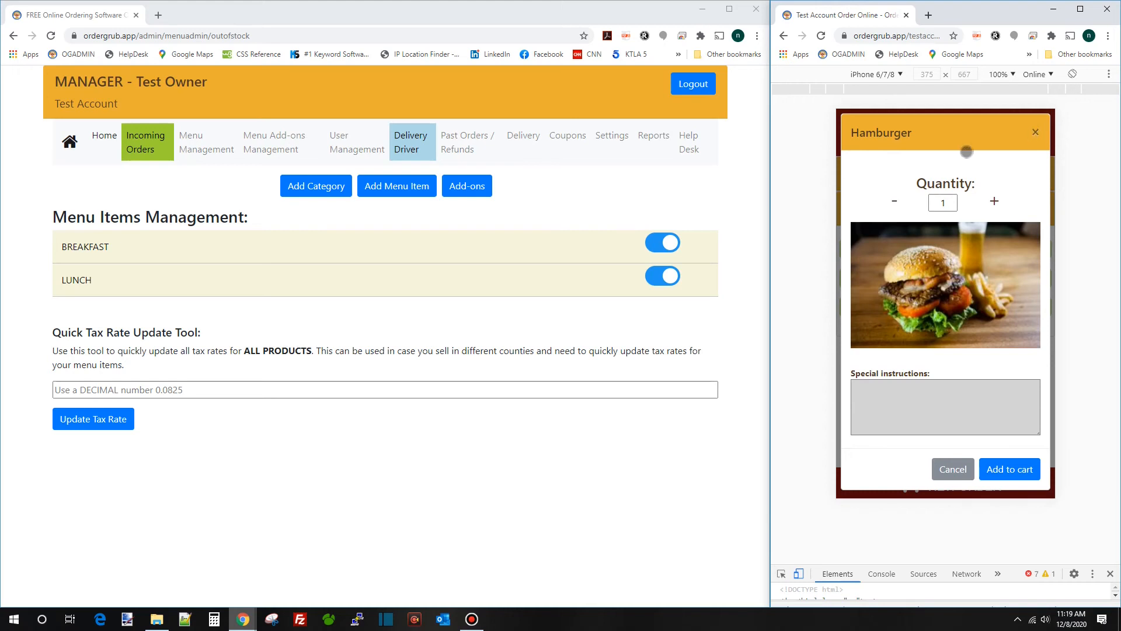
In the add-ons builder, check LUNCH's Hamburger and dismiss its 'no add-ons found' notice
{"action": "left_click", "coordinate": [468, 189]}
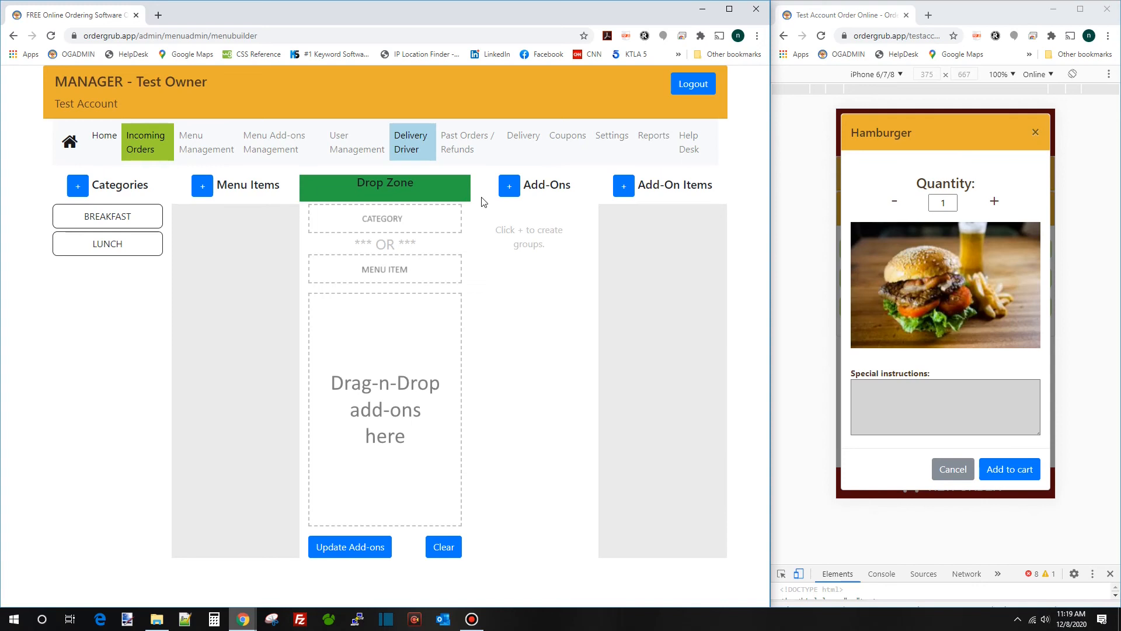
{"action": "left_click", "coordinate": [111, 246]}
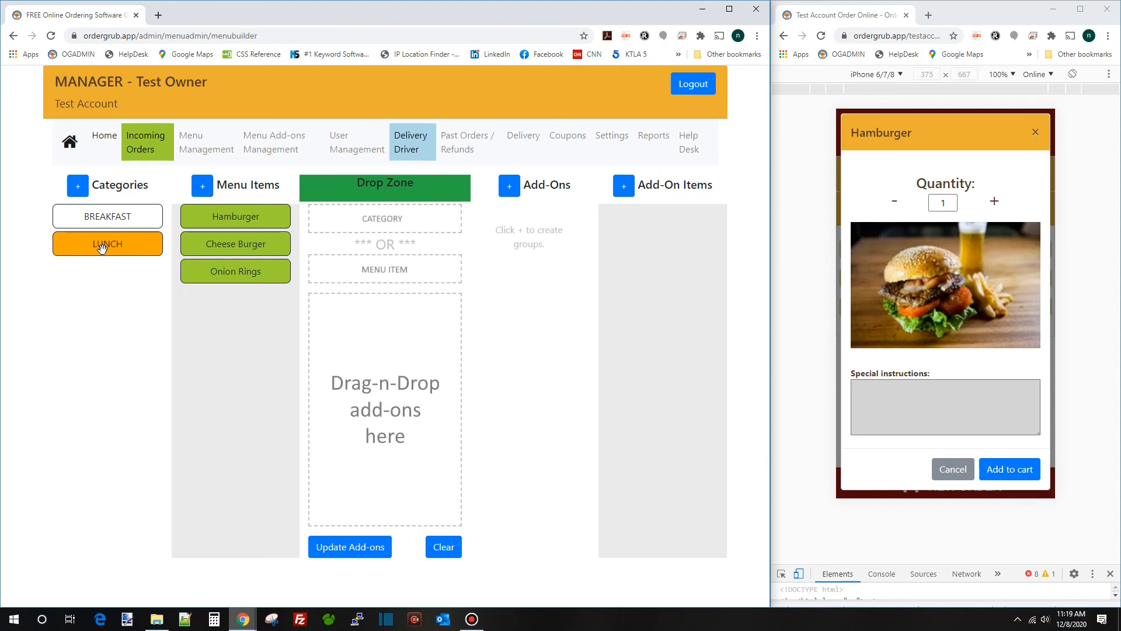
{"action": "left_click", "coordinate": [236, 217]}
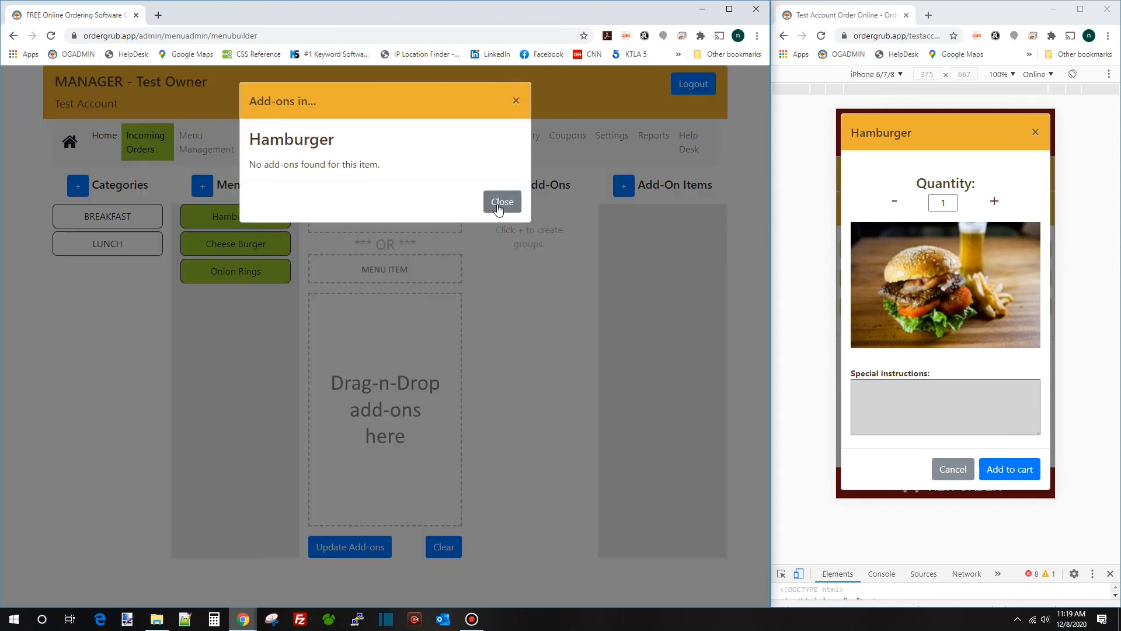
{"action": "left_click_drag", "start_coordinate": [255, 166], "coordinate": [380, 175]}
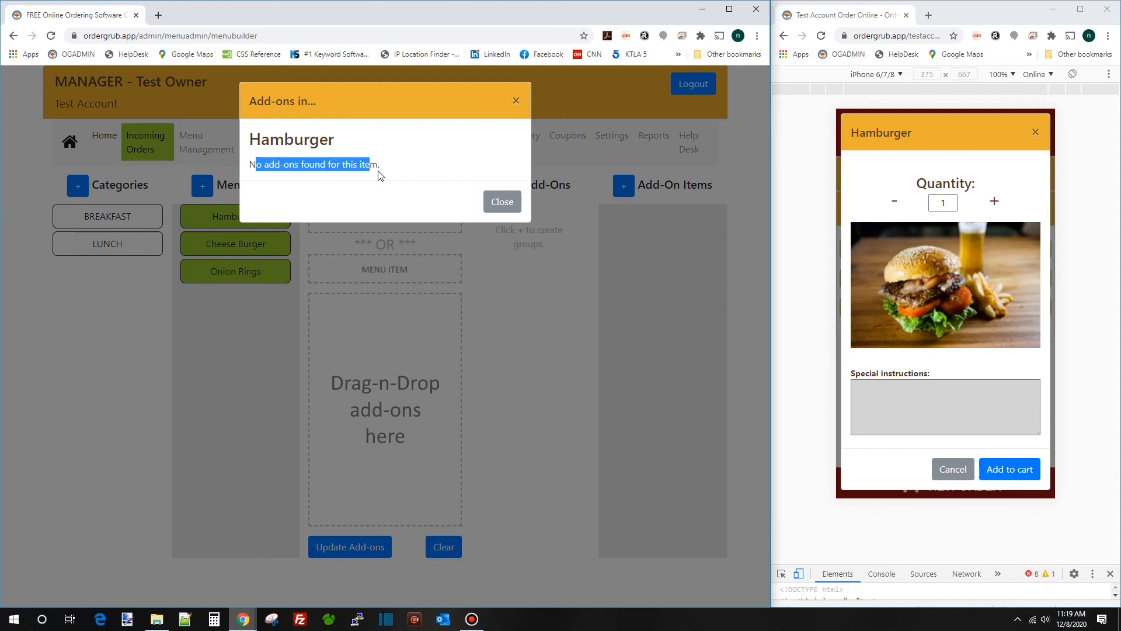
{"action": "left_click", "coordinate": [505, 201]}
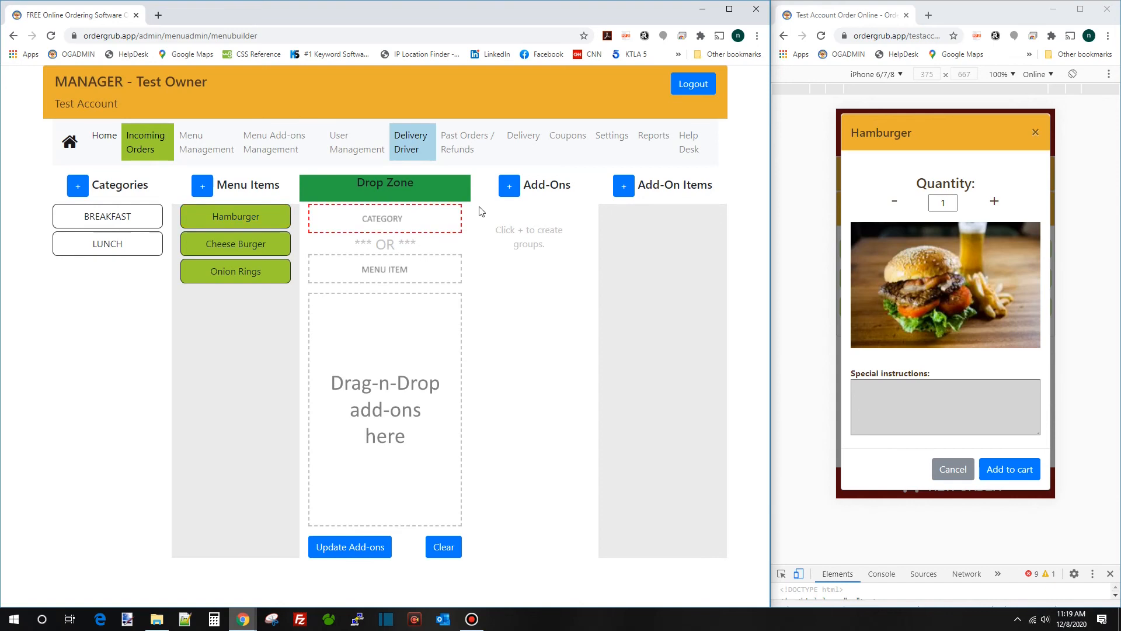
Start a new add-on named Toppings with the heading 'Choose Your Toppings'
{"action": "left_click", "coordinate": [512, 188]}
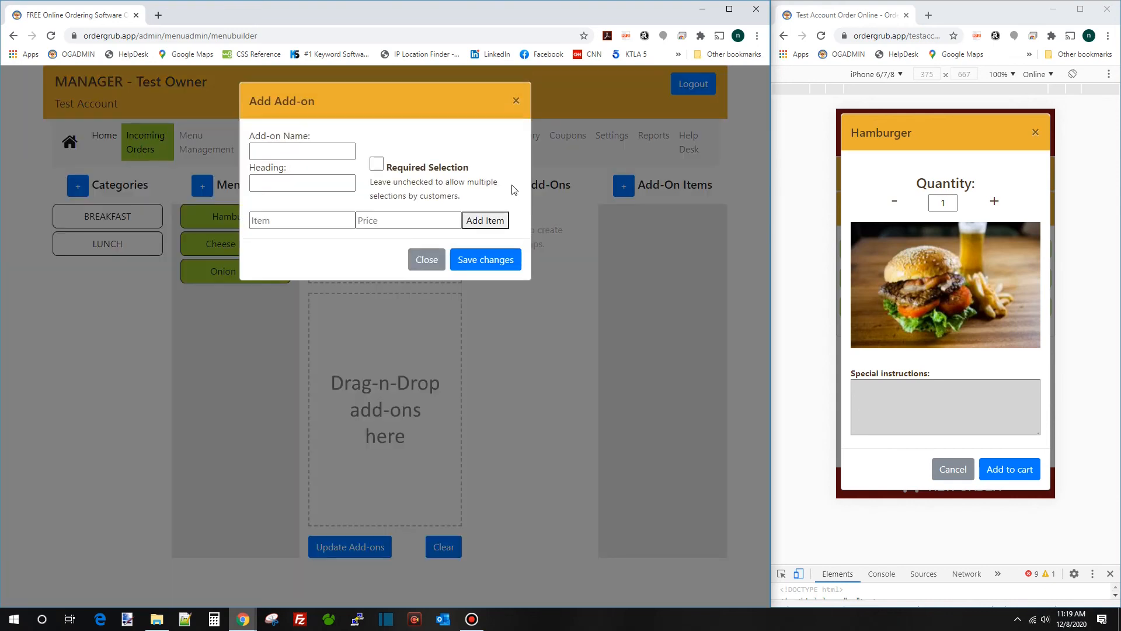
{"action": "left_click", "coordinate": [292, 151]}
{"action": "type", "text": "Toppings"}
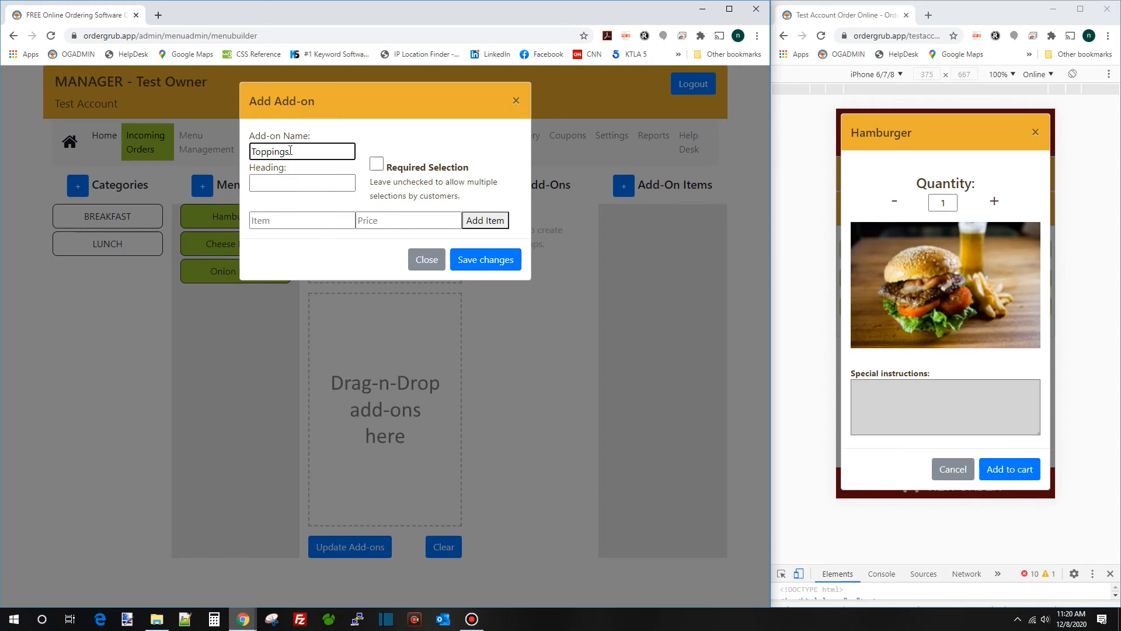
{"action": "key", "text": "Tab"}
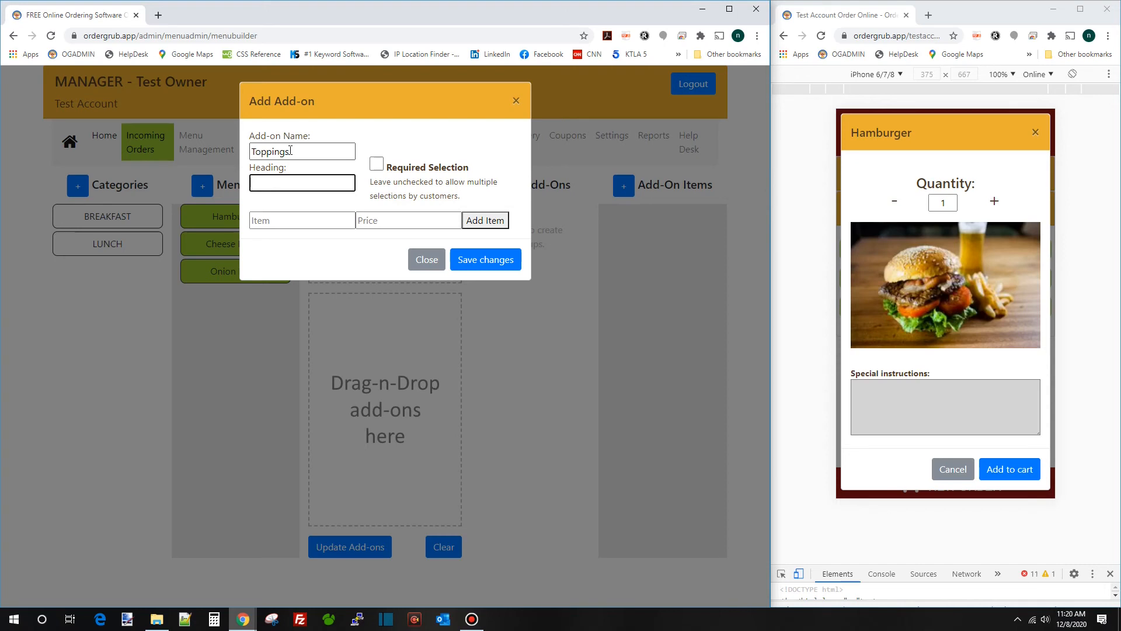
{"action": "type", "text": "Choose Your Toppings"}
{"action": "key", "text": "Tab"}
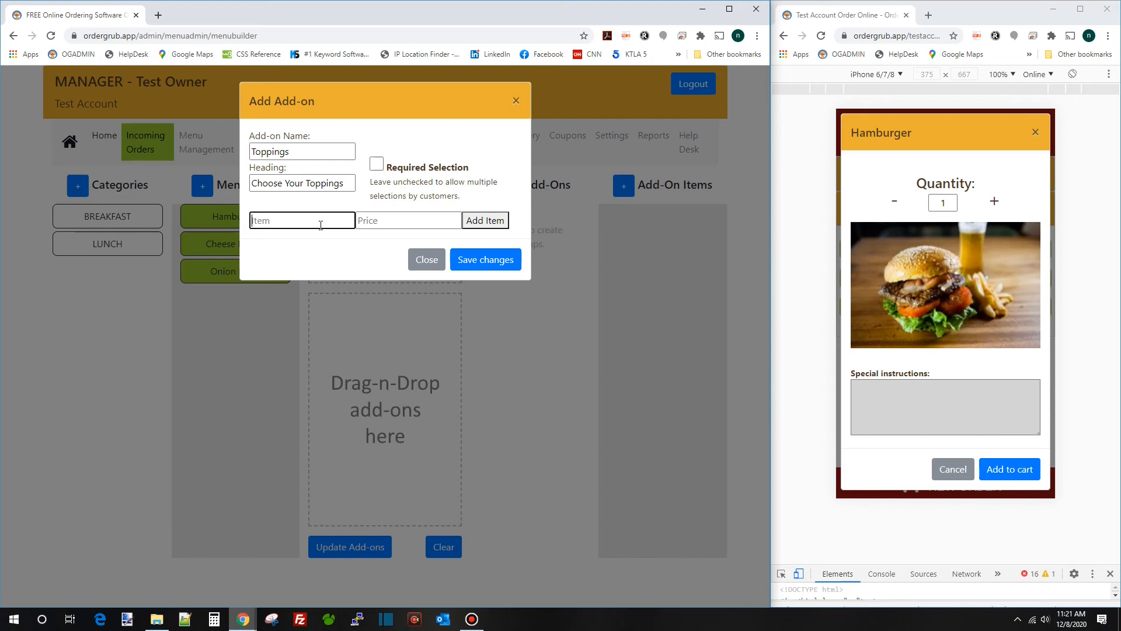
Add Ketchup, Mustard and Mayo as free toppings priced 0
{"action": "type", "text": "Ketchup"}
{"action": "key", "text": "Tab"}
{"action": "type", "text": "0"}
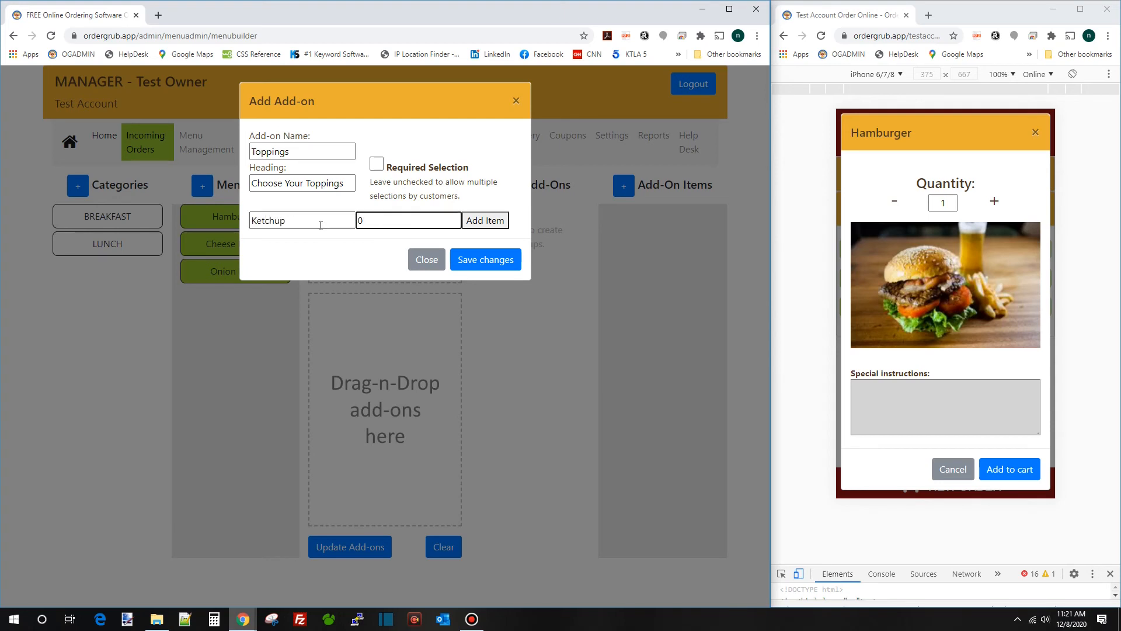
{"action": "key", "text": "Return"}
{"action": "type", "text": "Mustard"}
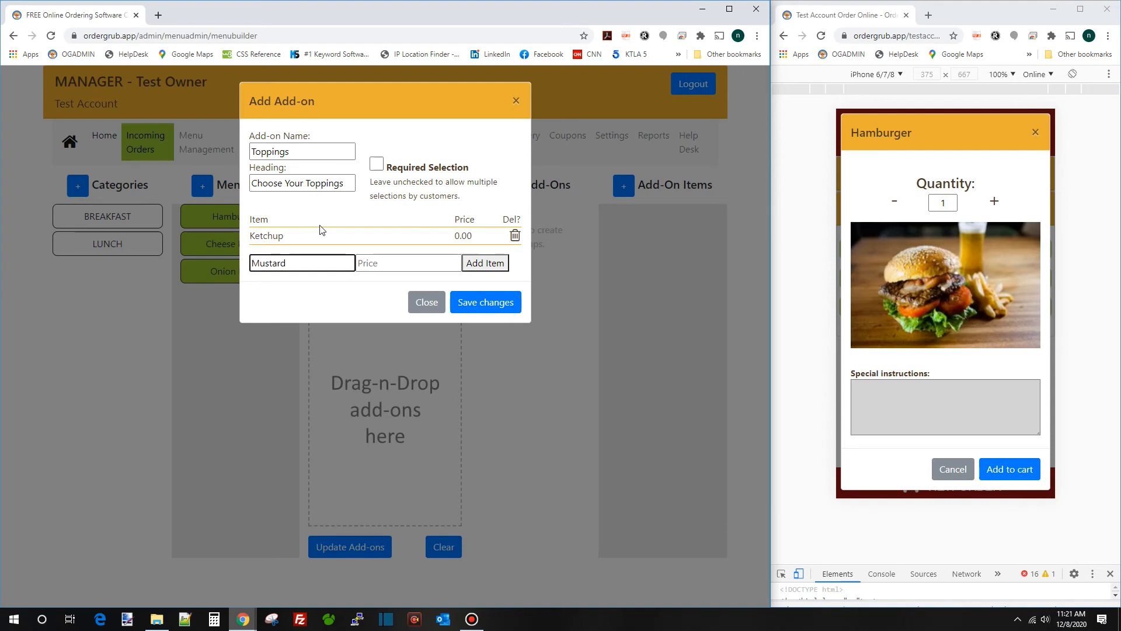
{"action": "key", "text": "Tab"}
{"action": "key", "text": "Return"}
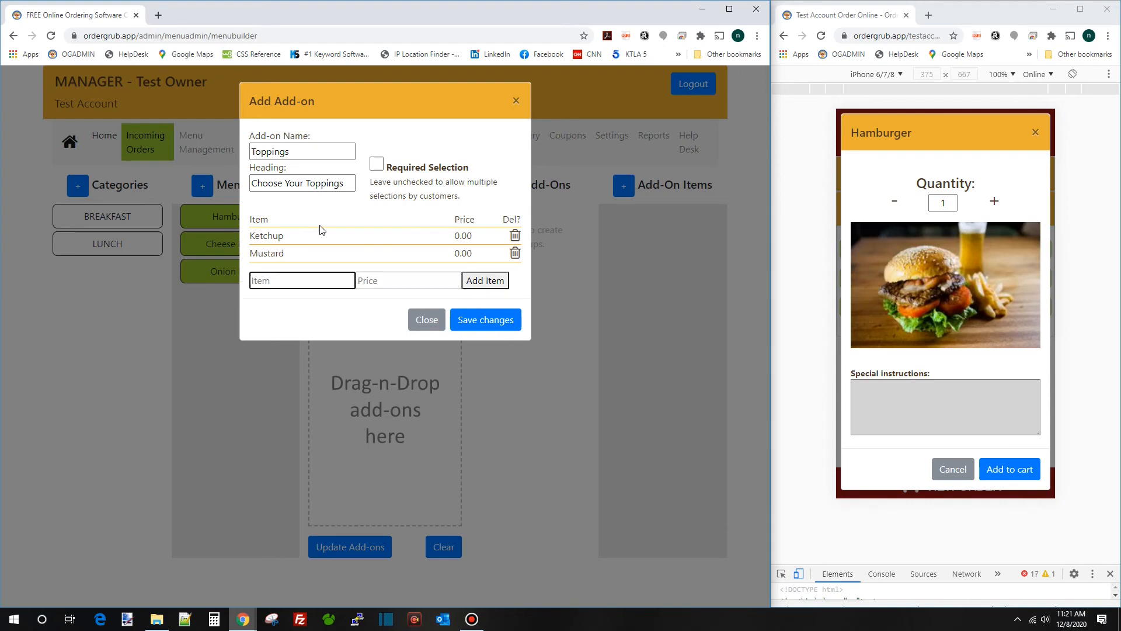
{"action": "type", "text": "Mayo"}
{"action": "key", "text": "Tab"}
{"action": "key", "text": "Return"}
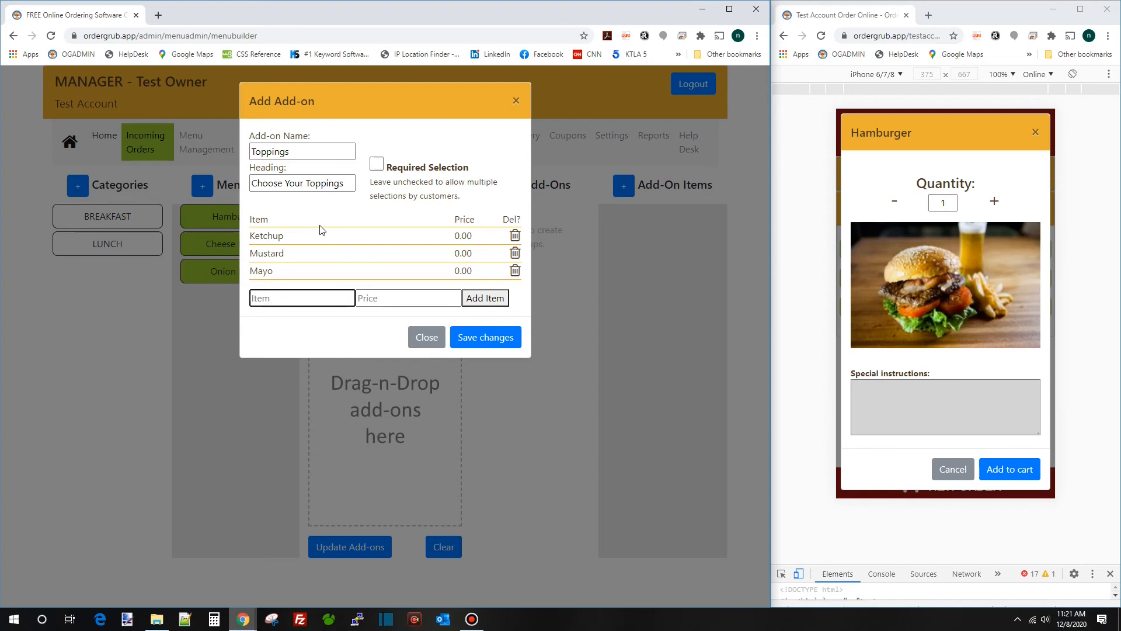
Add Bacon and Chili at 1.00 each and save the Toppings add-on
{"action": "type", "text": "Bacon"}
{"action": "key", "text": "Tab"}
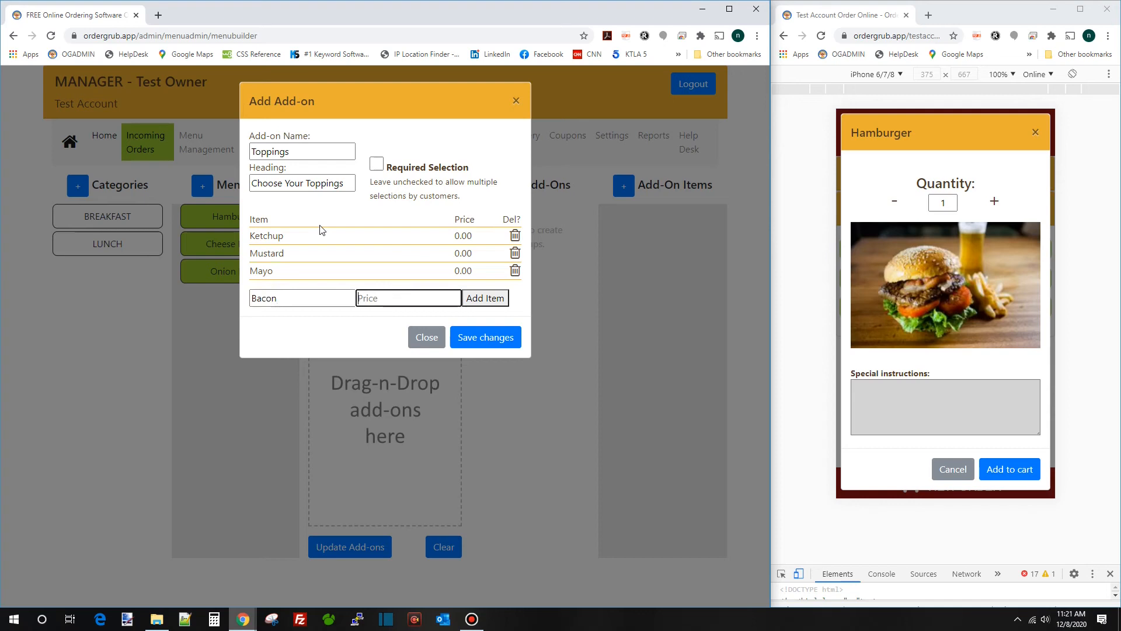
{"action": "type", "text": "1"}
{"action": "key", "text": "Return"}
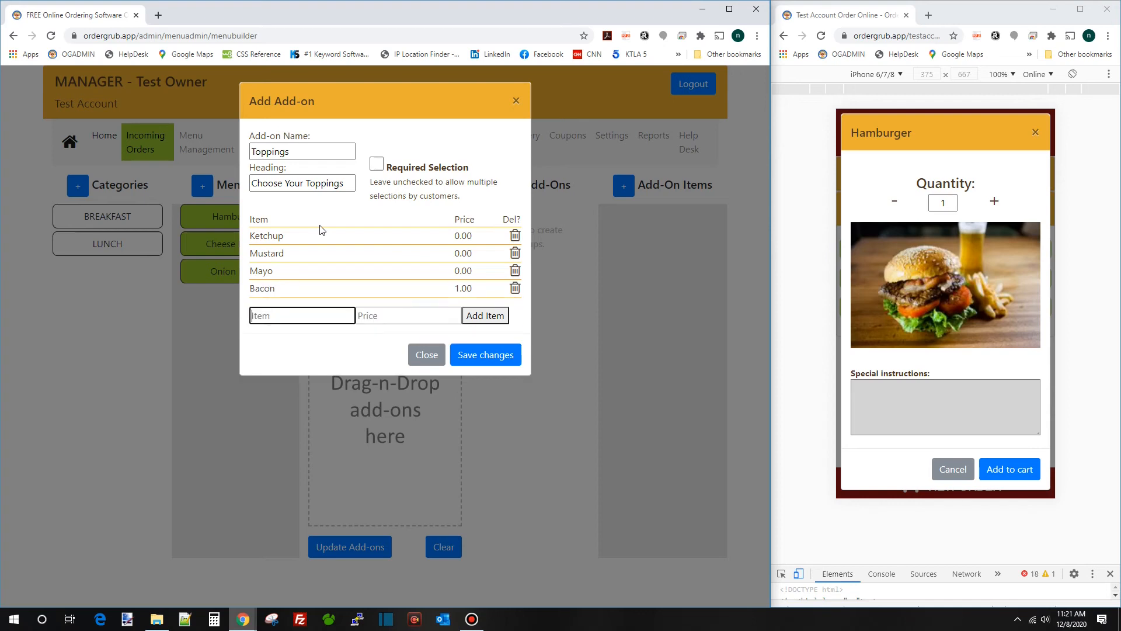
{"action": "type", "text": "Chili"}
{"action": "key", "text": "Tab"}
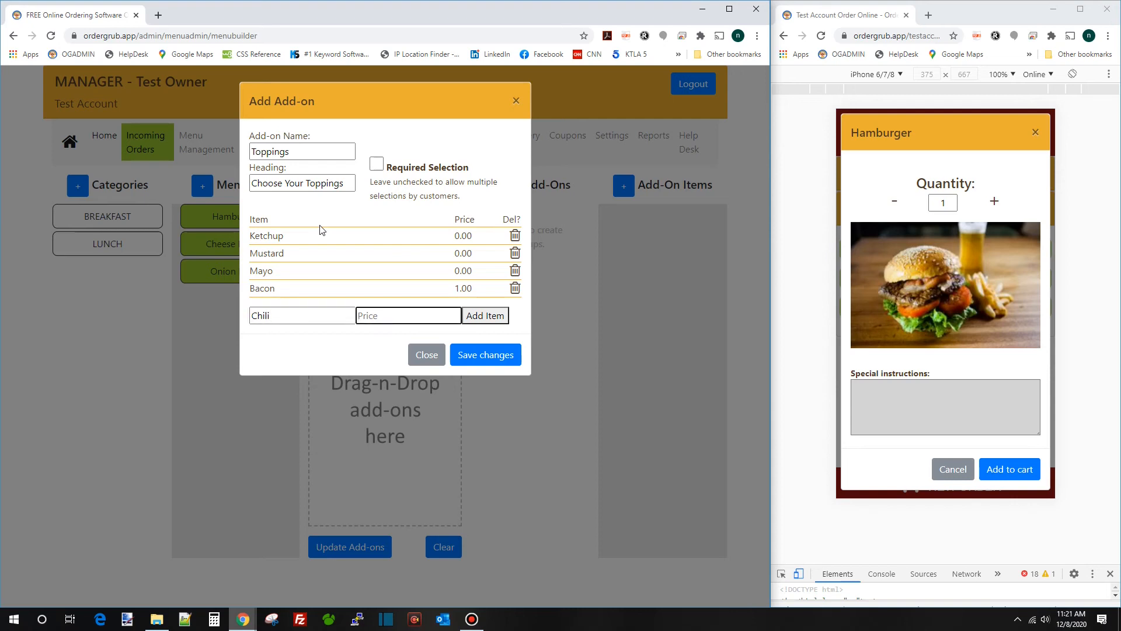
{"action": "type", "text": "1"}
{"action": "key", "text": "Return"}
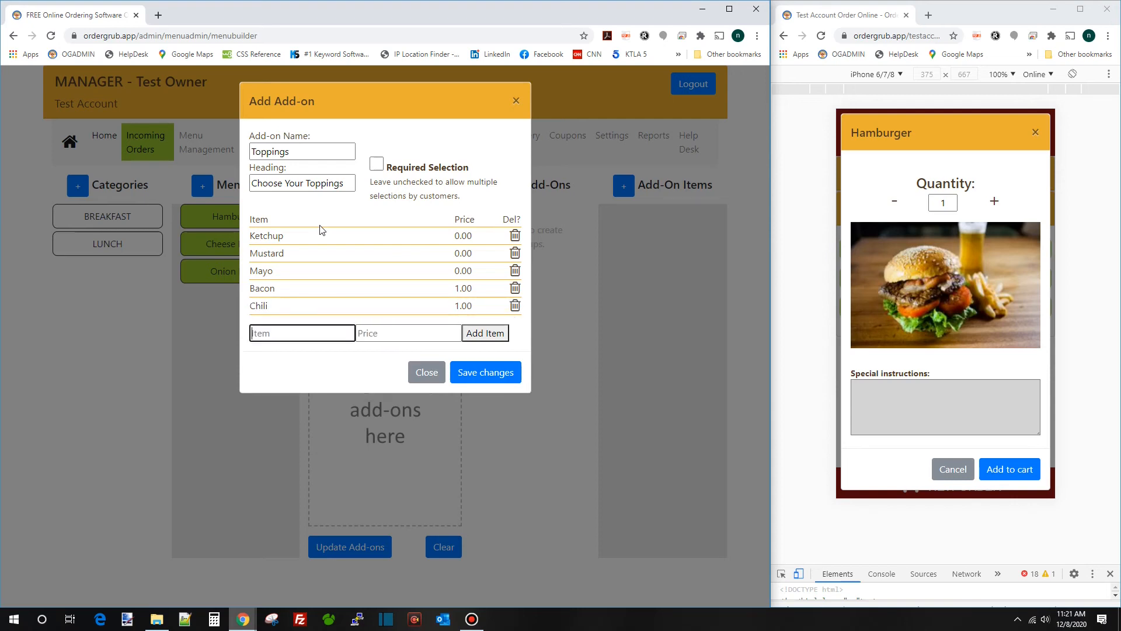
{"action": "left_click", "coordinate": [484, 372]}
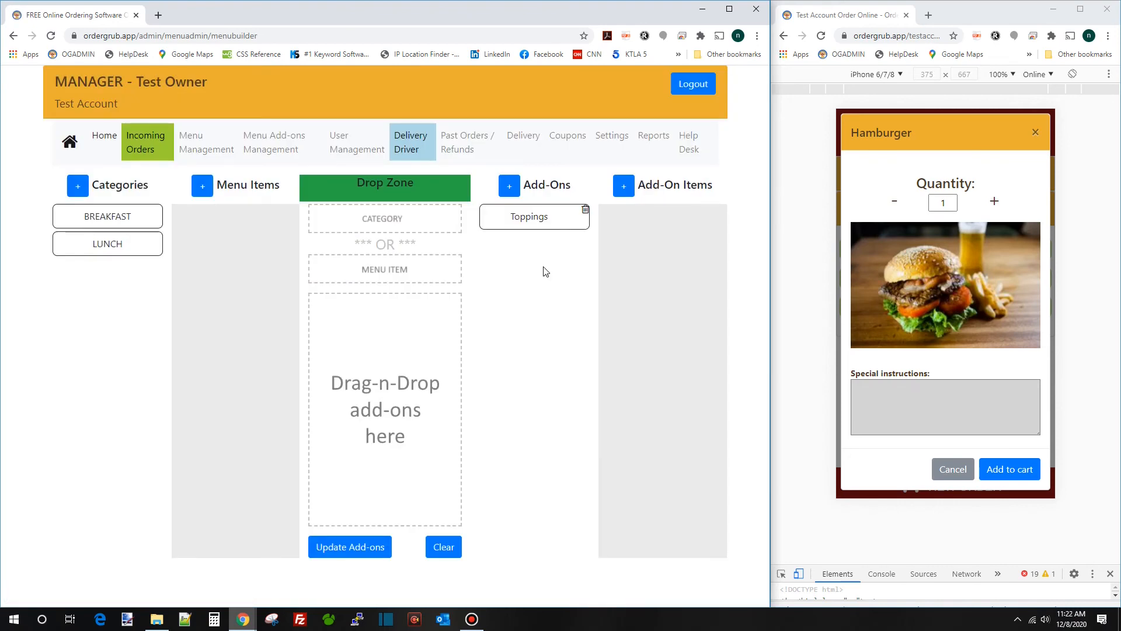
Place LUNCH's Hamburger in the drop zone's menu item slot, paired with the Toppings add-on
{"action": "left_click", "coordinate": [535, 221]}
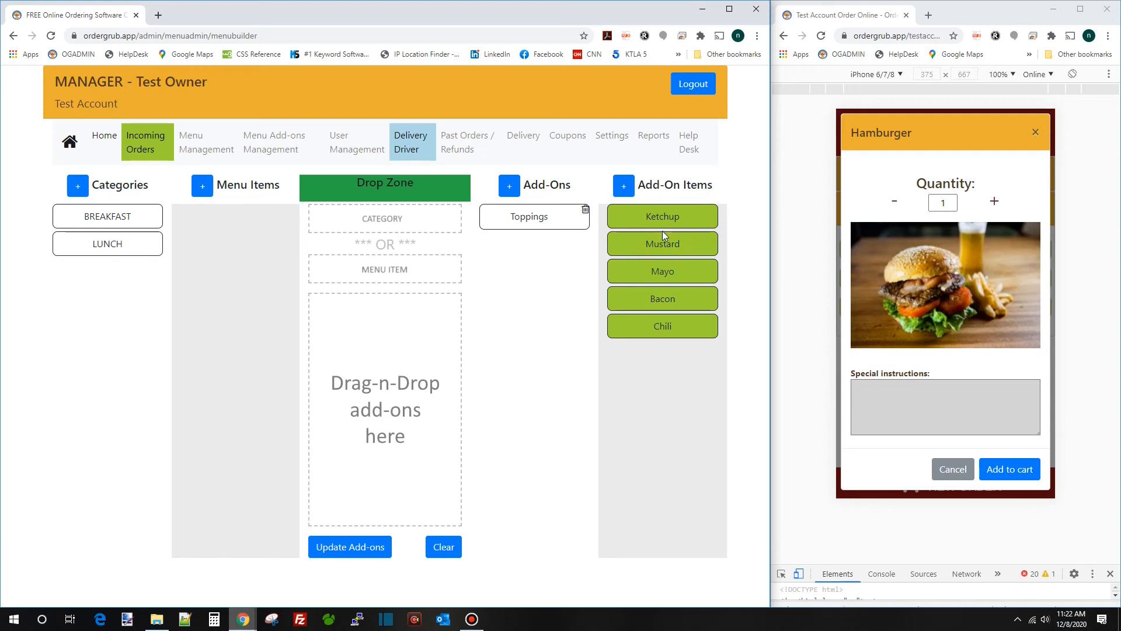
{"action": "left_click", "coordinate": [108, 245]}
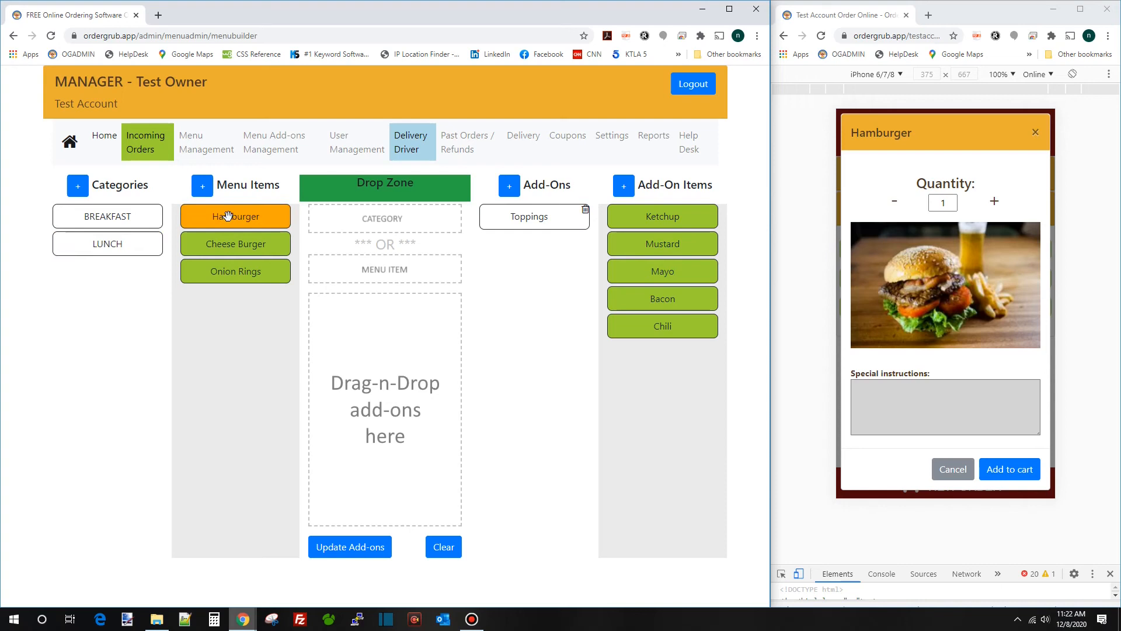
{"action": "left_click_drag", "start_coordinate": [231, 216], "coordinate": [226, 313]}
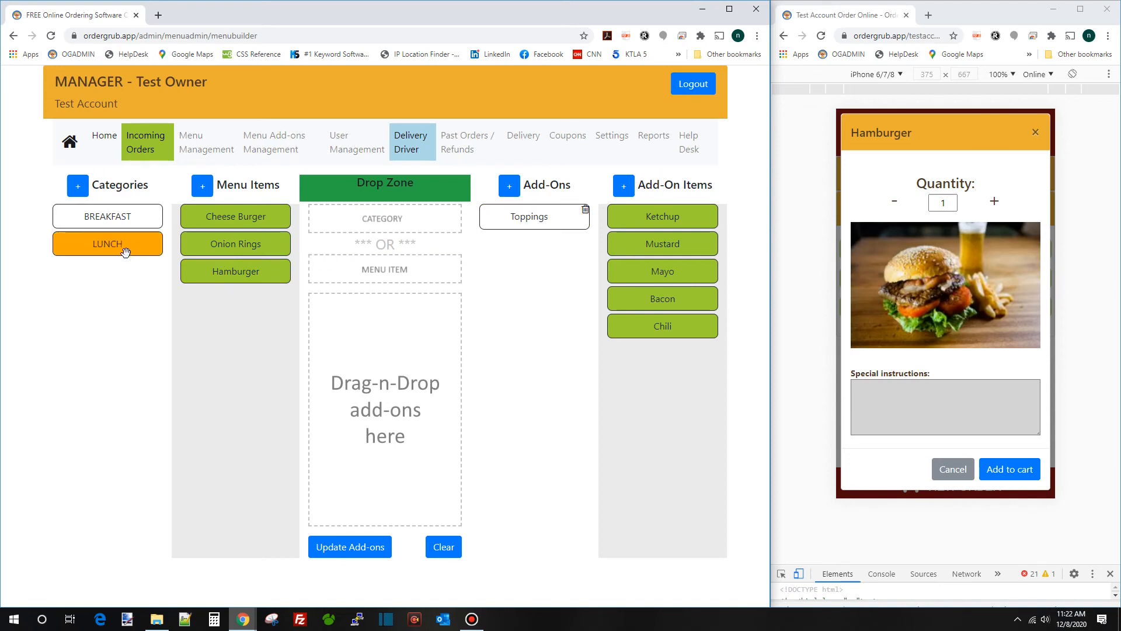
{"action": "left_click_drag", "start_coordinate": [100, 244], "coordinate": [367, 220]}
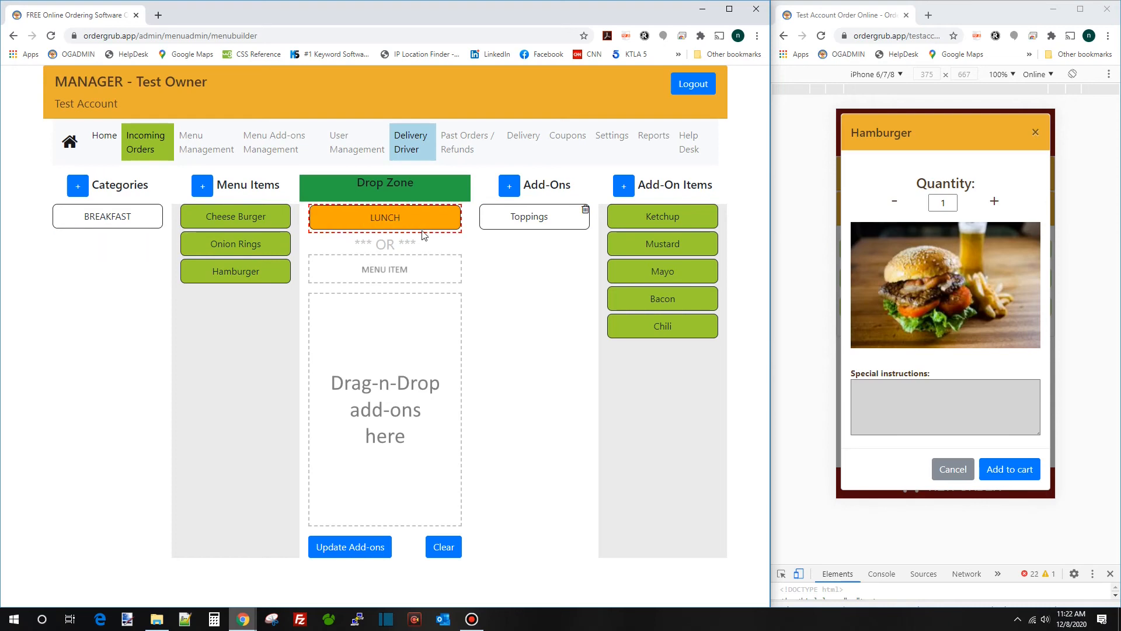
{"action": "left_click_drag", "start_coordinate": [541, 221], "coordinate": [400, 331]}
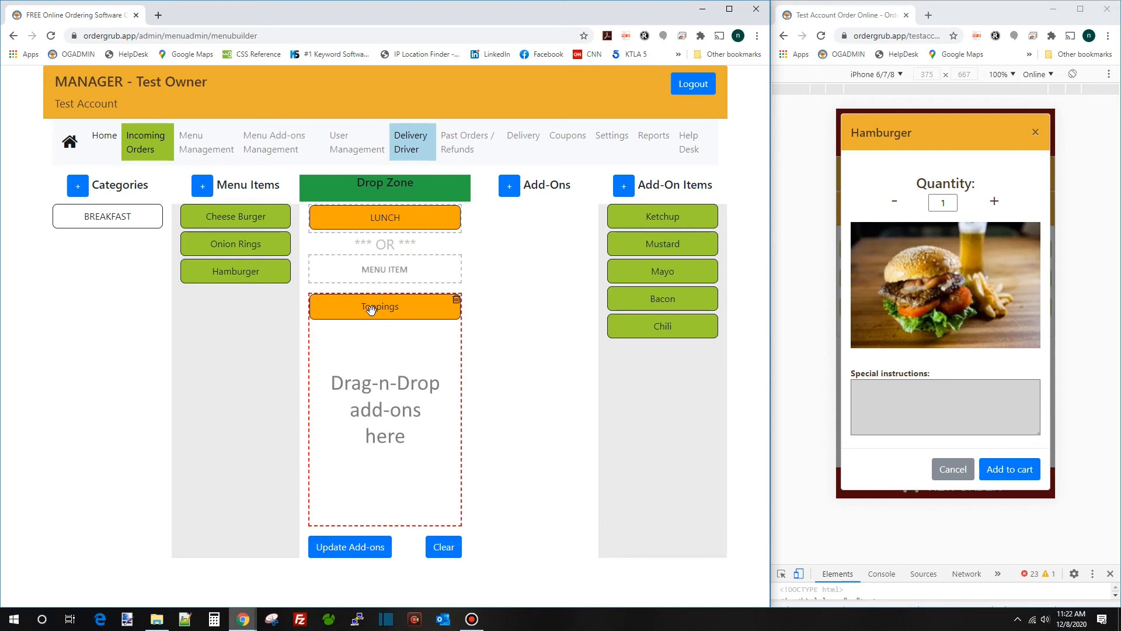
{"action": "left_click", "coordinate": [392, 221]}
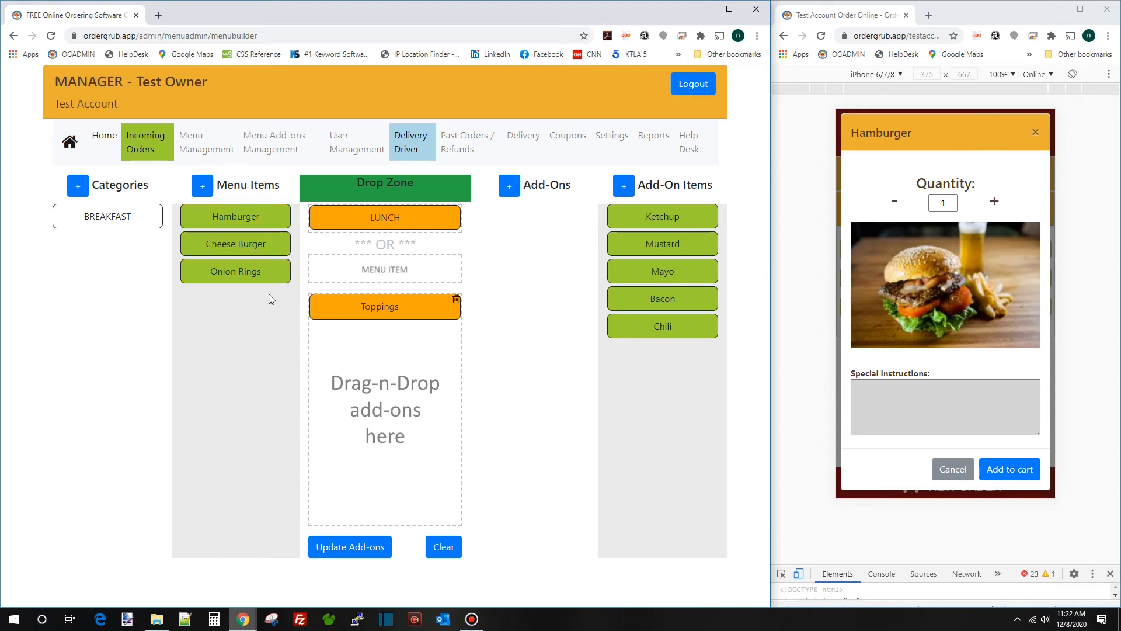
{"action": "left_click_drag", "start_coordinate": [258, 279], "coordinate": [125, 250]}
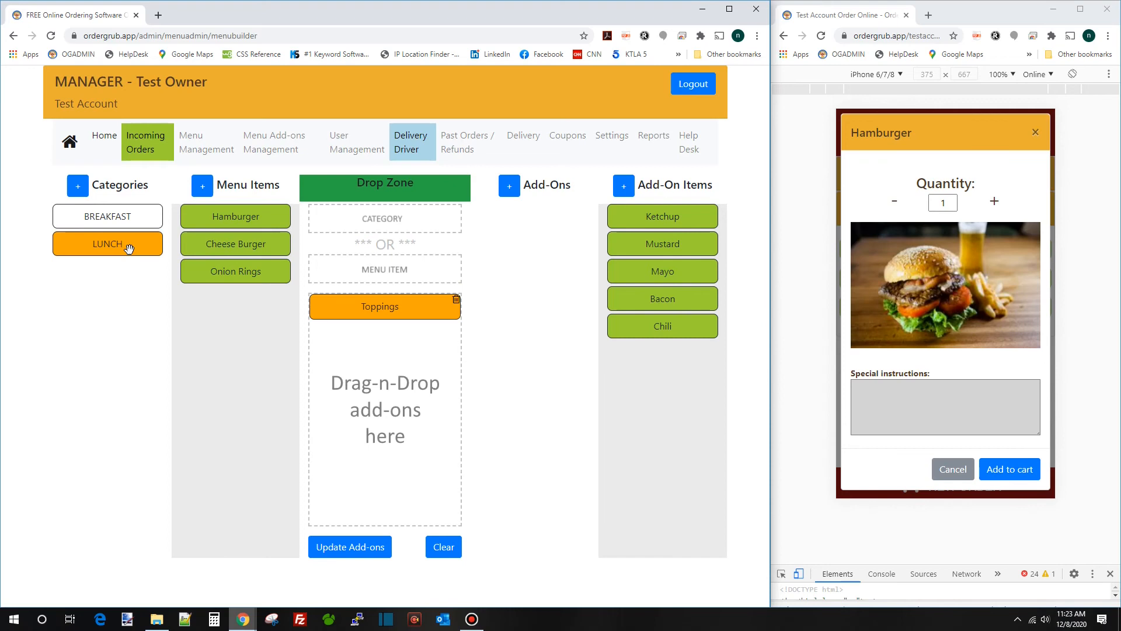
{"action": "left_click_drag", "start_coordinate": [244, 216], "coordinate": [390, 270]}
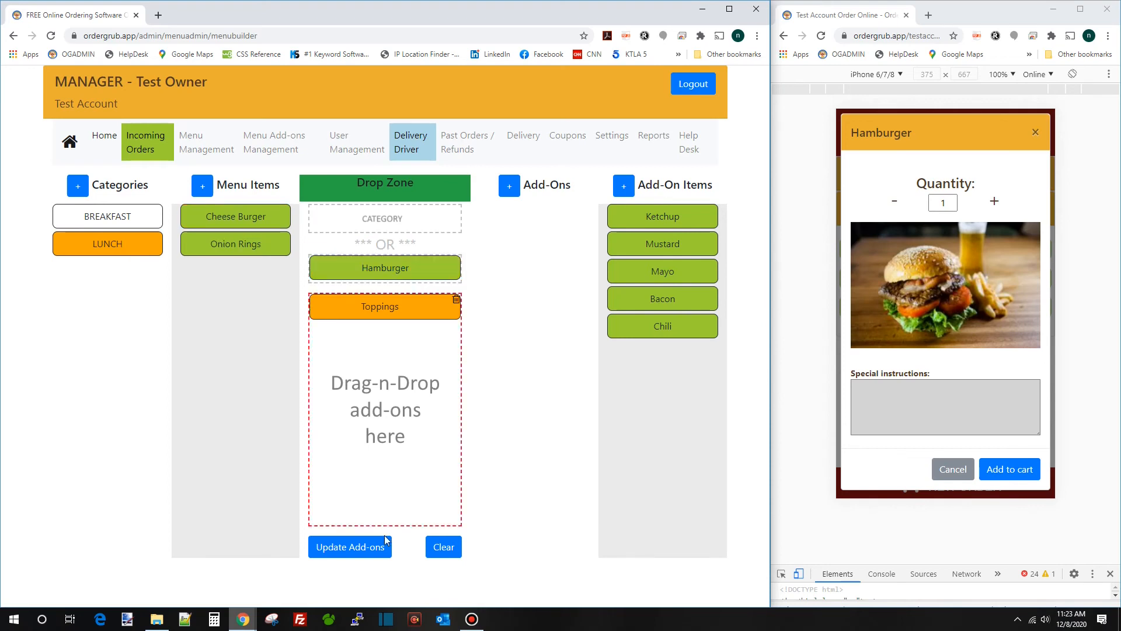
Save Hamburger's add-ons, then open LUNCH > Hamburger in the reloaded preview
{"action": "left_click", "coordinate": [350, 548]}
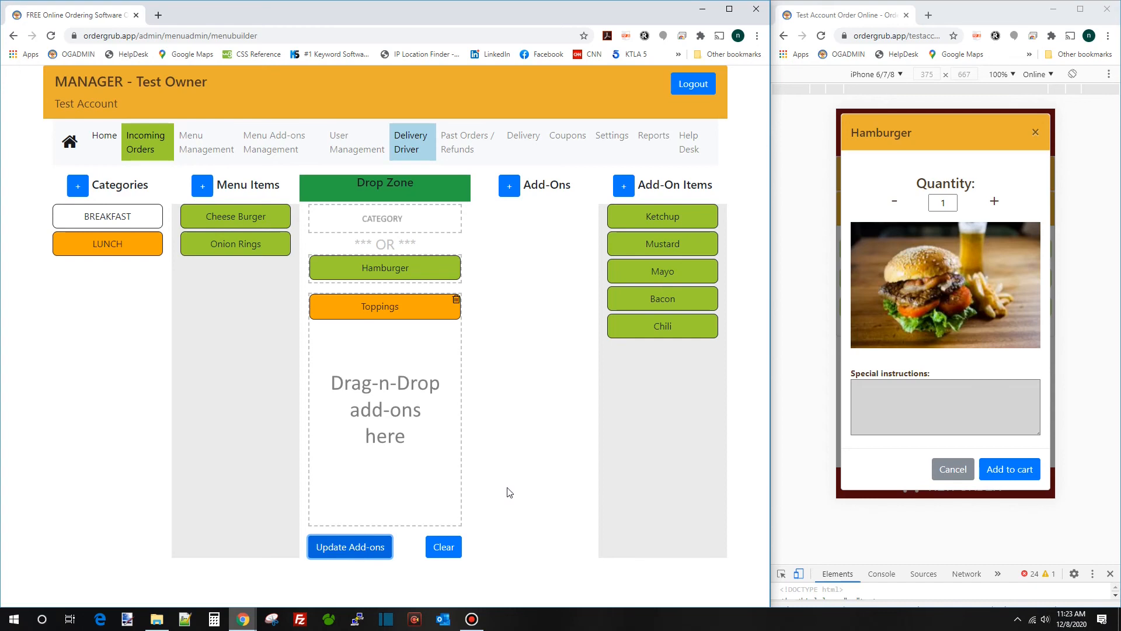
{"action": "left_click", "coordinate": [821, 36]}
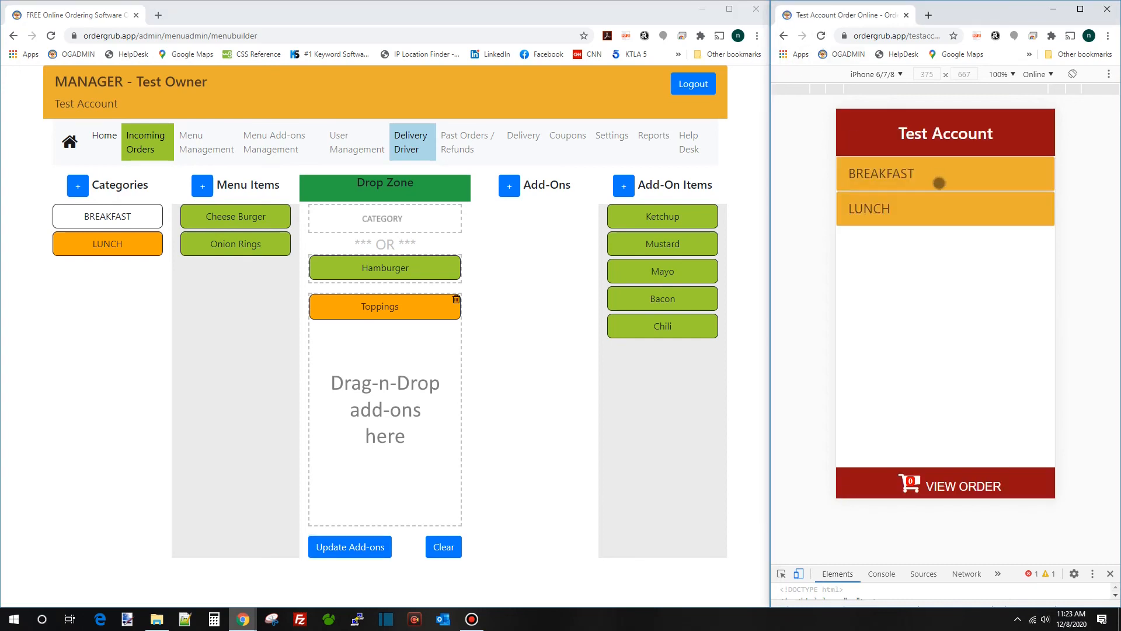
{"action": "left_click", "coordinate": [959, 206]}
{"action": "left_click", "coordinate": [939, 250]}
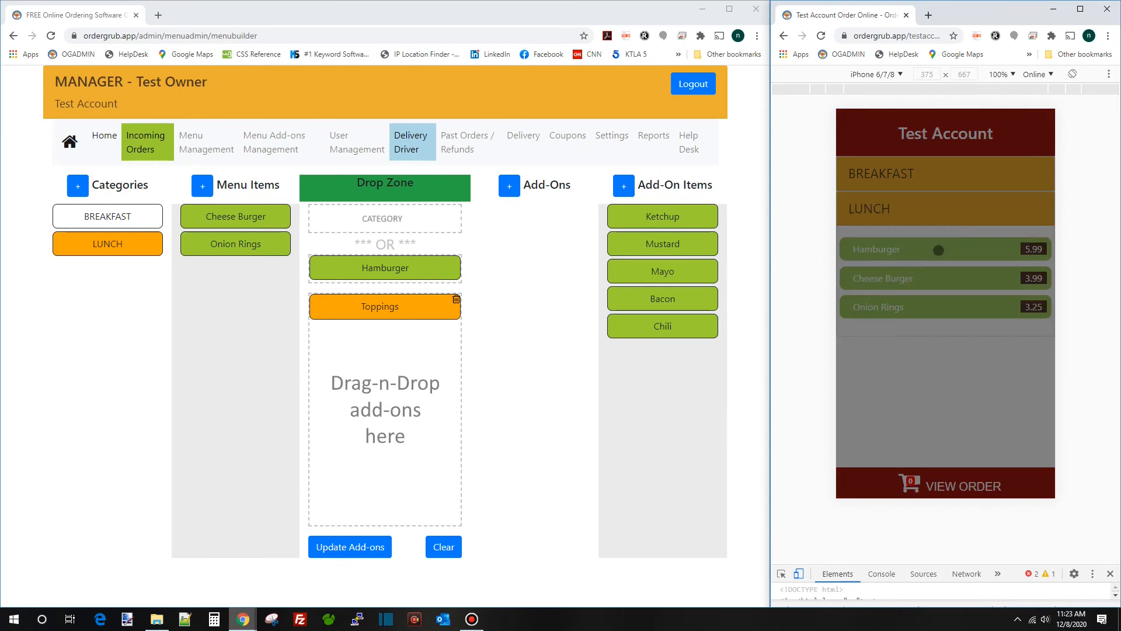
{"action": "scroll", "coordinate": [931, 383], "scroll_direction": "down", "scroll_amount": 1}
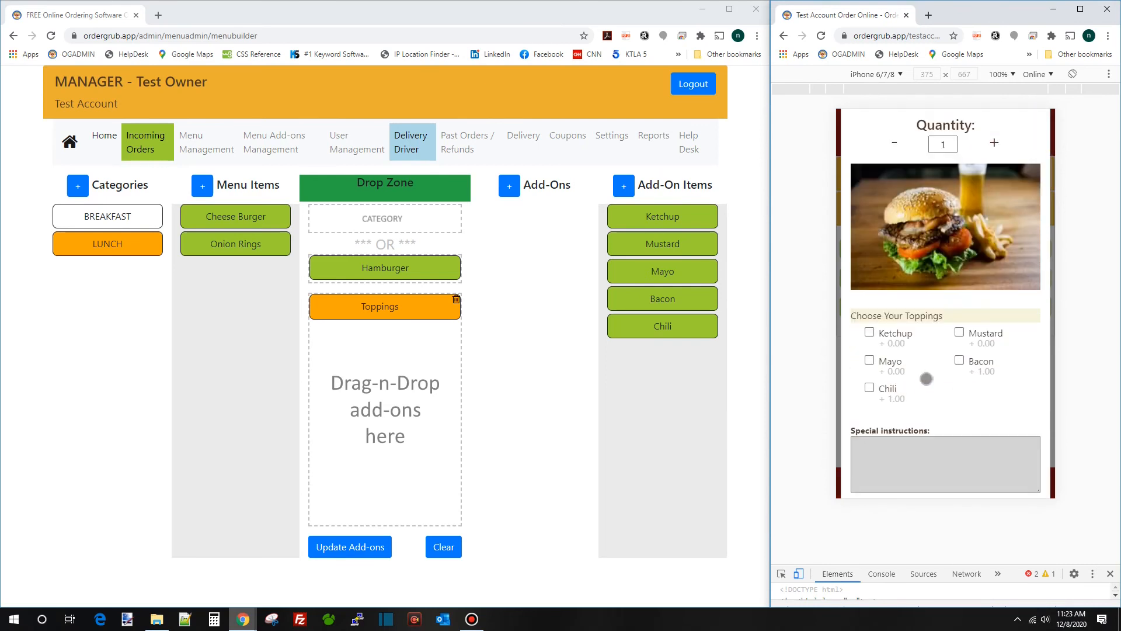
Tick Ketchup, Mustard, Bacon and Chili toppings and add the Hamburger to the cart
{"action": "left_click", "coordinate": [883, 333]}
{"action": "left_click", "coordinate": [959, 335]}
{"action": "left_click", "coordinate": [958, 364]}
{"action": "scroll", "coordinate": [952, 367], "scroll_direction": "down", "scroll_amount": 1}
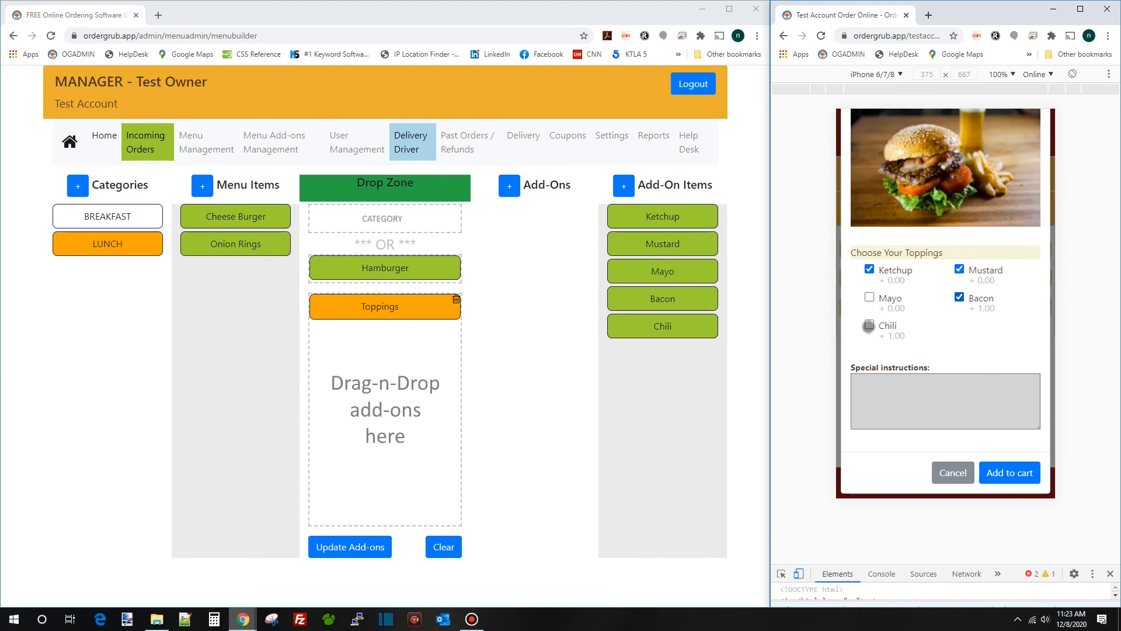
{"action": "left_click", "coordinate": [870, 325]}
{"action": "left_click", "coordinate": [1015, 474]}
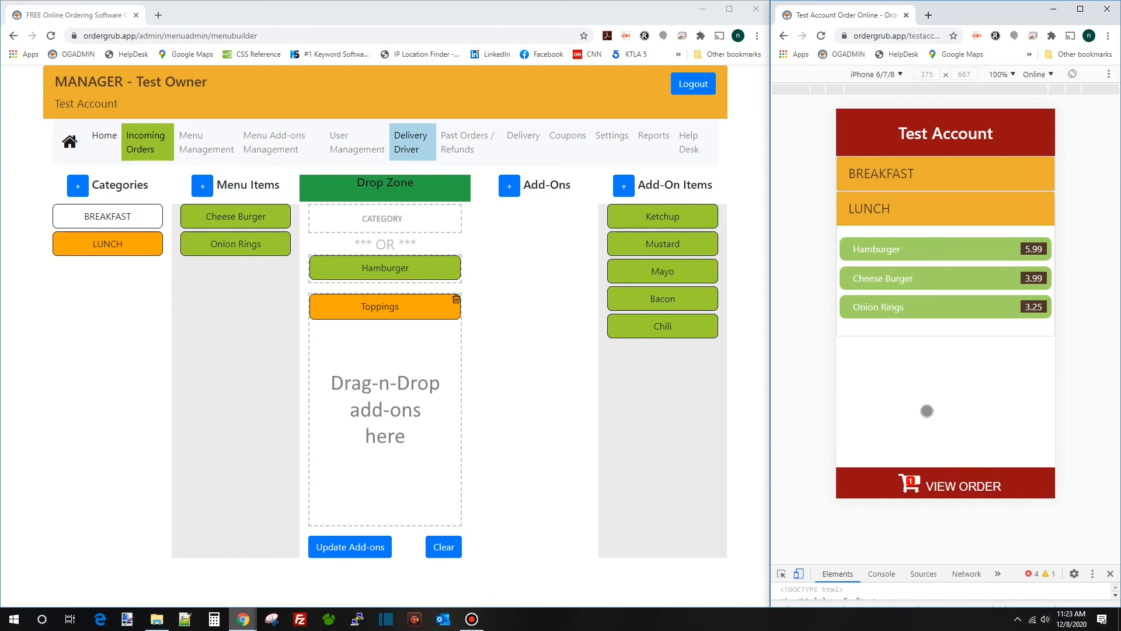
Start a new add-on named Soda Upsell with the heading 'Add a soda?'
{"action": "left_click", "coordinate": [510, 186]}
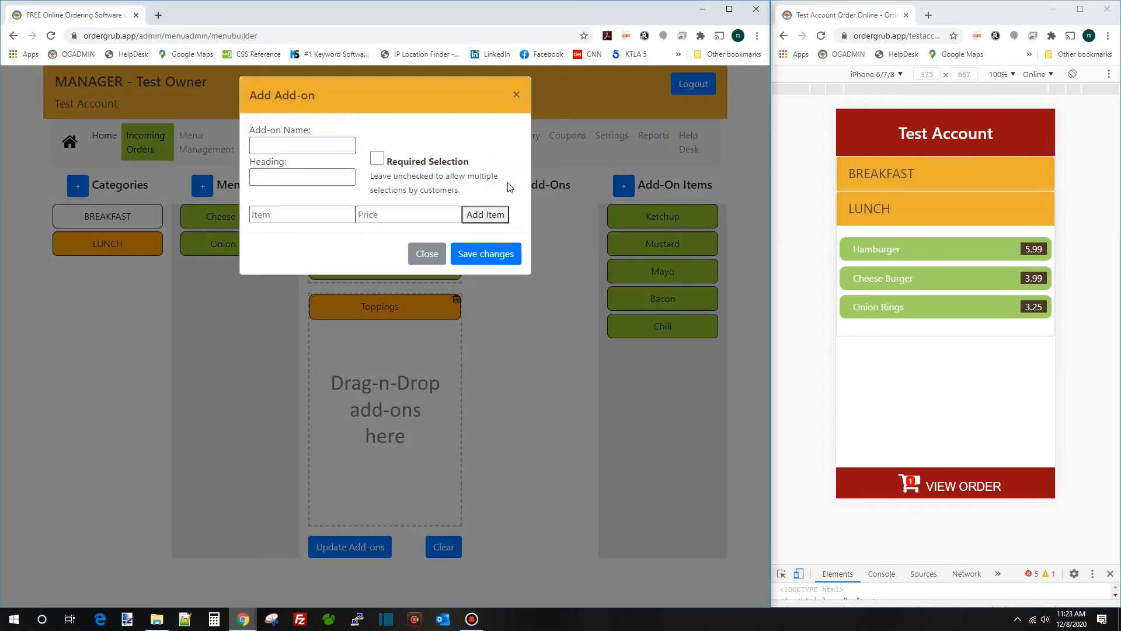
{"action": "left_click", "coordinate": [332, 154]}
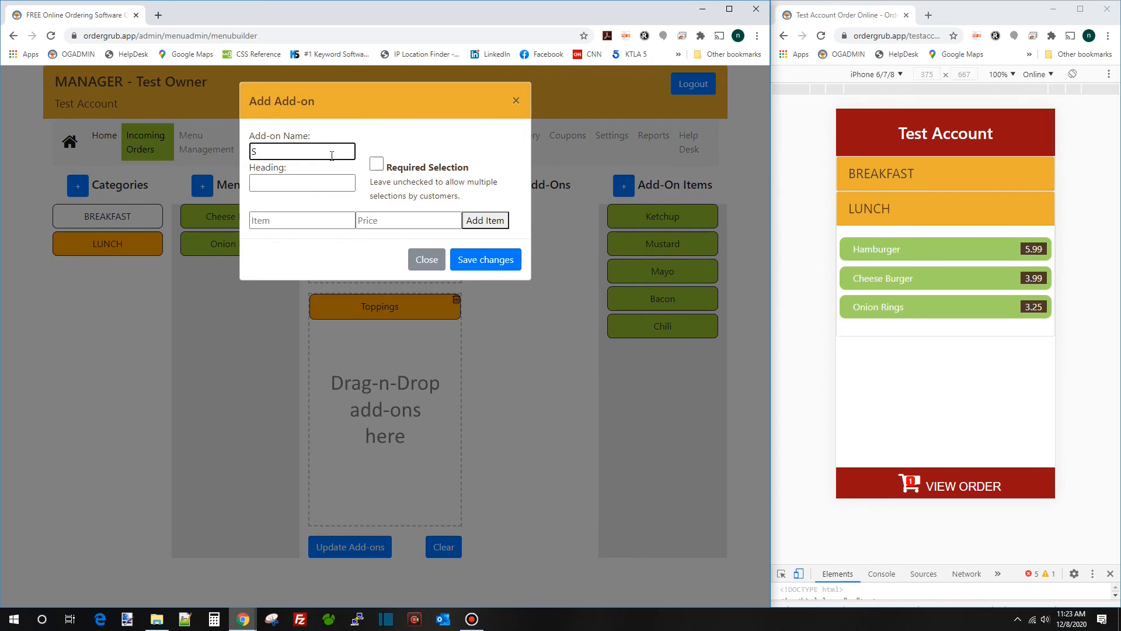
{"action": "type", "text": "Soda Upsell"}
{"action": "key", "text": "Tab"}
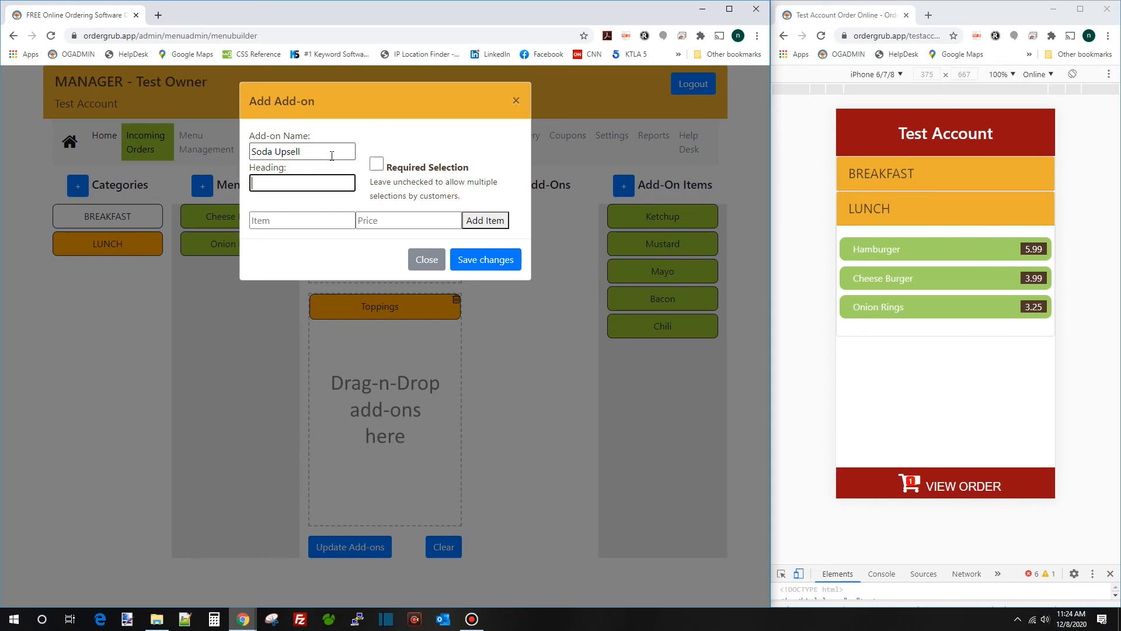
{"action": "type", "text": "Add a soda?"}
Add Coke, Diet Coke and Sprite at 1.00 each and save the add-on
{"action": "left_click", "coordinate": [301, 220]}
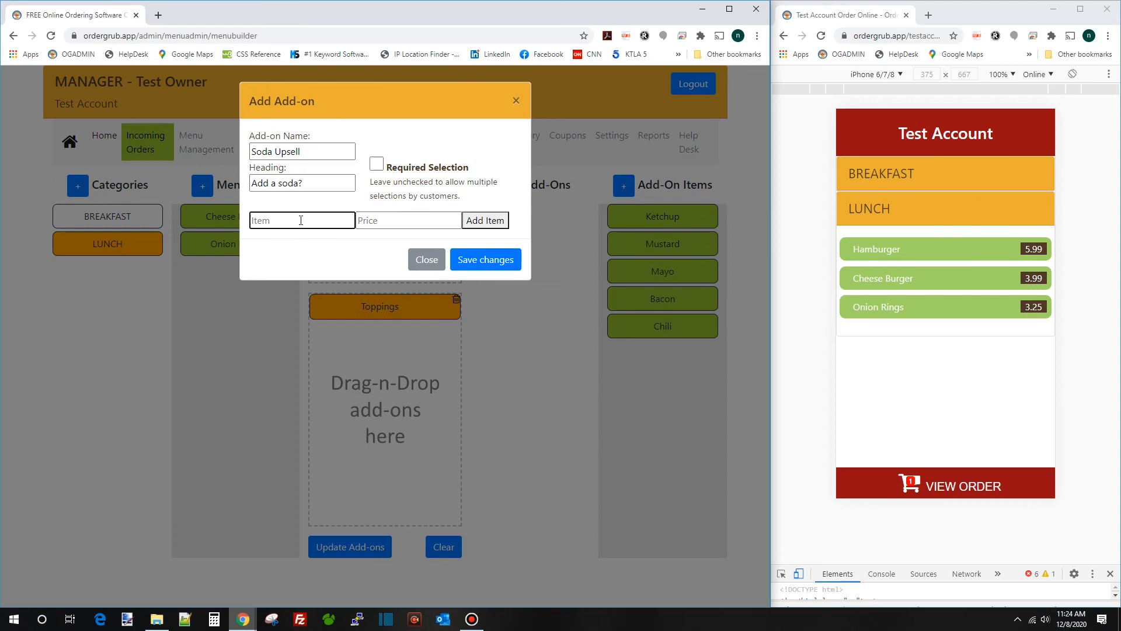
{"action": "type", "text": "Coke"}
{"action": "key", "text": "Tab"}
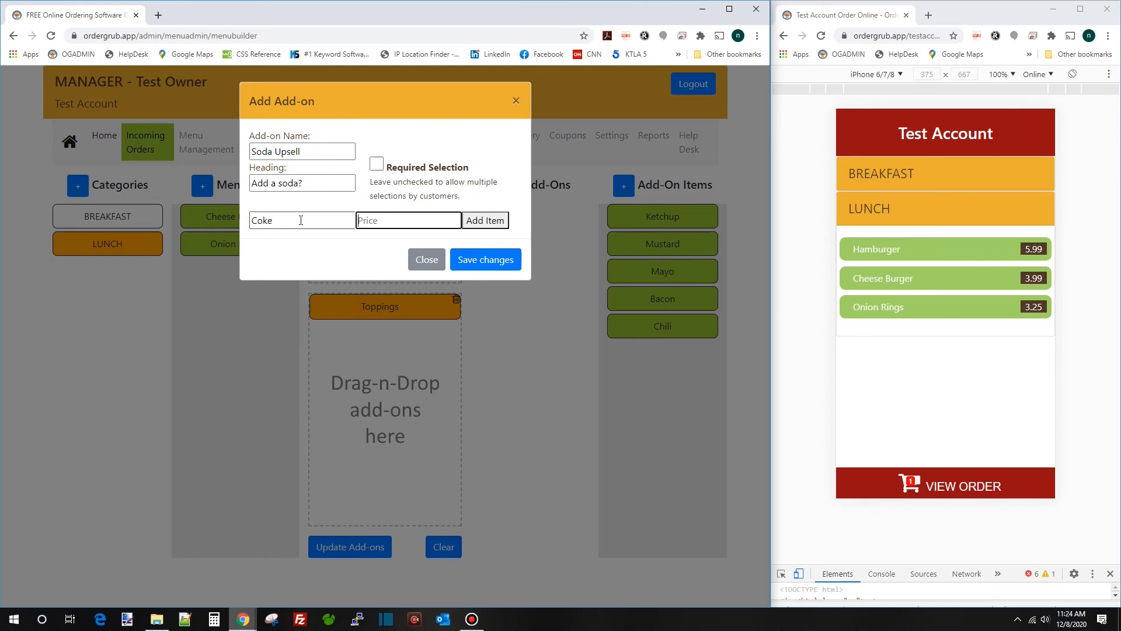
{"action": "type", "text": "1"}
{"action": "key", "text": "Return"}
{"action": "type", "text": "D"}
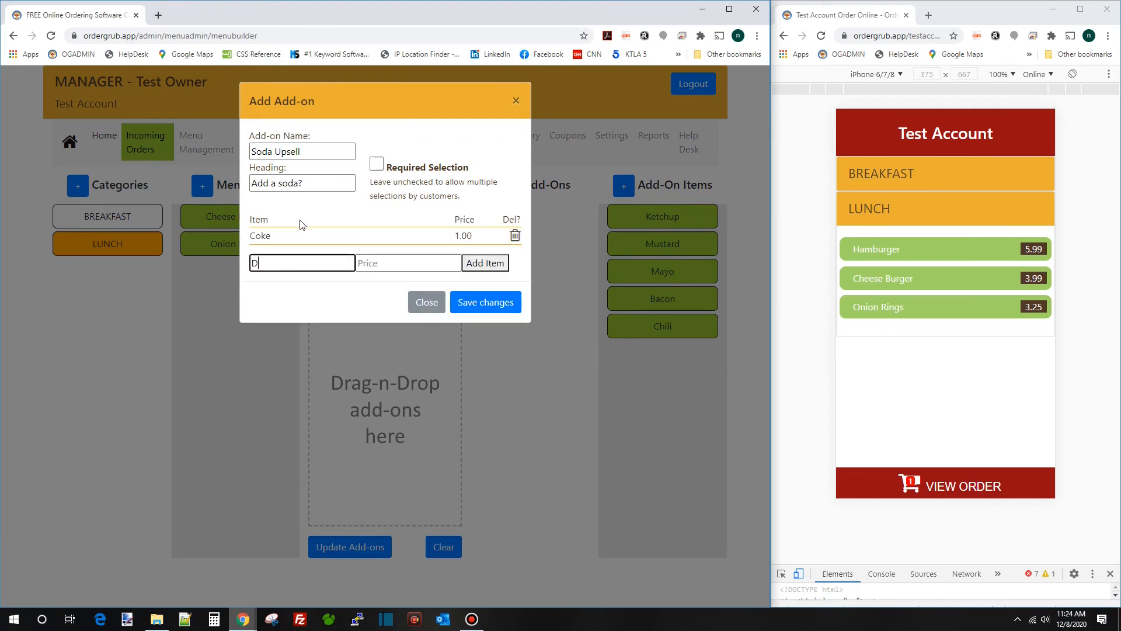
{"action": "type", "text": "iet Coke"}
{"action": "key", "text": "Tab"}
{"action": "type", "text": "1"}
{"action": "key", "text": "Return"}
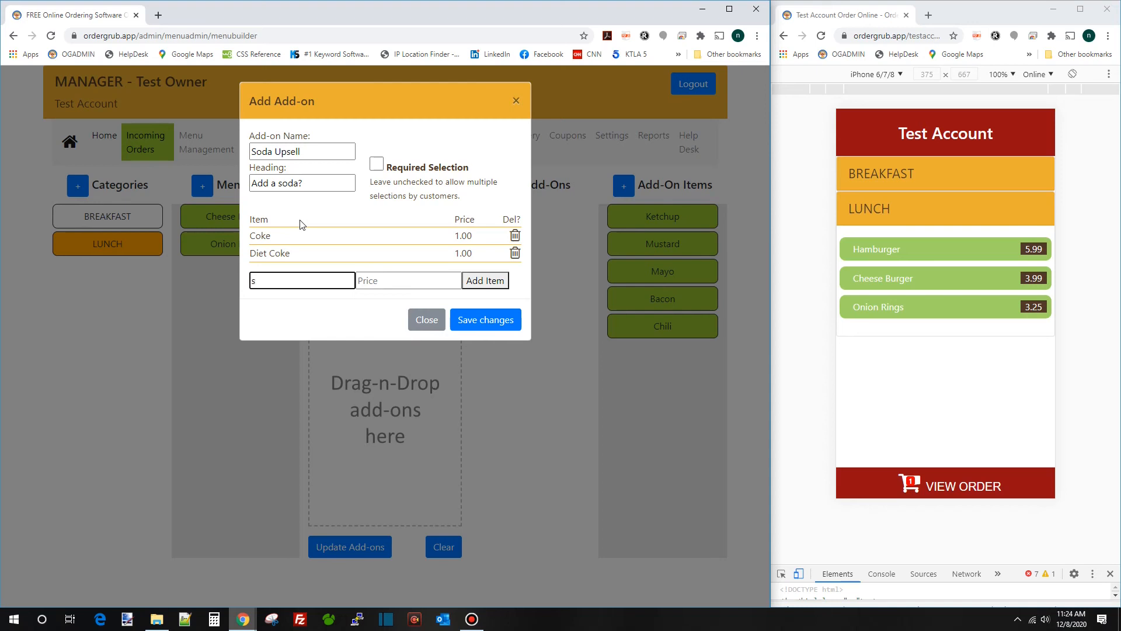
{"action": "type", "text": "Sprite"}
{"action": "key", "text": "Tab"}
{"action": "type", "text": "1"}
{"action": "key", "text": "Return"}
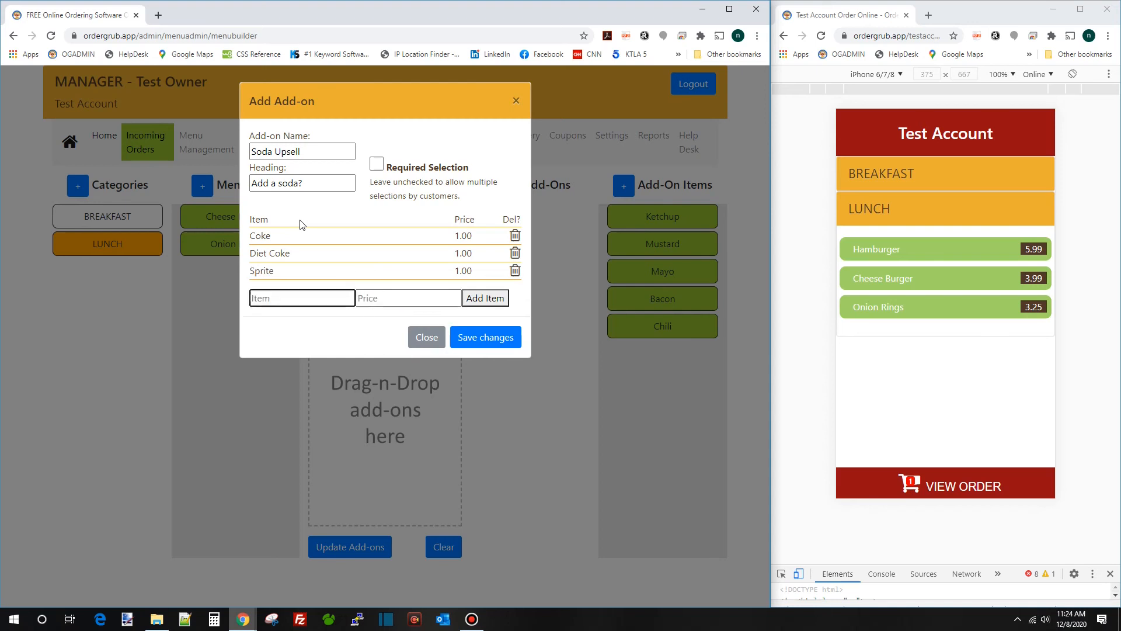
{"action": "left_click", "coordinate": [501, 346]}
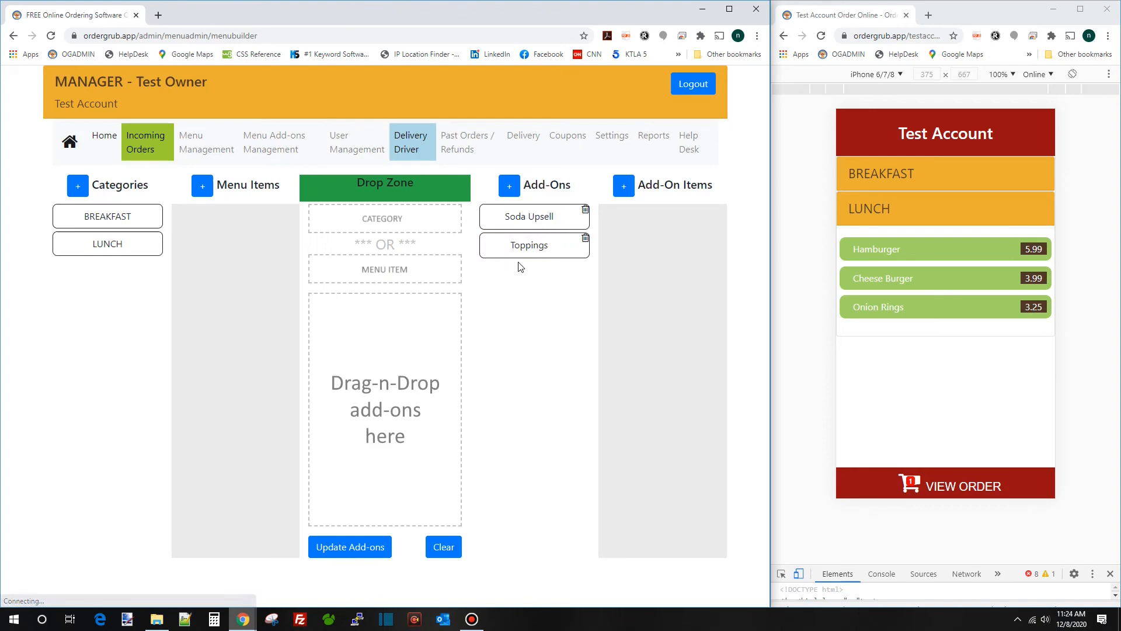
Drop Hamburger into the drop zone with Toppings and Soda Upsell beneath it, then update add-ons
{"action": "left_click_drag", "start_coordinate": [480, 218], "coordinate": [176, 268]}
{"action": "left_click", "coordinate": [137, 243]}
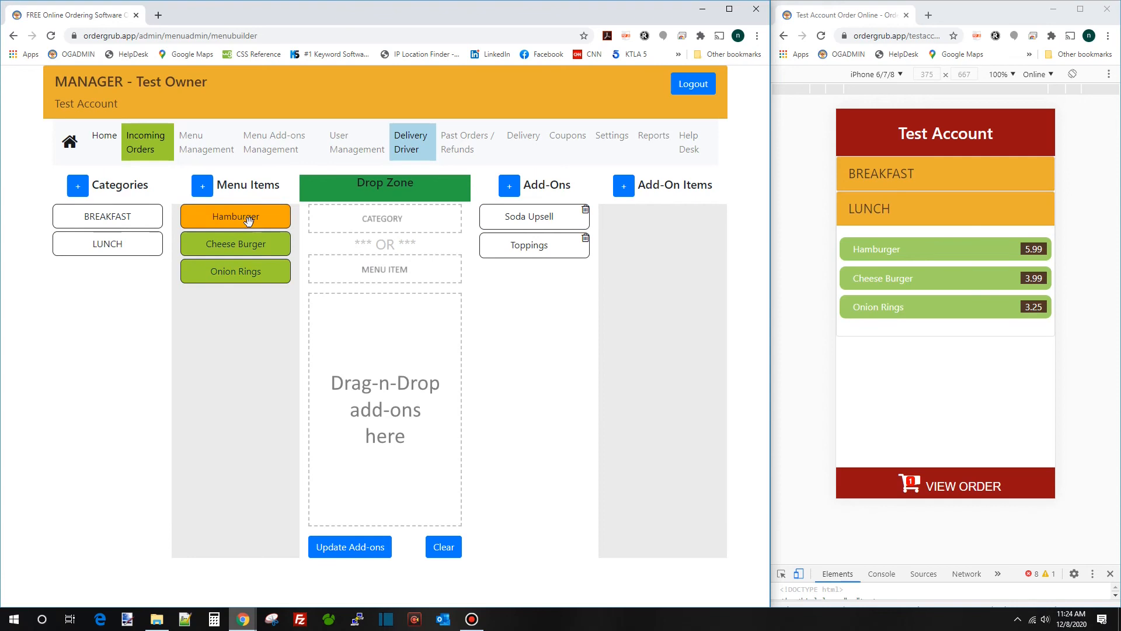
{"action": "left_click_drag", "start_coordinate": [248, 221], "coordinate": [401, 269]}
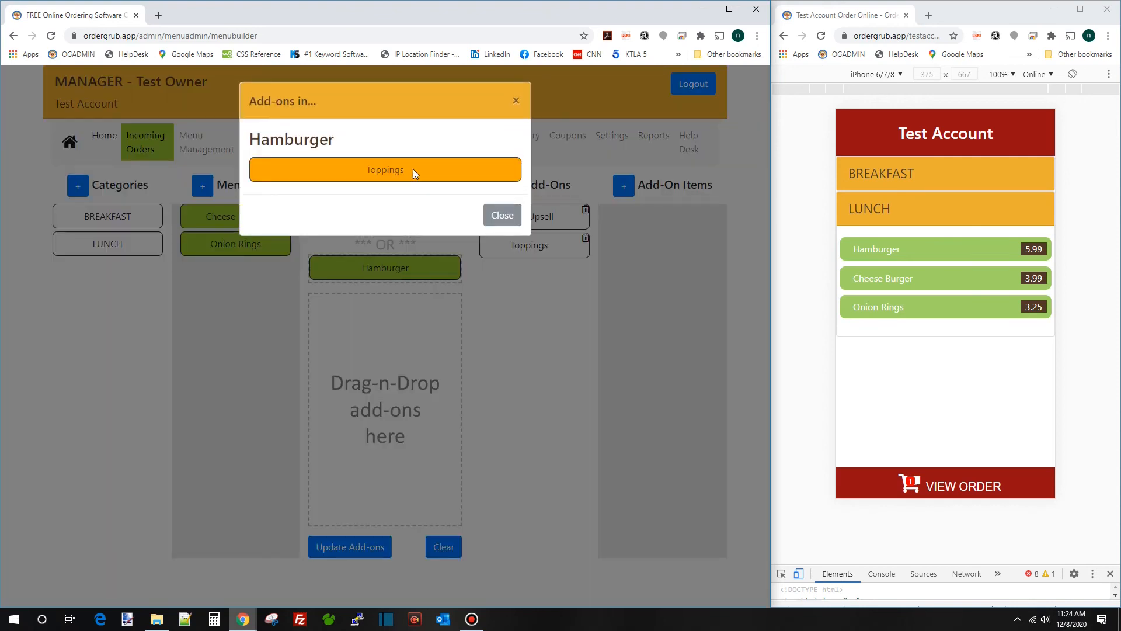
{"action": "left_click", "coordinate": [402, 172]}
{"action": "left_click", "coordinate": [509, 220]}
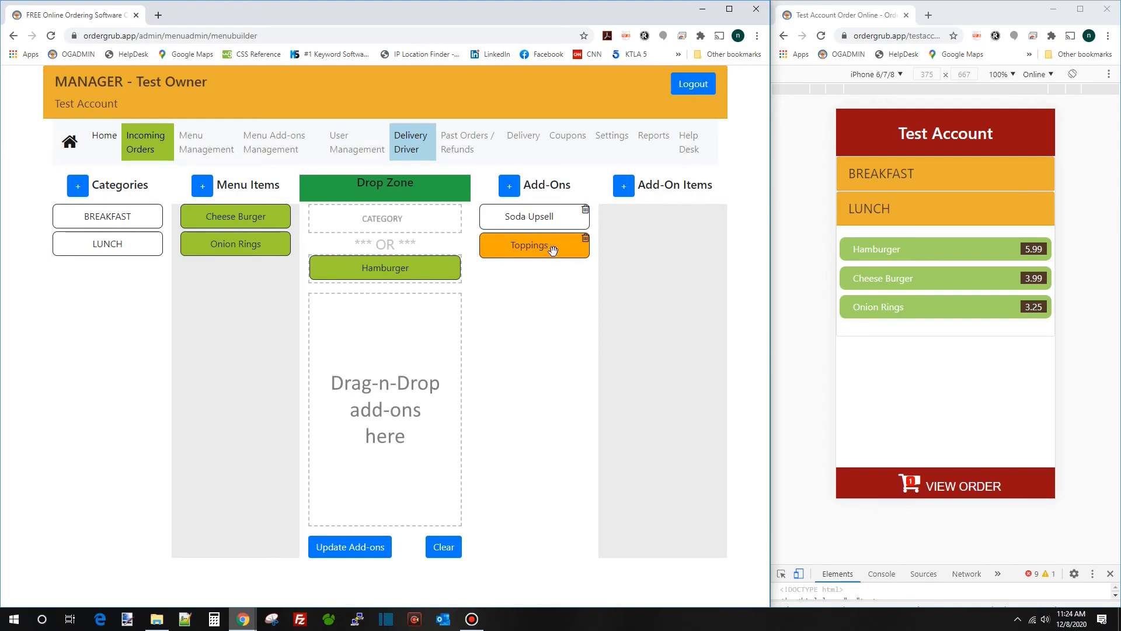
{"action": "left_click_drag", "start_coordinate": [553, 247], "coordinate": [409, 310]}
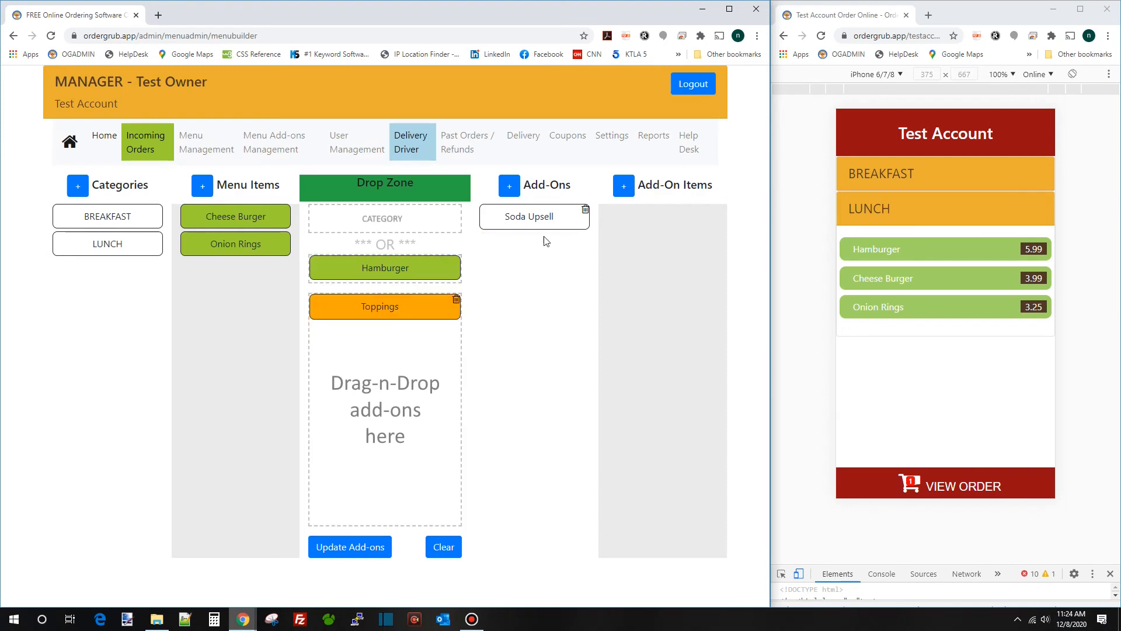
{"action": "left_click_drag", "start_coordinate": [547, 222], "coordinate": [391, 343]}
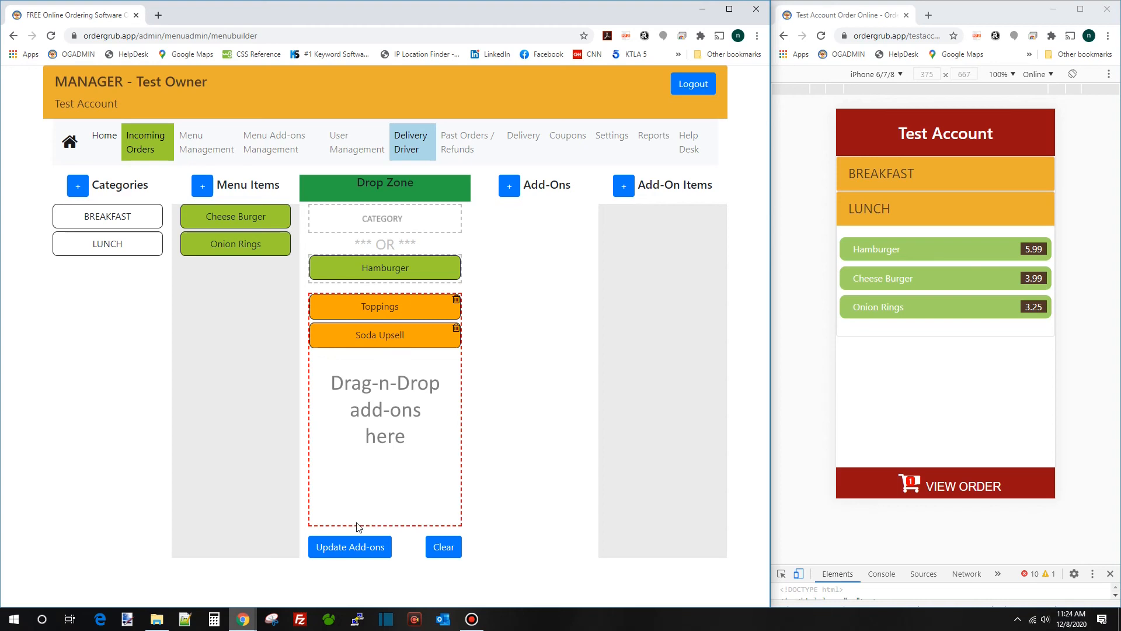
{"action": "left_click", "coordinate": [353, 548]}
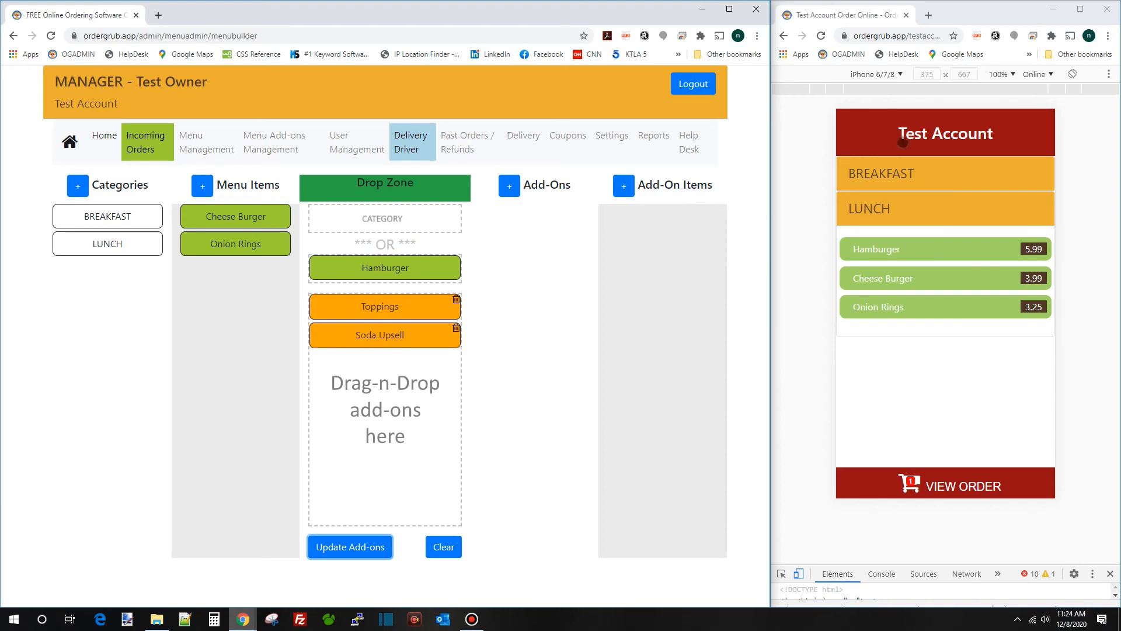
Reload the preview, open LUNCH > Hamburger and scroll to its Coke, Diet Coke and Sprite options
{"action": "left_click", "coordinate": [822, 36]}
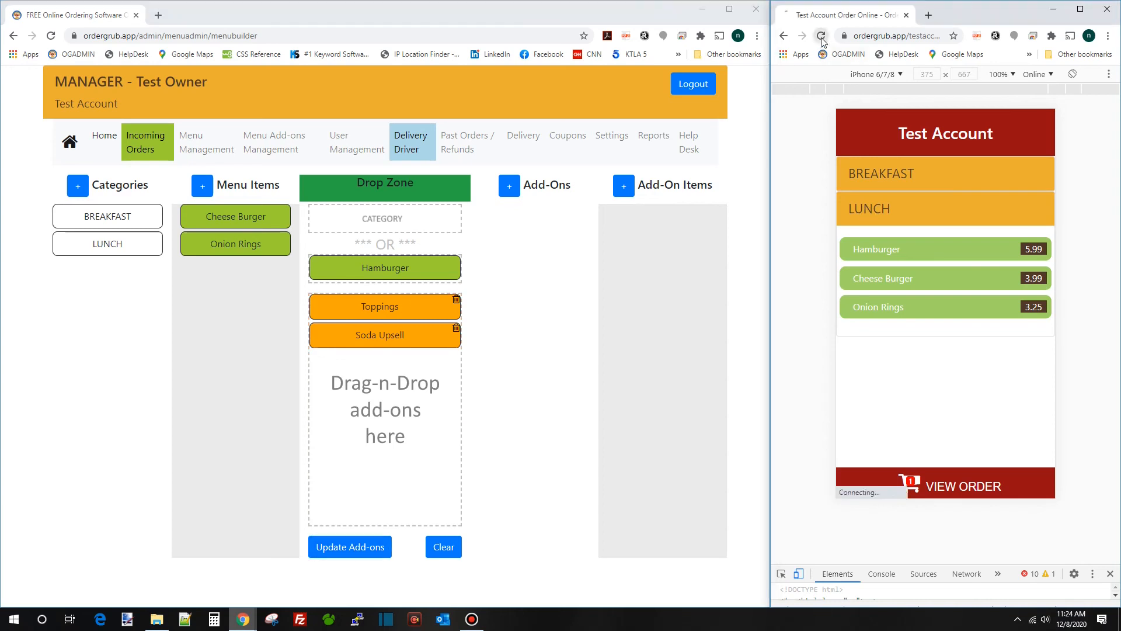
{"action": "left_click", "coordinate": [909, 209]}
{"action": "left_click", "coordinate": [925, 249]}
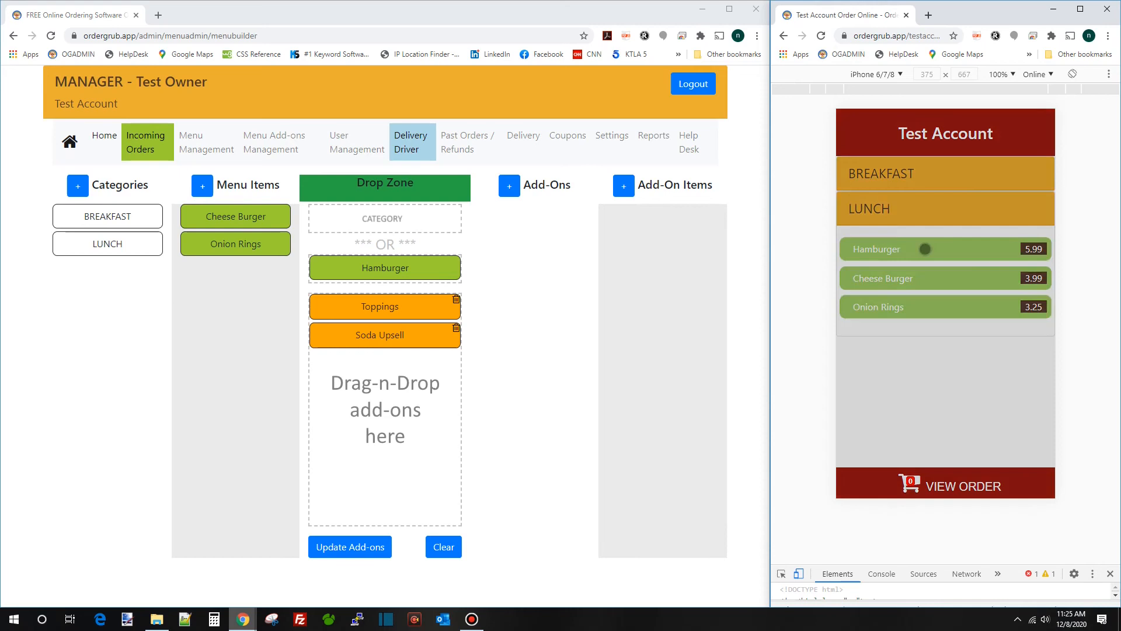
{"action": "scroll", "coordinate": [922, 235], "scroll_direction": "down", "scroll_amount": 3}
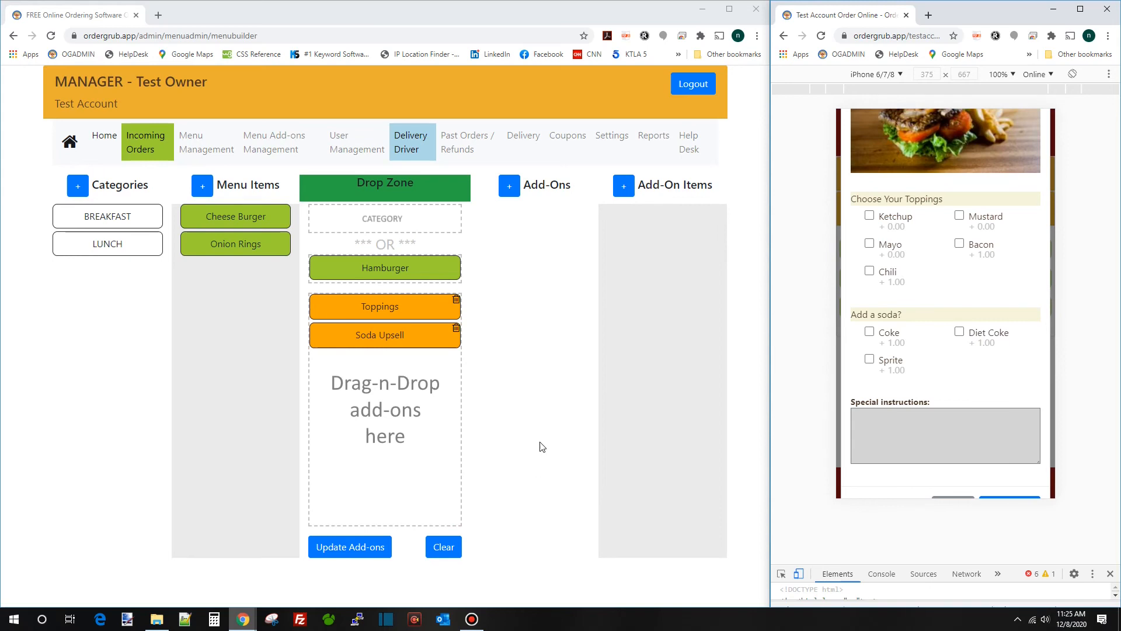
Create a new Drinks category in Menu Management
{"action": "left_click", "coordinate": [212, 153]}
{"action": "left_click", "coordinate": [311, 197]}
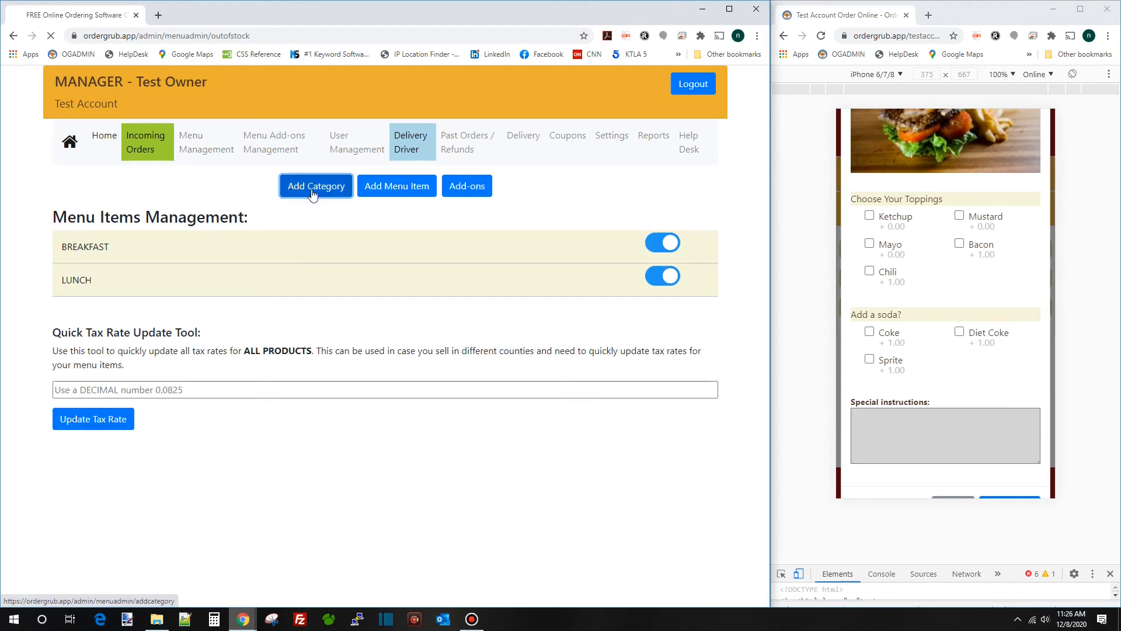
{"action": "left_click", "coordinate": [121, 225]}
{"action": "type", "text": "Drinks"}
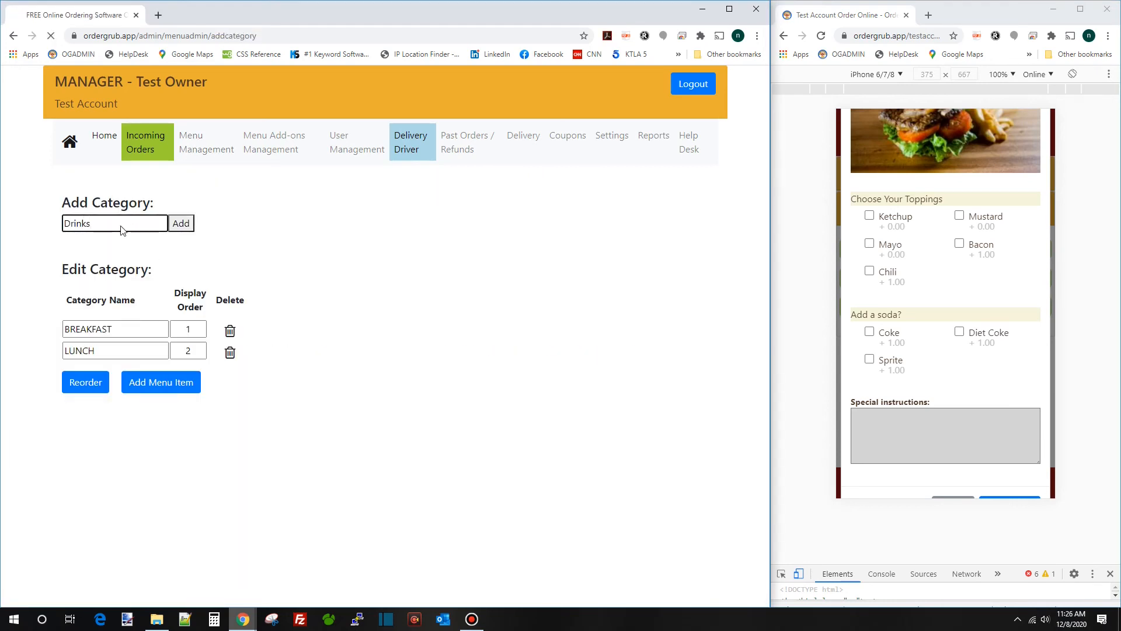
{"action": "key", "text": "Return"}
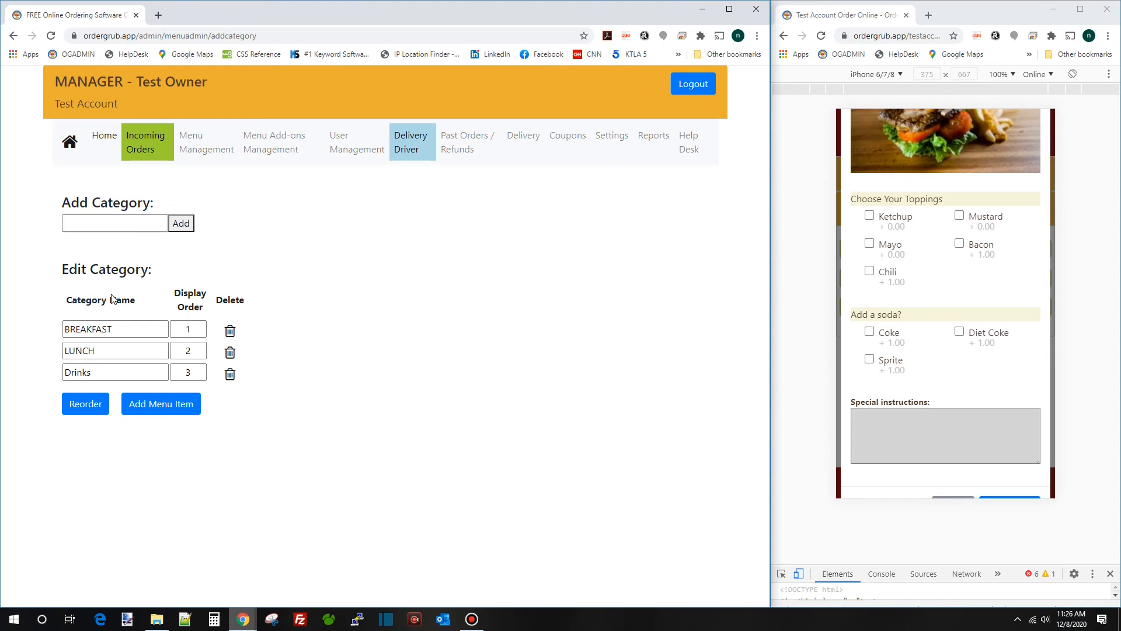
Fill in a new Drinks item: Milkshake, described 16 Oz, price 3.99, tax rate 0.07
{"action": "left_click", "coordinate": [164, 409]}
{"action": "left_click", "coordinate": [230, 253]}
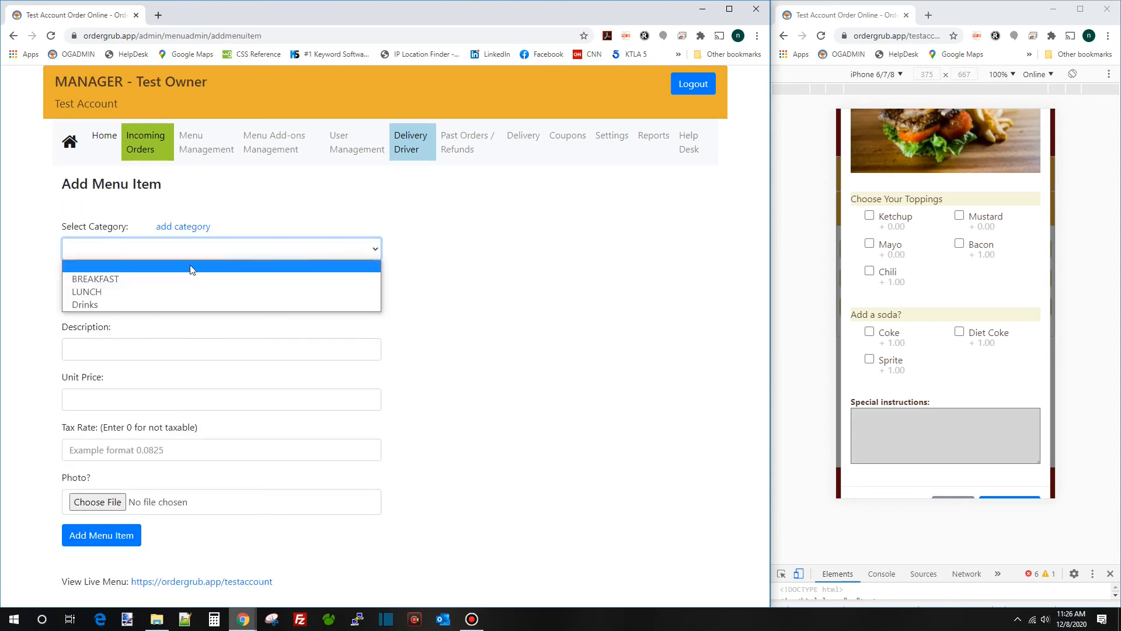
{"action": "left_click", "coordinate": [169, 301]}
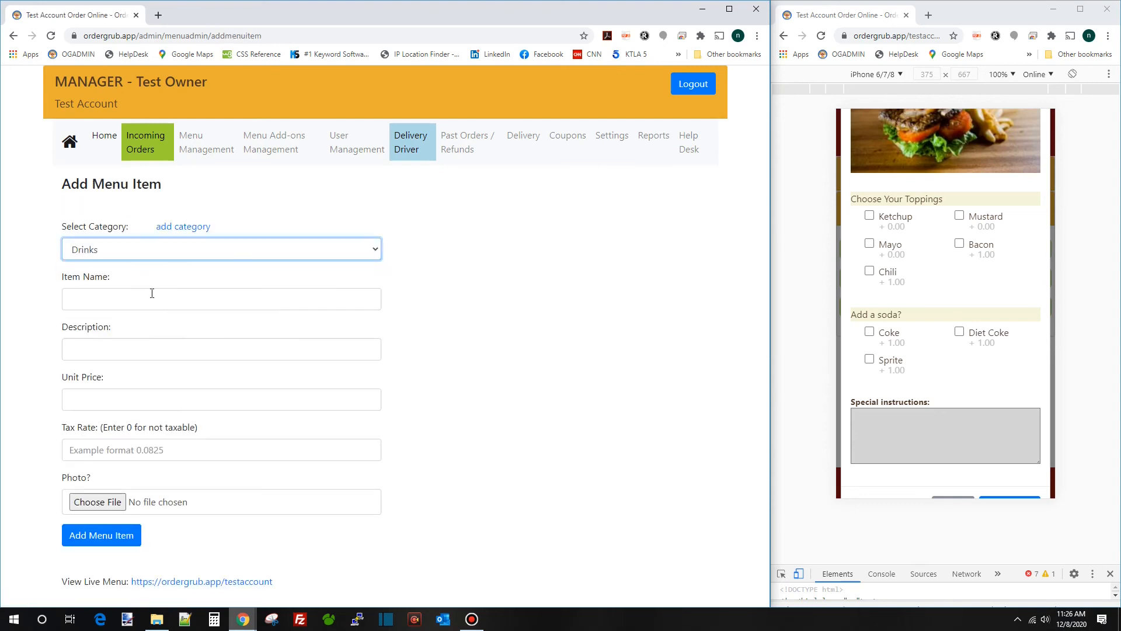
{"action": "left_click", "coordinate": [151, 293]}
{"action": "type", "text": "Milk"}
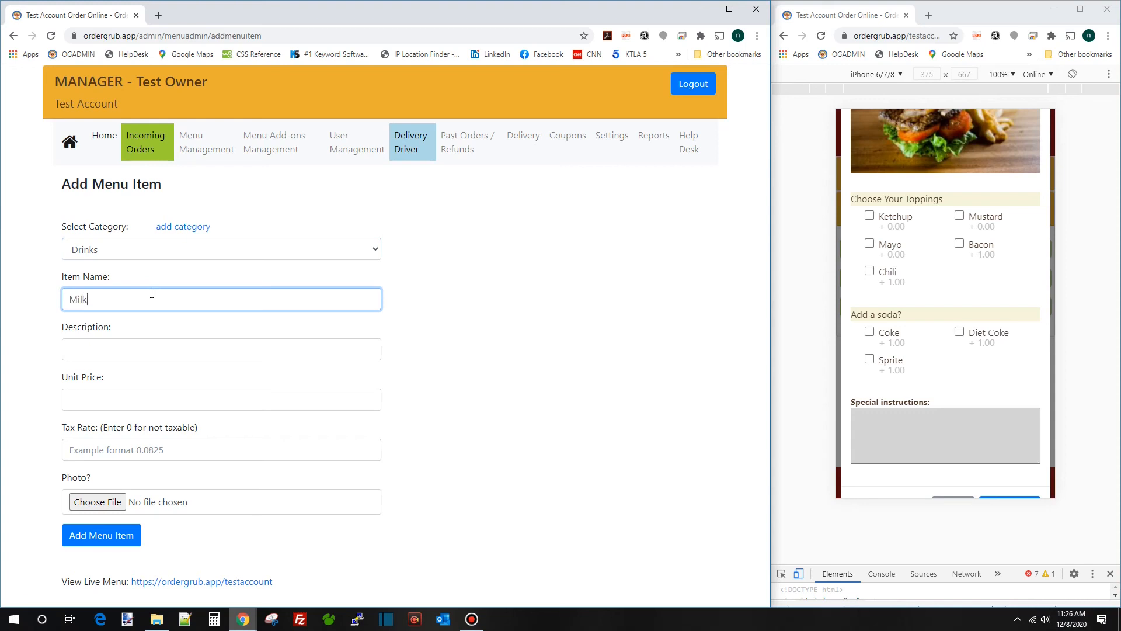
{"action": "type", "text": "shake"}
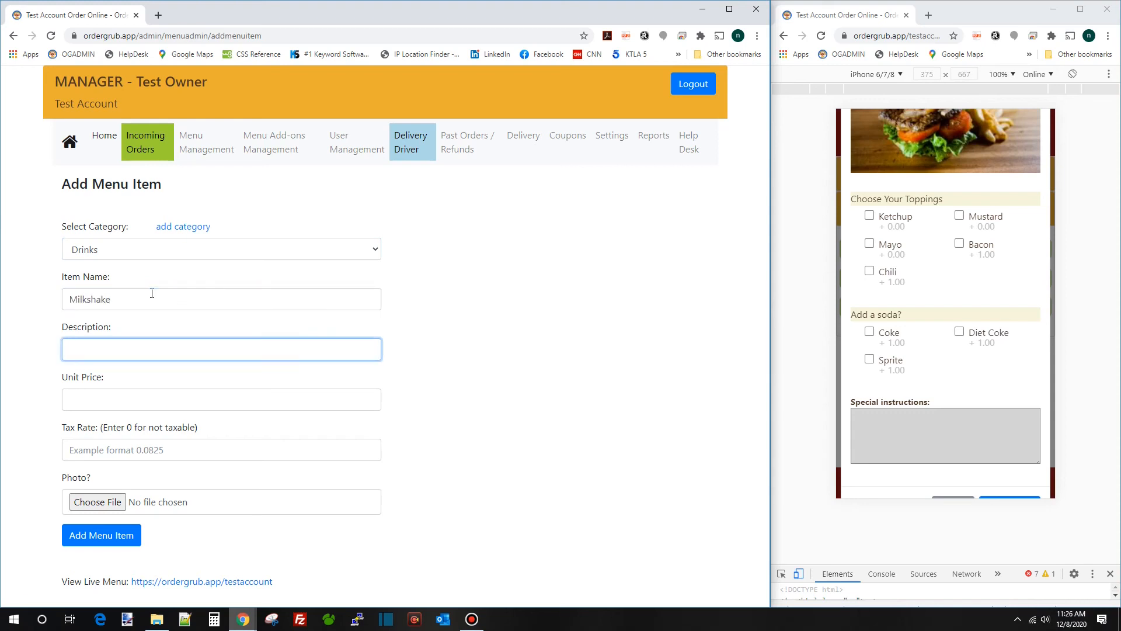
{"action": "left_click", "coordinate": [103, 400]}
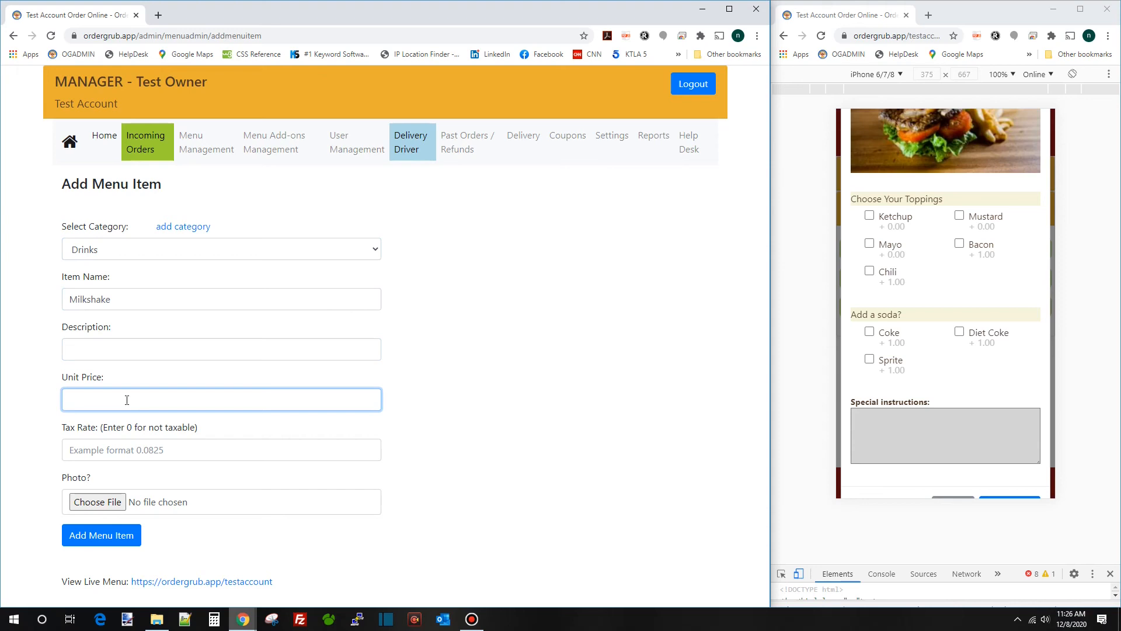
{"action": "left_click", "coordinate": [169, 355]}
{"action": "type", "text": "1"}
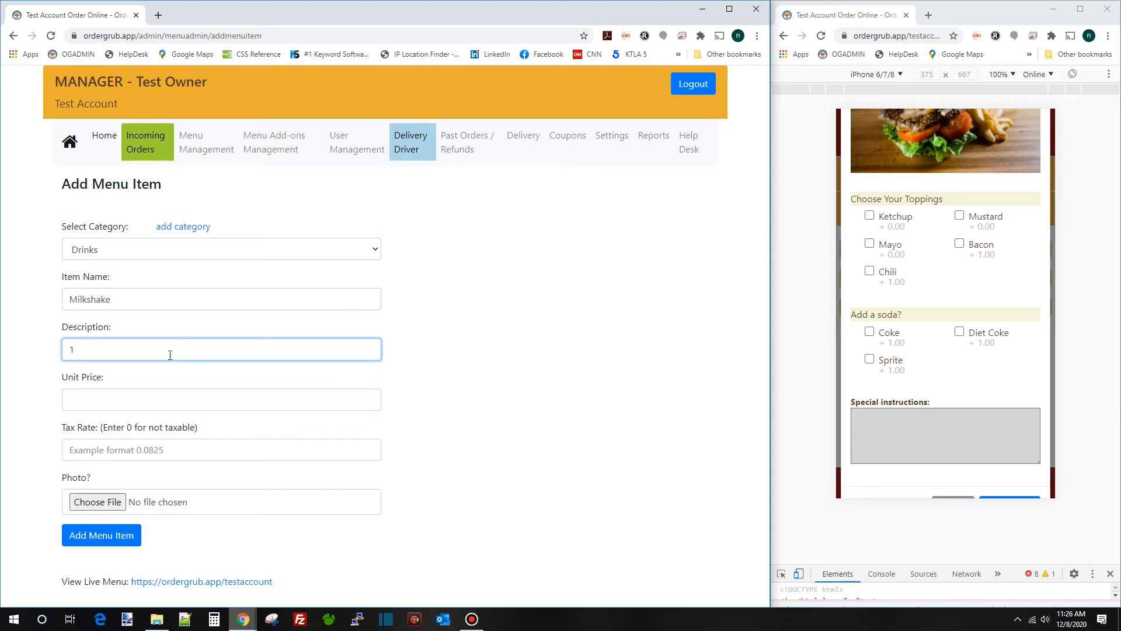
{"action": "type", "text": "6 Oz"}
{"action": "key", "text": "Tab"}
{"action": "type", "text": "3"}
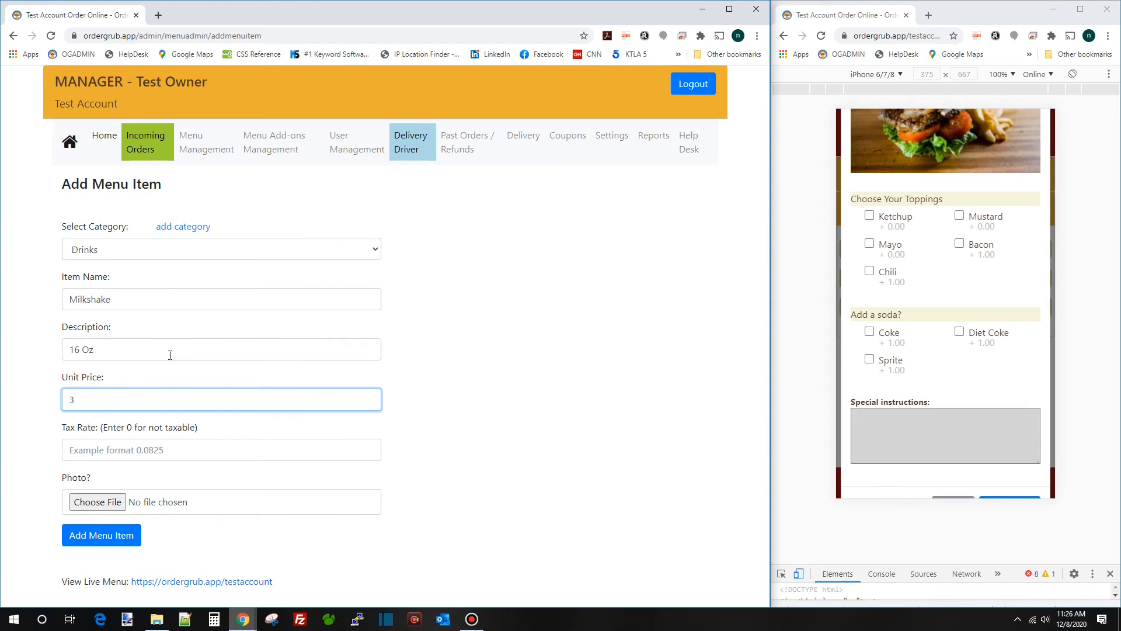
{"action": "type", "text": ".99"}
{"action": "key", "text": "Tab"}
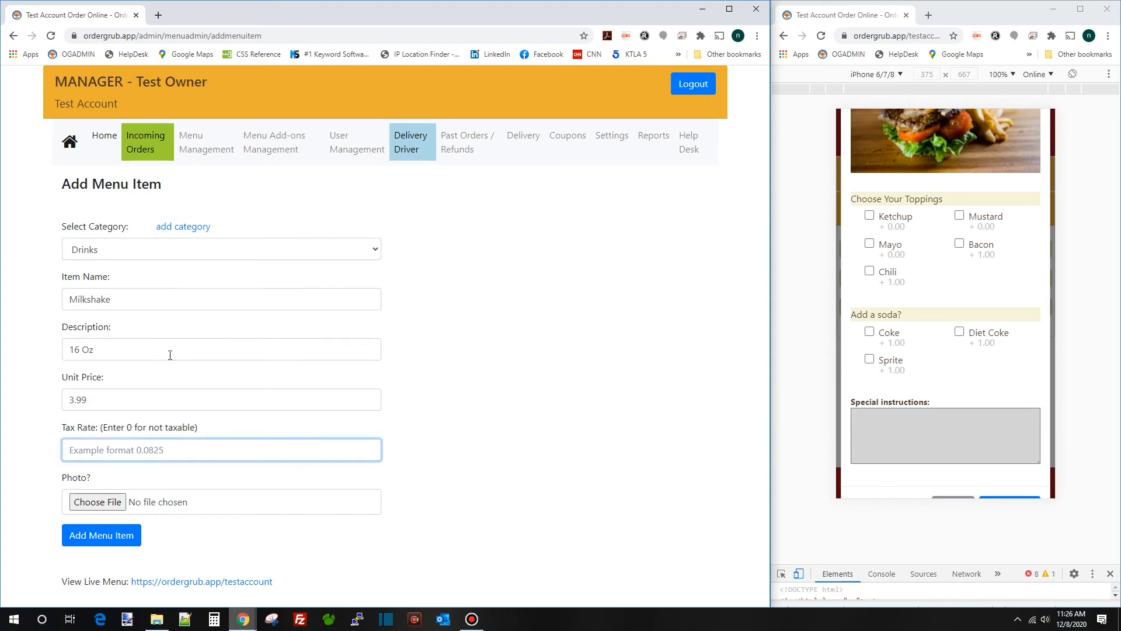
{"action": "type", "text": "0.07"}
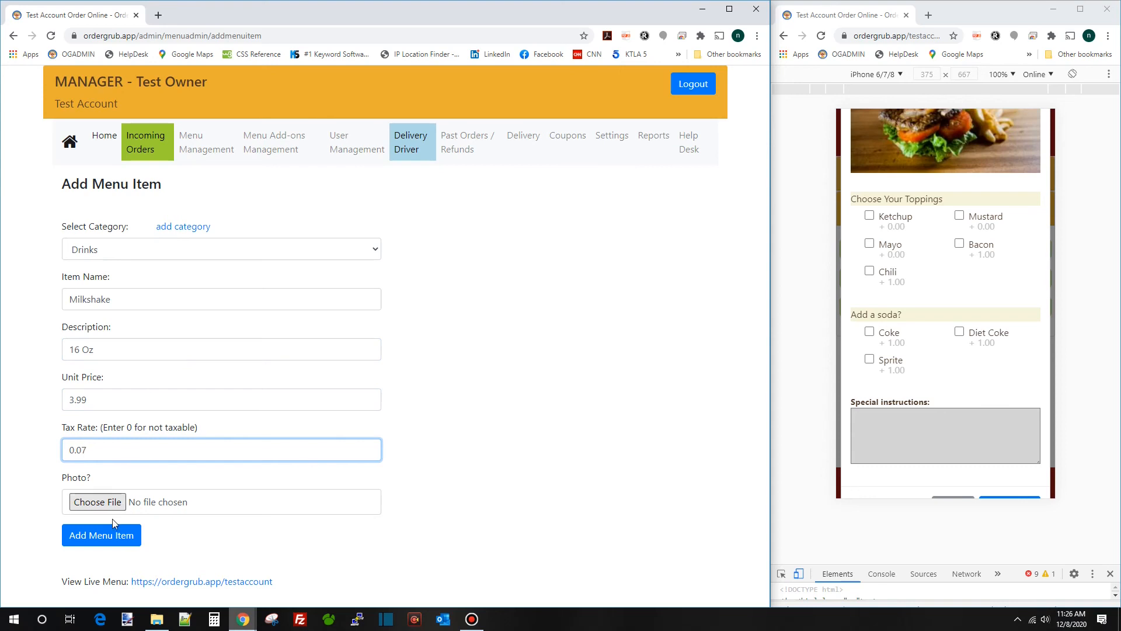
Save the Milkshake item, refresh the preview to show Drinks, and return to Menu Items Management
{"action": "left_click", "coordinate": [115, 536]}
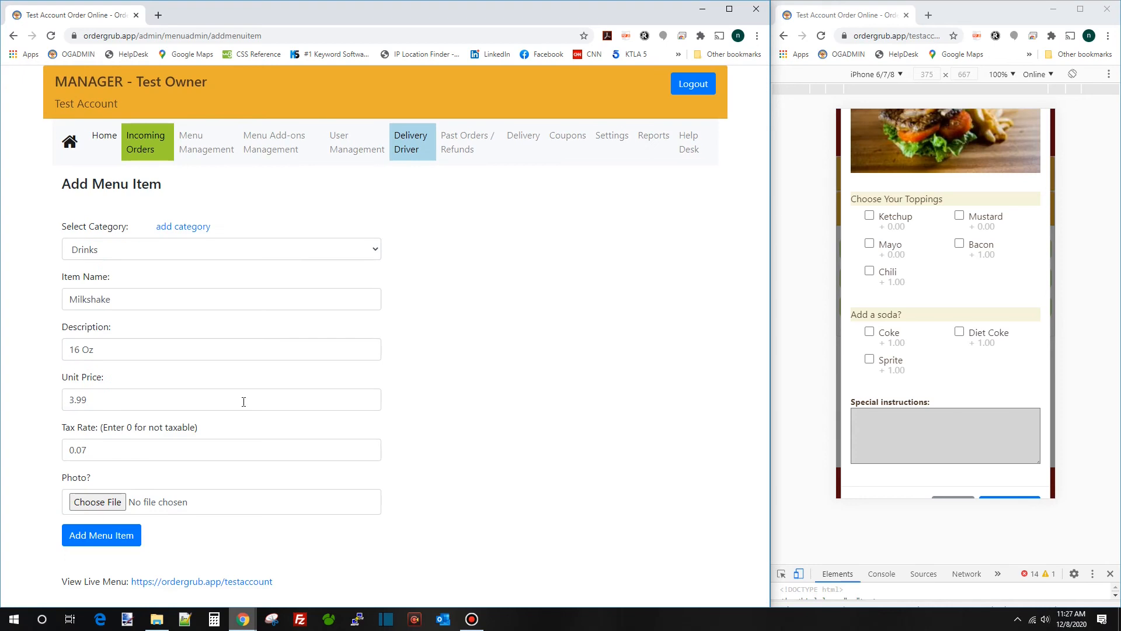
{"action": "left_click", "coordinate": [822, 36]}
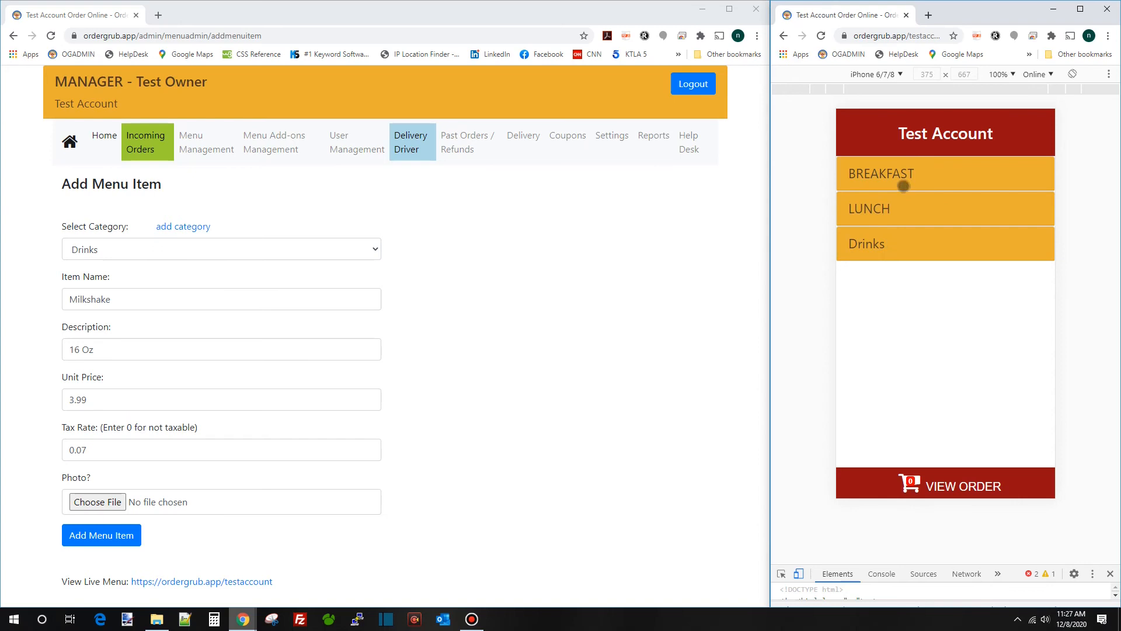
{"action": "left_click", "coordinate": [184, 149]}
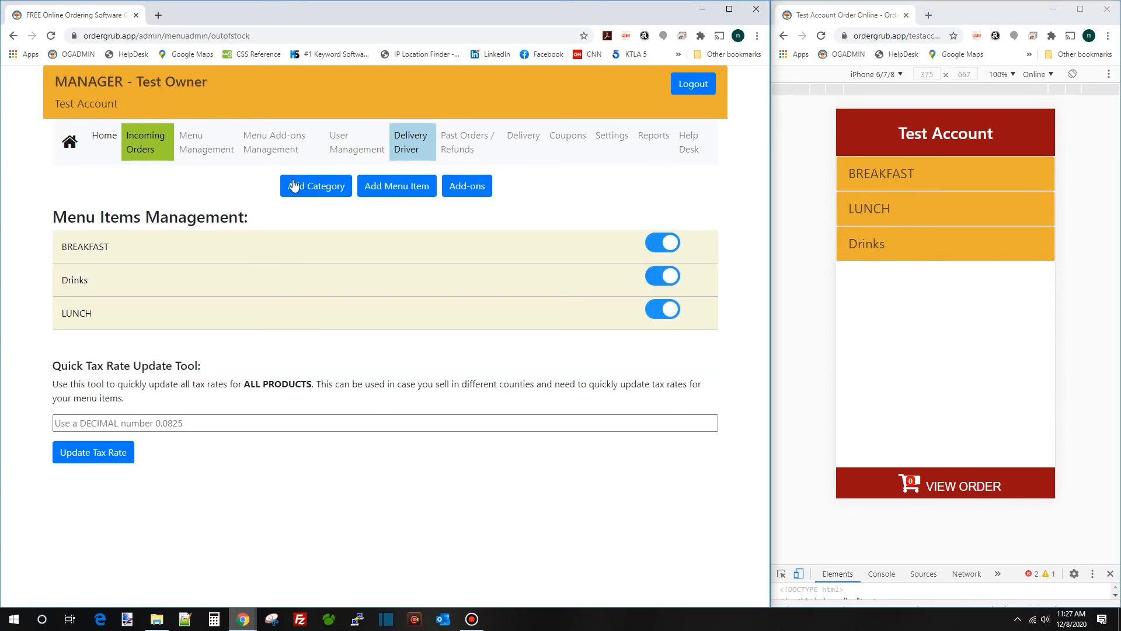
Rename the Drinks category to DRINKS
{"action": "left_click", "coordinate": [312, 185]}
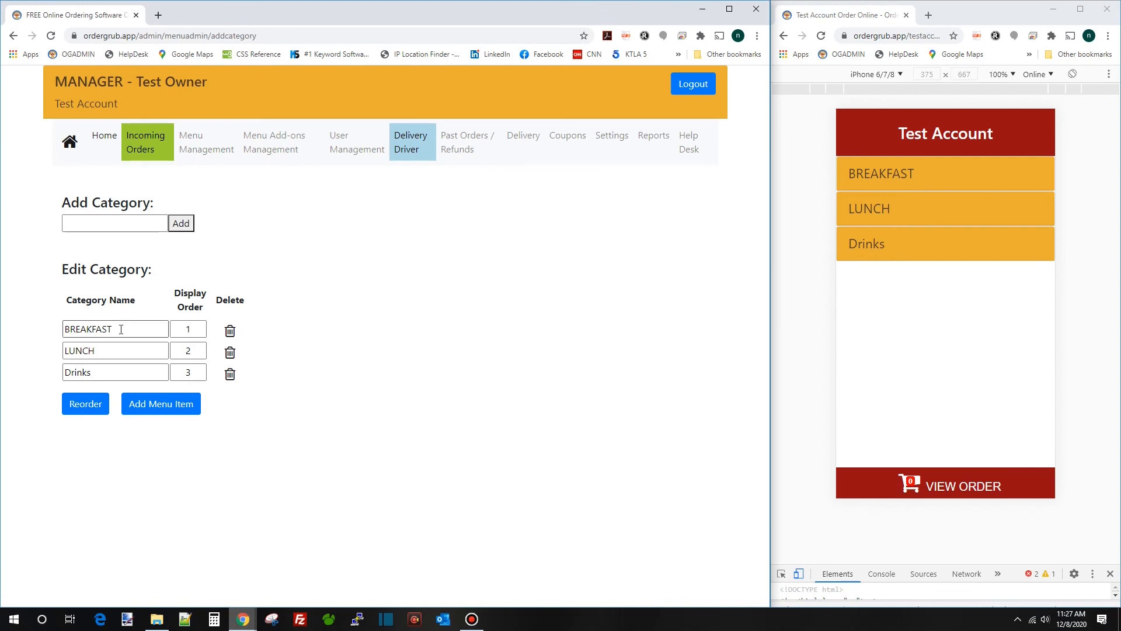
{"action": "left_click_drag", "start_coordinate": [92, 372], "coordinate": [41, 374]}
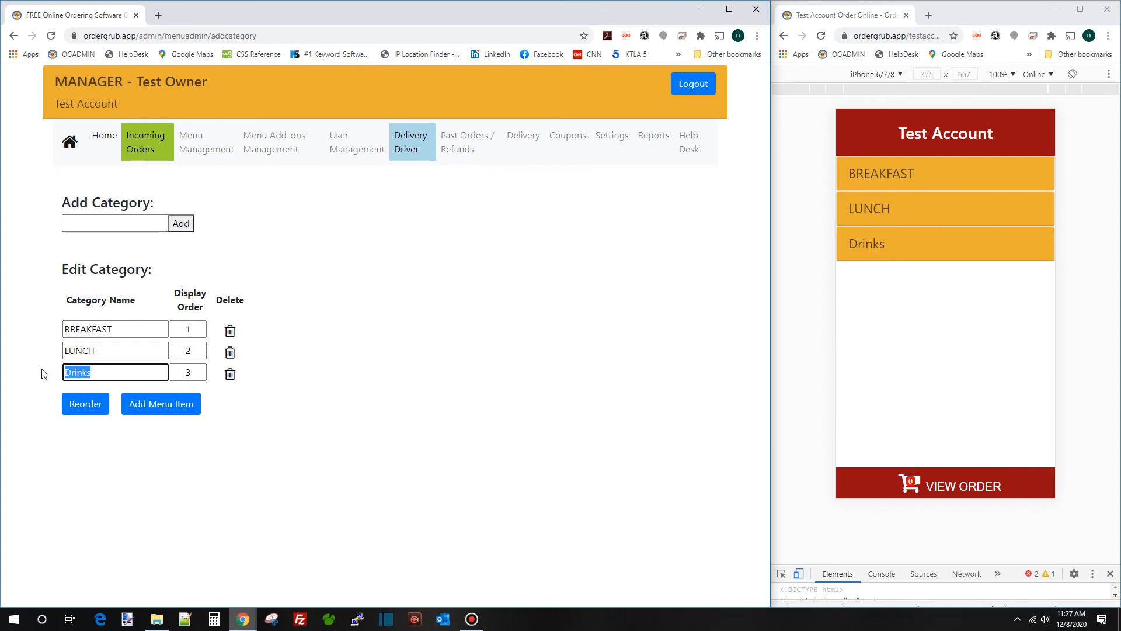
{"action": "type", "text": "DRINKS"}
{"action": "key", "text": "Tab"}
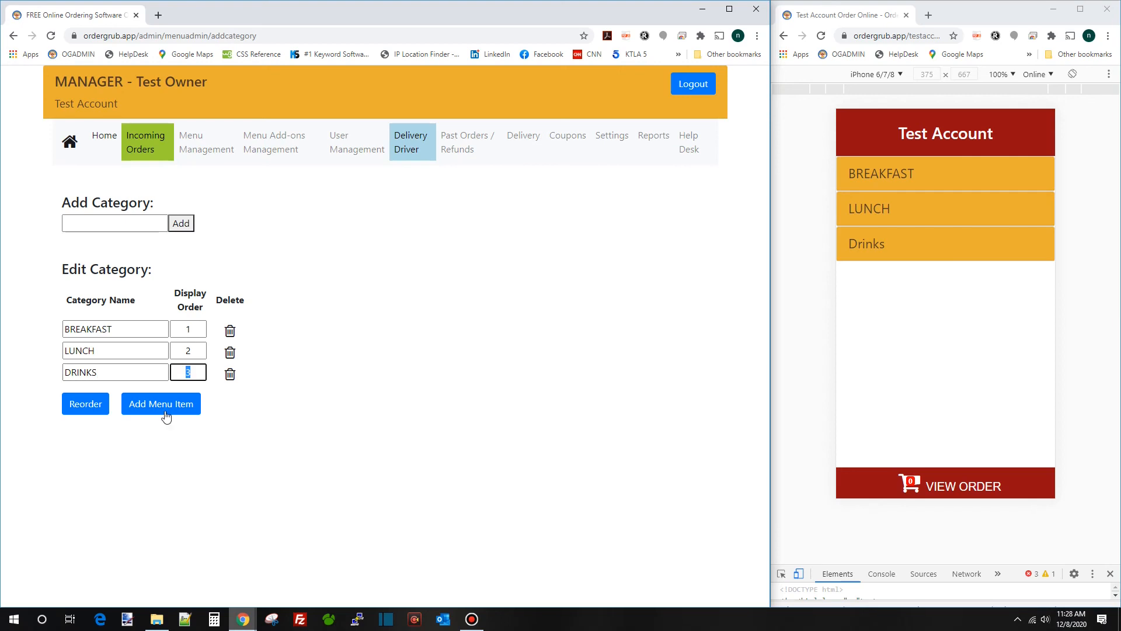
{"action": "left_click", "coordinate": [239, 429]}
In the refreshed preview, open Milkshake under DRINKS to check 16 Oz at 3.99
{"action": "left_click", "coordinate": [821, 40]}
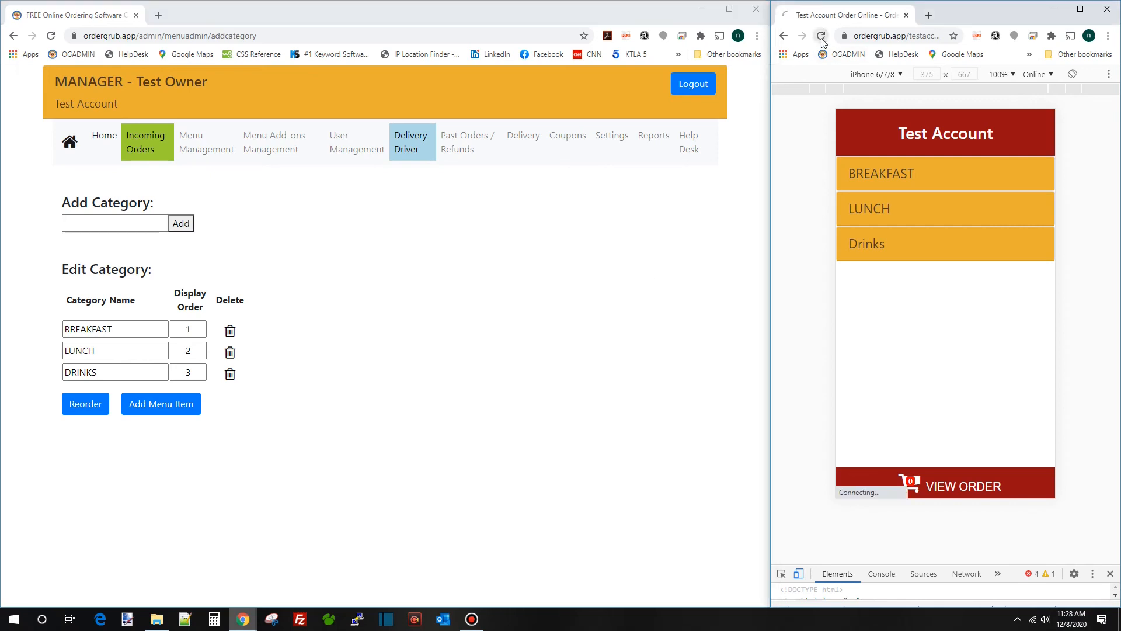
{"action": "left_click", "coordinate": [921, 244]}
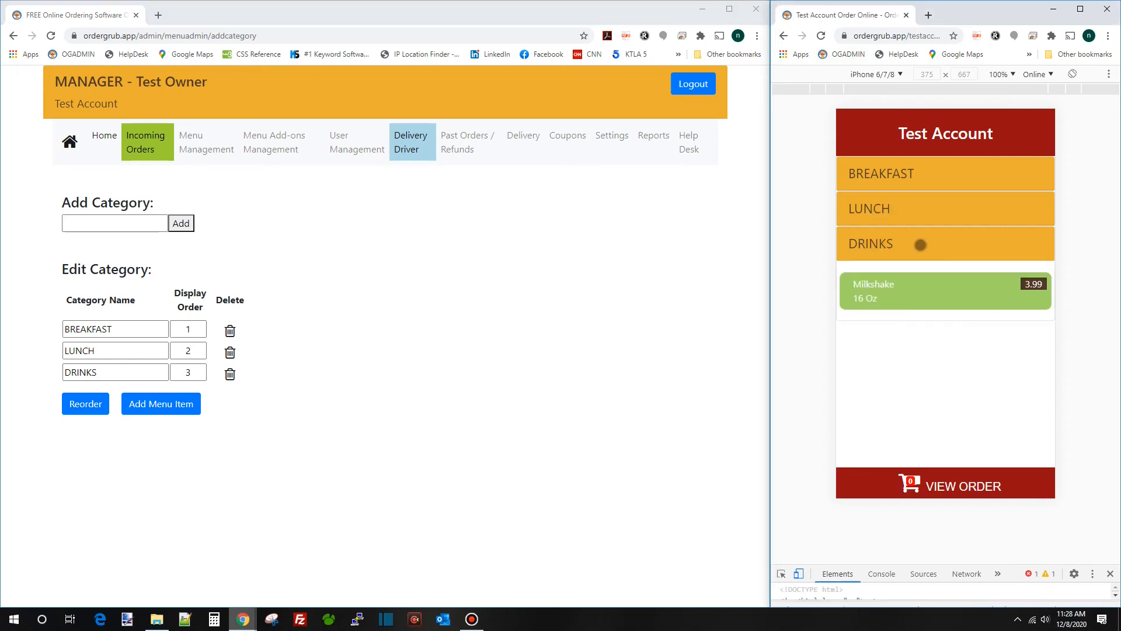
{"action": "left_click", "coordinate": [919, 294]}
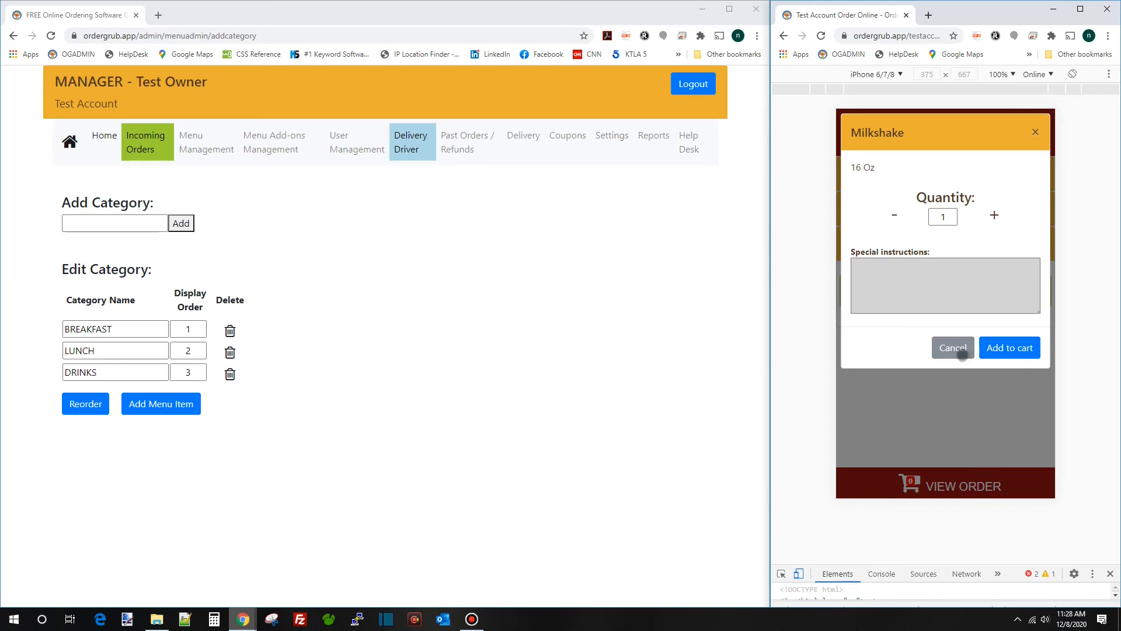
{"action": "left_click", "coordinate": [194, 150]}
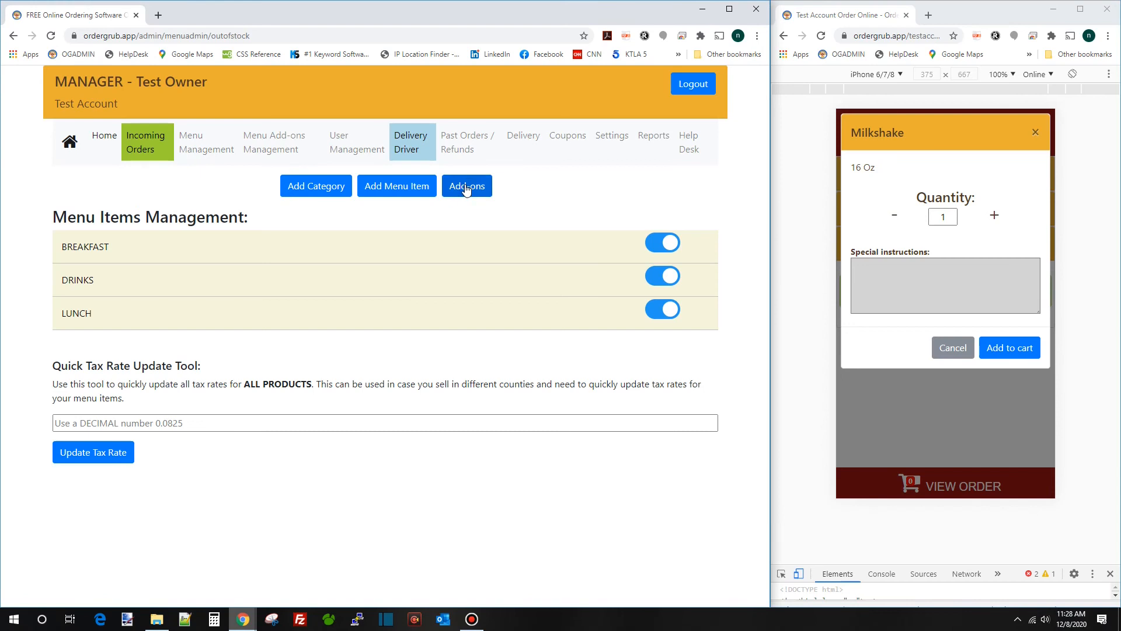
Start a new add-on named 'Milkshake Sizes' with heading 'Select your size'
{"action": "left_click", "coordinate": [467, 187]}
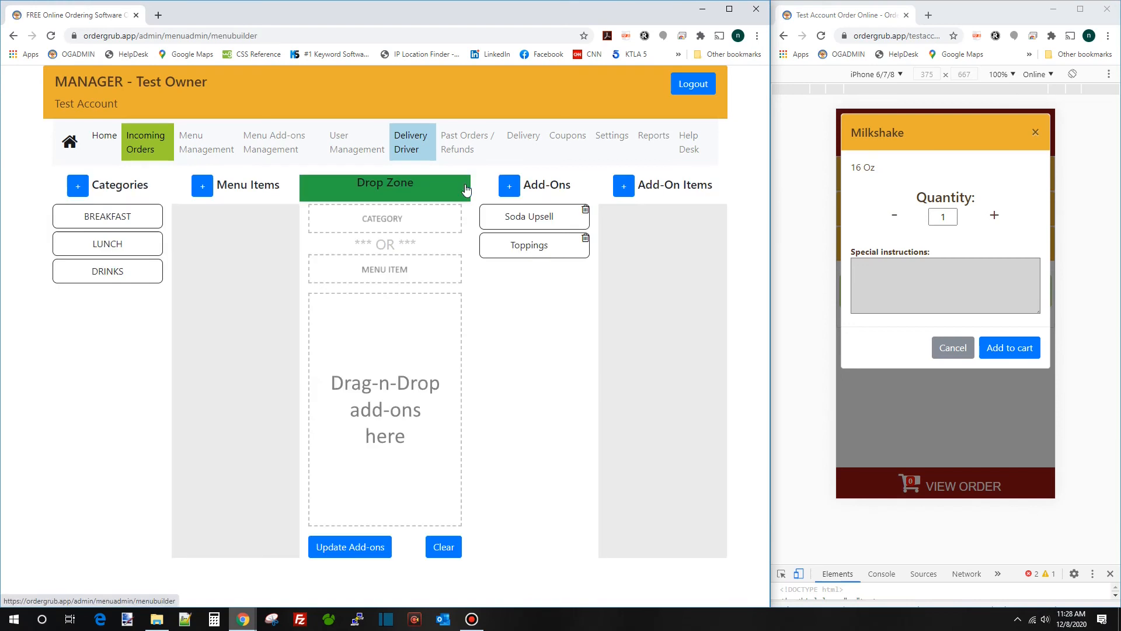
{"action": "left_click", "coordinate": [512, 187]}
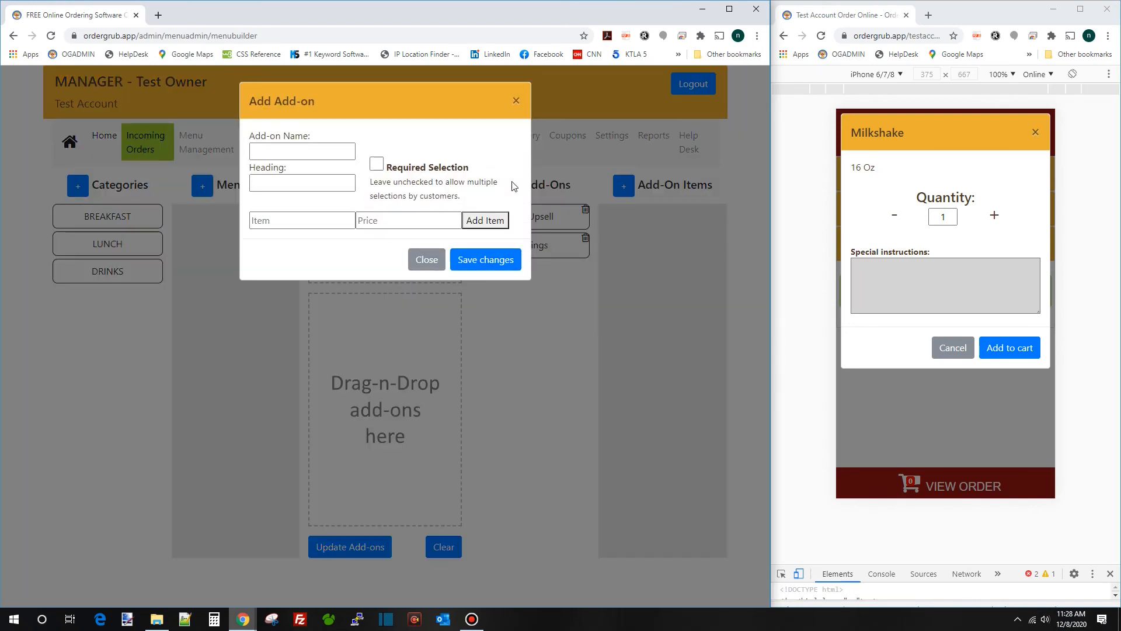
{"action": "left_click", "coordinate": [259, 150]}
{"action": "type", "text": "Mil"}
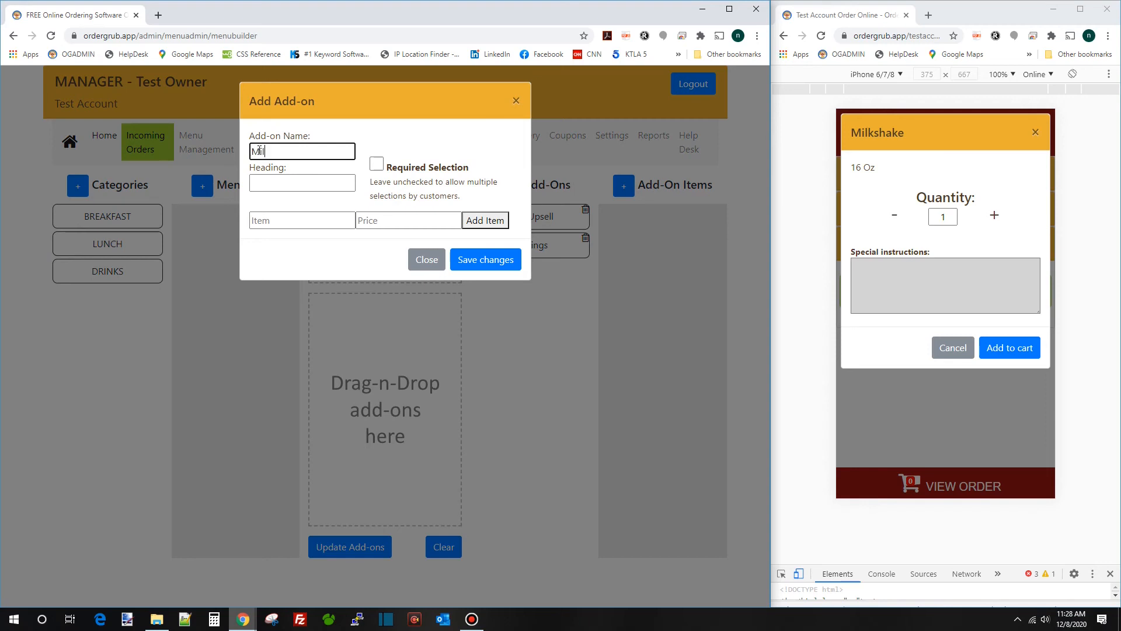
{"action": "type", "text": "kshake Sizes"}
{"action": "key", "text": "Tab"}
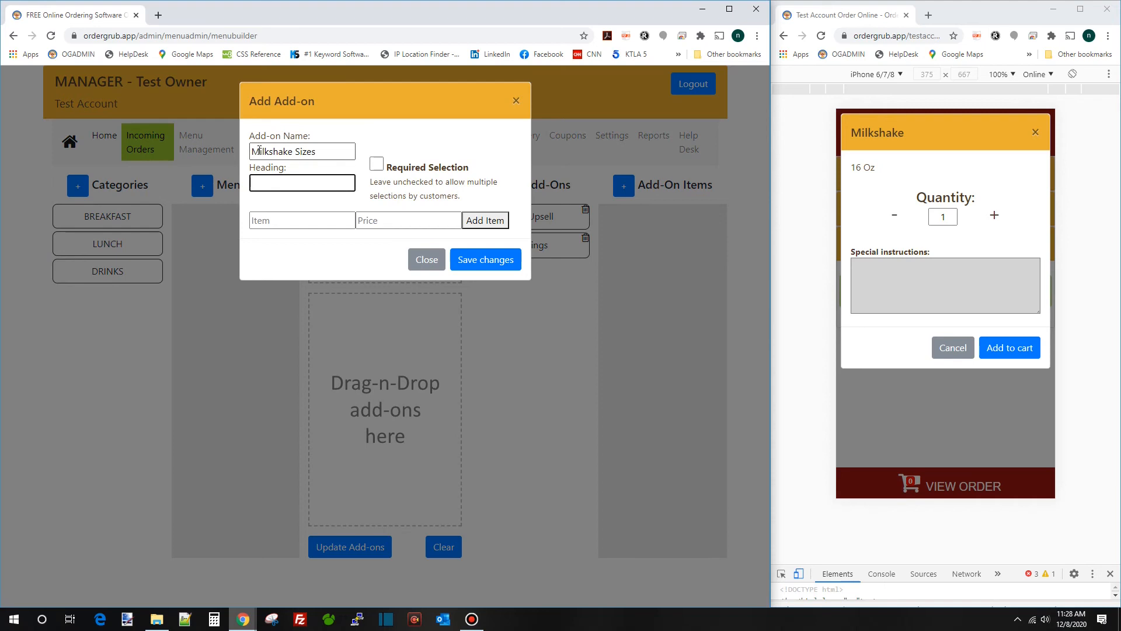
{"action": "type", "text": "Select your size"}
{"action": "key", "text": "Tab"}
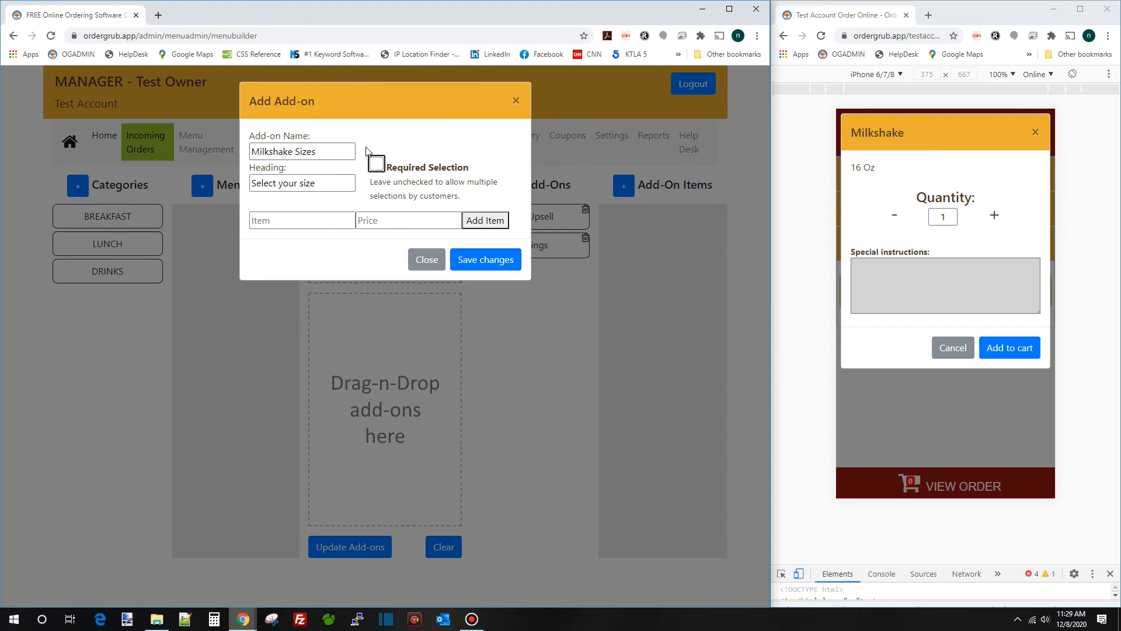
Add sizes 16 Oz at 0.00 and 20 Oz at 0.75, then save the add-on
{"action": "left_click", "coordinate": [320, 222]}
{"action": "type", "text": "R"}
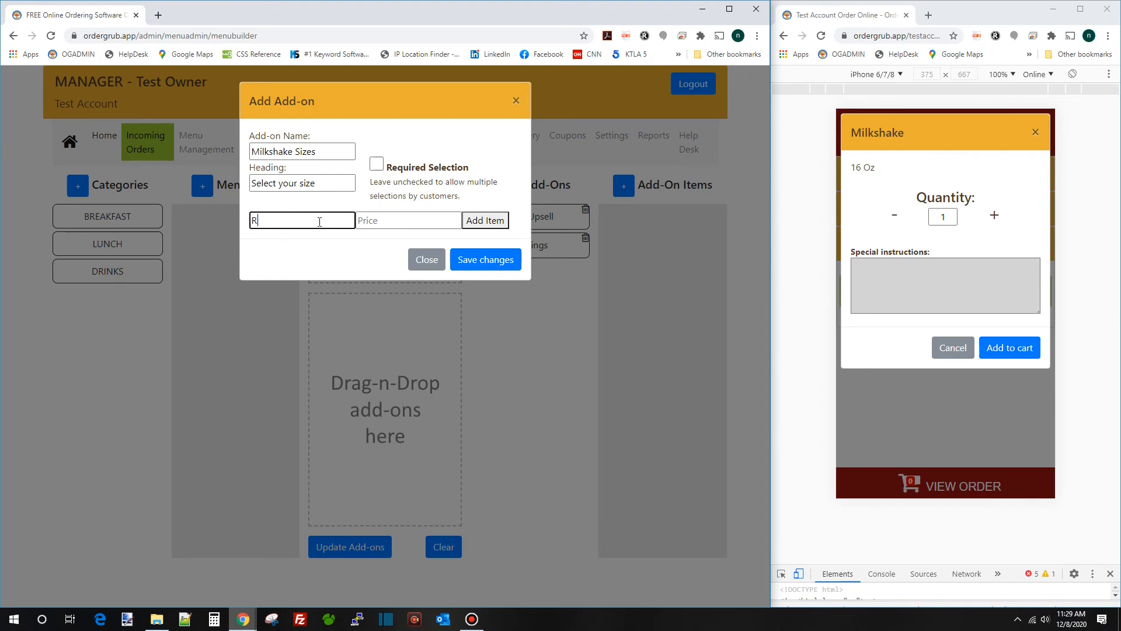
{"action": "key", "text": "BackSpace"}
{"action": "type", "text": "16 Oz"}
{"action": "key", "text": "Tab"}
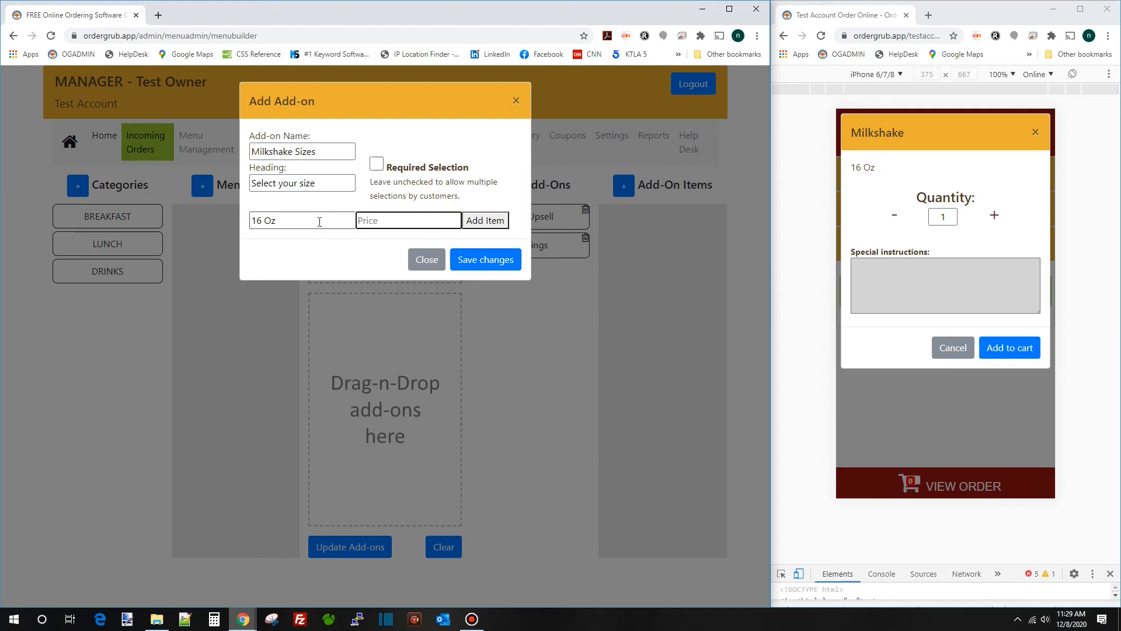
{"action": "type", "text": "0"}
{"action": "key", "text": "Return"}
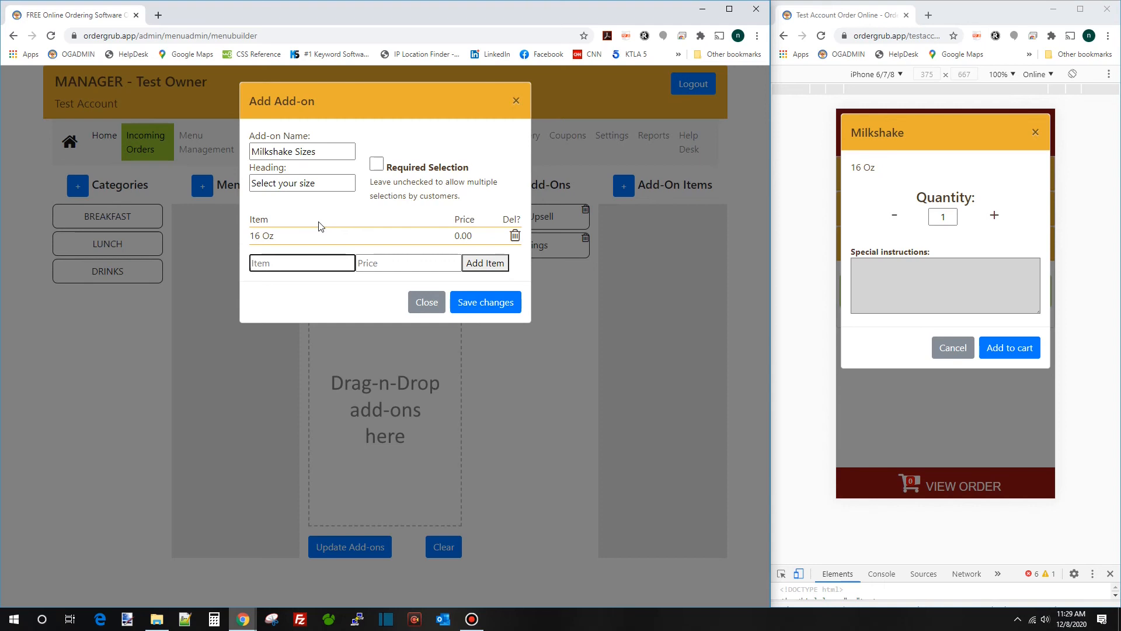
{"action": "type", "text": "20 Oz"}
{"action": "key", "text": "Tab"}
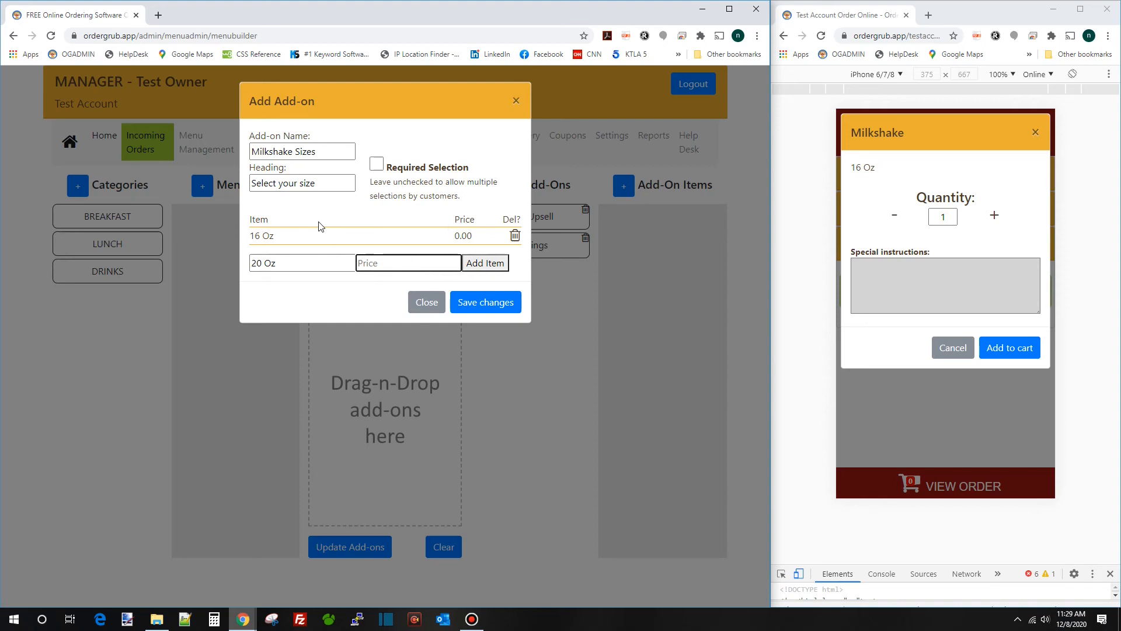
{"action": "type", "text": "0.75"}
{"action": "key", "text": "Return"}
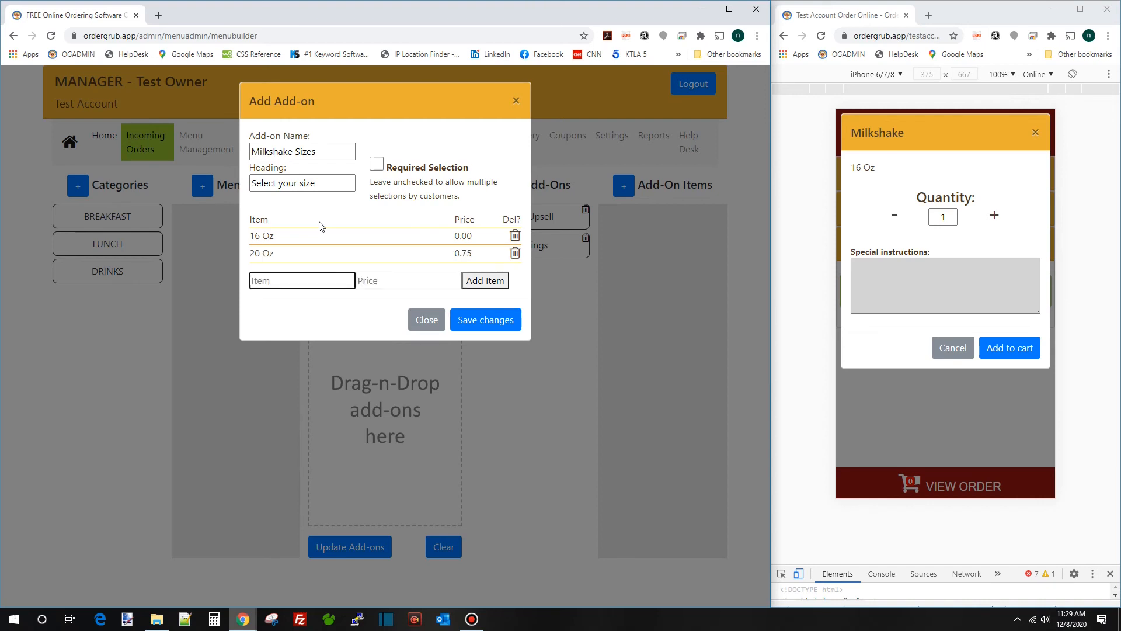
{"action": "left_click", "coordinate": [485, 323]}
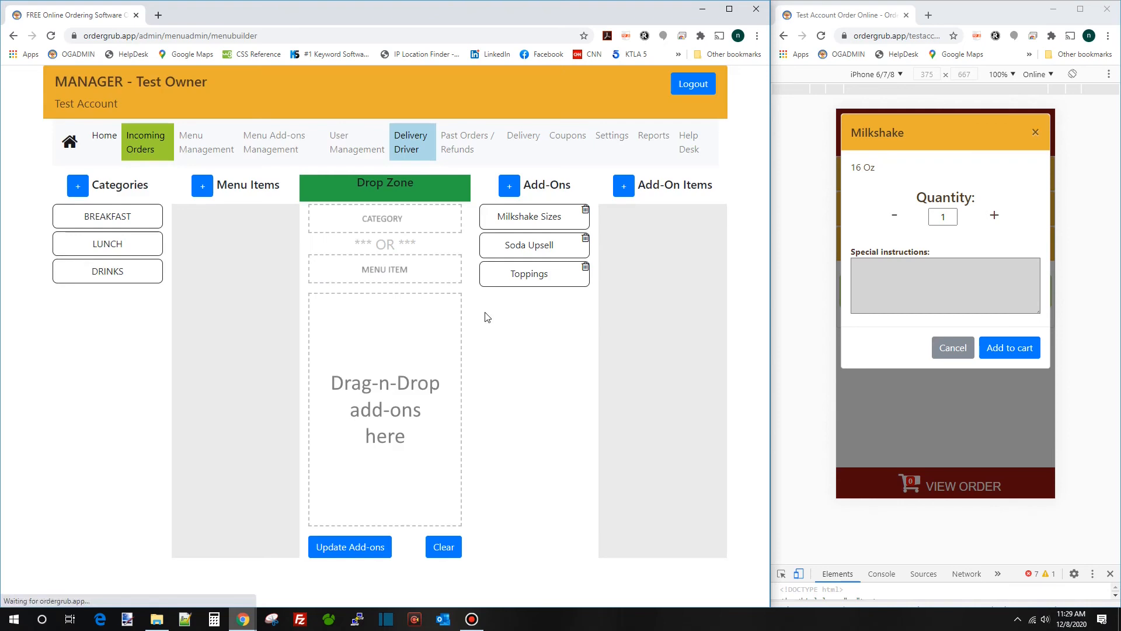
Assign the Milkshake Sizes add-on to the DRINKS Milkshake item and save
{"action": "left_click", "coordinate": [106, 268]}
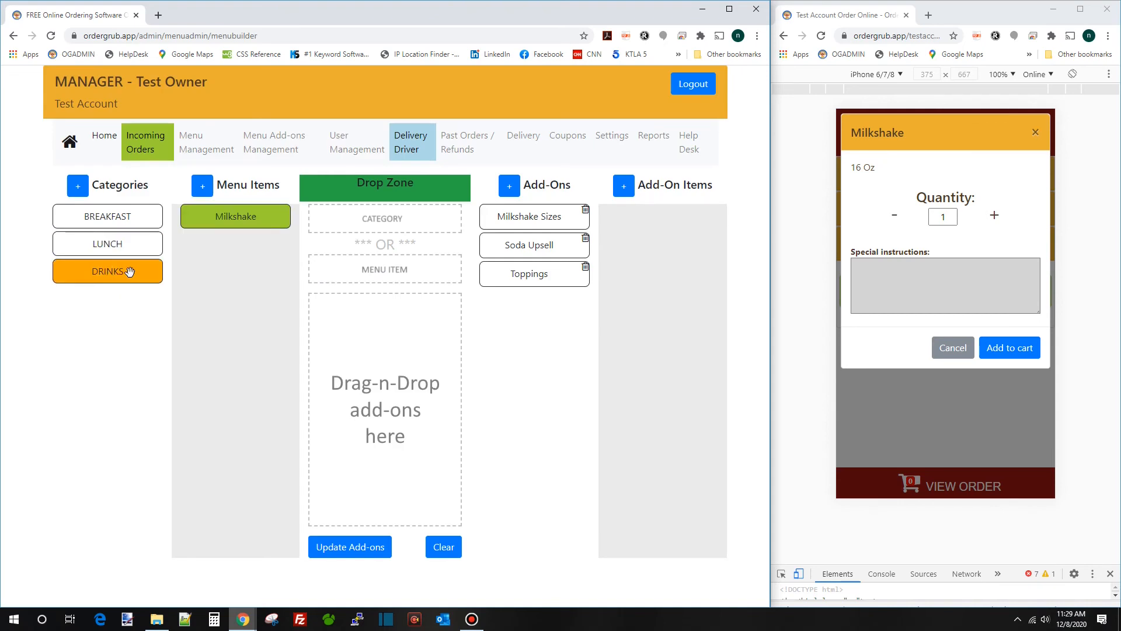
{"action": "left_click_drag", "start_coordinate": [230, 221], "coordinate": [371, 271]}
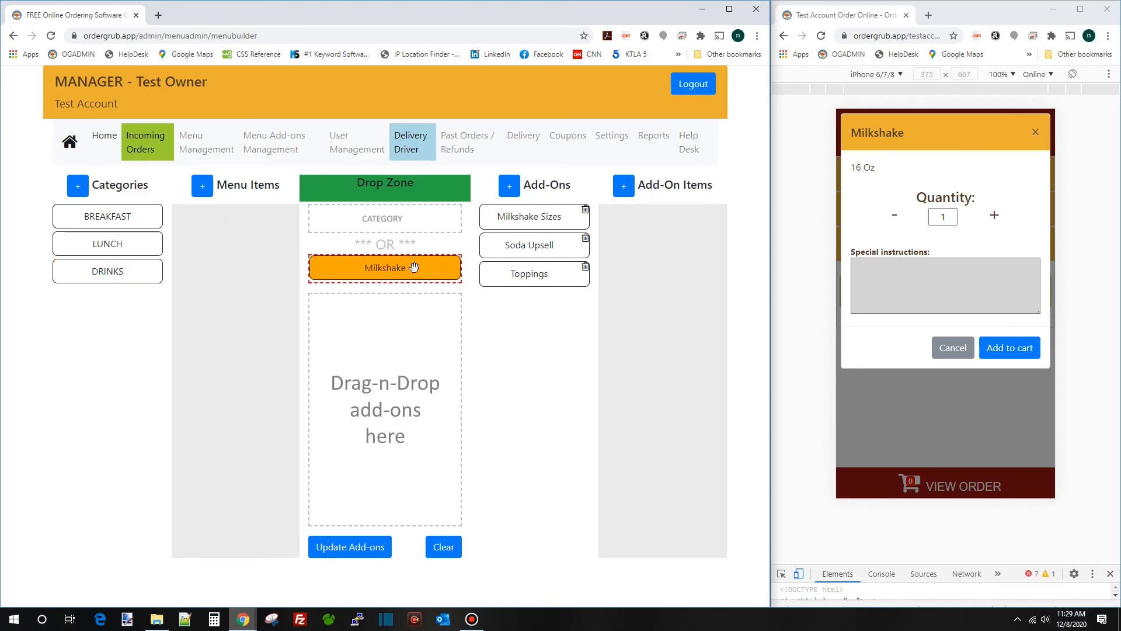
{"action": "left_click_drag", "start_coordinate": [528, 217], "coordinate": [411, 325]}
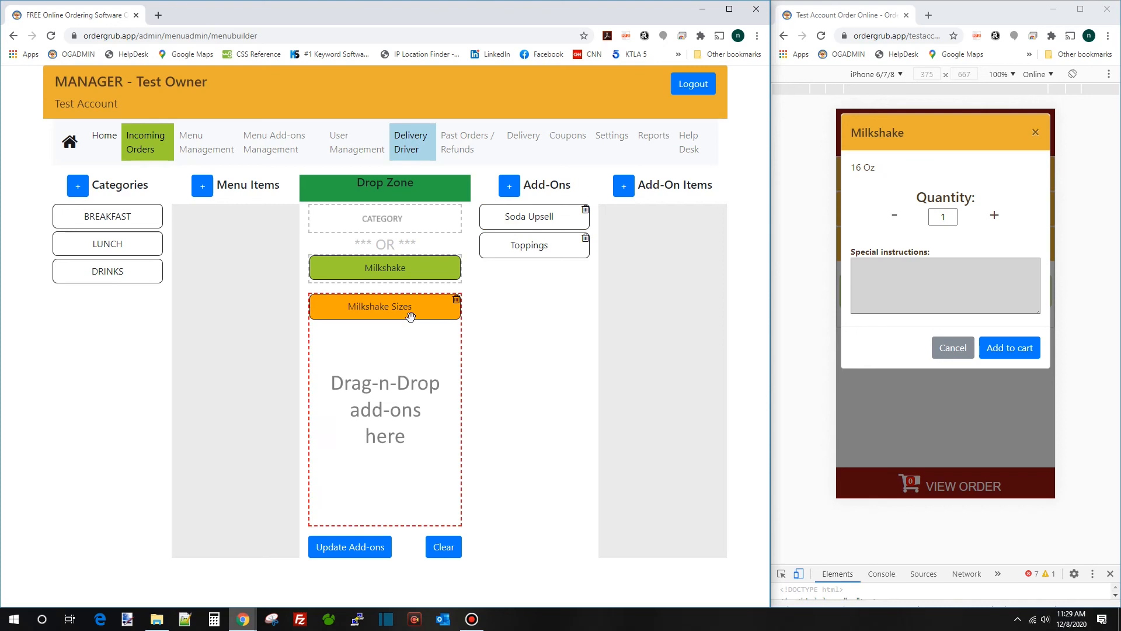
{"action": "left_click", "coordinate": [352, 552]}
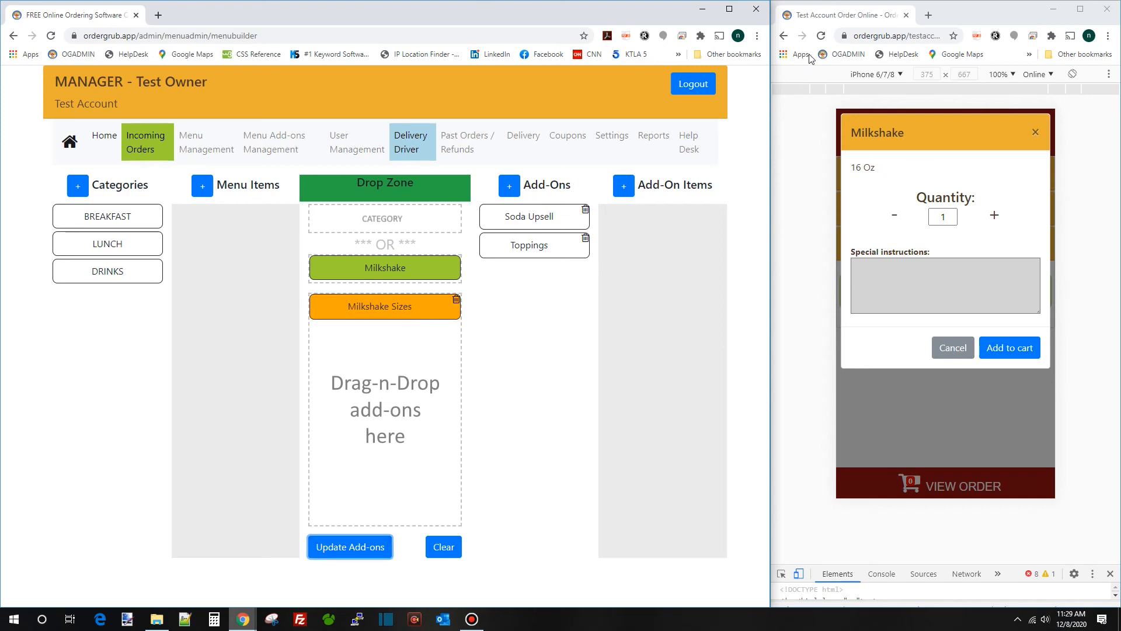
In the refreshed preview, add a 20 Oz Milkshake to the cart
{"action": "left_click", "coordinate": [821, 35]}
{"action": "left_click", "coordinate": [916, 254]}
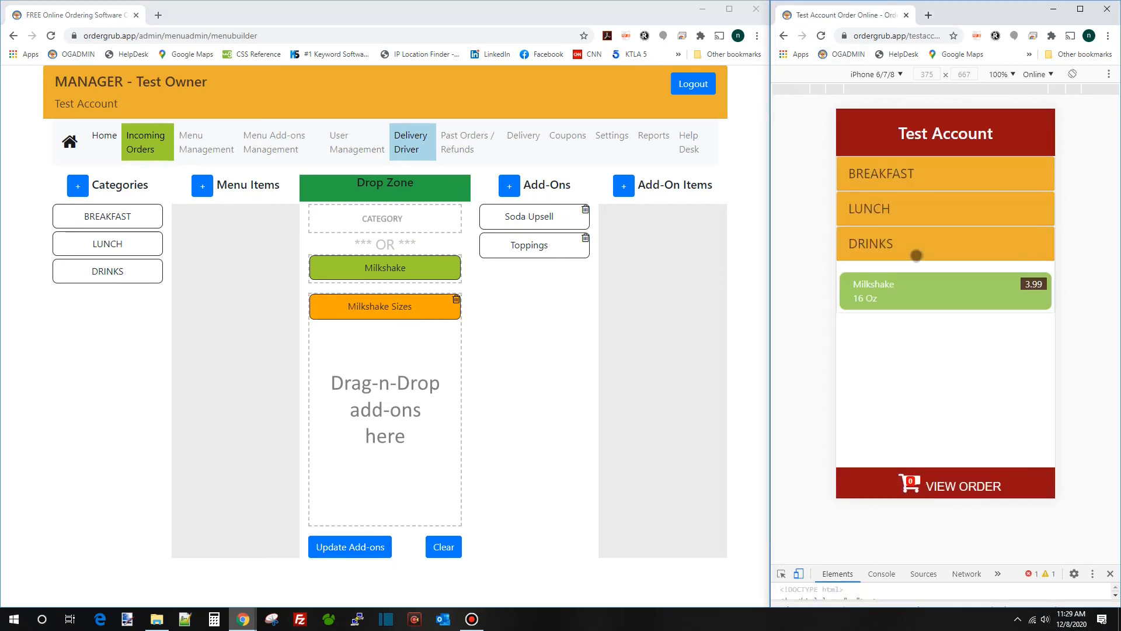
{"action": "left_click", "coordinate": [925, 290]}
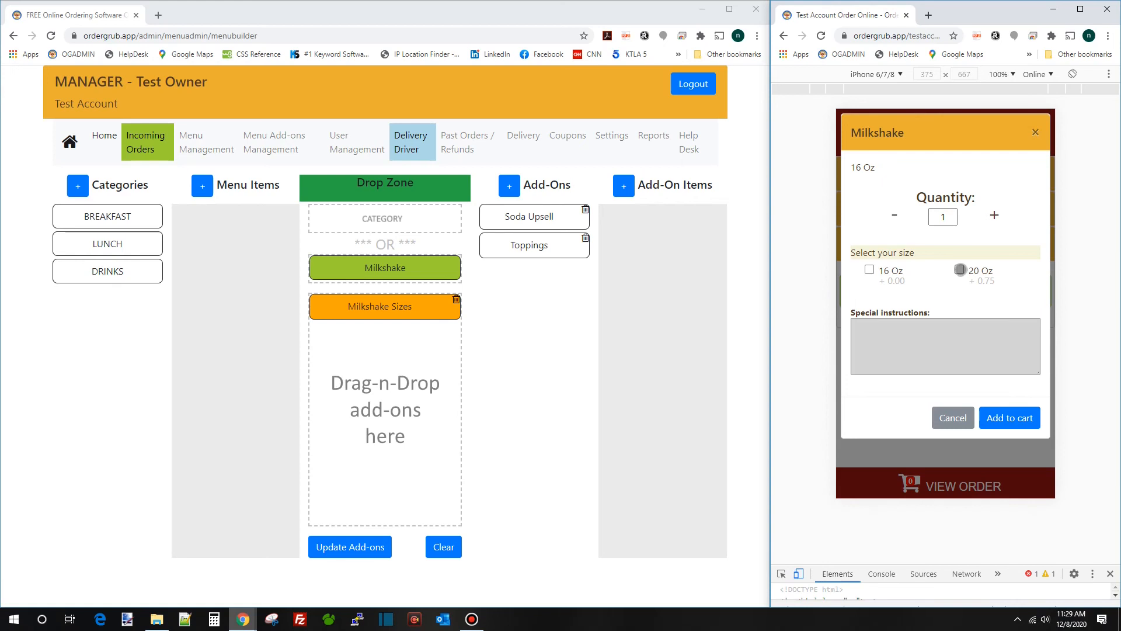
{"action": "left_click", "coordinate": [1005, 418]}
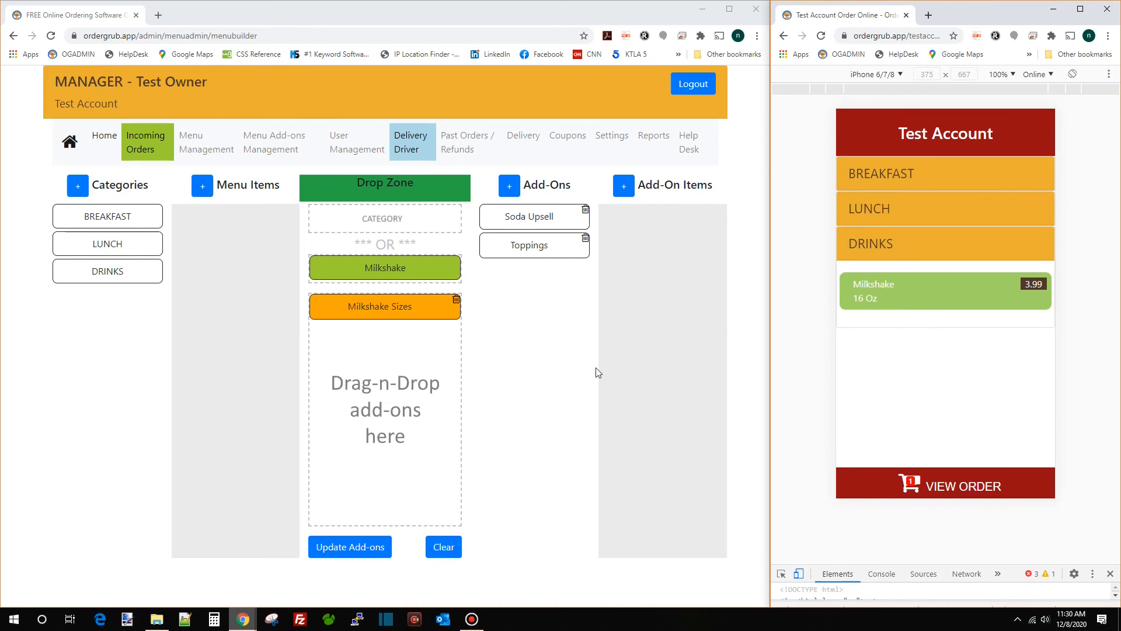
{"action": "left_click", "coordinate": [534, 234]}
Create a required add-on 'Milkshake Flavors' with heading 'Select your flavor'
{"action": "left_click", "coordinate": [510, 186]}
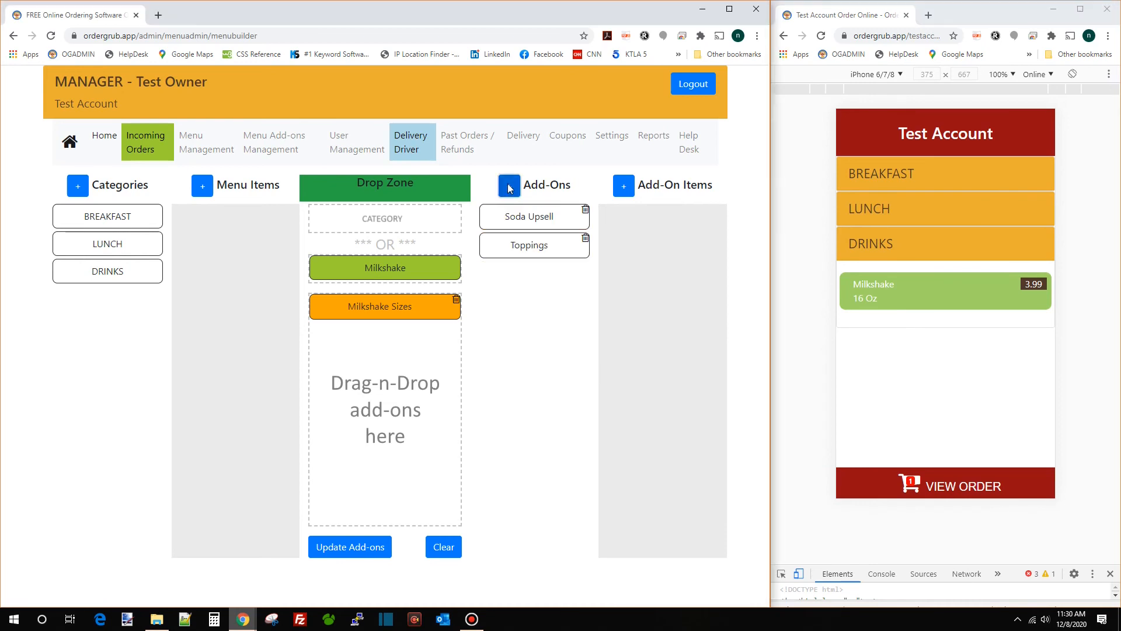
{"action": "left_click", "coordinate": [311, 153]}
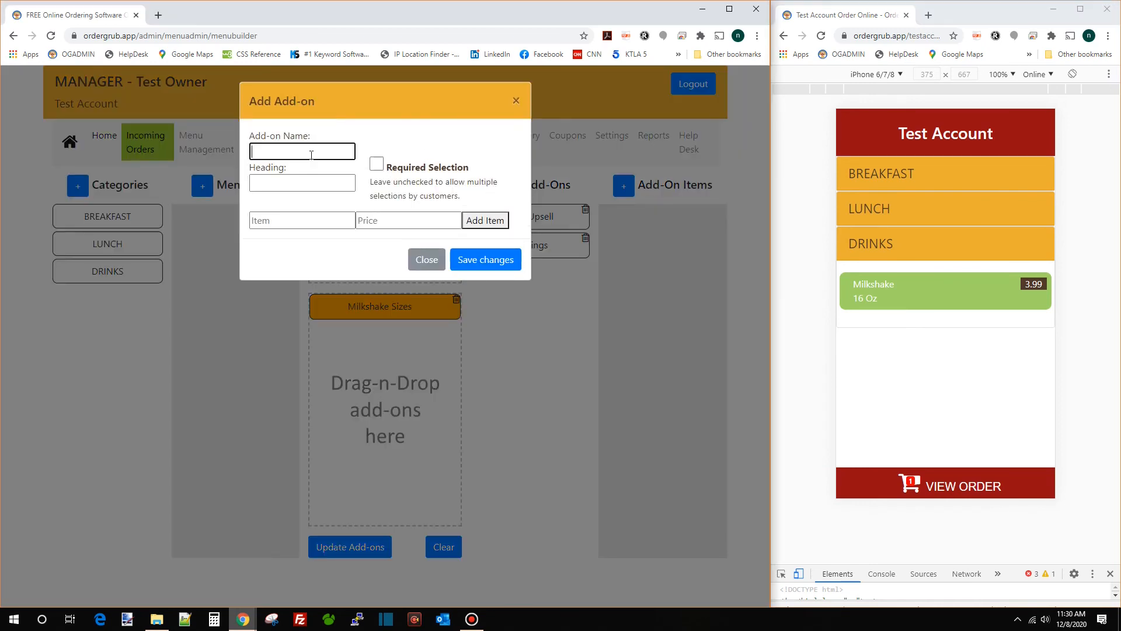
{"action": "type", "text": "Milkshake Flavors"}
{"action": "key", "text": "Tab"}
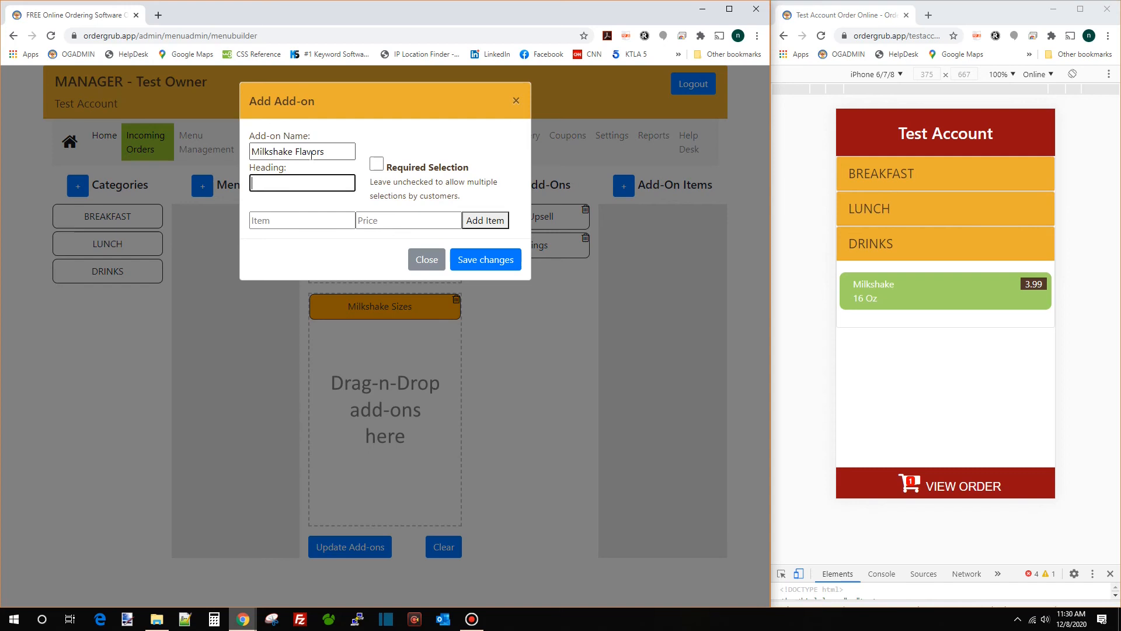
{"action": "type", "text": "Select your flavor"}
{"action": "key", "text": "Tab"}
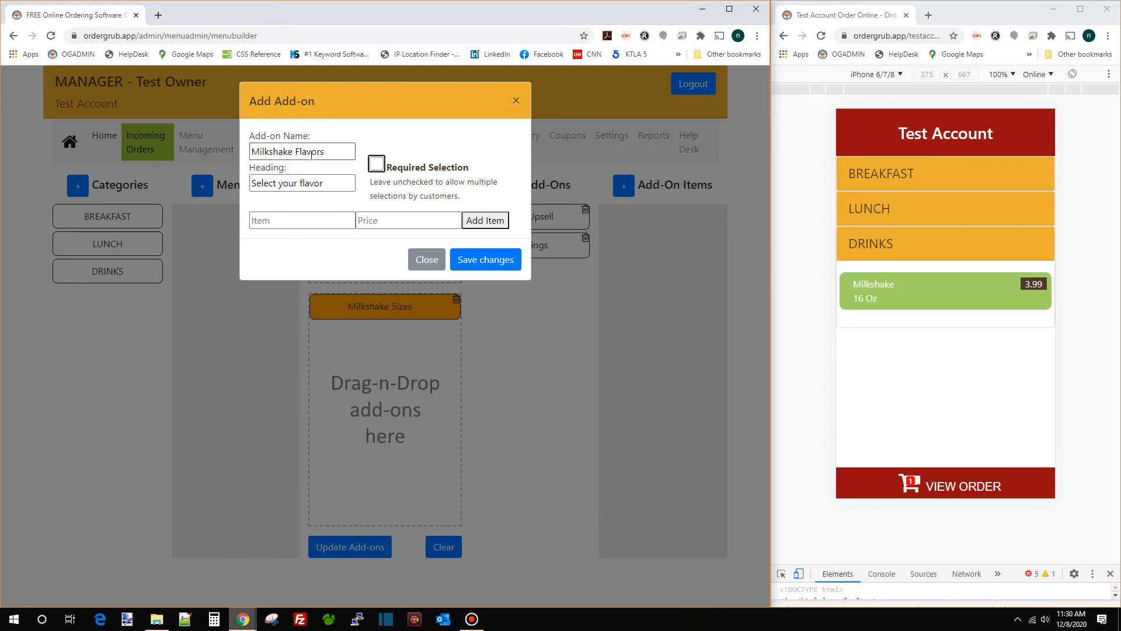
{"action": "key", "text": "space"}
Add Chocolate, Vanilla and Strawberry items, each at 0.00
{"action": "left_click", "coordinate": [295, 219]}
{"action": "type", "text": "Chocol"}
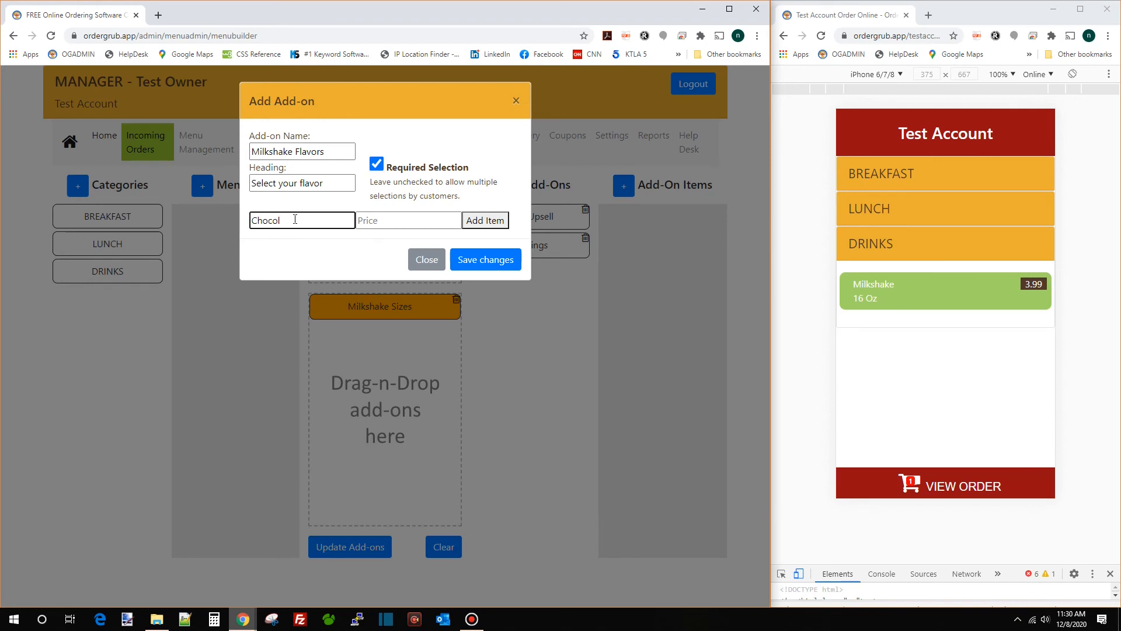
{"action": "type", "text": "ate"}
{"action": "key", "text": "Tab"}
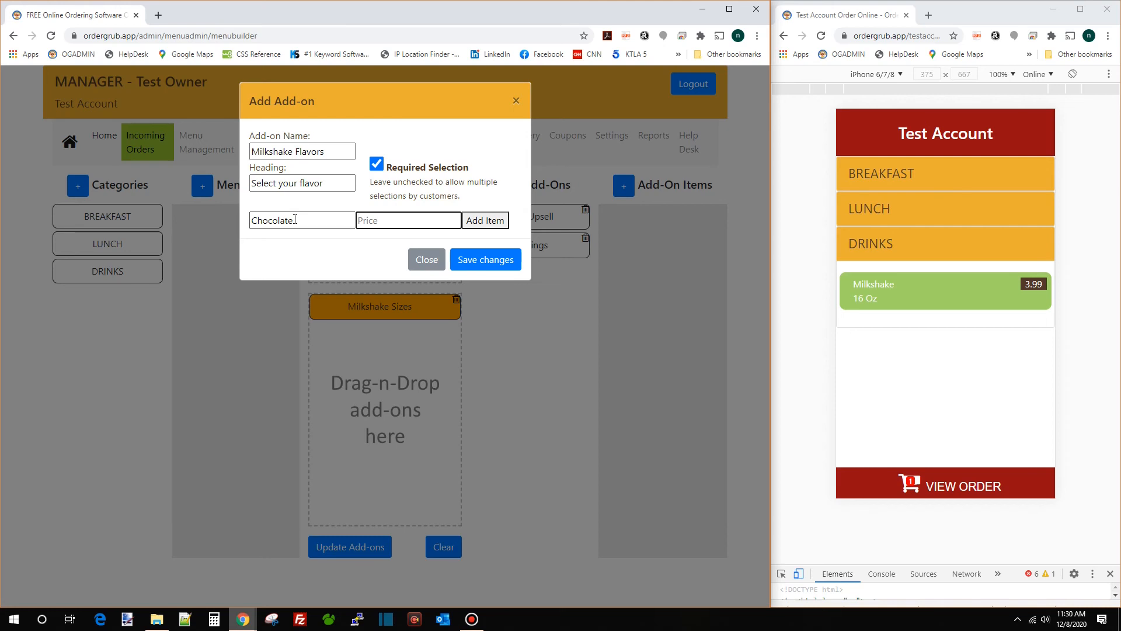
{"action": "type", "text": "0"}
{"action": "key", "text": "Return"}
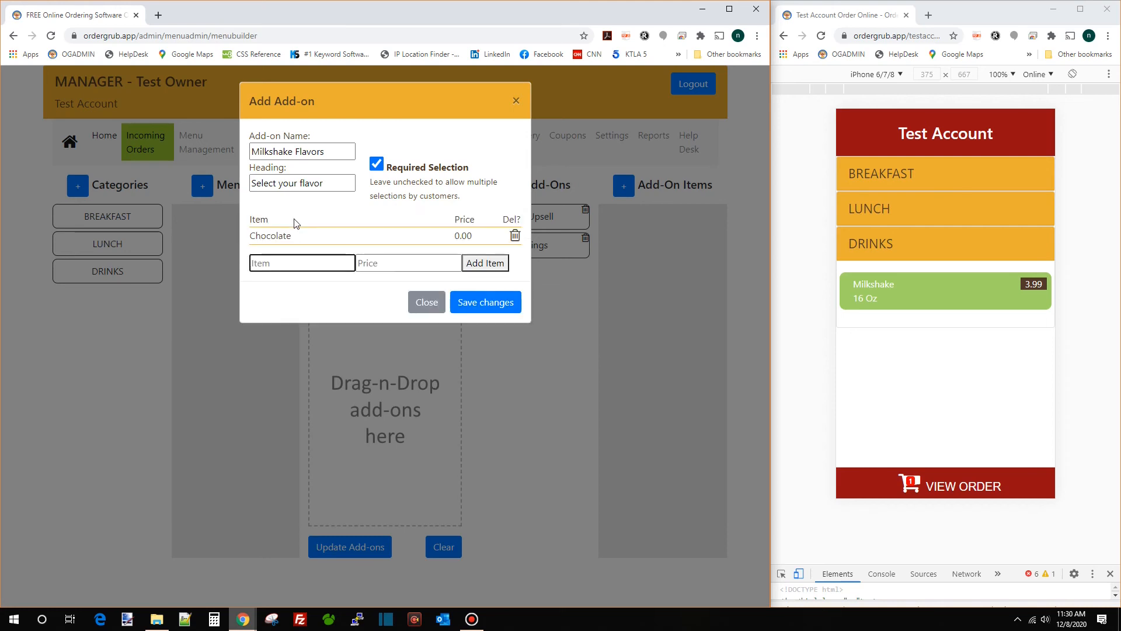
{"action": "type", "text": "Vanilla"}
{"action": "key", "text": "Tab"}
{"action": "key", "text": "Return"}
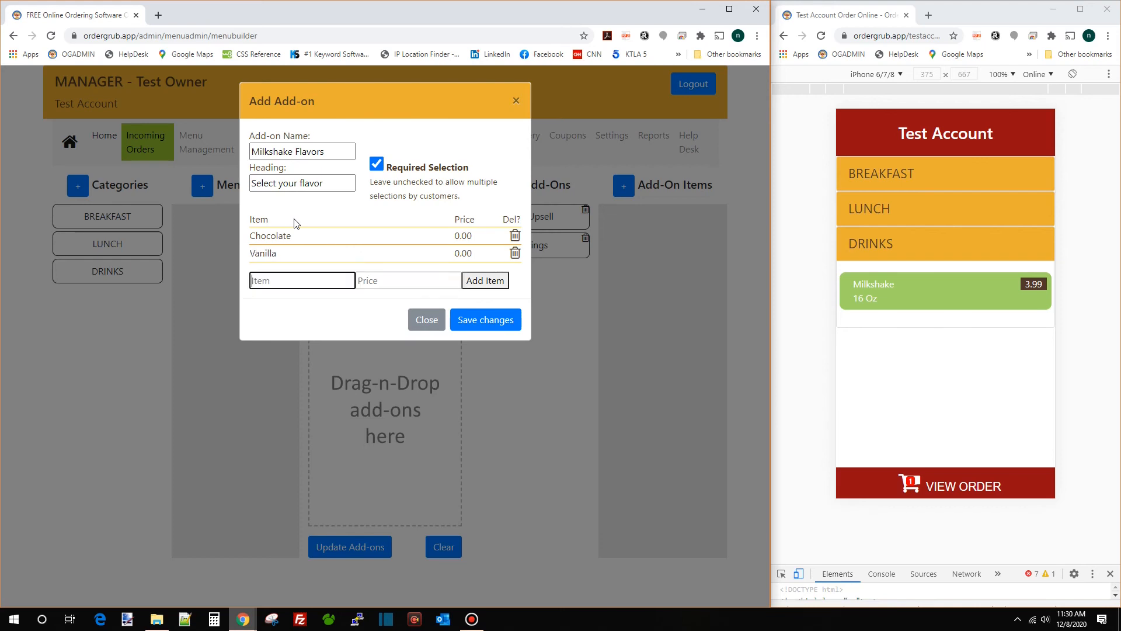
{"action": "type", "text": "Strawberry"}
{"action": "key", "text": "Tab"}
{"action": "key", "text": "Return"}
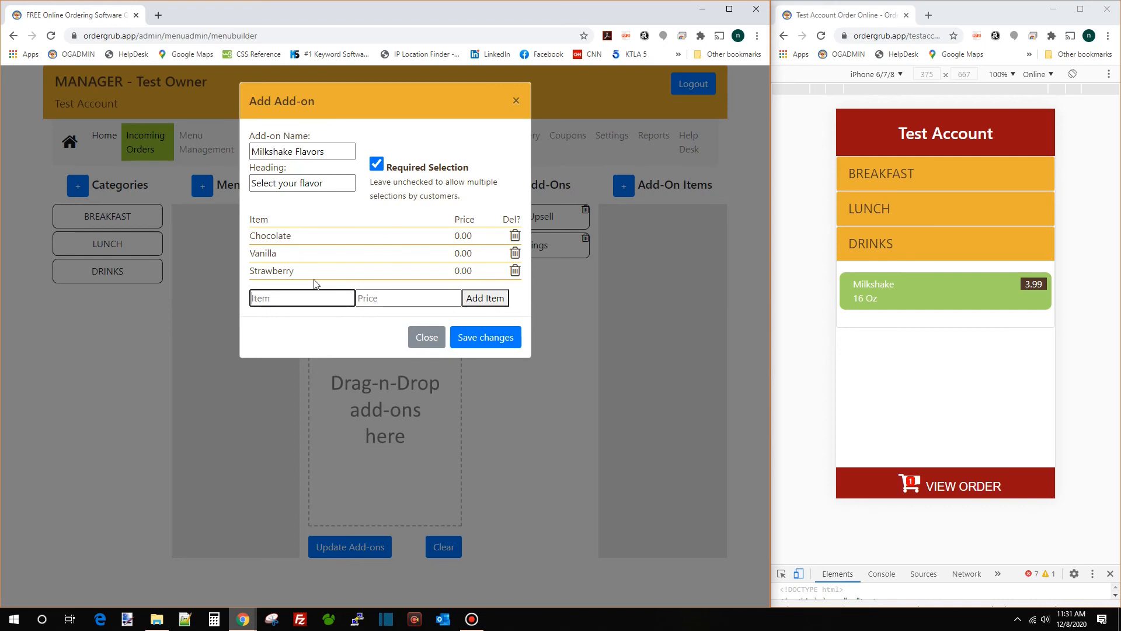
Save Milkshake Flavors, load Milkshake's add-on assignments, and check Milkshake in the preview
{"action": "left_click", "coordinate": [472, 335]}
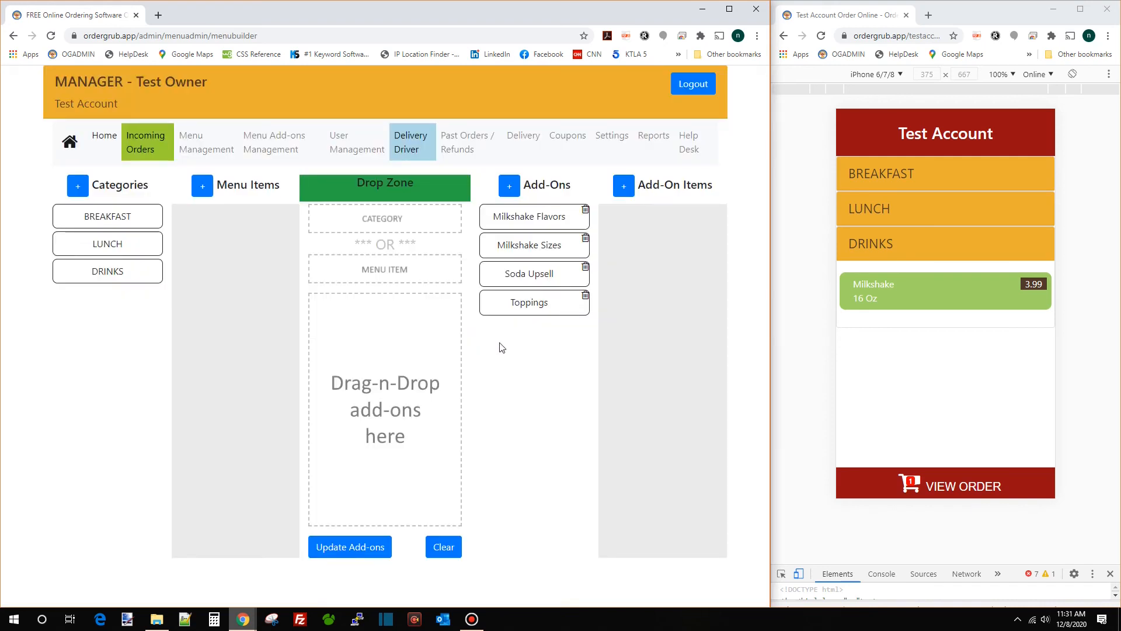
{"action": "left_click", "coordinate": [108, 272]}
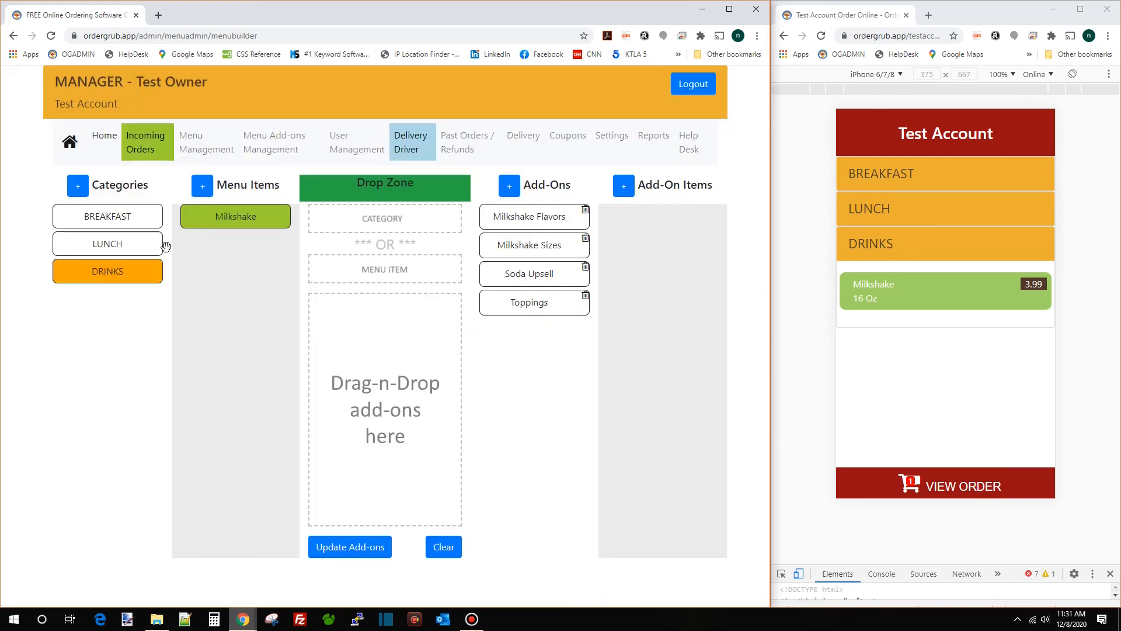
{"action": "left_click_drag", "start_coordinate": [231, 218], "coordinate": [370, 269]}
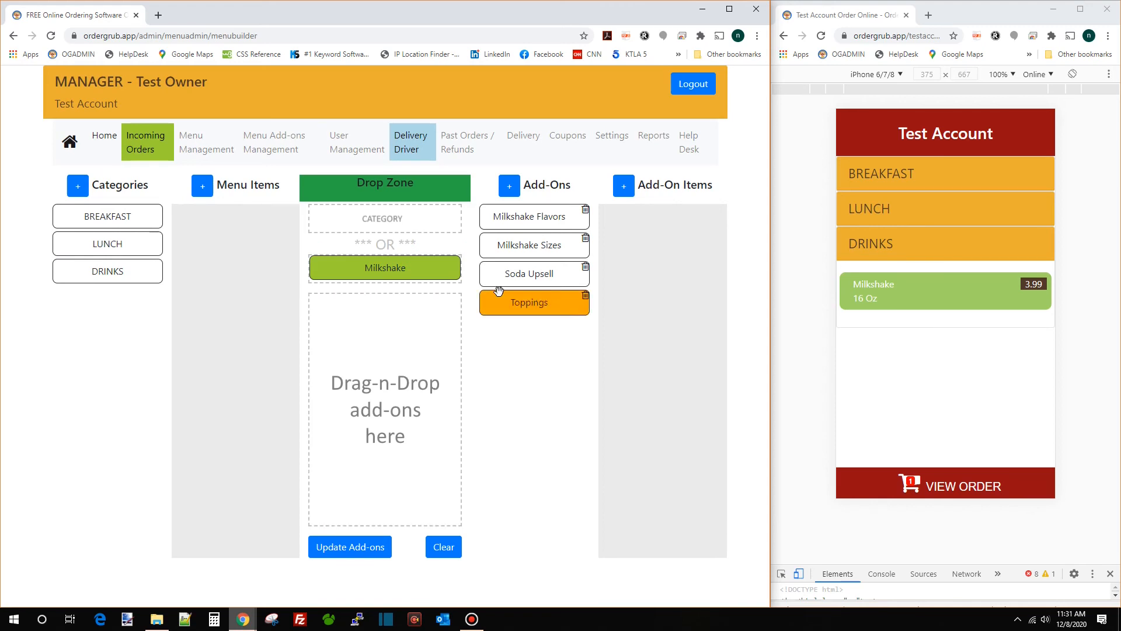
{"action": "left_click", "coordinate": [387, 271]}
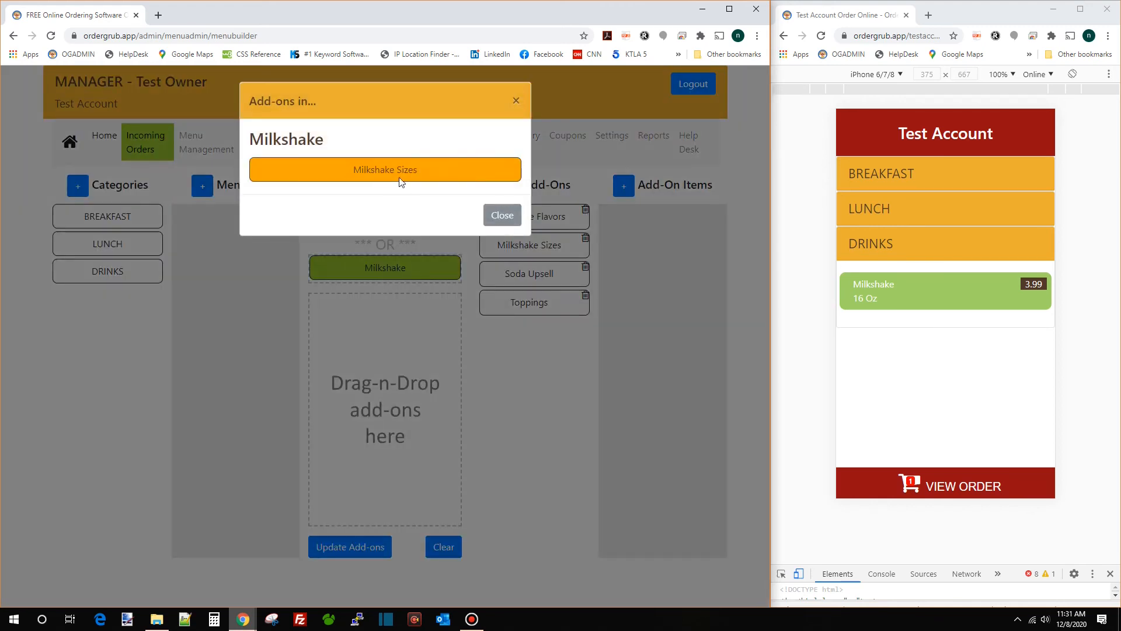
{"action": "left_click", "coordinate": [498, 216]}
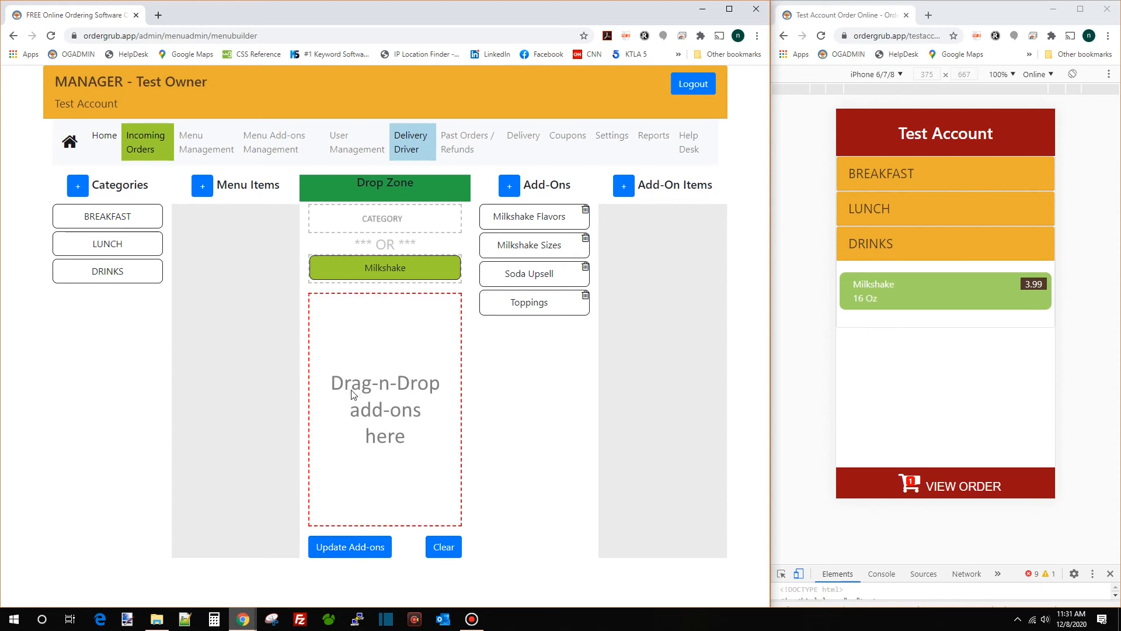
{"action": "left_click", "coordinate": [371, 547]}
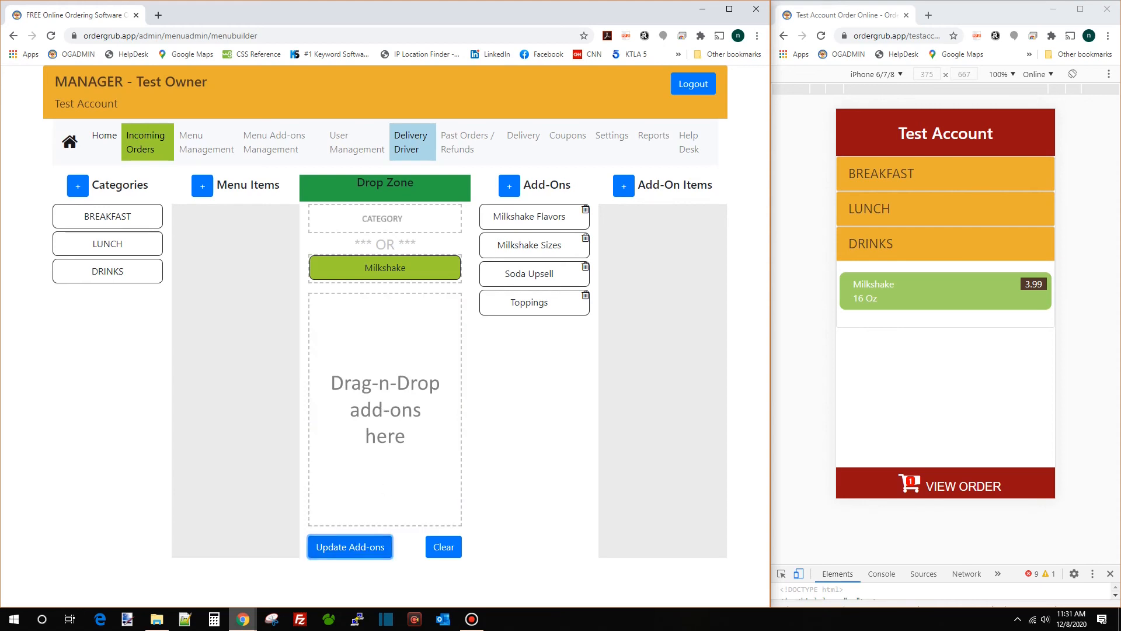
{"action": "left_click", "coordinate": [821, 38]}
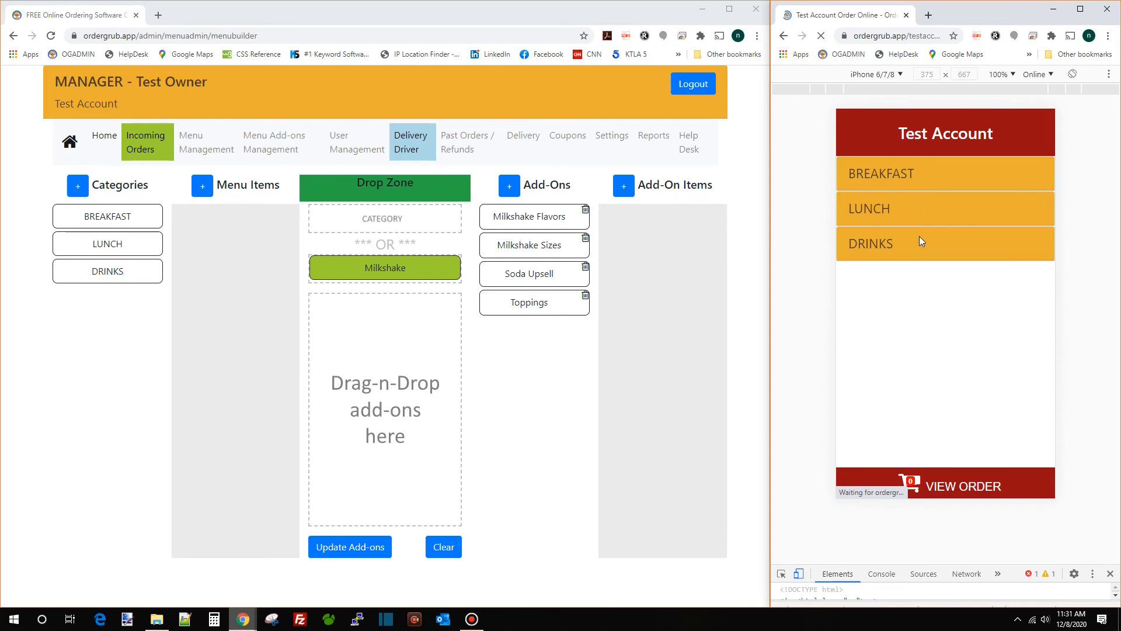
{"action": "left_click", "coordinate": [931, 294]}
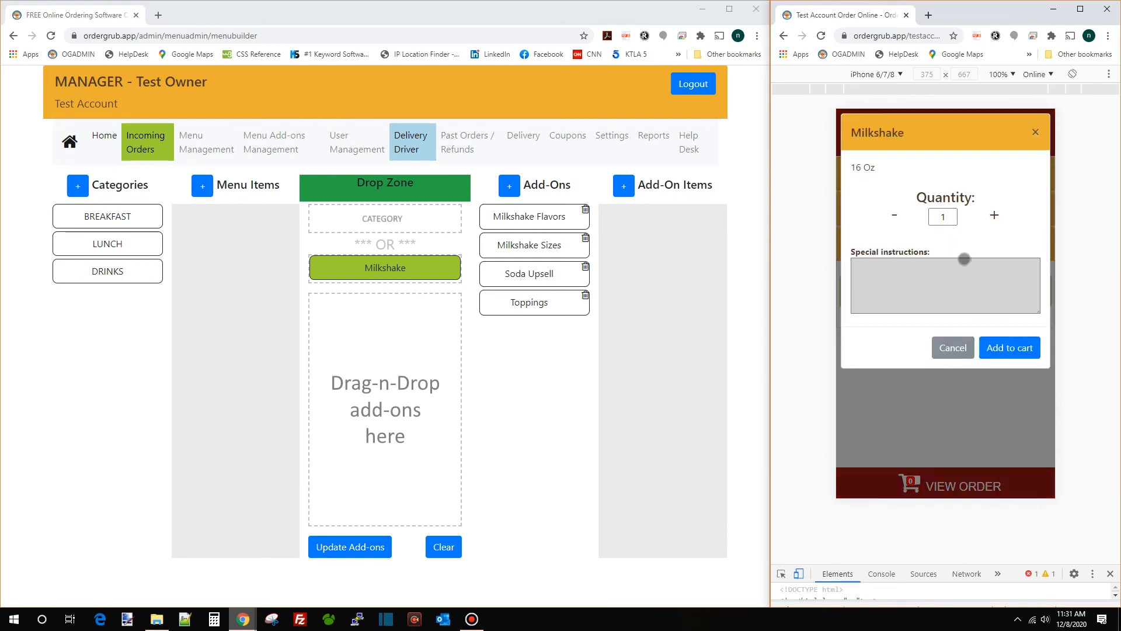
{"action": "left_click", "coordinate": [950, 350]}
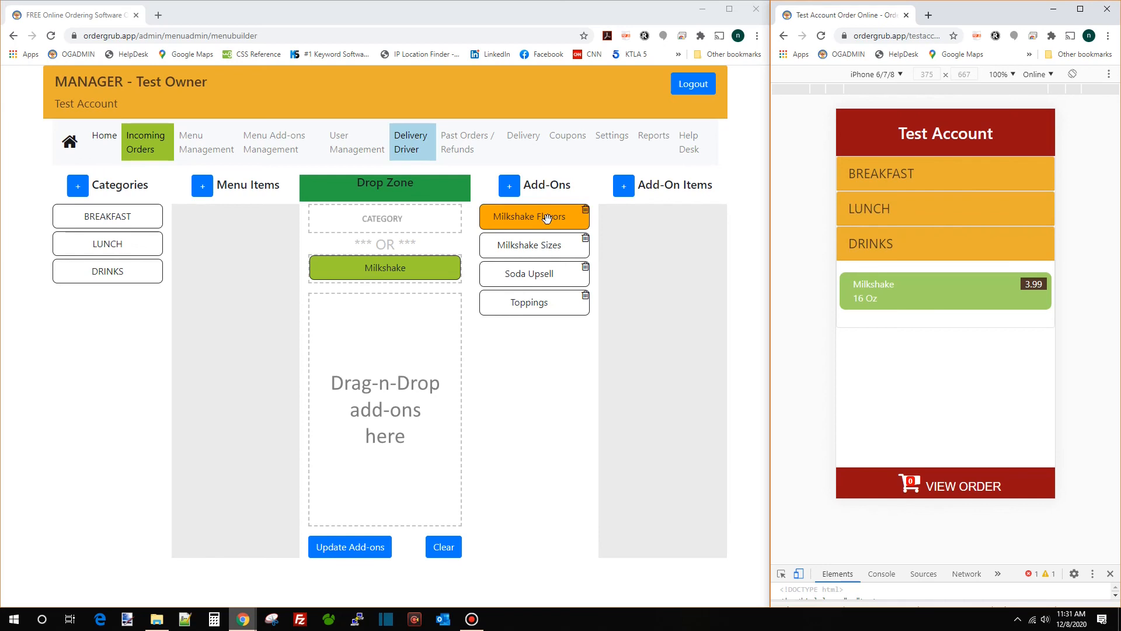
Attach Milkshake Flavors and Milkshake Sizes to Milkshake, Flavors first, save, and refresh the preview
{"action": "left_click_drag", "start_coordinate": [551, 244], "coordinate": [413, 323]}
{"action": "left_click_drag", "start_coordinate": [549, 217], "coordinate": [450, 330]}
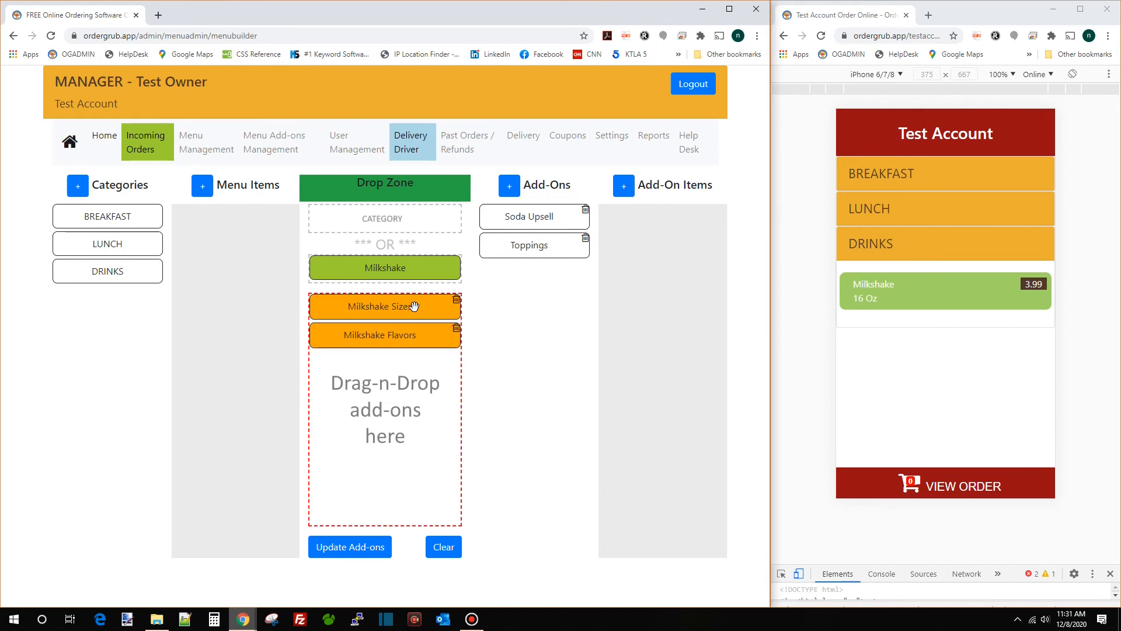
{"action": "left_click_drag", "start_coordinate": [414, 306], "coordinate": [412, 383]}
{"action": "left_click", "coordinate": [344, 552]}
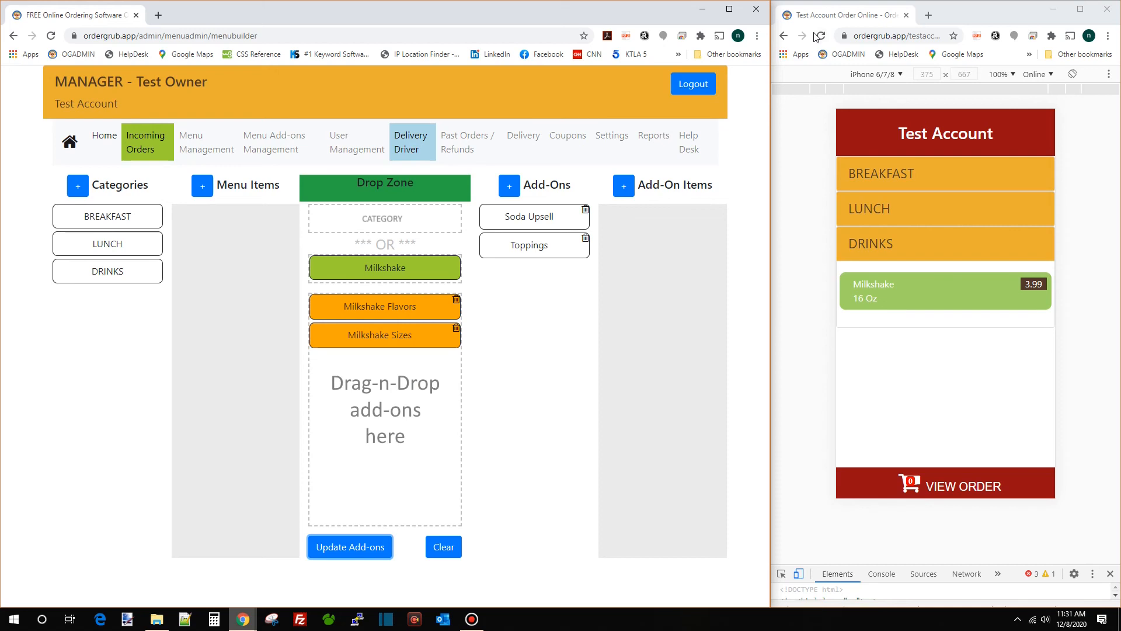
{"action": "left_click", "coordinate": [823, 38]}
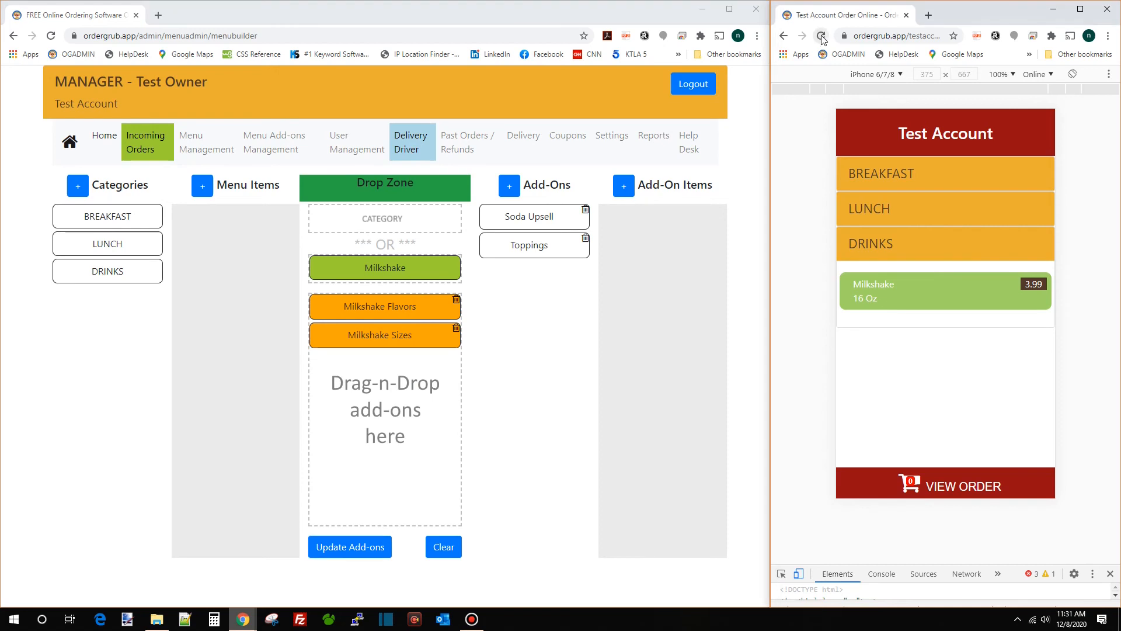
Try adding a Milkshake without a flavor and dismiss the flavor-required warning
{"action": "left_click", "coordinate": [921, 236]}
{"action": "left_click", "coordinate": [924, 291]}
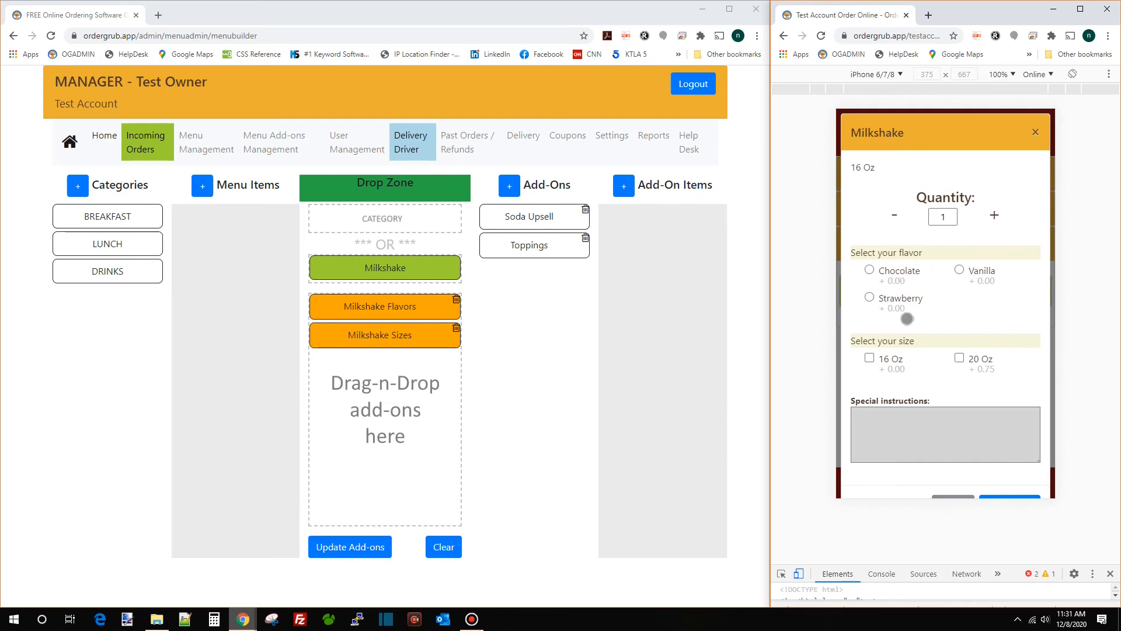
{"action": "scroll", "coordinate": [935, 342], "scroll_direction": "down", "scroll_amount": 1}
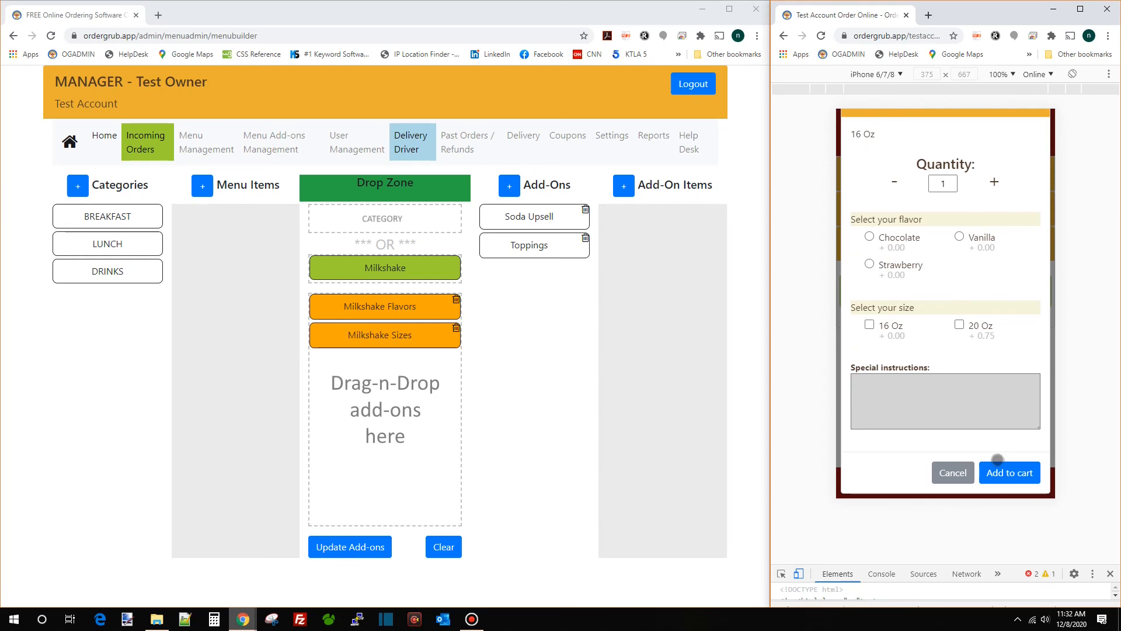
{"action": "left_click", "coordinate": [1010, 474]}
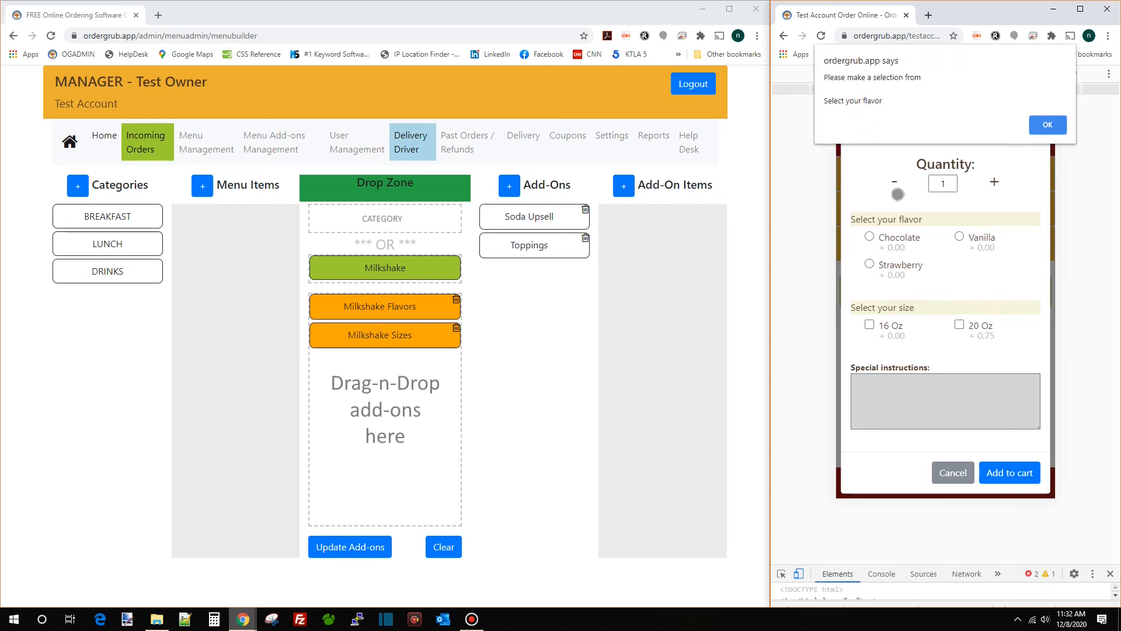
{"action": "left_click", "coordinate": [1038, 125]}
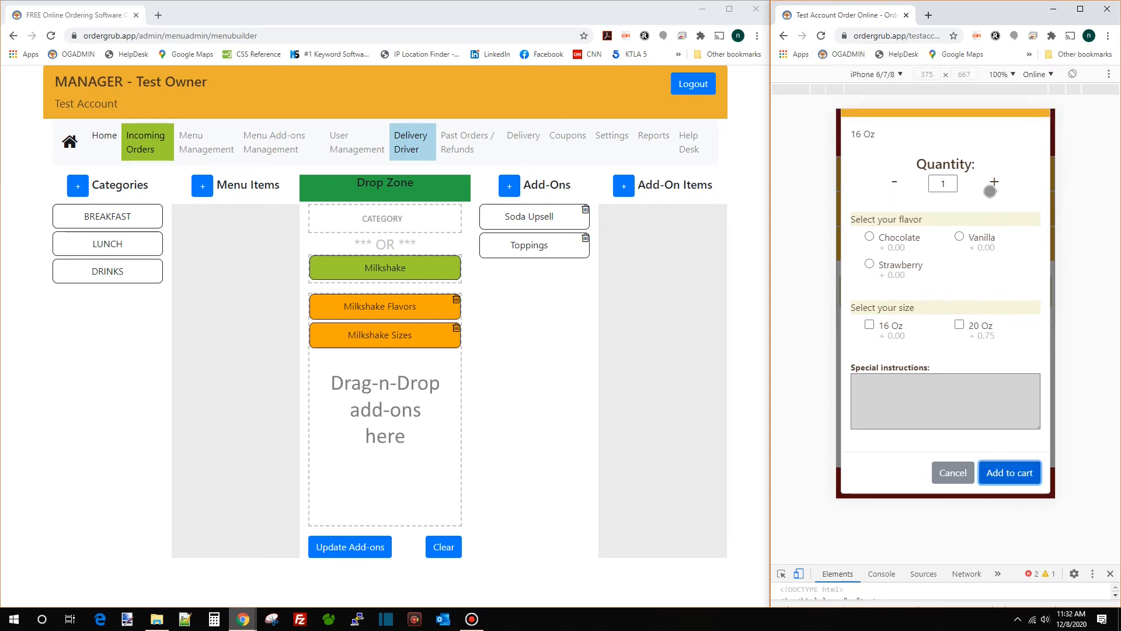
Add a Vanilla 20 Oz Milkshake to the order and review the order totals
{"action": "left_click", "coordinate": [960, 238]}
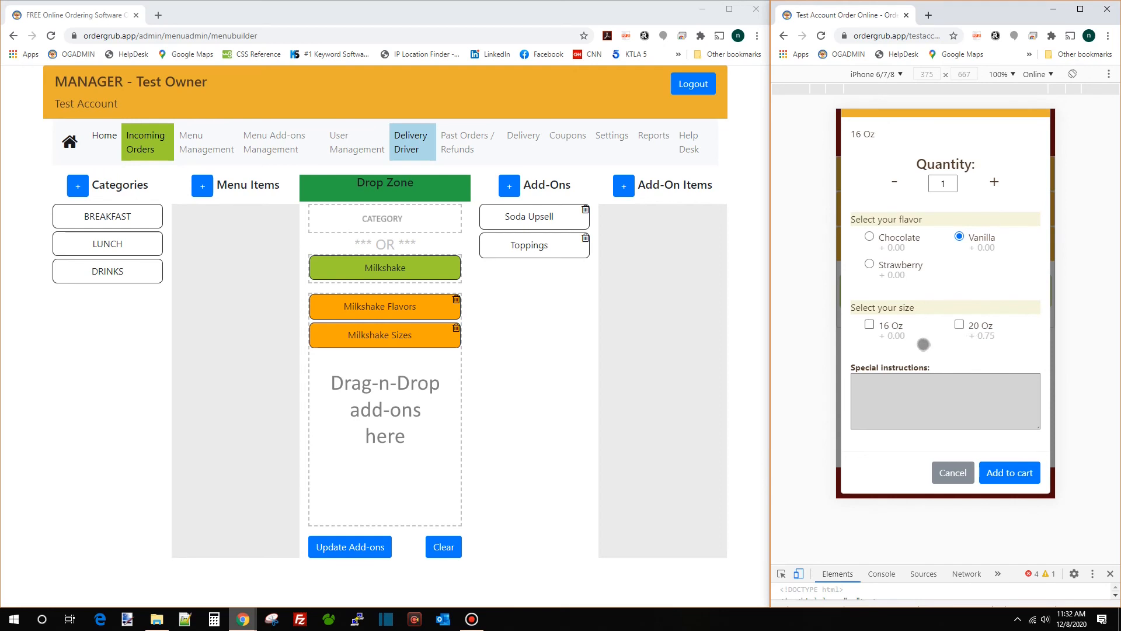
{"action": "left_click", "coordinate": [959, 325]}
{"action": "left_click", "coordinate": [1002, 472]}
{"action": "left_click", "coordinate": [974, 486]}
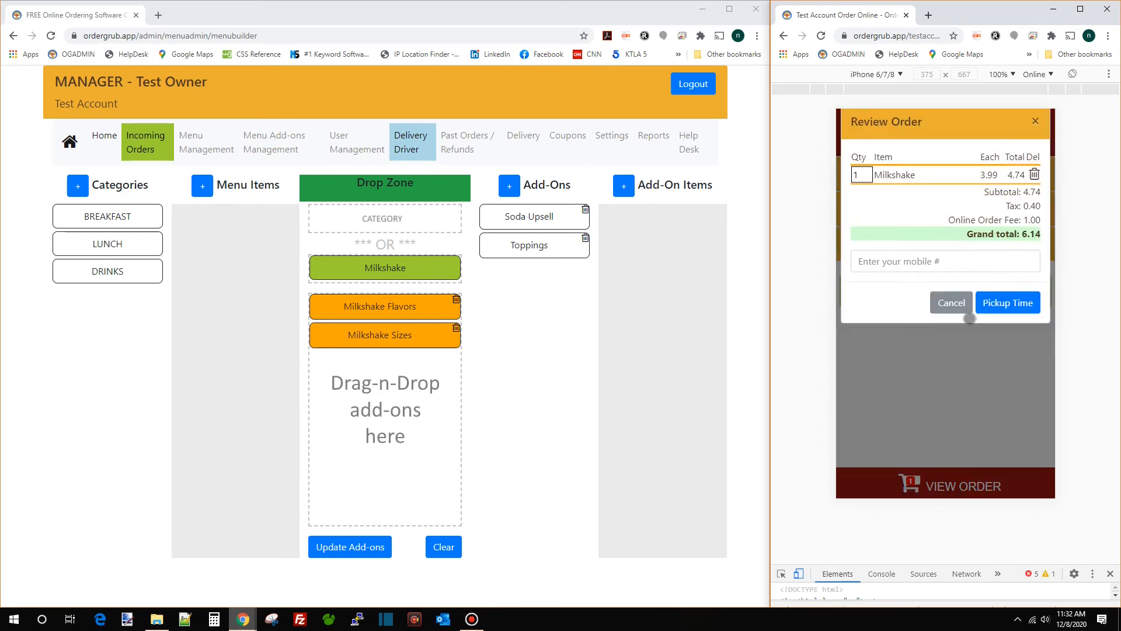
{"action": "left_click", "coordinate": [962, 316]}
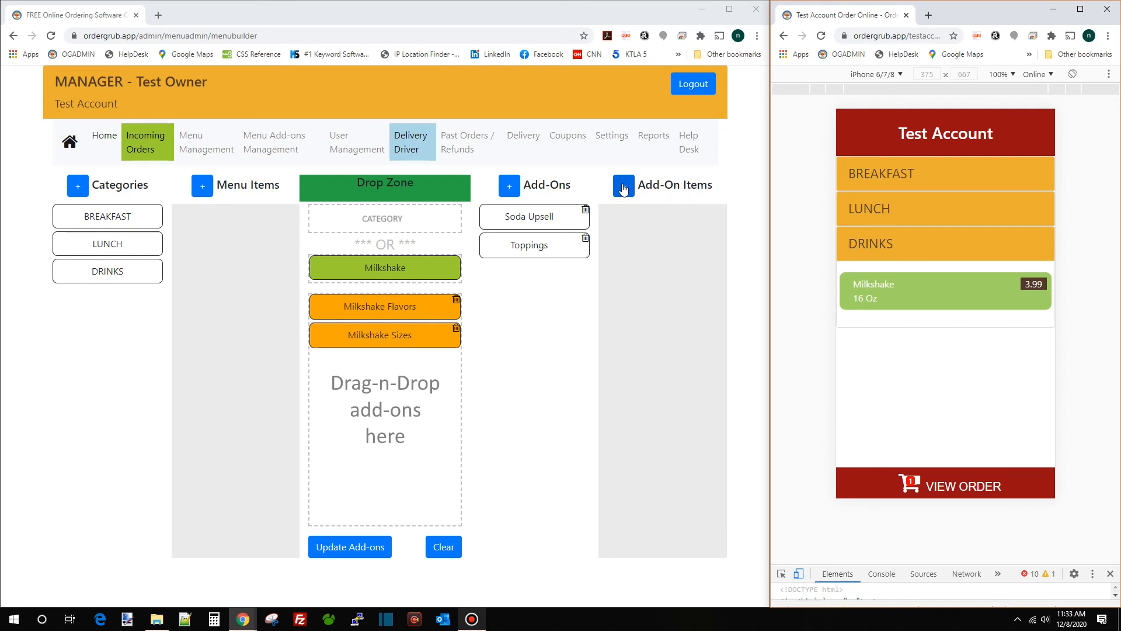
Add a Relish item at 0 to the Toppings add-on for all menu items and save
{"action": "left_click", "coordinate": [537, 246]}
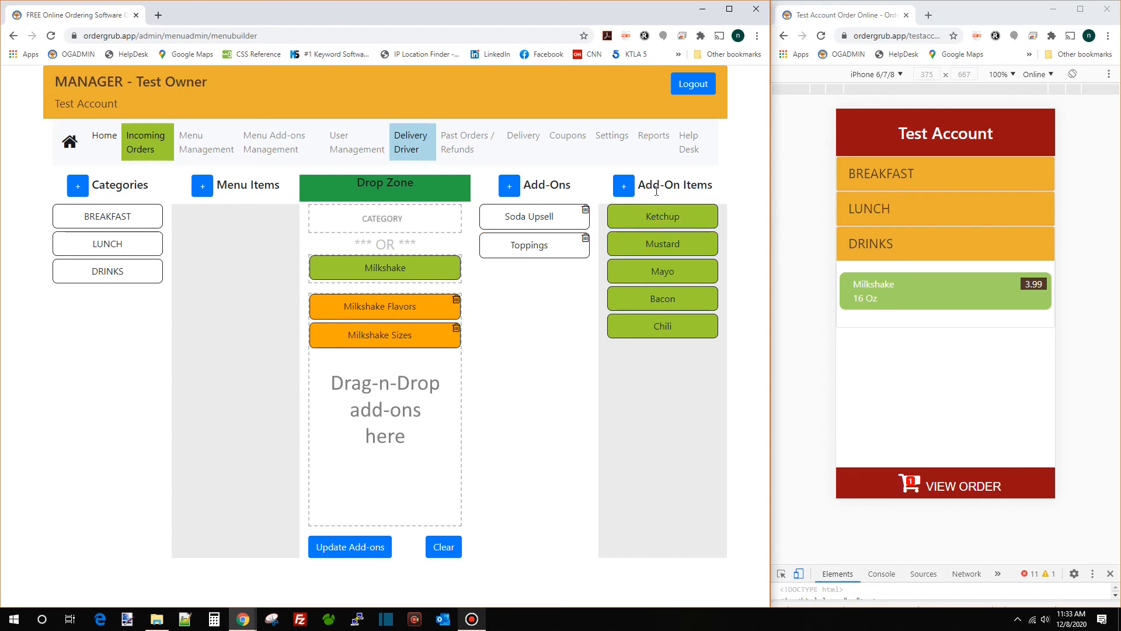
{"action": "left_click", "coordinate": [624, 186]}
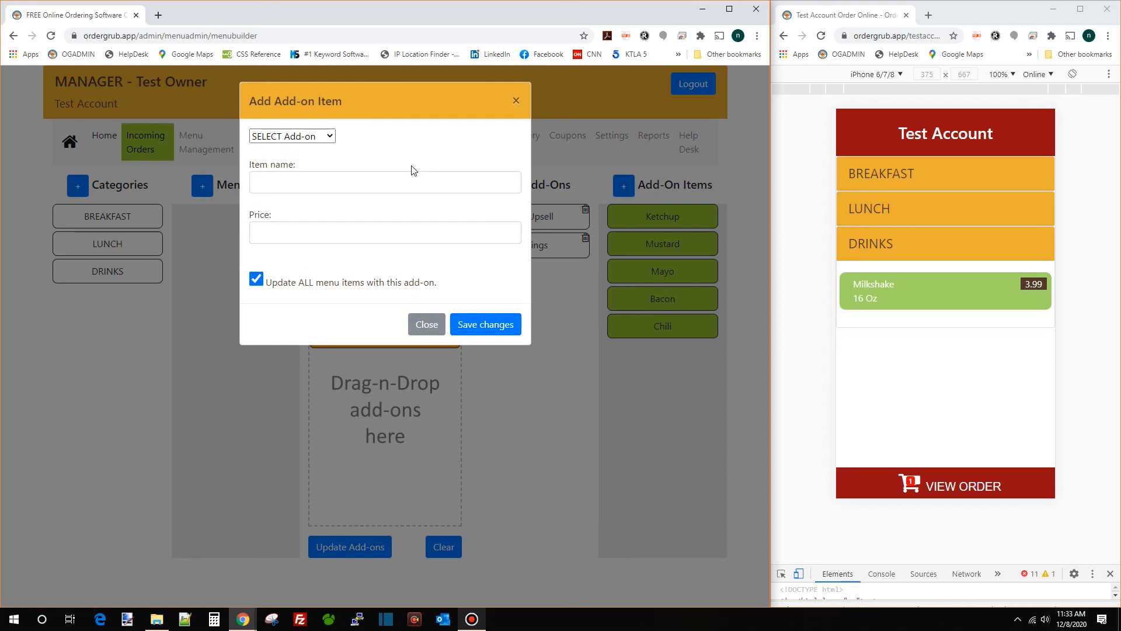
{"action": "left_click", "coordinate": [327, 136]}
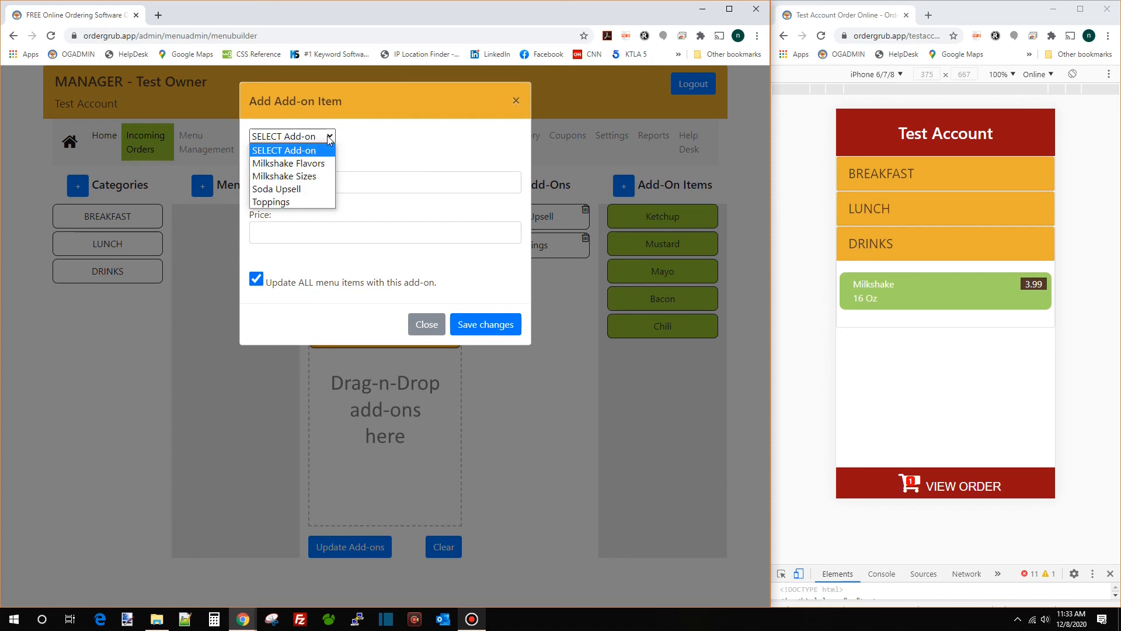
{"action": "left_click", "coordinate": [295, 202]}
{"action": "left_click", "coordinate": [312, 183]}
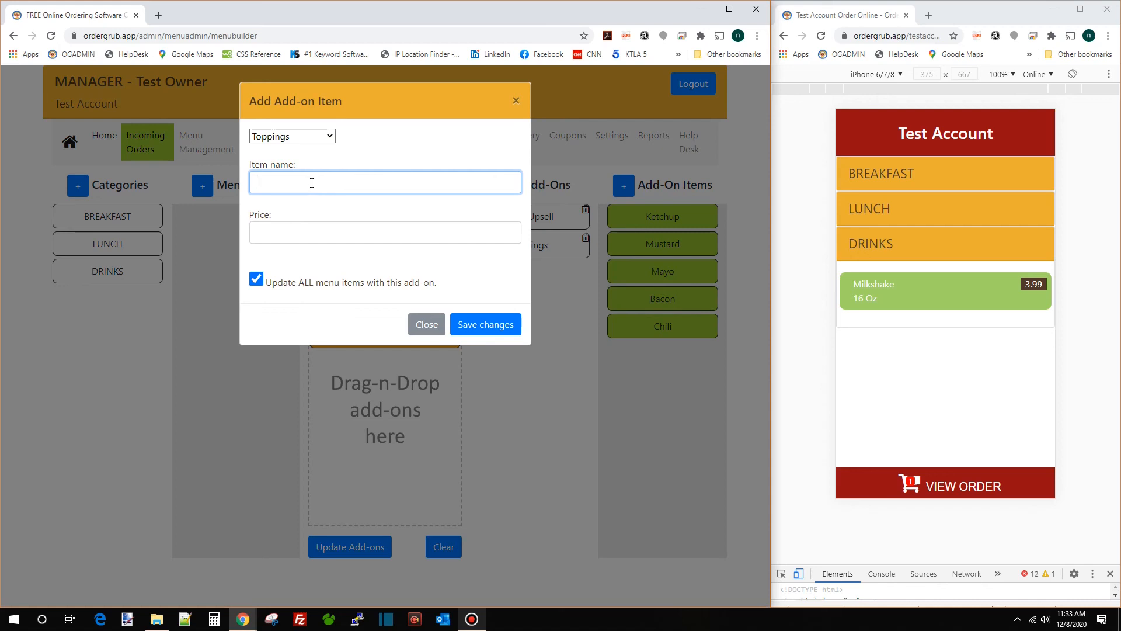
{"action": "type", "text": "Res"}
{"action": "type", "text": "lish"}
{"action": "key", "text": "Tab"}
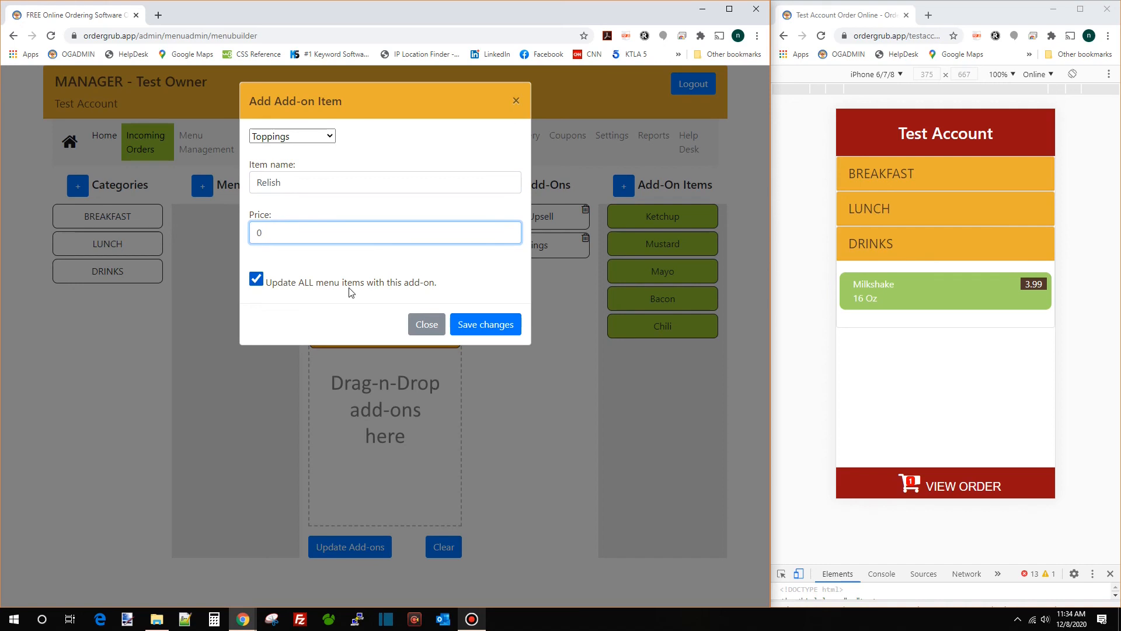
{"action": "left_click", "coordinate": [260, 284]}
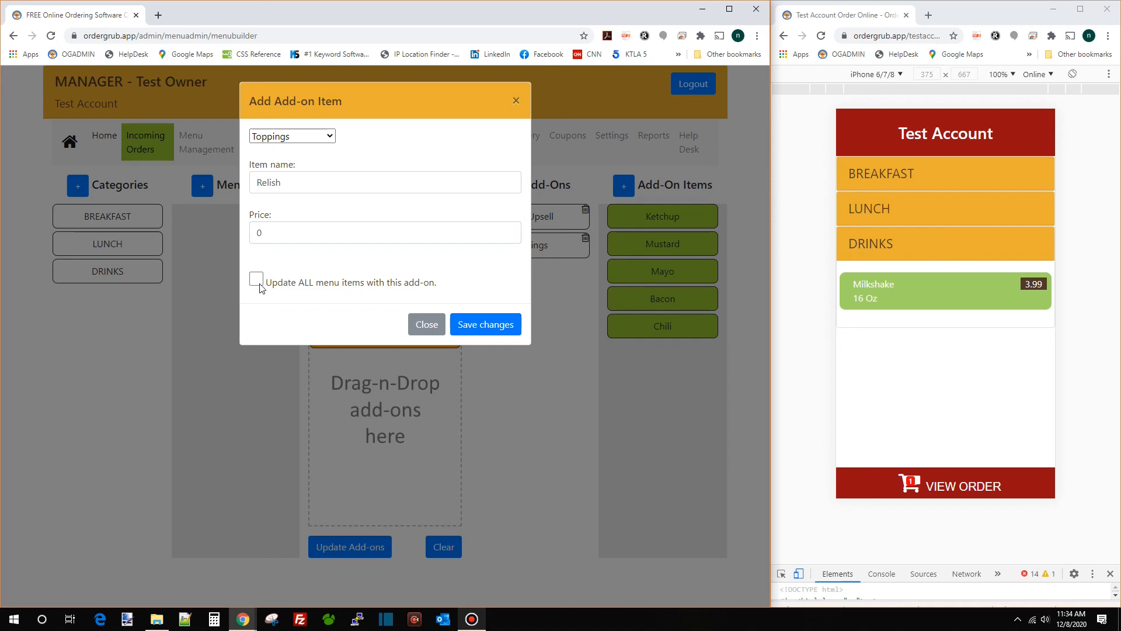
{"action": "left_click", "coordinate": [257, 286]}
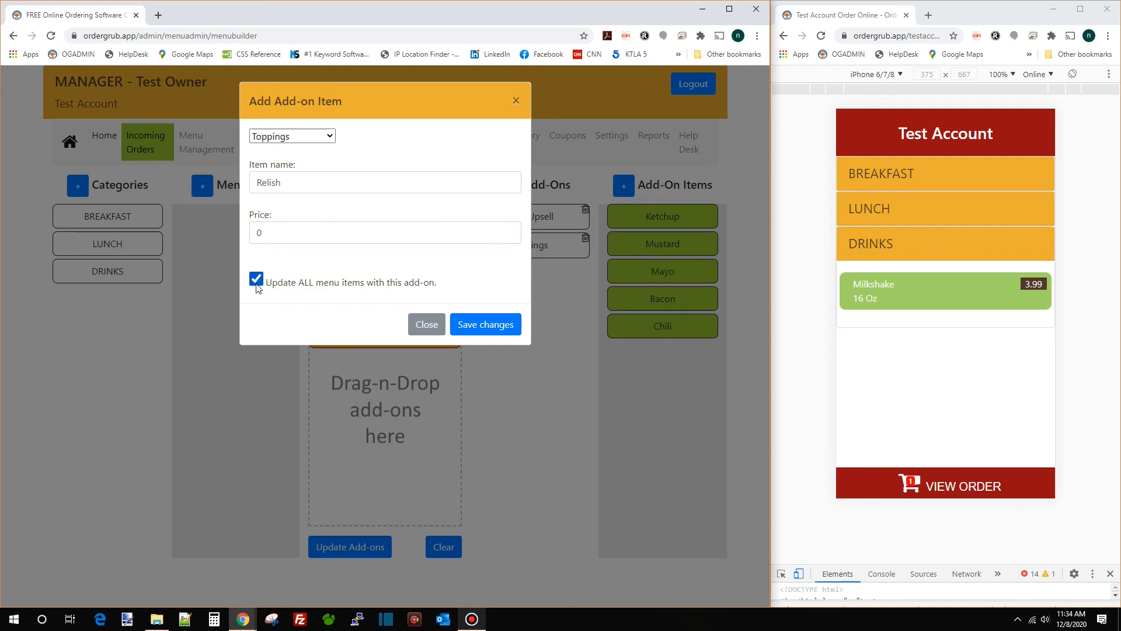
{"action": "left_click", "coordinate": [493, 326]}
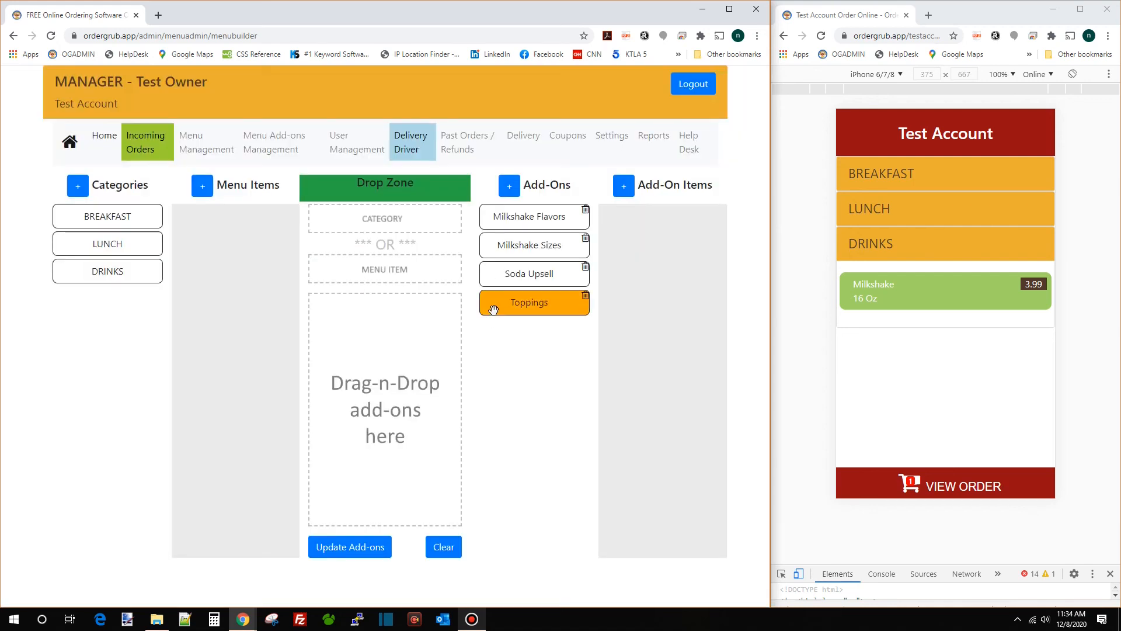
Open LUNCH > Hamburger in the preview to see Relish among the toppings
{"action": "left_click", "coordinate": [910, 202]}
{"action": "left_click", "coordinate": [936, 249]}
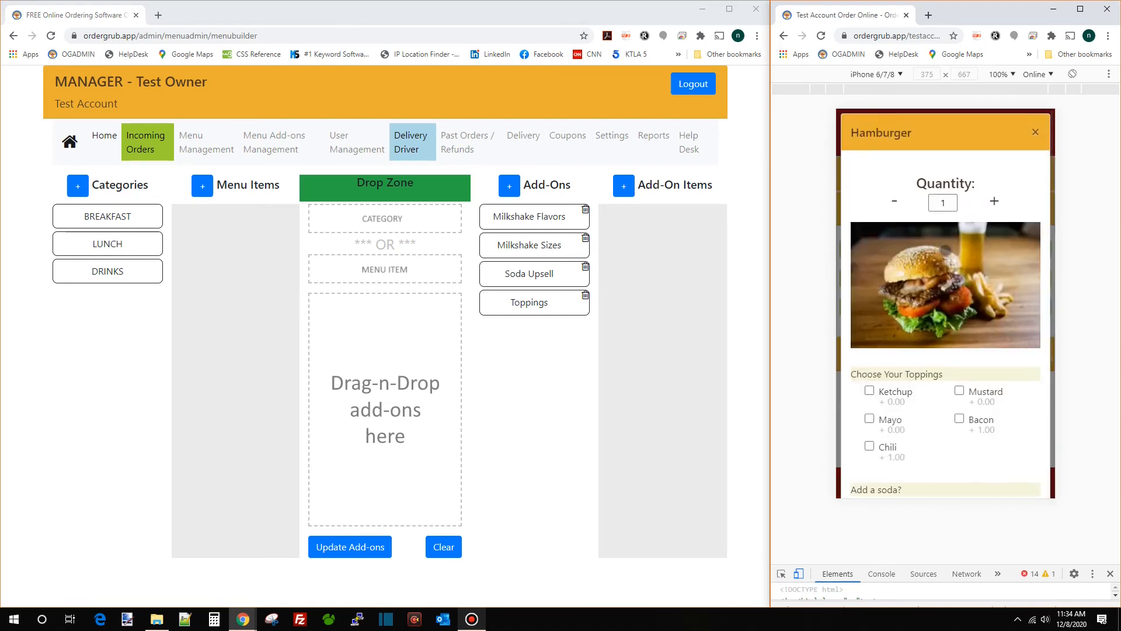
{"action": "scroll", "coordinate": [951, 262], "scroll_direction": "down", "scroll_amount": 4}
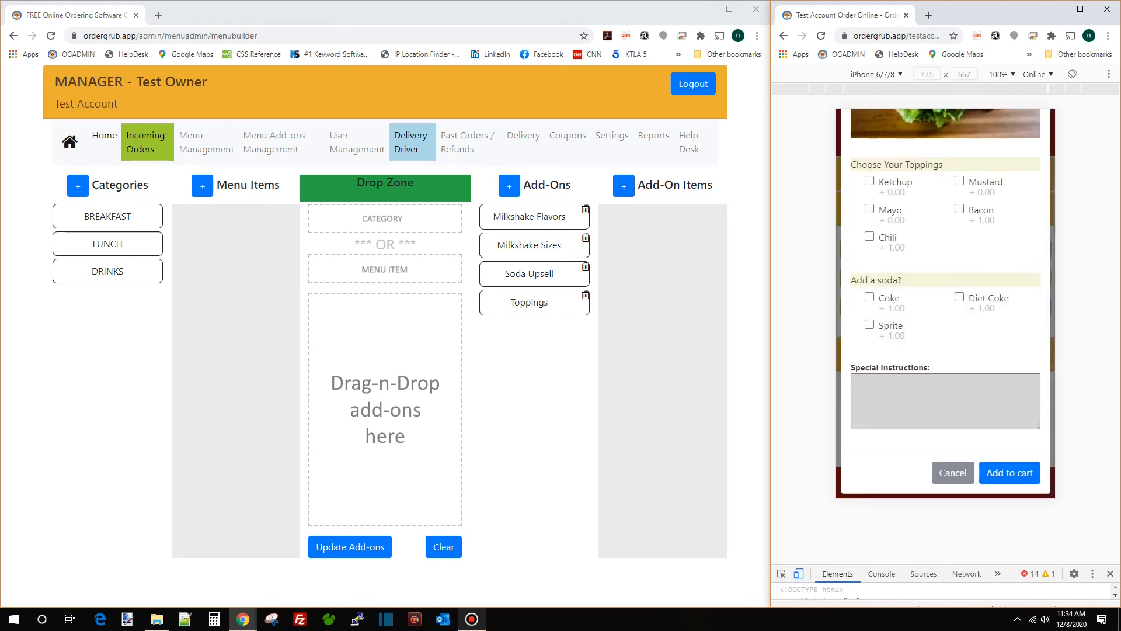
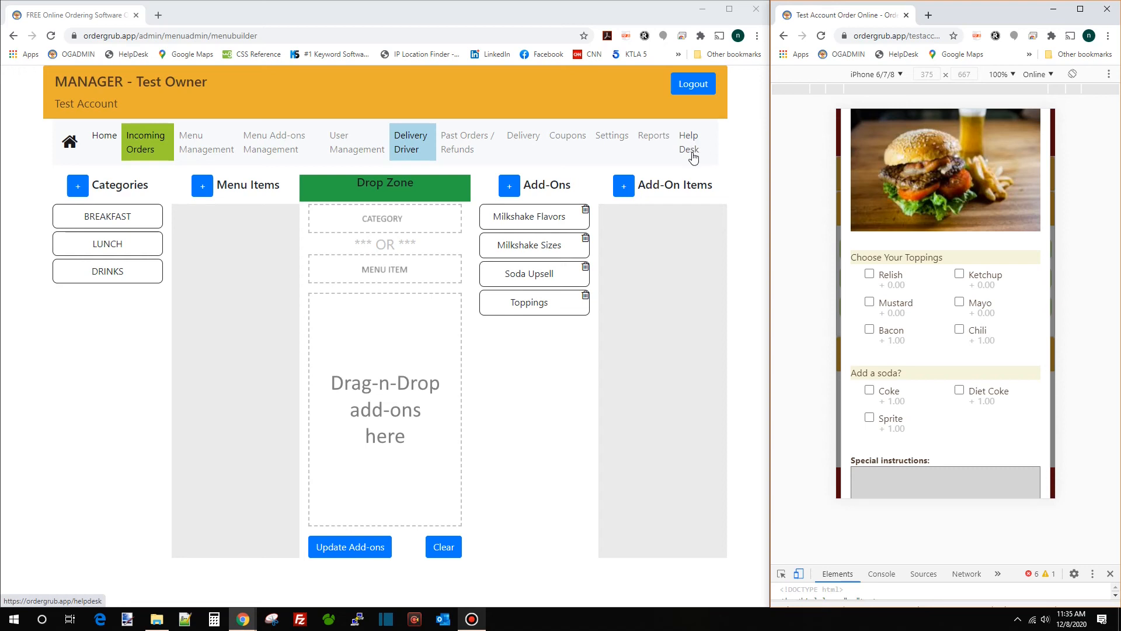
Go to the Home dashboard and follow the 'NOTIFICATION PHONE is not set' link
{"action": "left_click", "coordinate": [105, 136]}
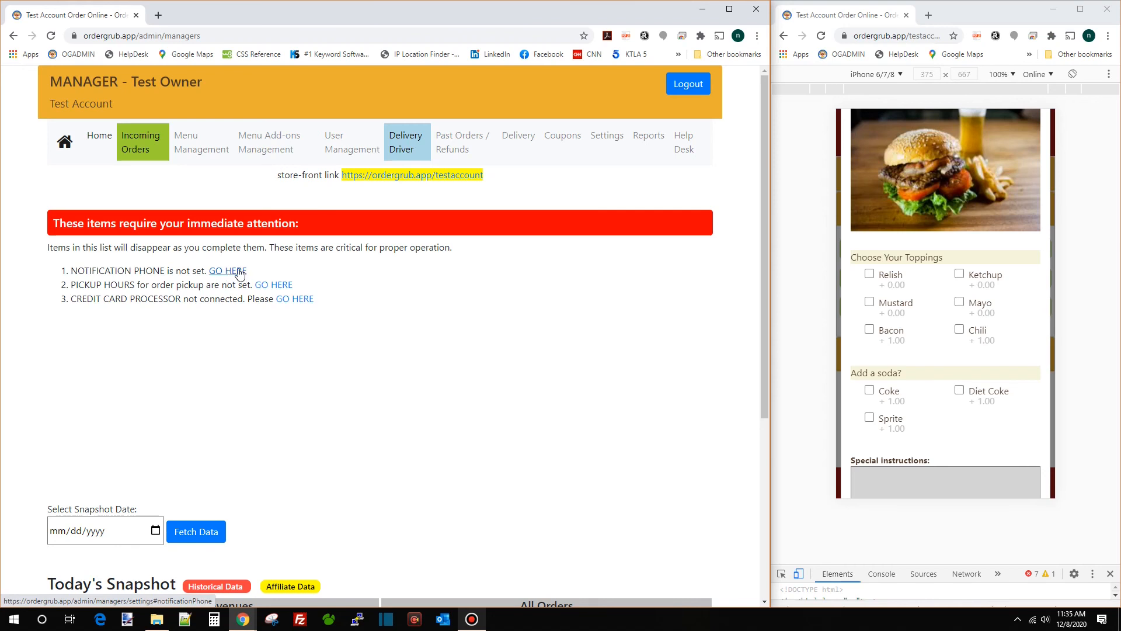
{"action": "left_click", "coordinate": [239, 272]}
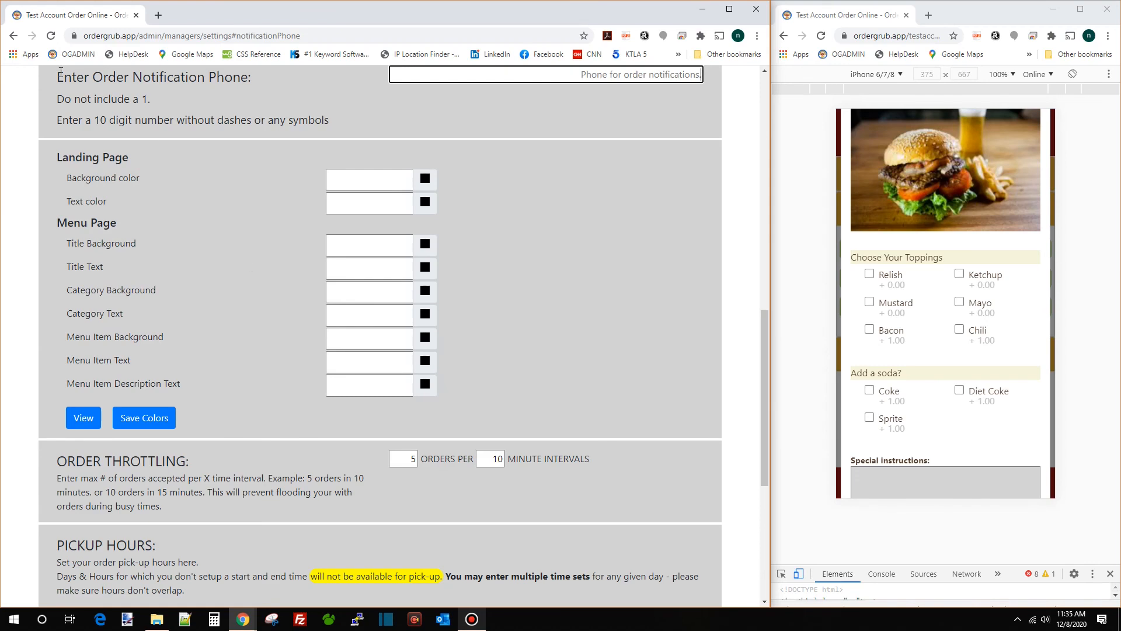
Enter a 10-digit order notification phone number, then go back to the dashboard
{"action": "left_click_drag", "start_coordinate": [60, 71], "coordinate": [588, 86]}
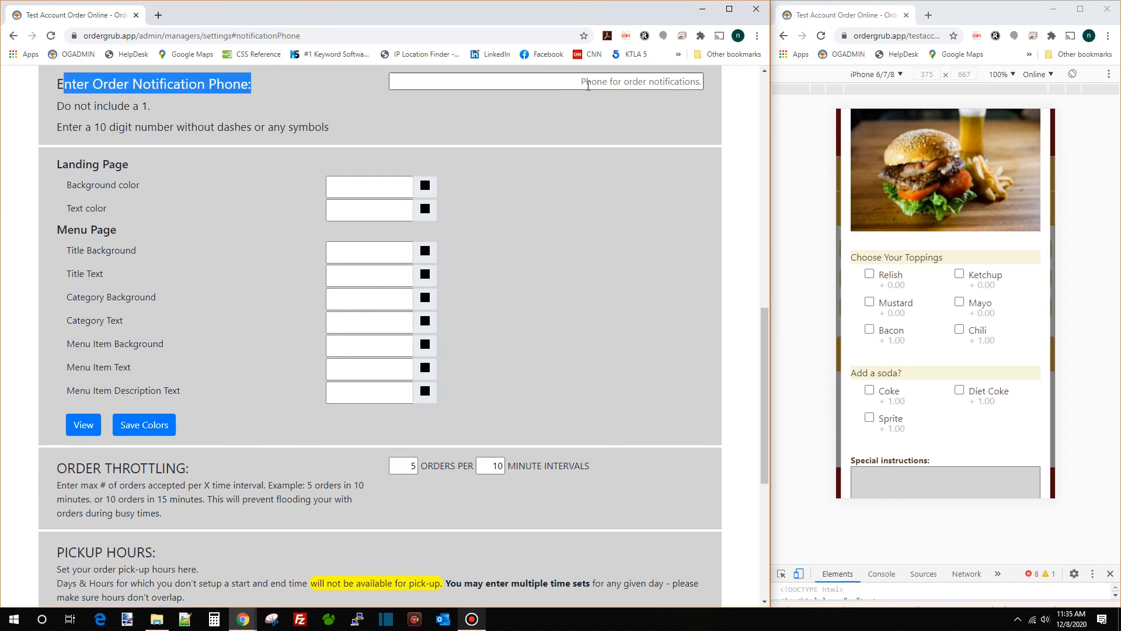
{"action": "left_click", "coordinate": [589, 85]}
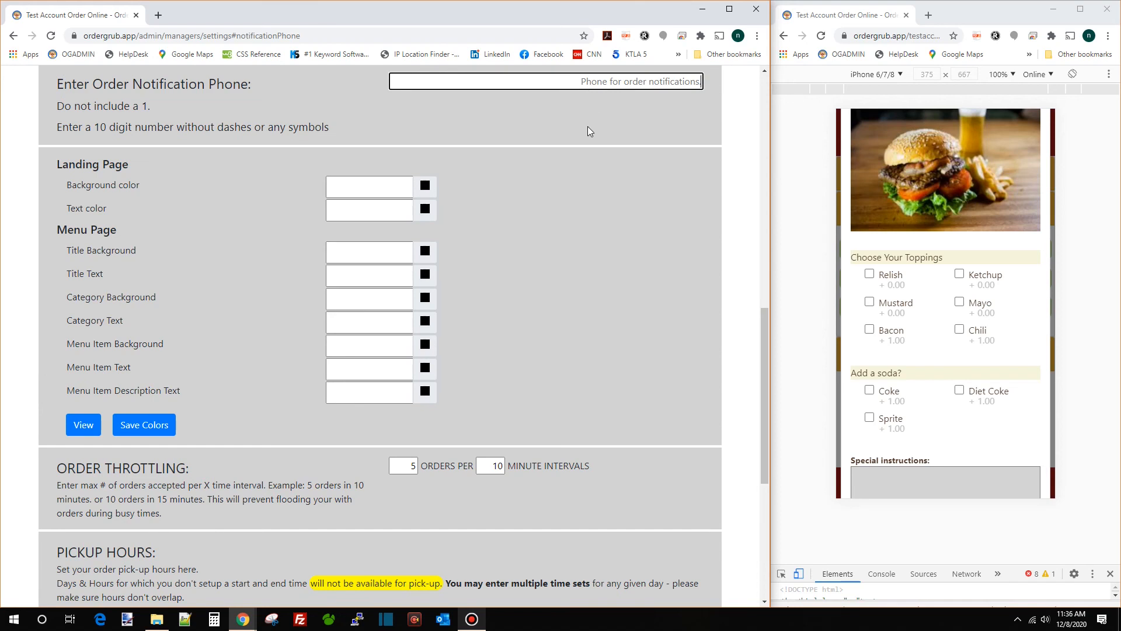
{"action": "type", "text": "555555"}
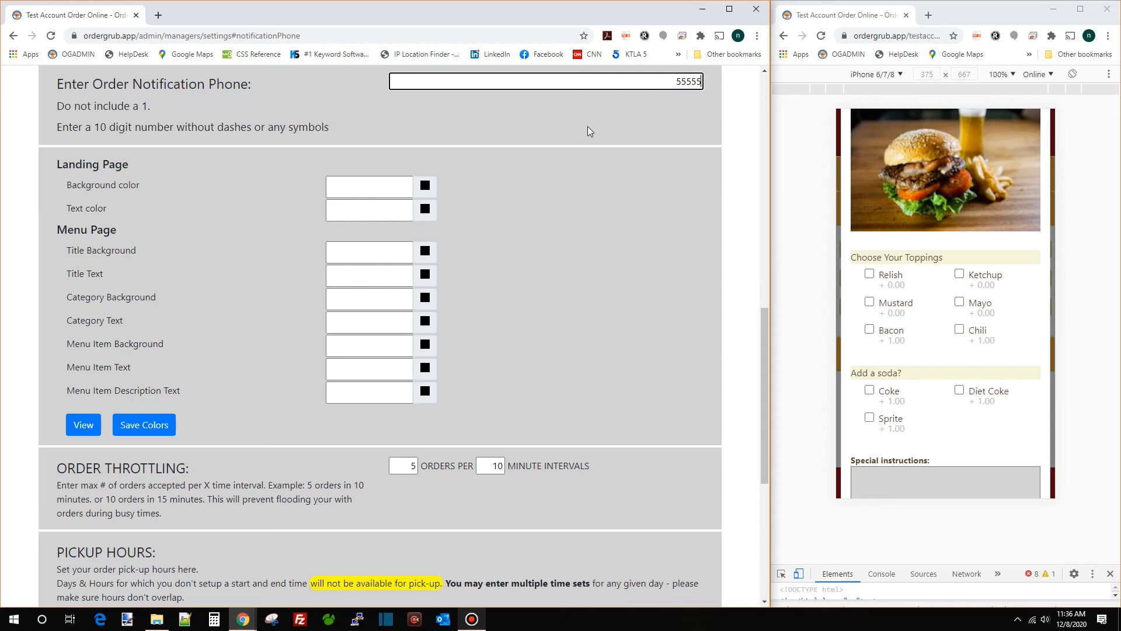
{"action": "type", "text": "55"}
{"action": "key", "text": "Tab"}
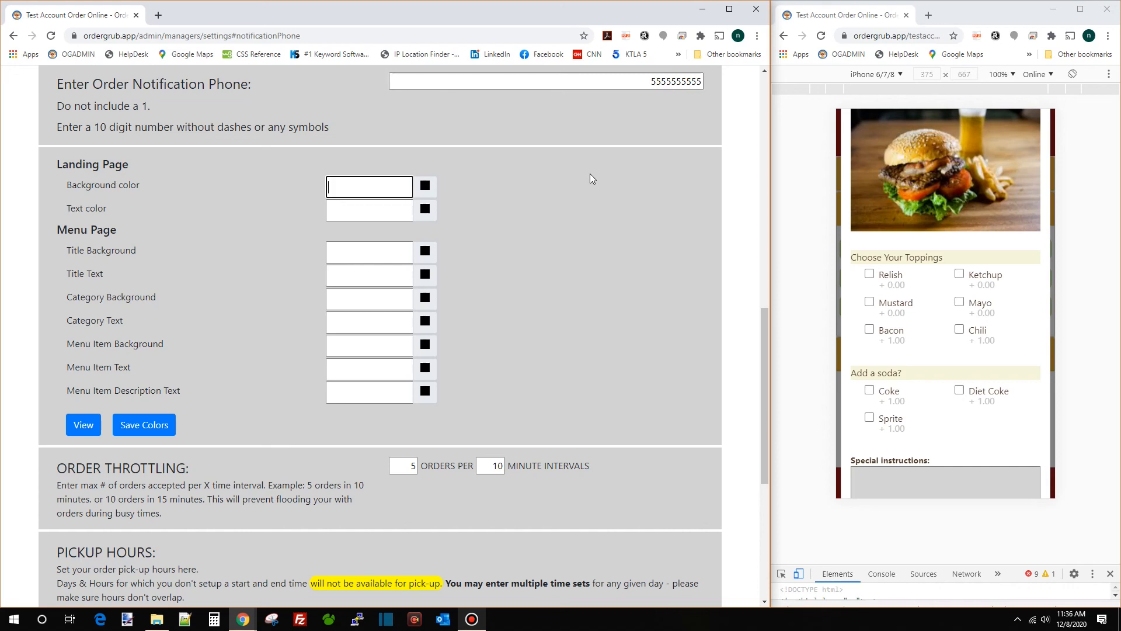
{"action": "left_click", "coordinate": [13, 36]}
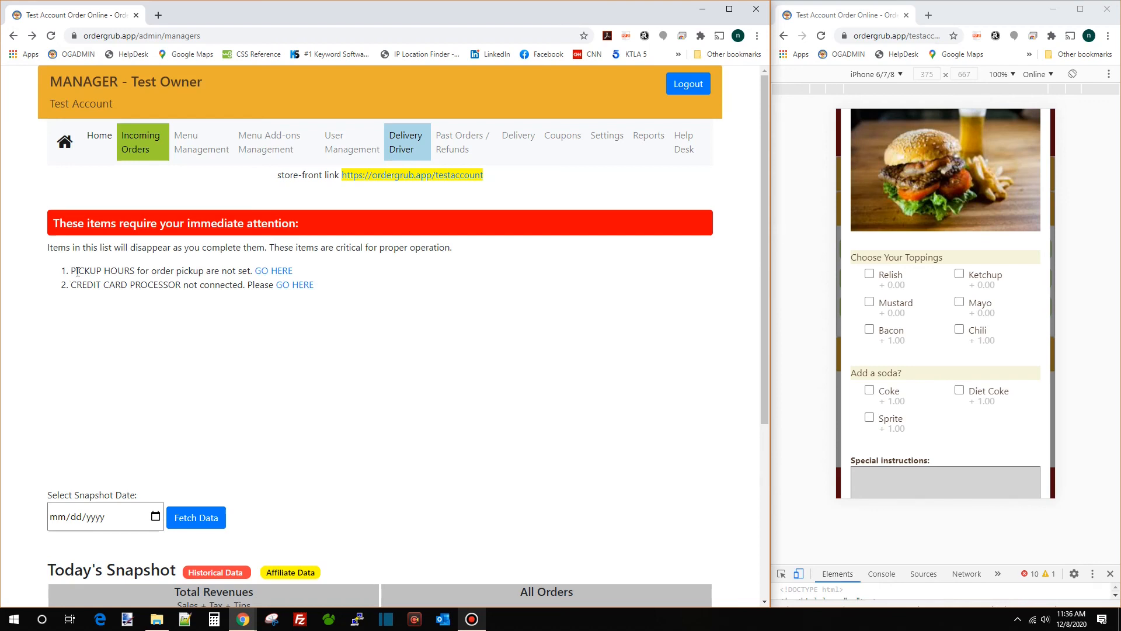
In Pickup Hours, set up a Monday slot from 10:45 am to 3:15 pm
{"action": "left_click_drag", "start_coordinate": [70, 271], "coordinate": [238, 273]}
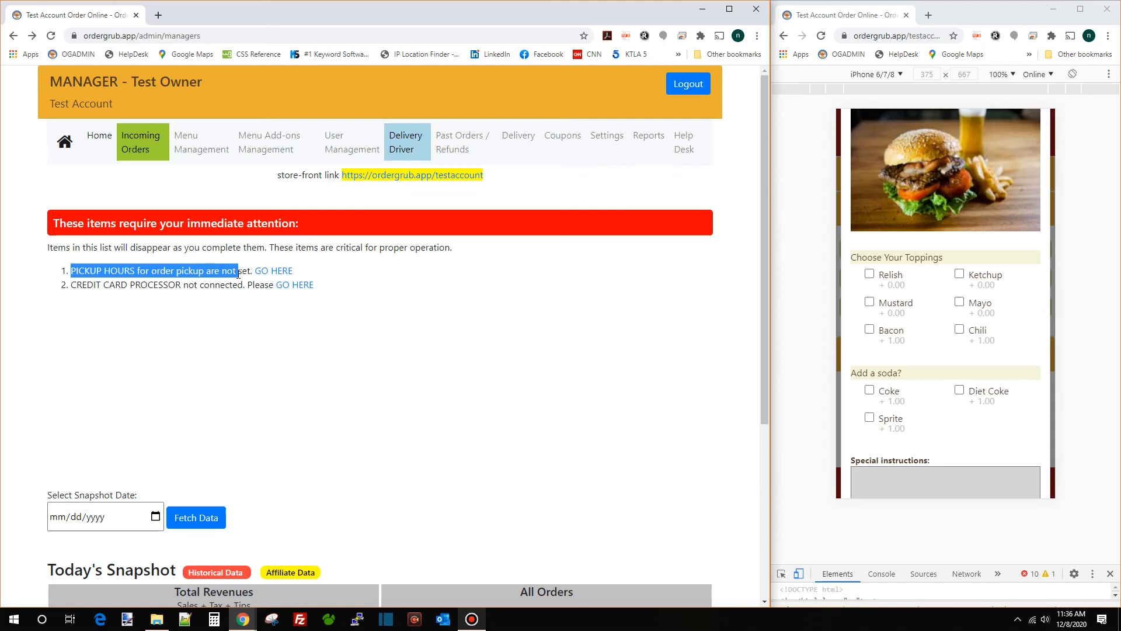
{"action": "left_click", "coordinate": [286, 272]}
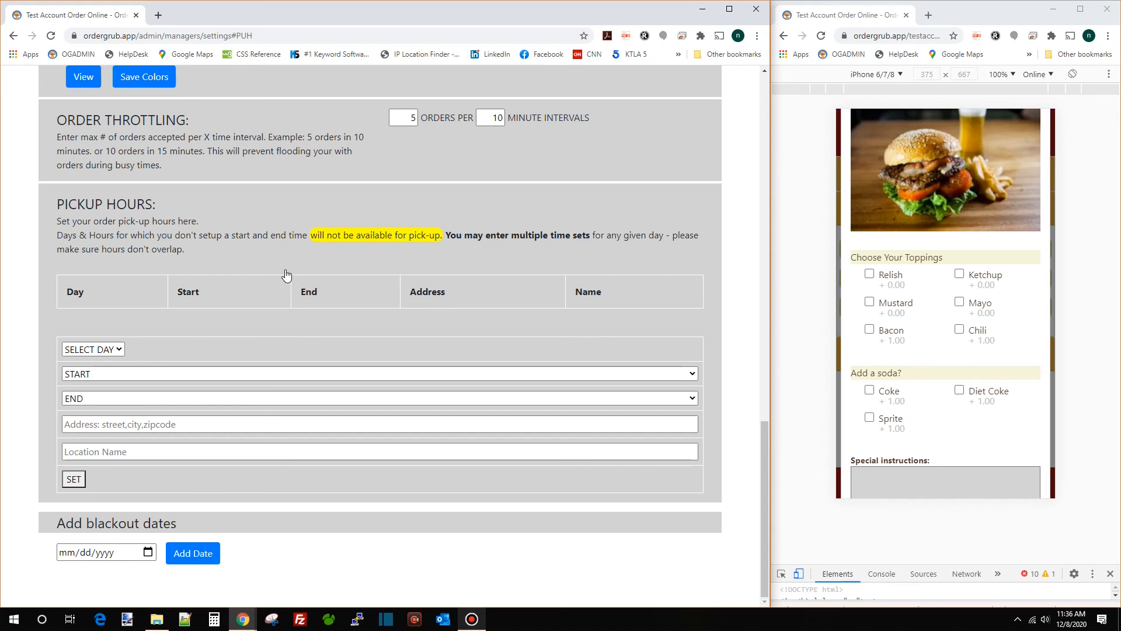
{"action": "left_click", "coordinate": [110, 350]}
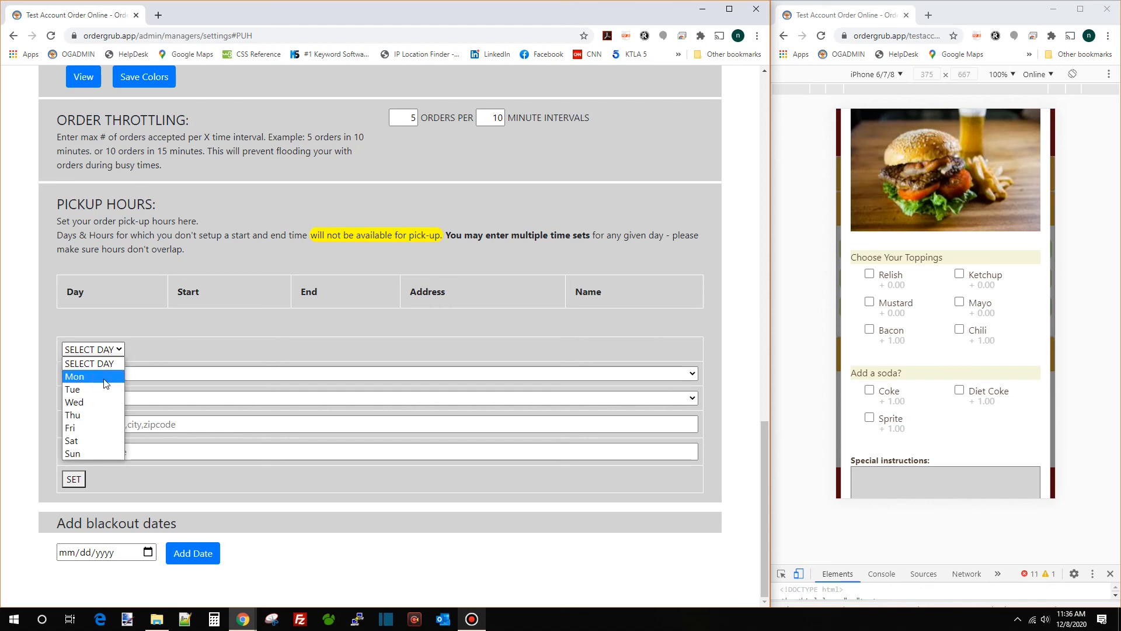
{"action": "left_click", "coordinate": [106, 379]}
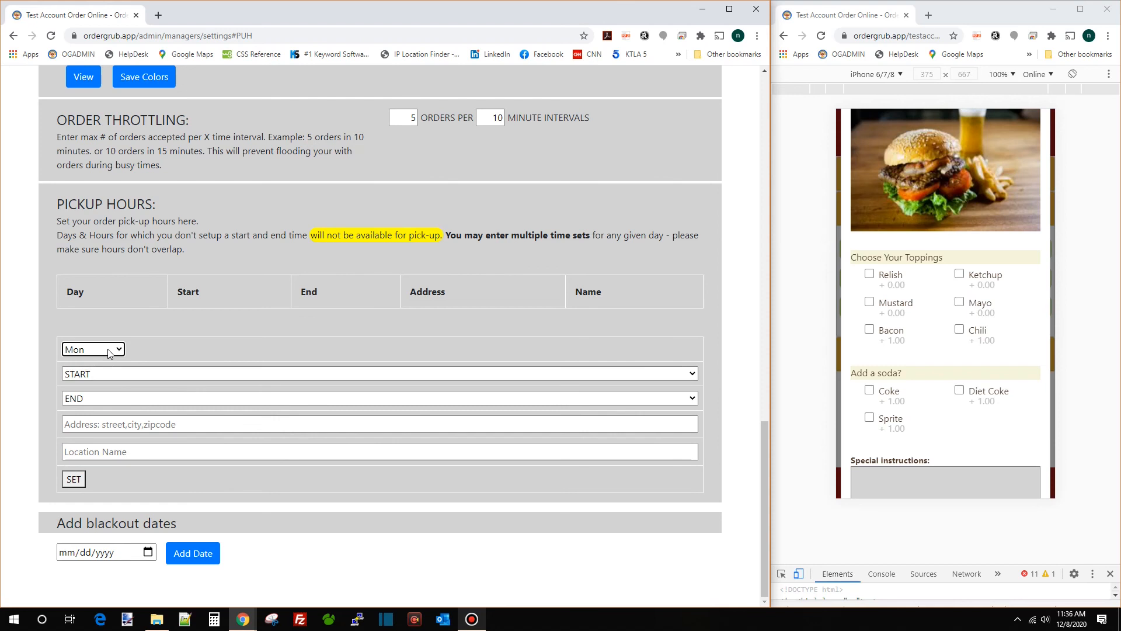
{"action": "left_click", "coordinate": [111, 374]}
{"action": "scroll", "coordinate": [120, 291], "scroll_direction": "down", "scroll_amount": 8}
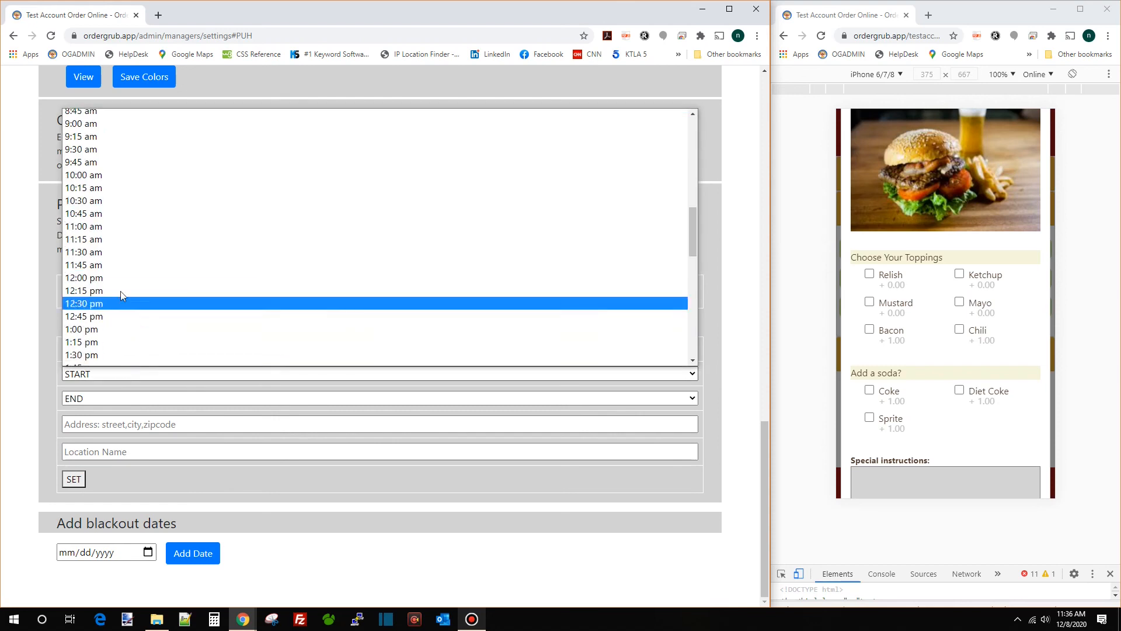
{"action": "left_click", "coordinate": [124, 220]}
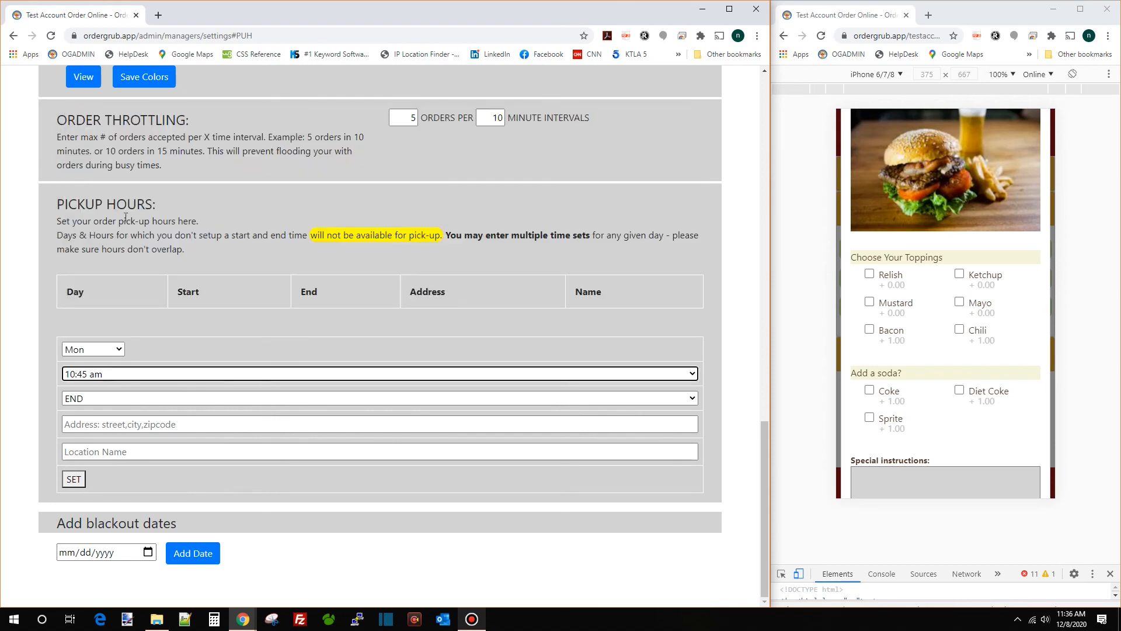
{"action": "left_click", "coordinate": [124, 402]}
{"action": "scroll", "coordinate": [120, 331], "scroll_direction": "down", "scroll_amount": 10}
{"action": "left_click", "coordinate": [120, 329]}
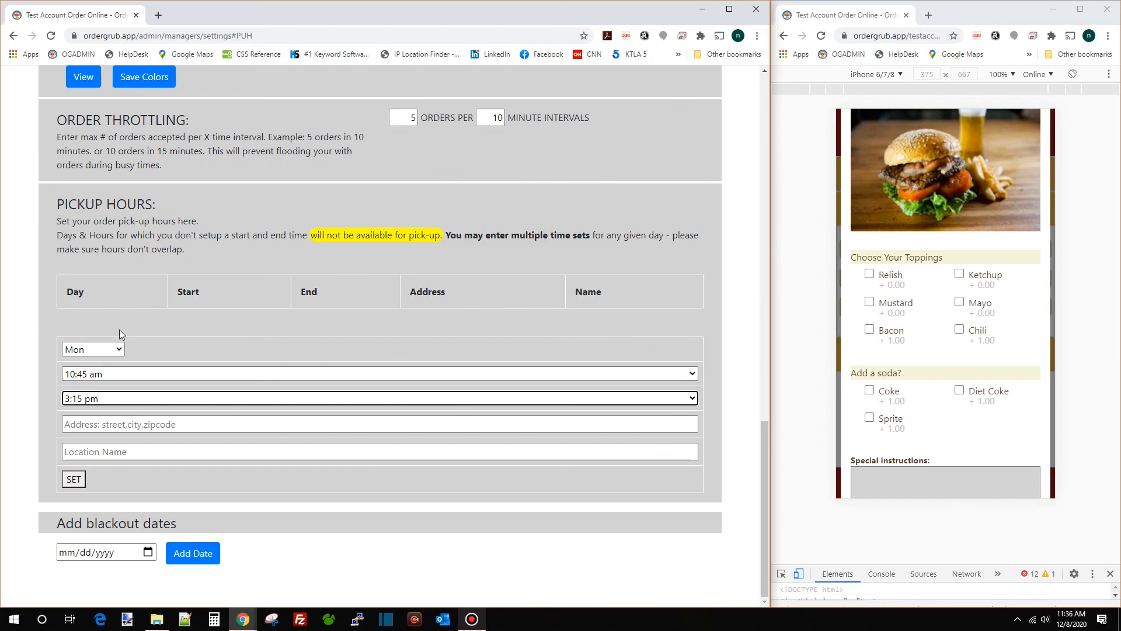
Set the slot's address to the Sugar Land Home Depot, name it 'Home Depoot Parking Lot', and save
{"action": "left_click", "coordinate": [137, 418]}
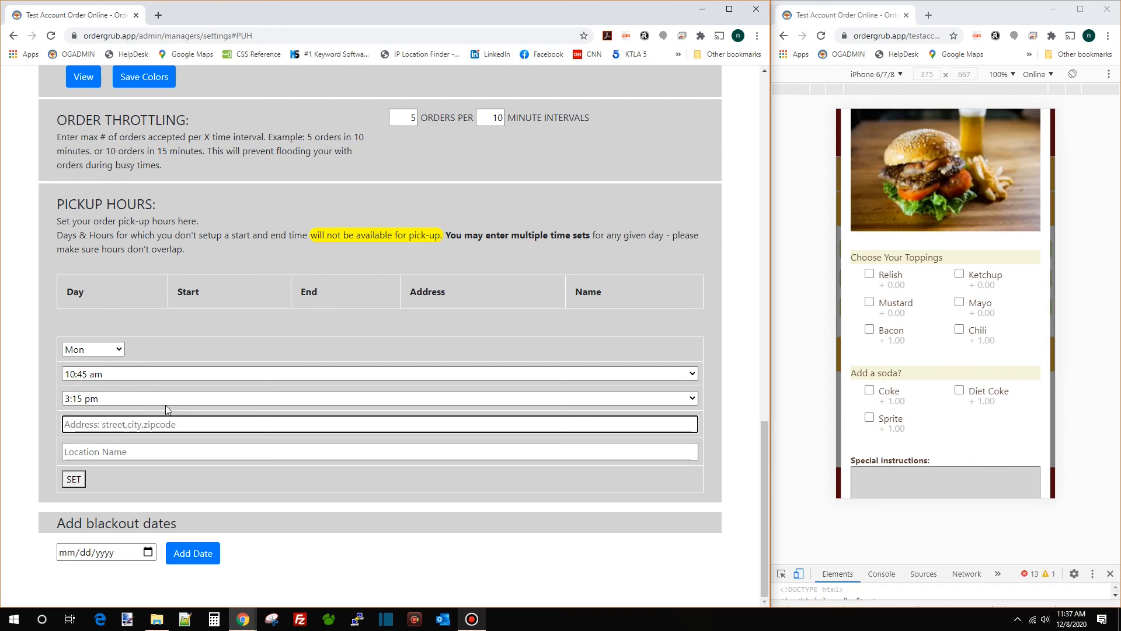
{"action": "type", "text": "home"}
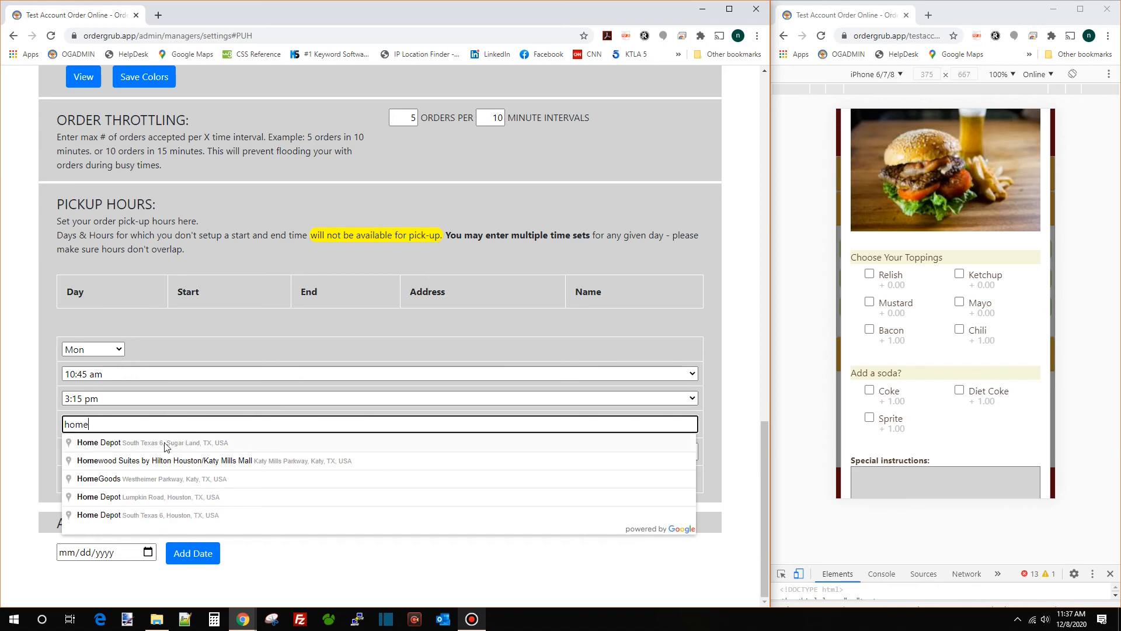
{"action": "left_click", "coordinate": [122, 446]}
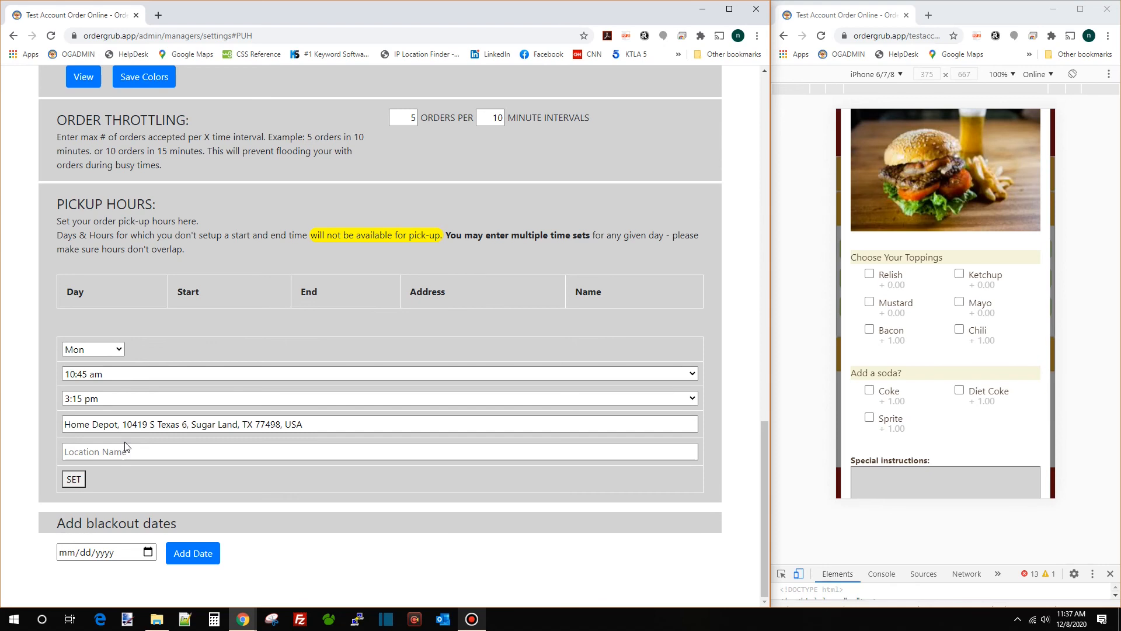
{"action": "left_click", "coordinate": [142, 453]}
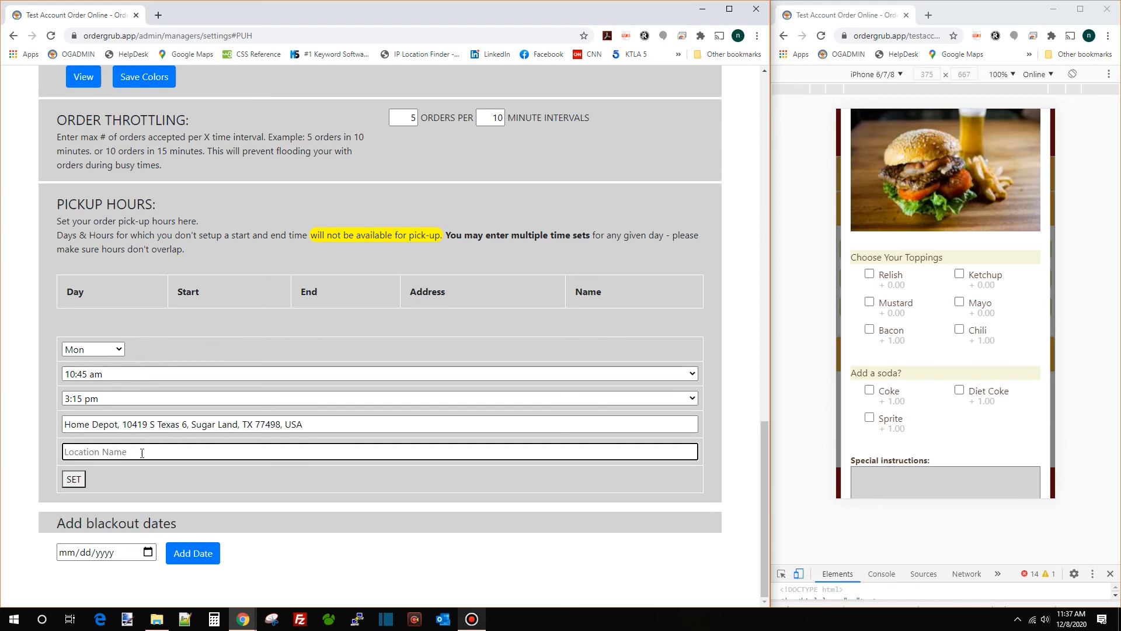
{"action": "type", "text": "Home Depoot Parking Lot"}
{"action": "left_click", "coordinate": [80, 481]}
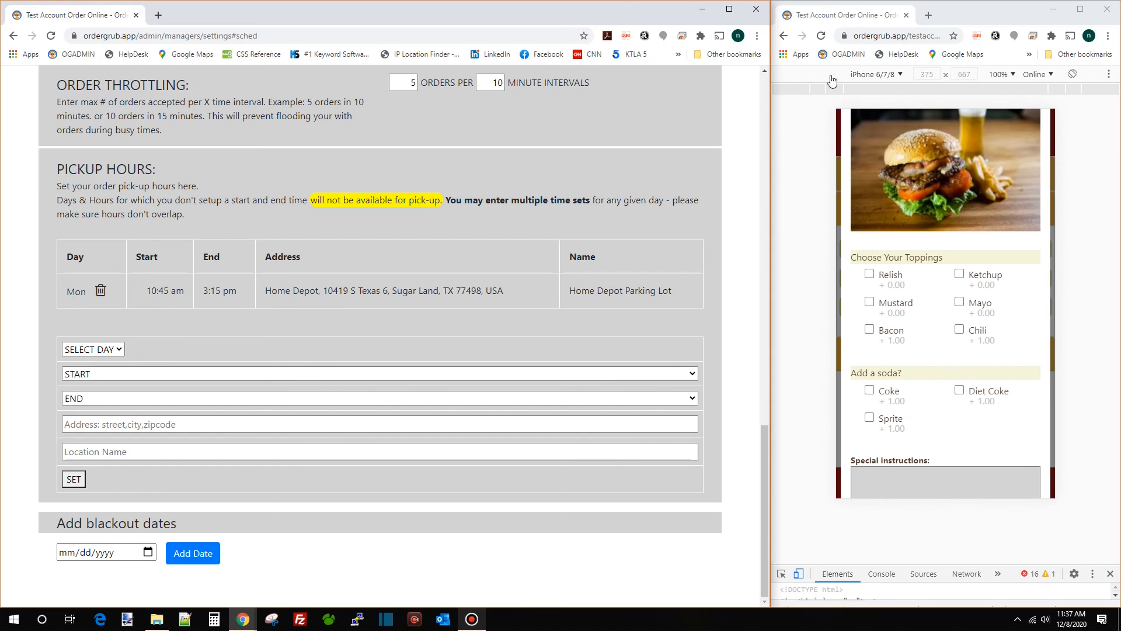
Refresh the storefront preview and view the entire week's locations to find the new Monday slot
{"action": "left_click", "coordinate": [822, 36]}
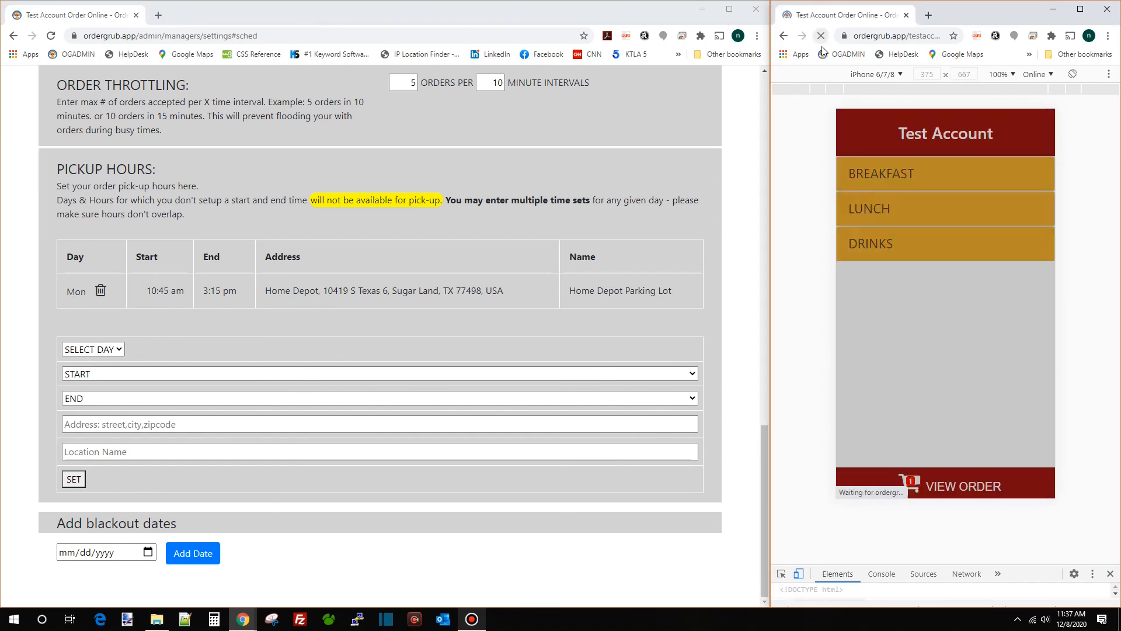
{"action": "left_click", "coordinate": [953, 316]}
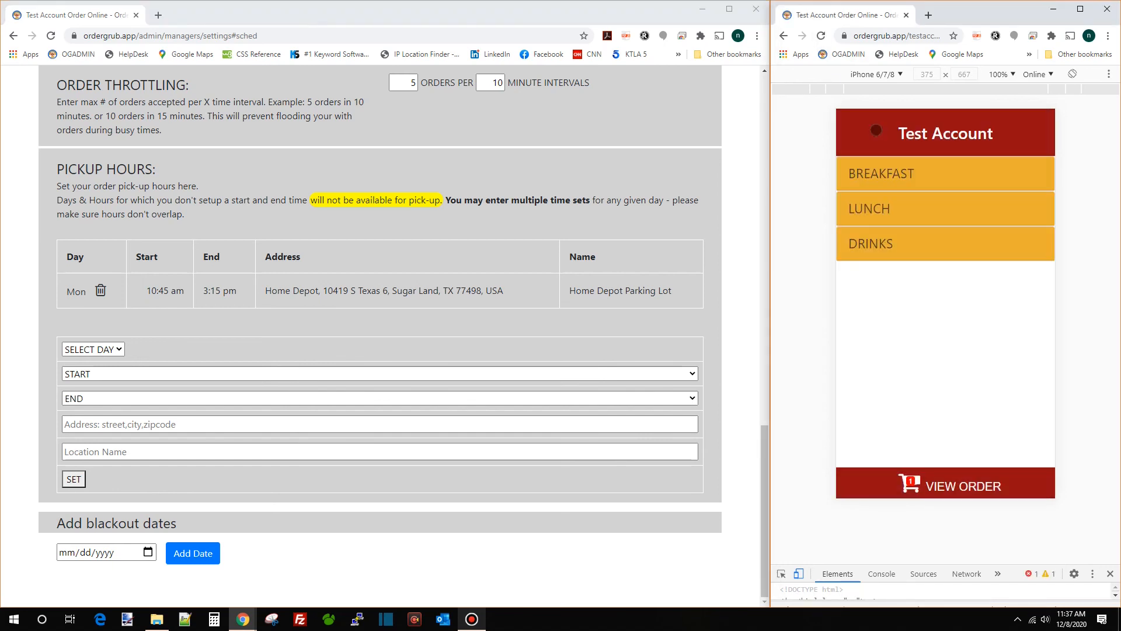
{"action": "left_click", "coordinate": [784, 36]}
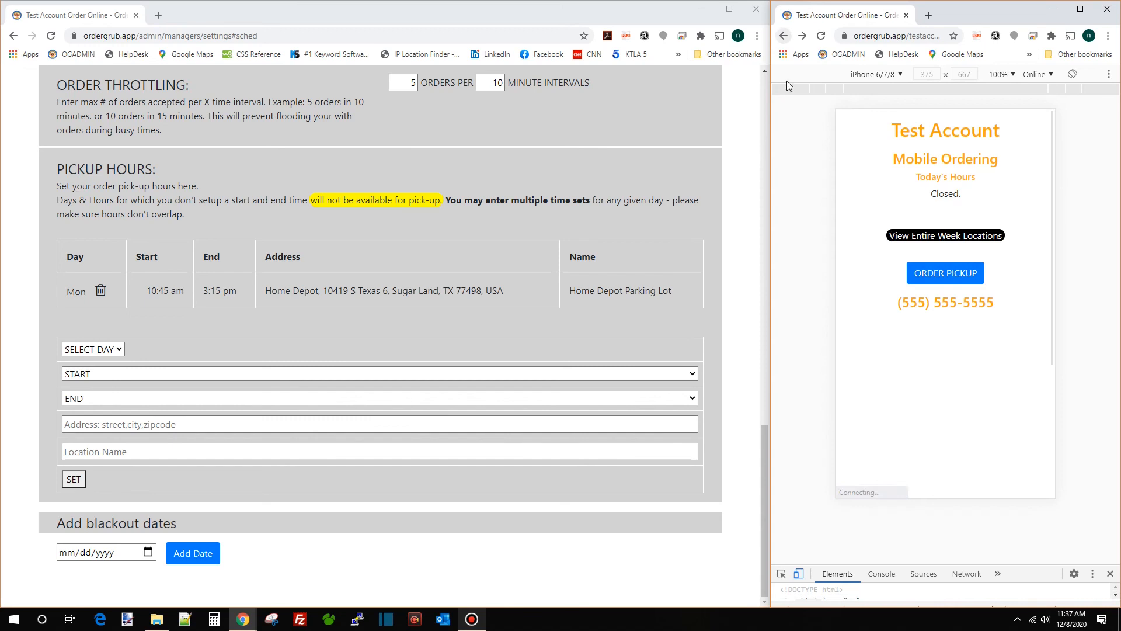
{"action": "left_click", "coordinate": [956, 239]}
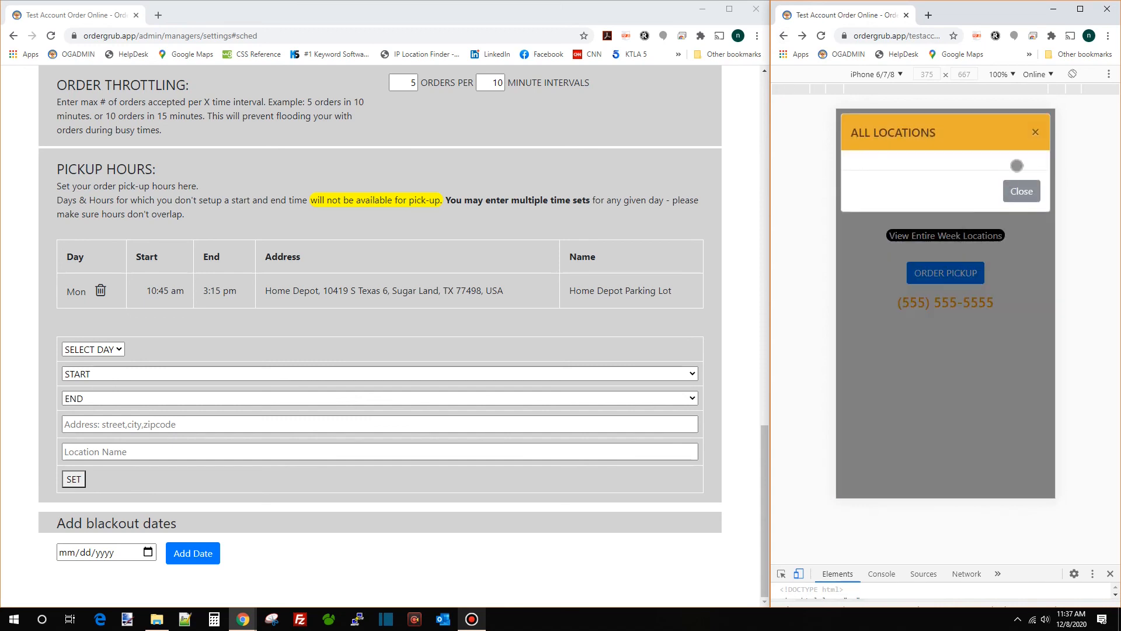
{"action": "left_click", "coordinate": [822, 35]}
{"action": "left_click", "coordinate": [946, 247]}
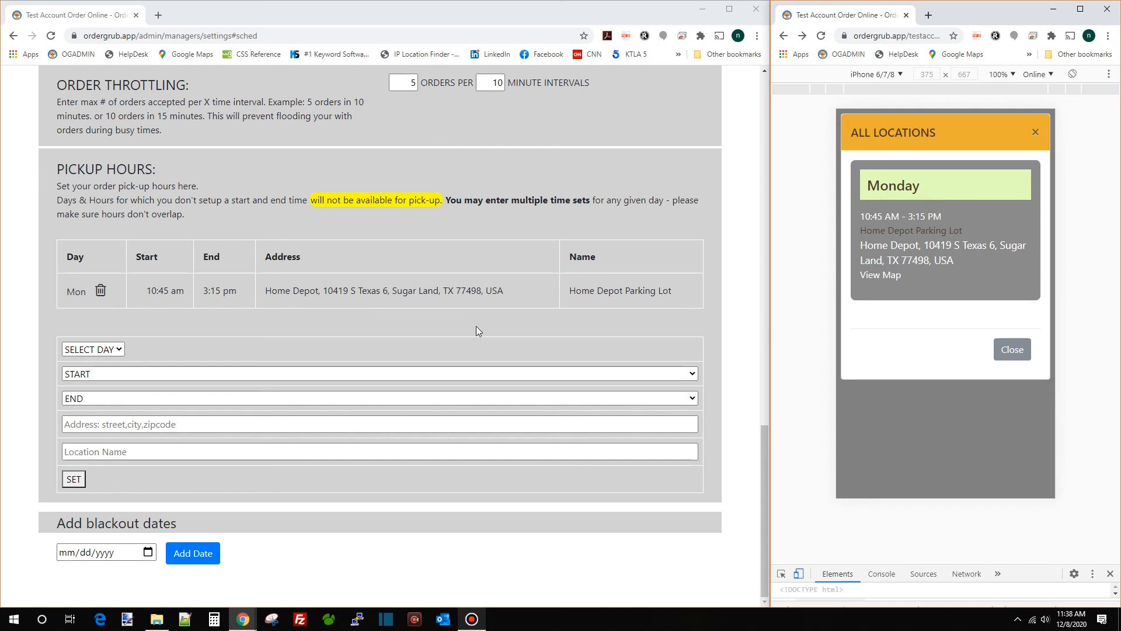
Set up another Monday pickup slot from 7:00 pm to 9:00 pm
{"action": "left_click", "coordinate": [93, 349]}
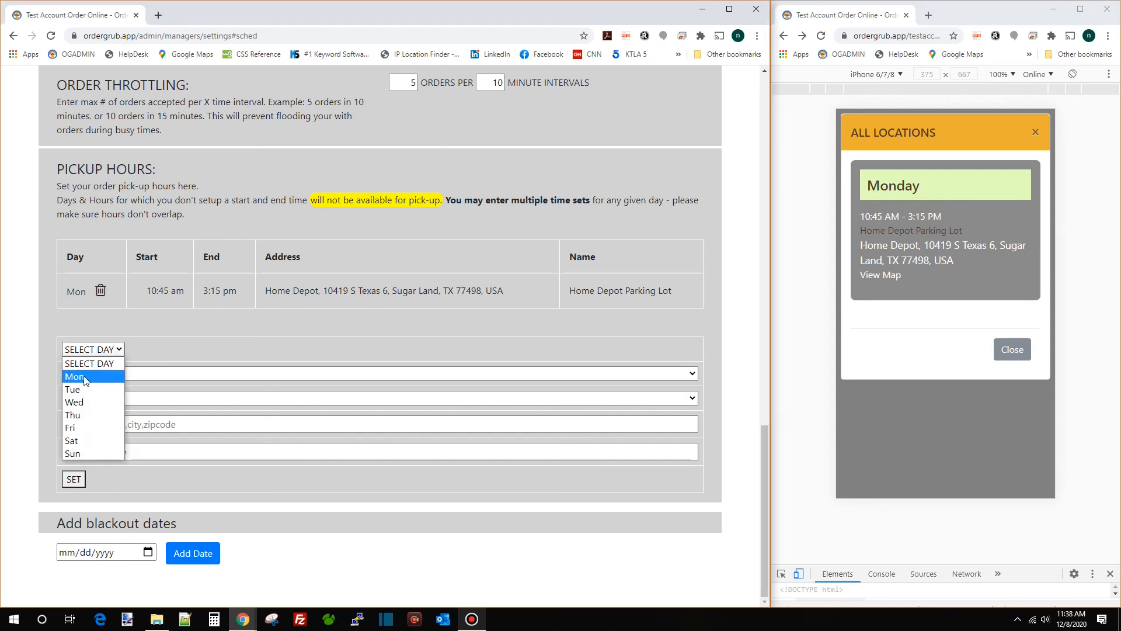
{"action": "left_click", "coordinate": [100, 376]}
{"action": "left_click", "coordinate": [103, 380]}
{"action": "scroll", "coordinate": [117, 345], "scroll_direction": "down", "scroll_amount": 15}
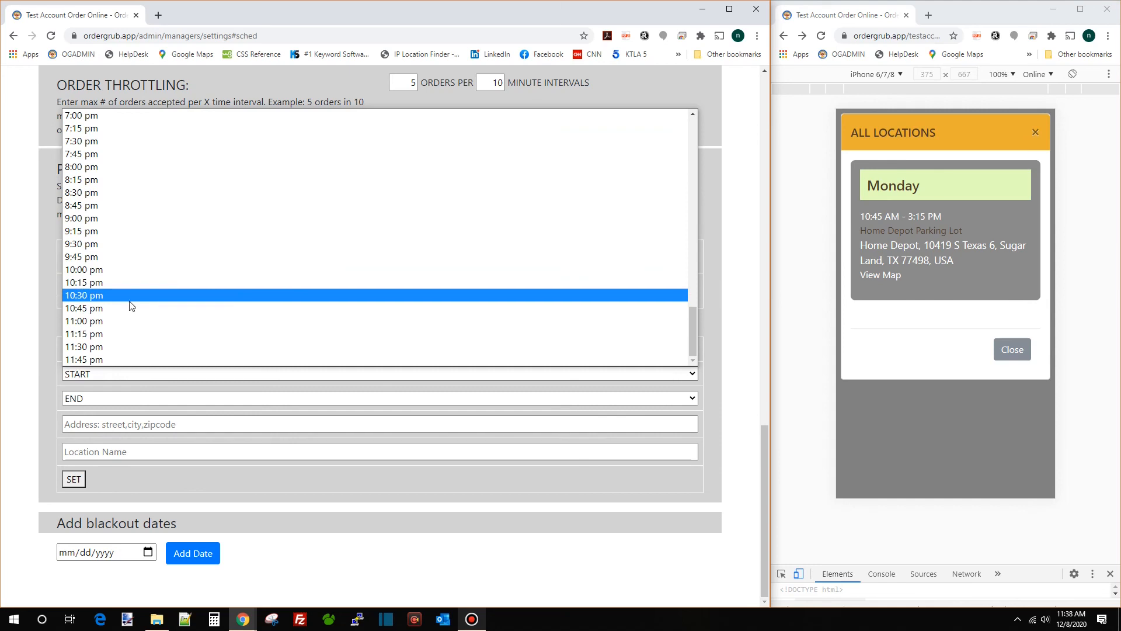
{"action": "left_click", "coordinate": [123, 116]}
{"action": "left_click", "coordinate": [100, 399]}
{"action": "scroll", "coordinate": [140, 324], "scroll_direction": "down", "scroll_amount": 10}
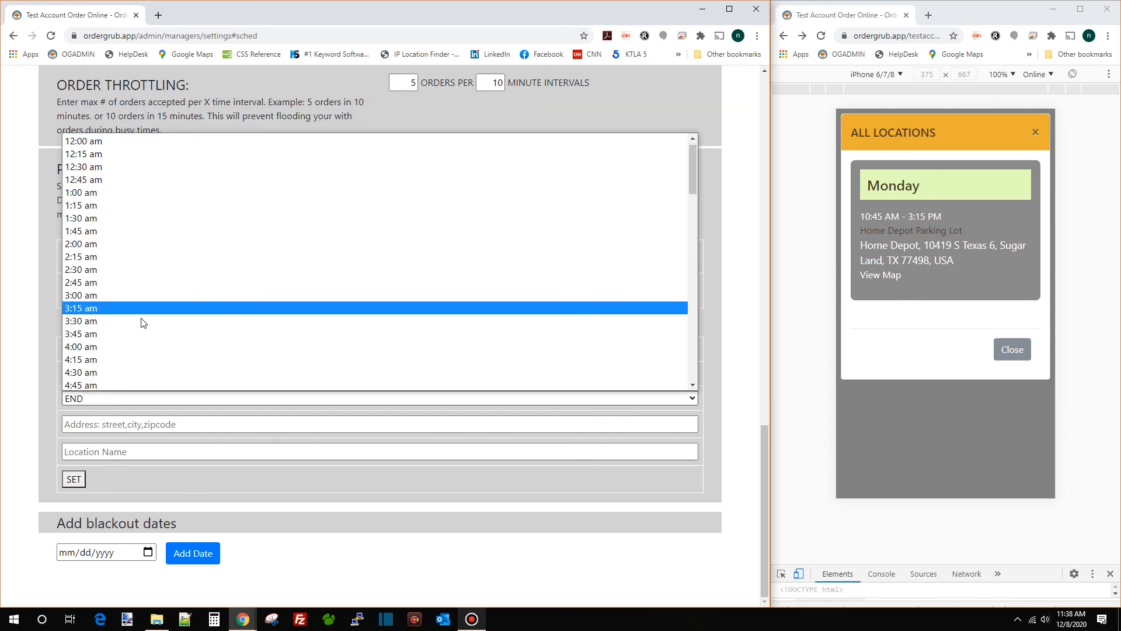
{"action": "left_click", "coordinate": [125, 244]}
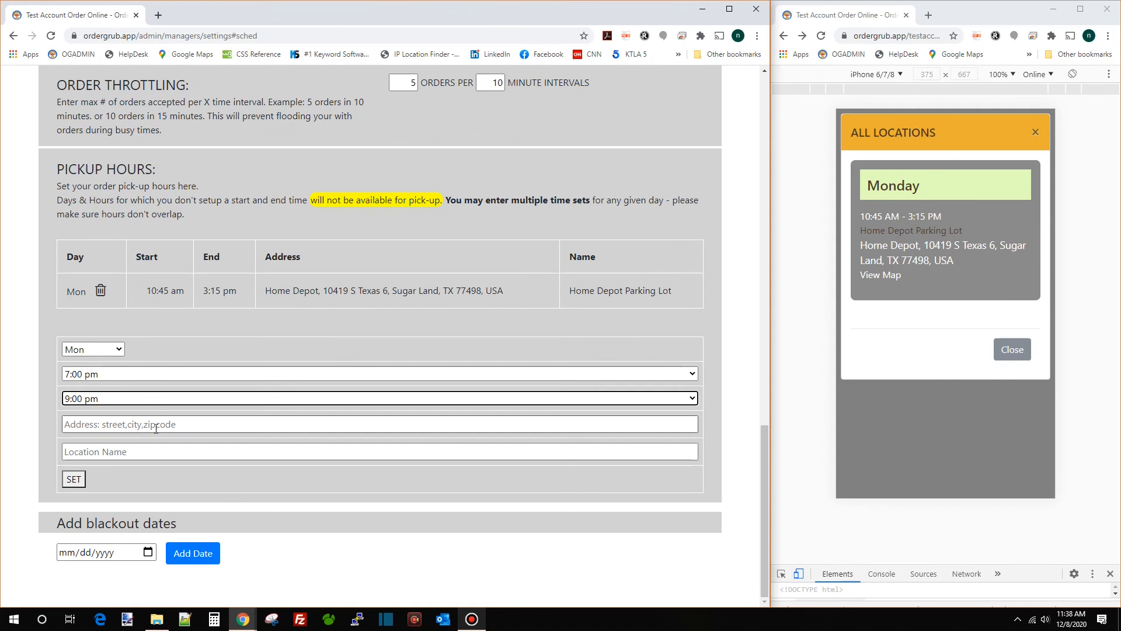
Use the Lowe's Katy Freeway address, name the location 'Lowe', and save the slot
{"action": "left_click", "coordinate": [180, 425]}
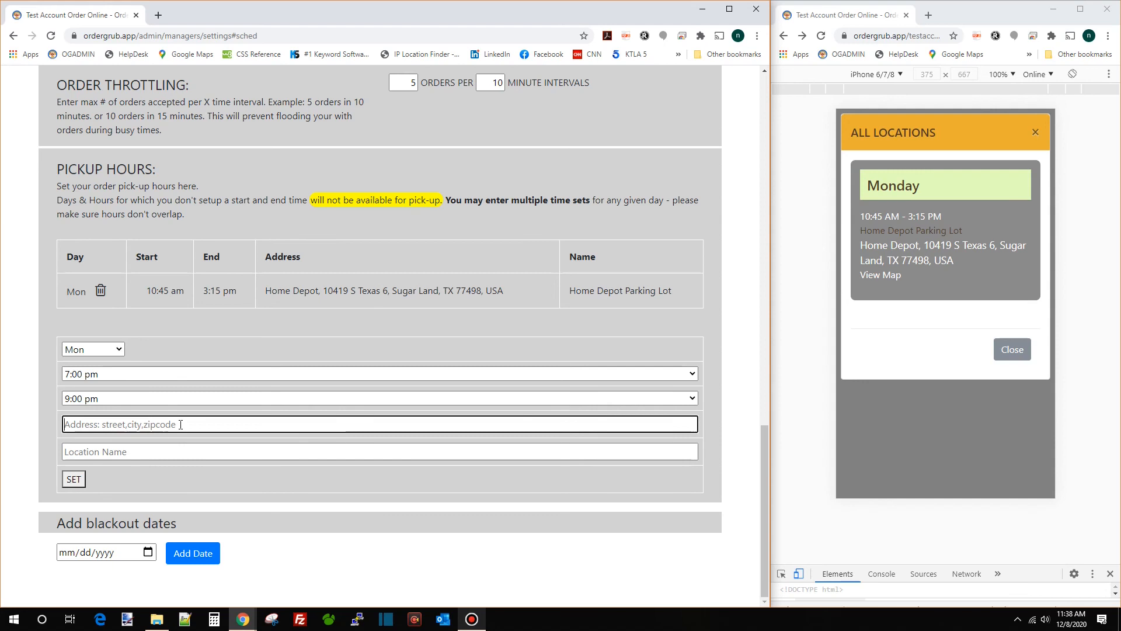
{"action": "type", "text": "low"}
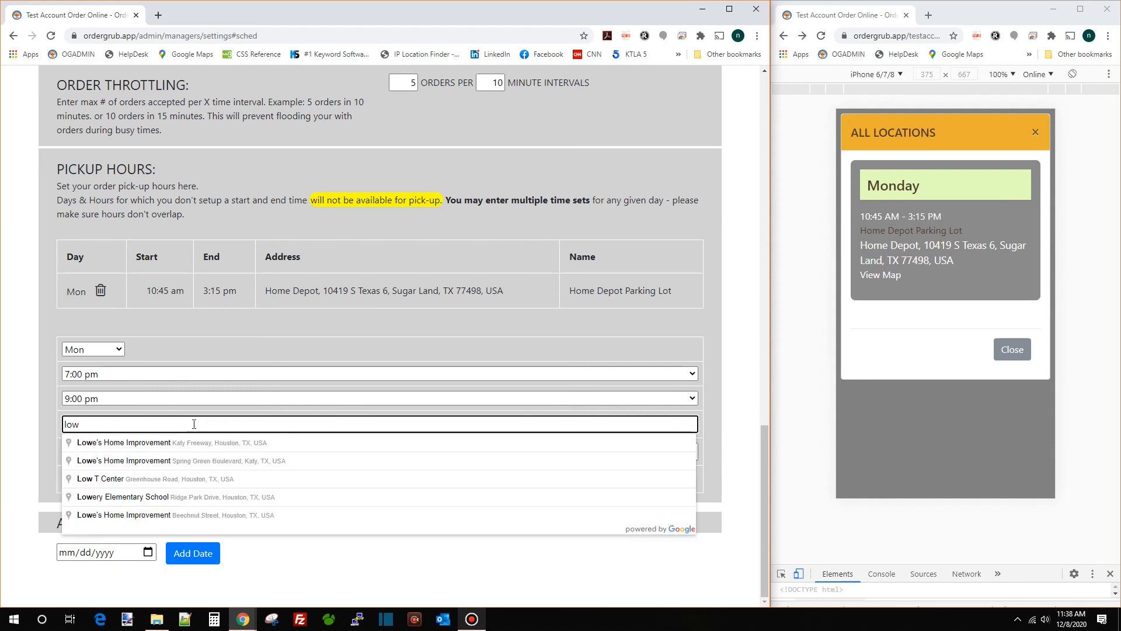
{"action": "left_click", "coordinate": [196, 442]}
{"action": "left_click", "coordinate": [200, 447]}
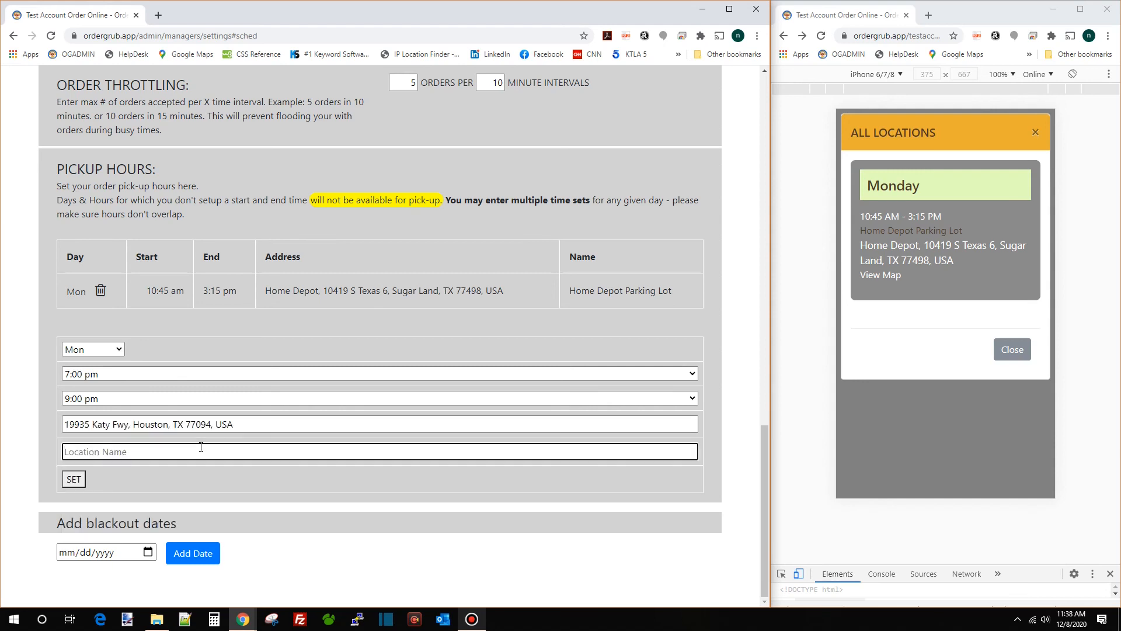
{"action": "type", "text": "Lowes"}
{"action": "left_click", "coordinate": [75, 480]}
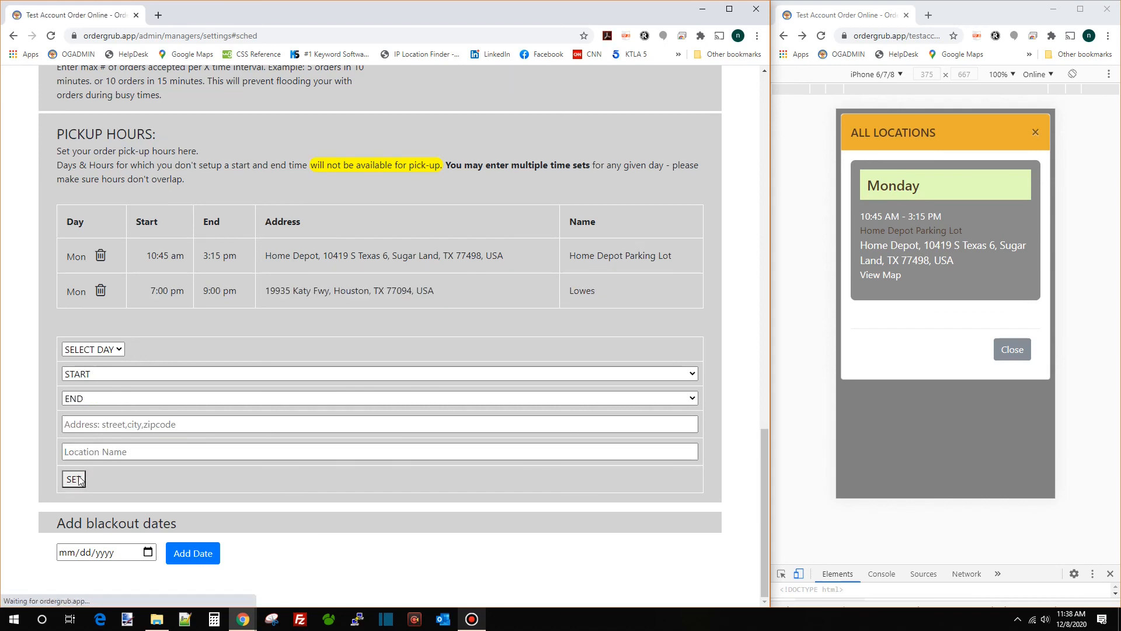
Reload the preview, view the week's locations, and map directions to The Home Depot
{"action": "left_click", "coordinate": [823, 37]}
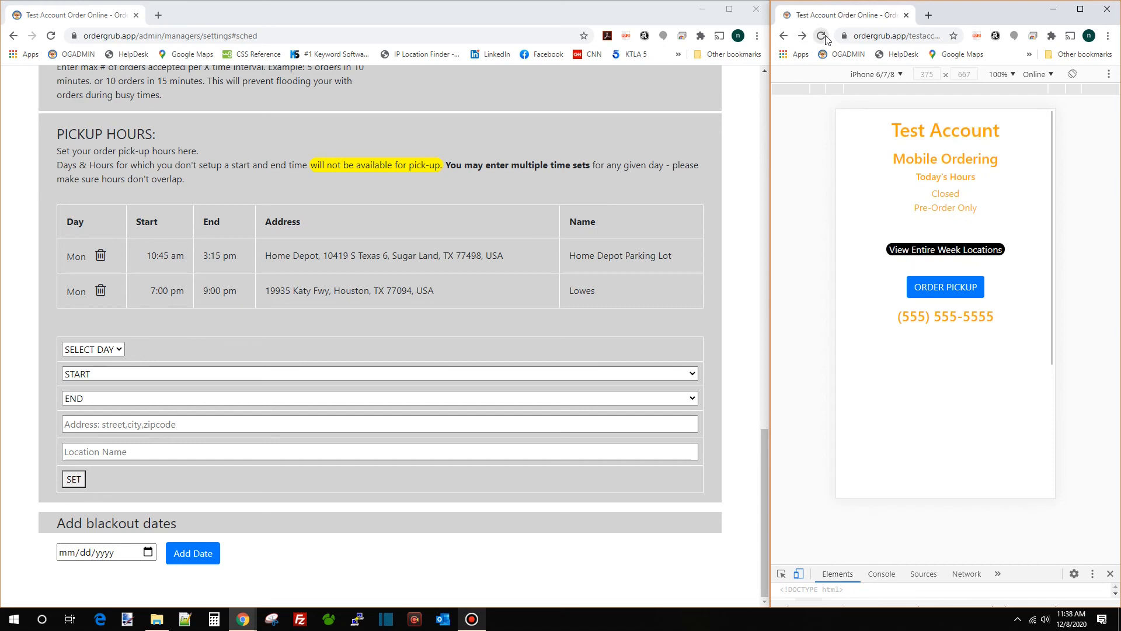
{"action": "left_click", "coordinate": [959, 250]}
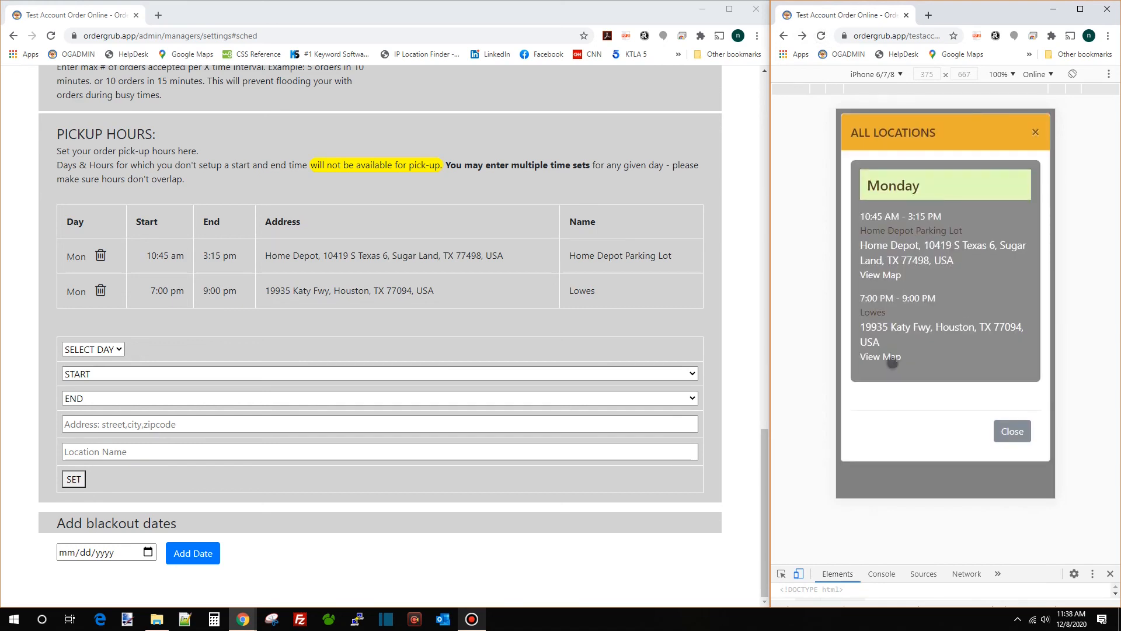
{"action": "left_click", "coordinate": [896, 280]}
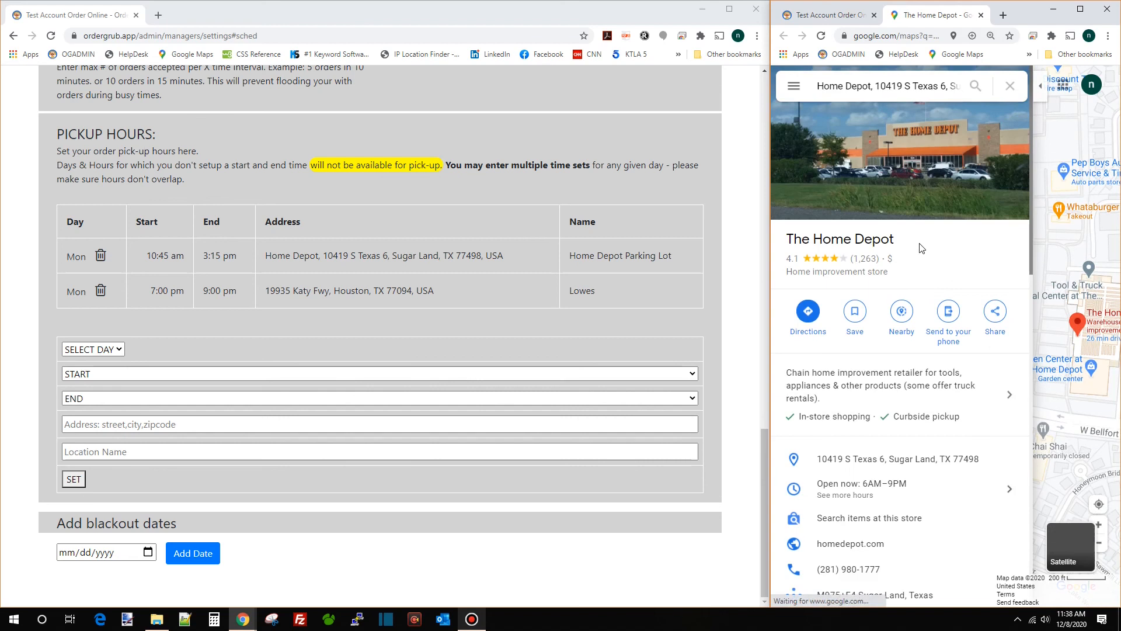
{"action": "left_click", "coordinate": [817, 321]}
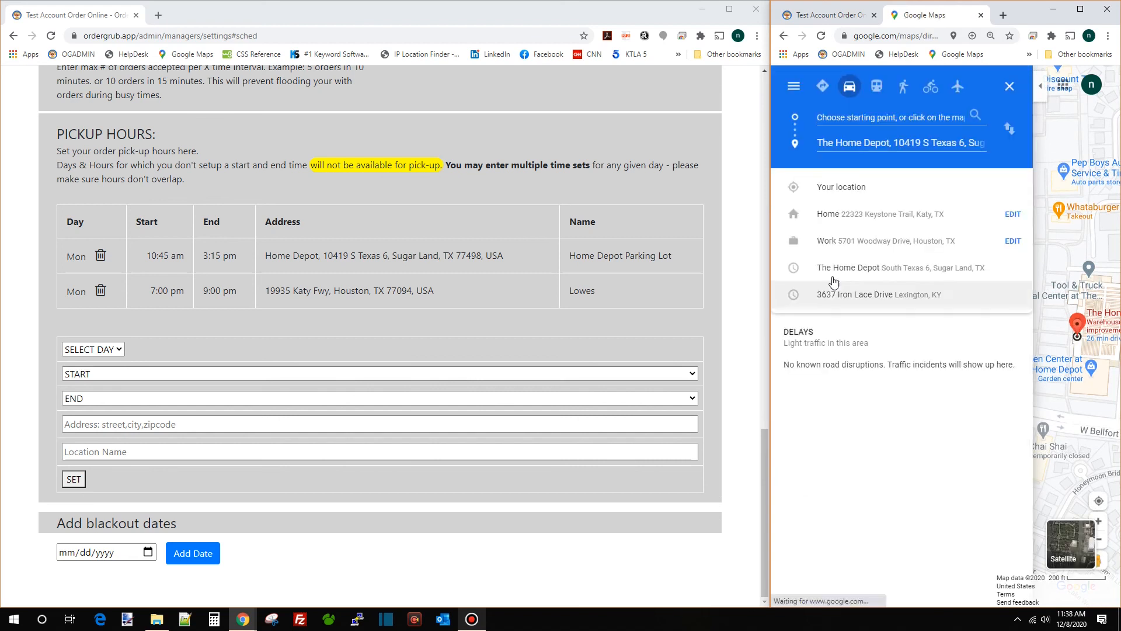
{"action": "left_click", "coordinate": [860, 186]}
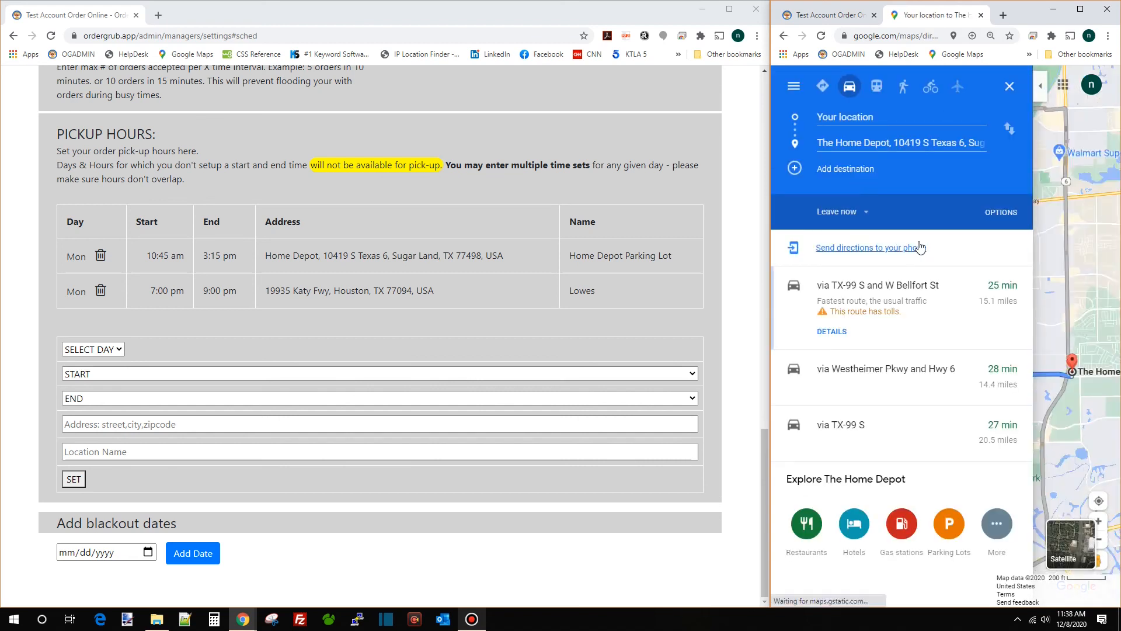
{"action": "left_click", "coordinate": [832, 17]}
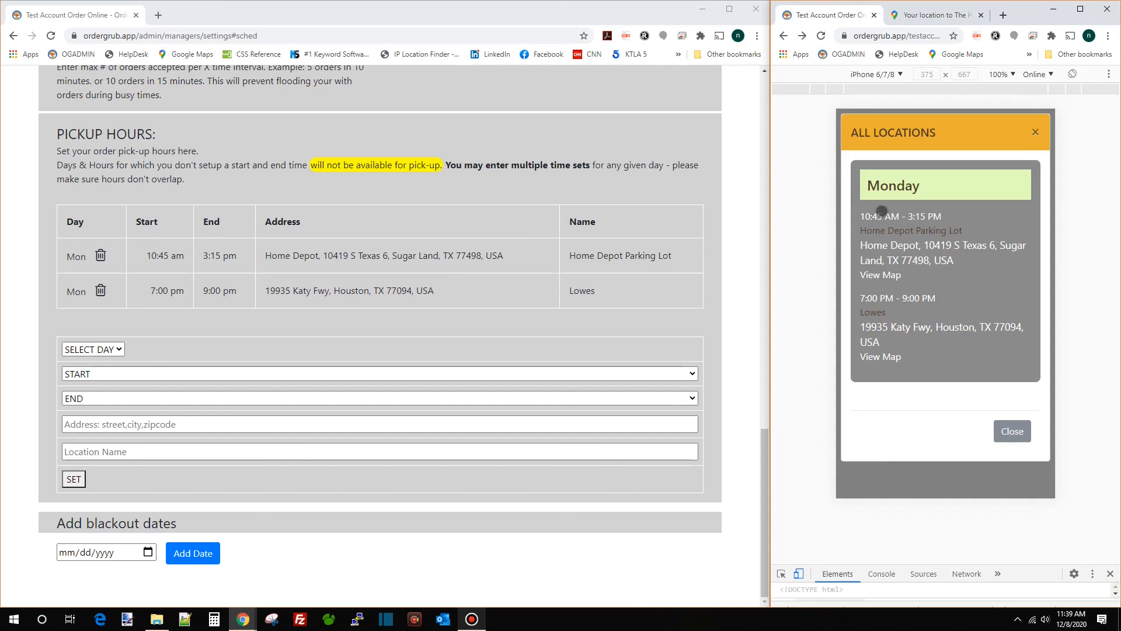
Close the All Locations list and return to the manager dashboard
{"action": "left_click", "coordinate": [1038, 133]}
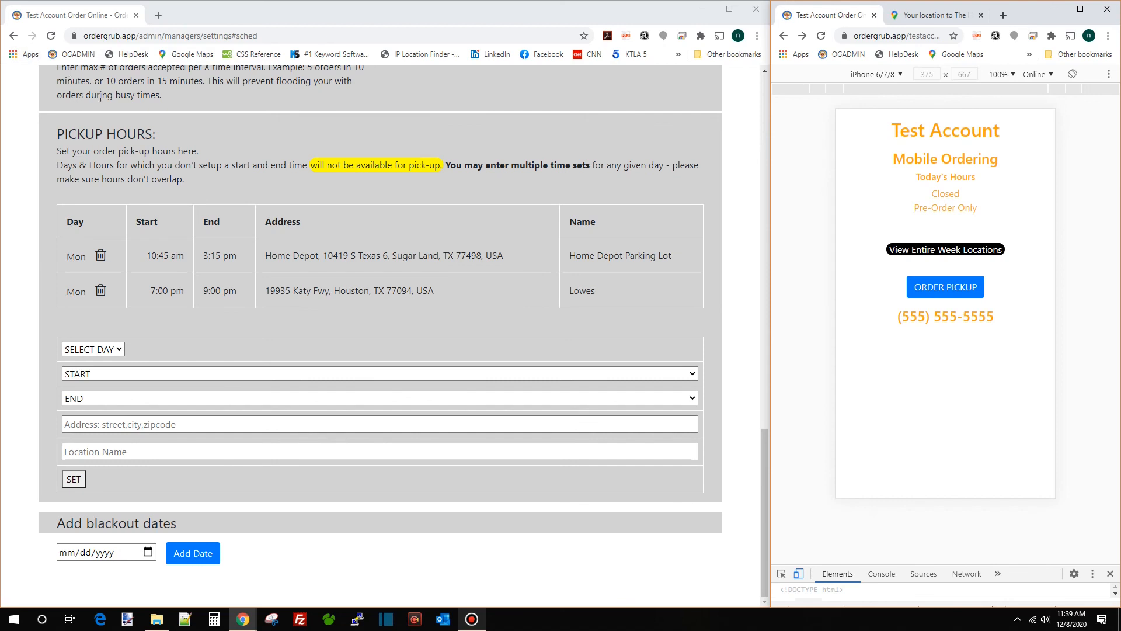
{"action": "scroll", "coordinate": [105, 100], "scroll_direction": "up", "scroll_amount": 20}
{"action": "left_click", "coordinate": [65, 143]}
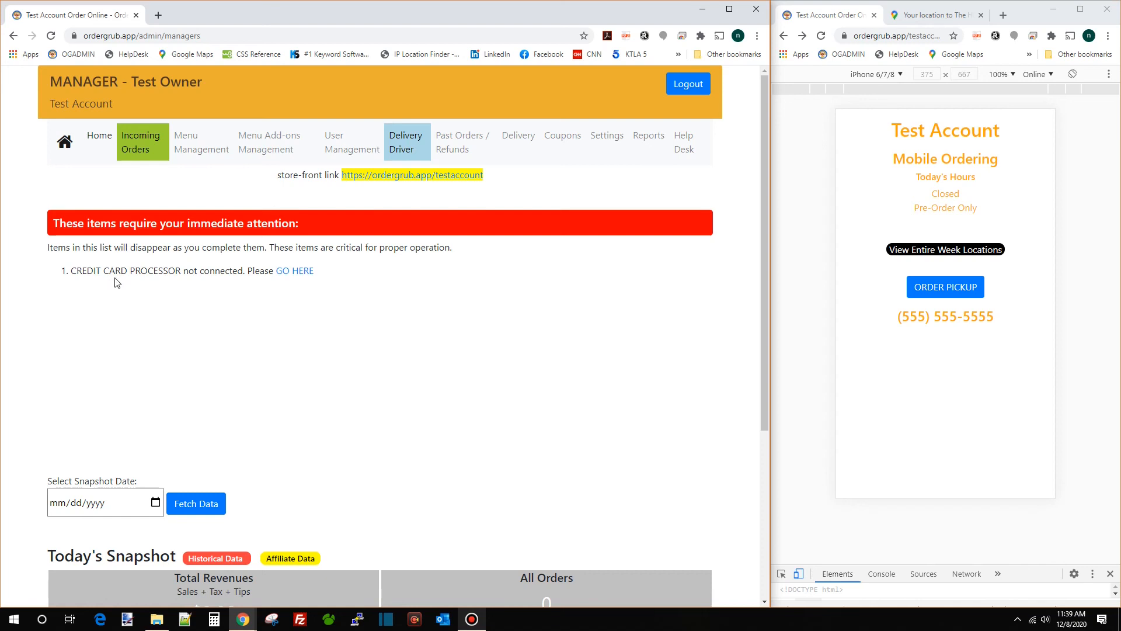
Open the credit card processor setting and choose Square
{"action": "left_click", "coordinate": [300, 272]}
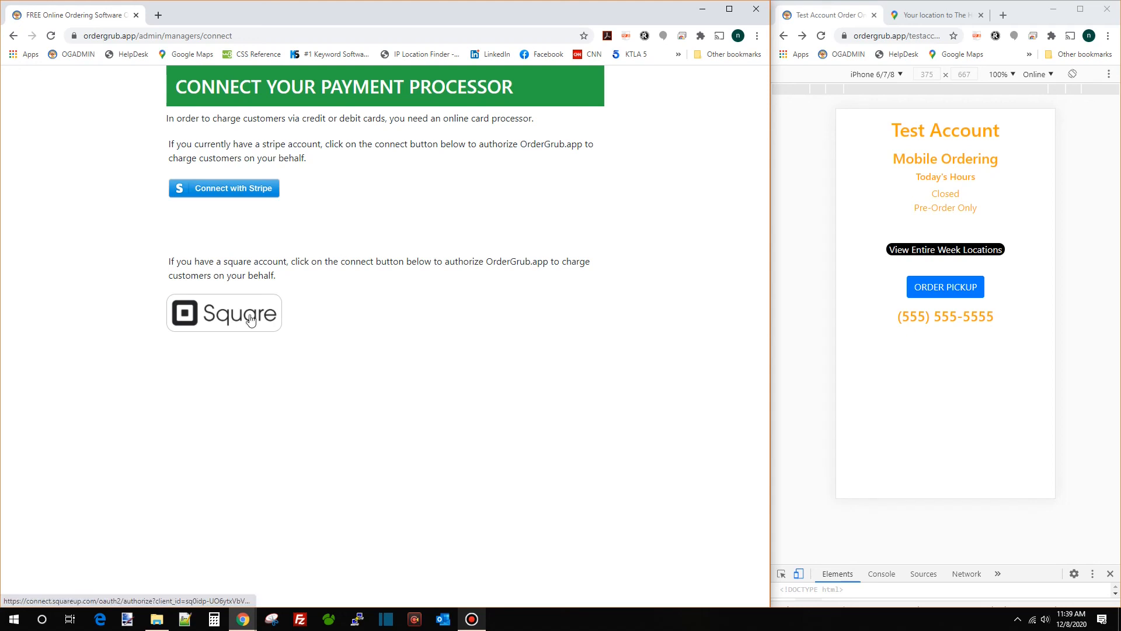
{"action": "left_click", "coordinate": [232, 317]}
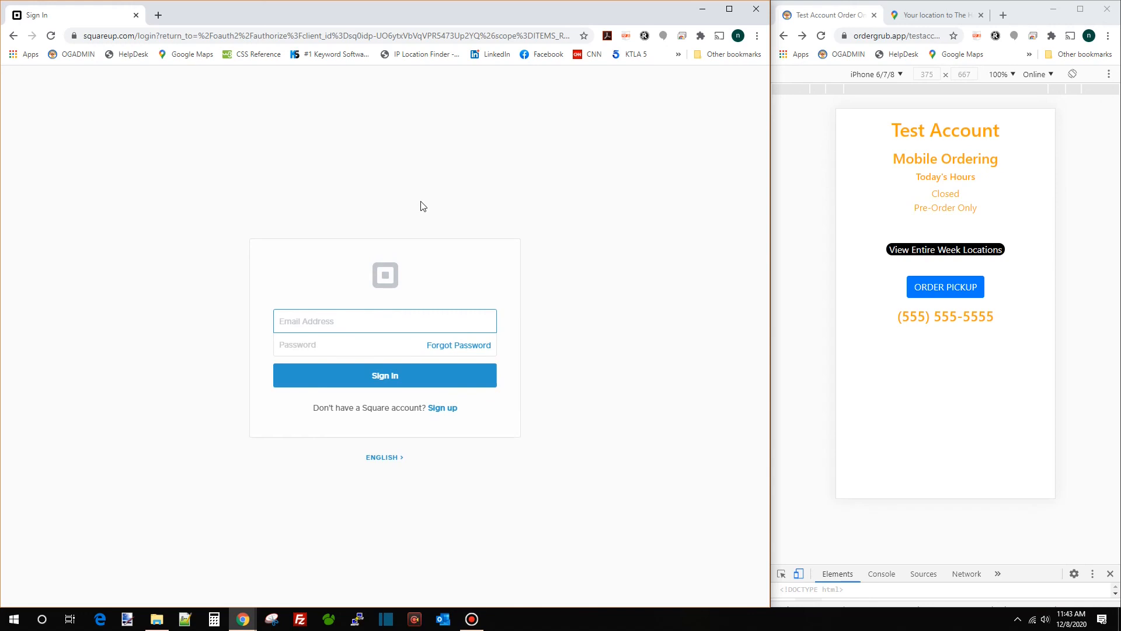
Back out of the Square sign-in to the OrderGrub dashboard
{"action": "left_click", "coordinate": [14, 36]}
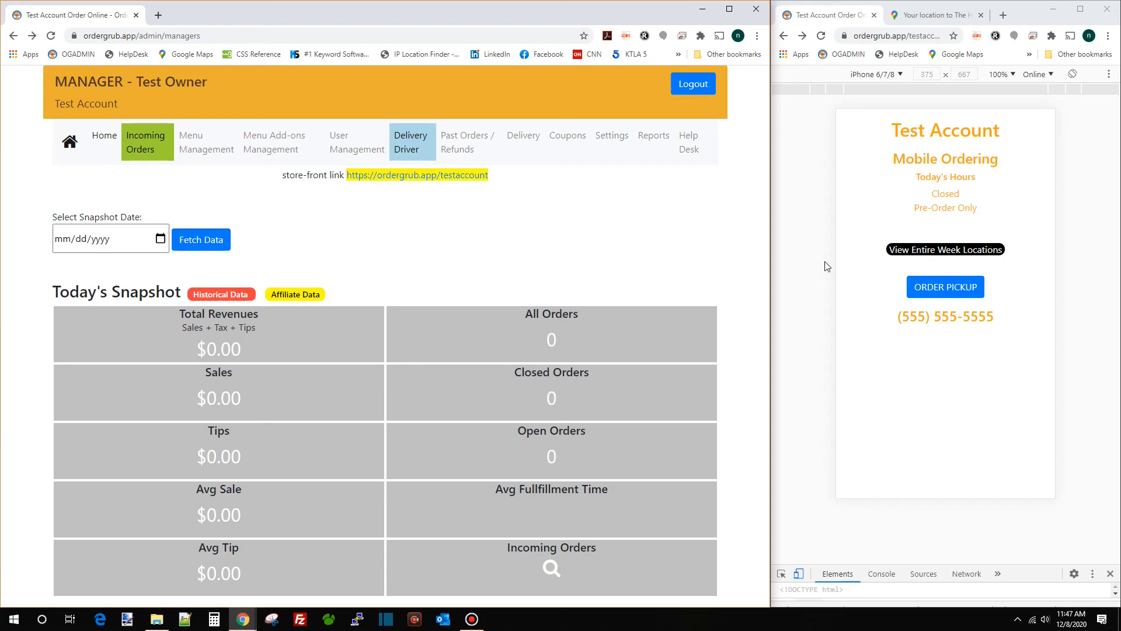
Reload the preview, start a pickup order, and add Two scrambled eggs from Breakfast to the cart
{"action": "left_click", "coordinate": [820, 37]}
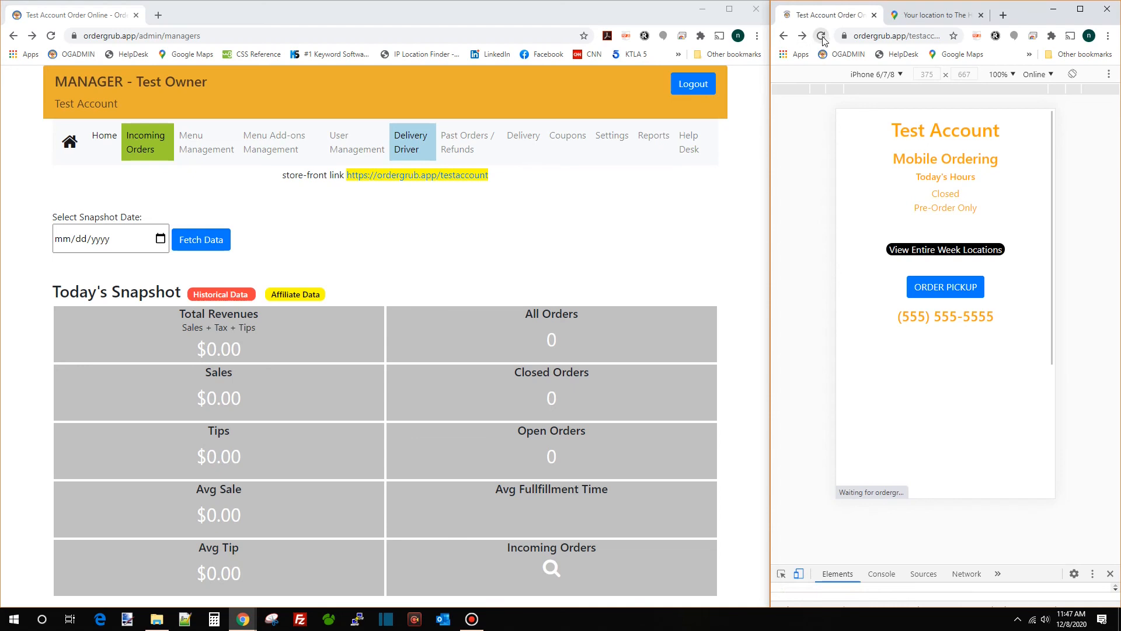
{"action": "left_click", "coordinate": [958, 290]}
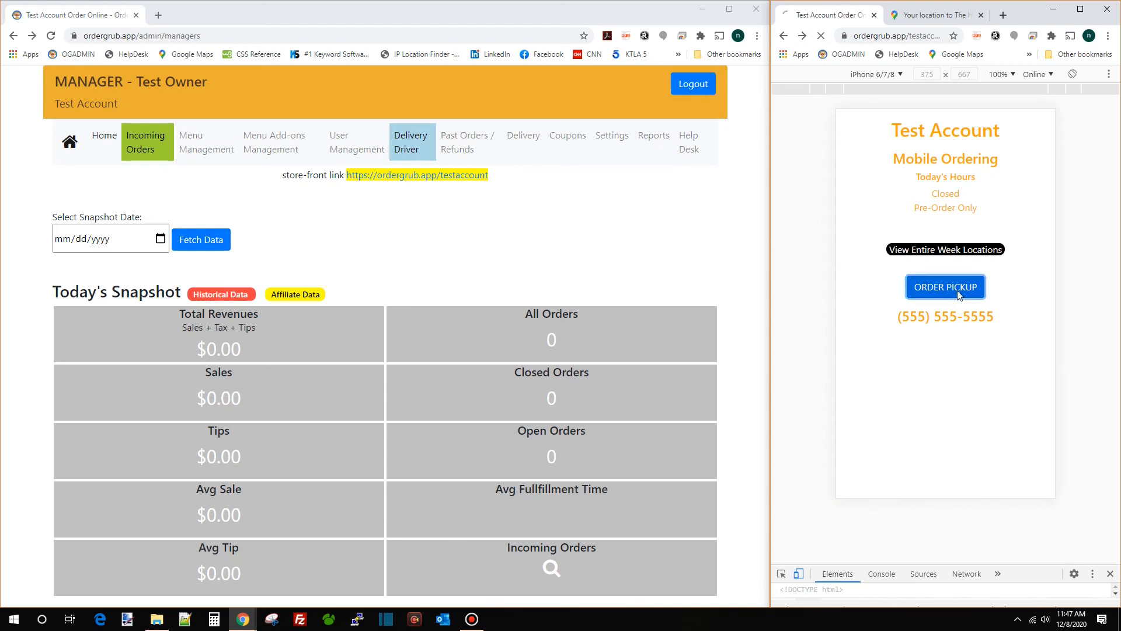
{"action": "left_click", "coordinate": [921, 175]}
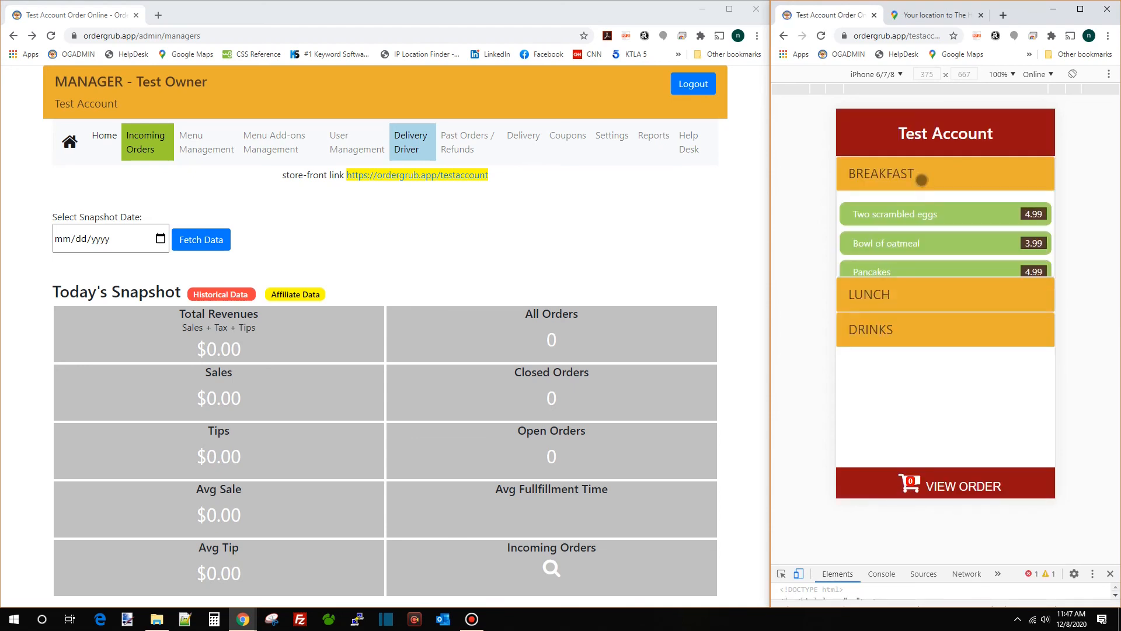
{"action": "left_click", "coordinate": [923, 210]}
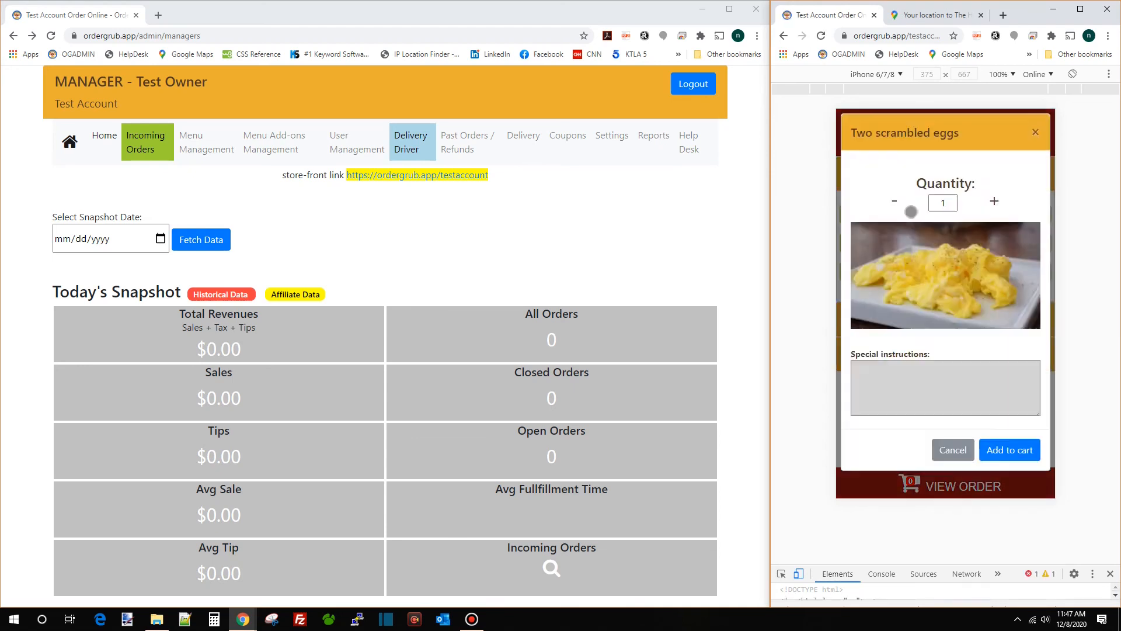
{"action": "left_click", "coordinate": [1000, 449]}
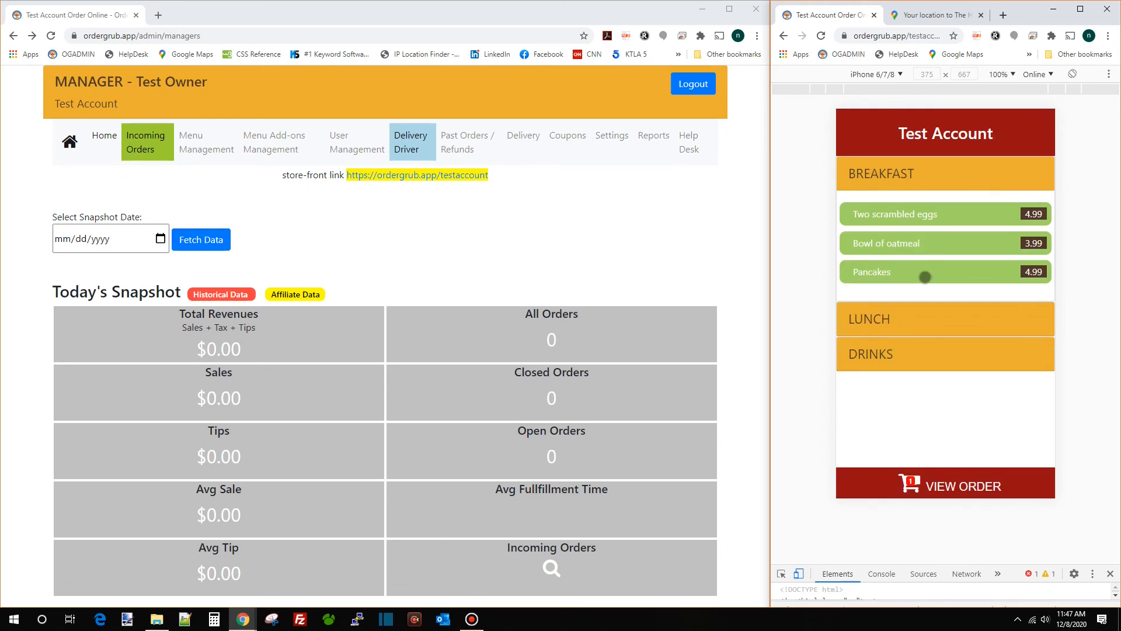
Add Pancakes to the cart and view the order
{"action": "left_click", "coordinate": [925, 276]}
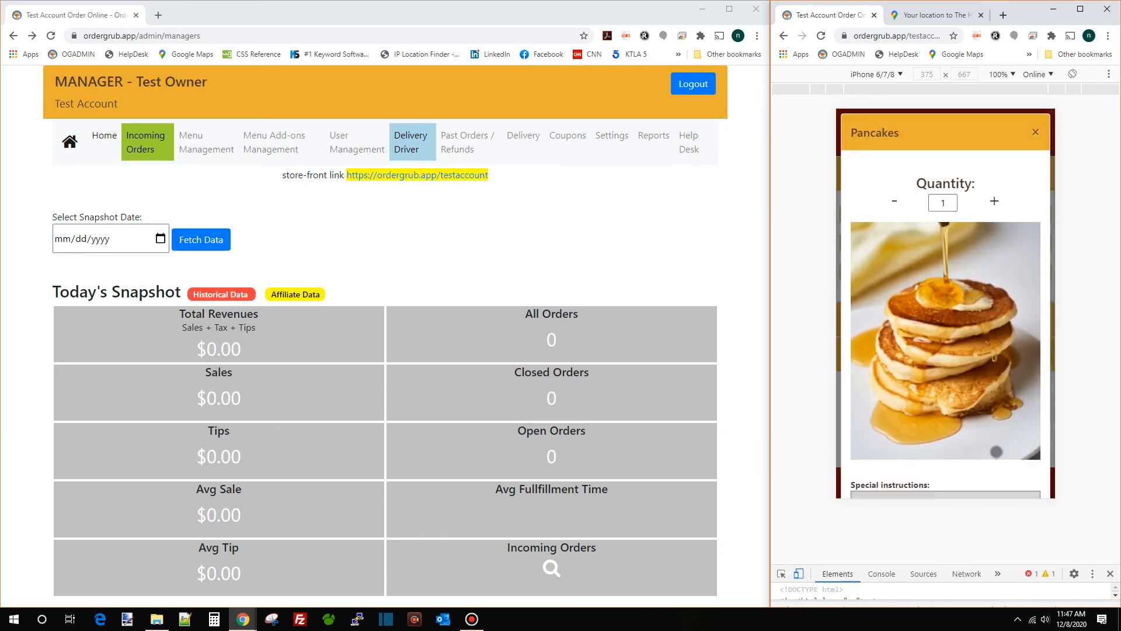
{"action": "scroll", "coordinate": [1000, 433], "scroll_direction": "down", "scroll_amount": 3}
{"action": "left_click", "coordinate": [1010, 471]}
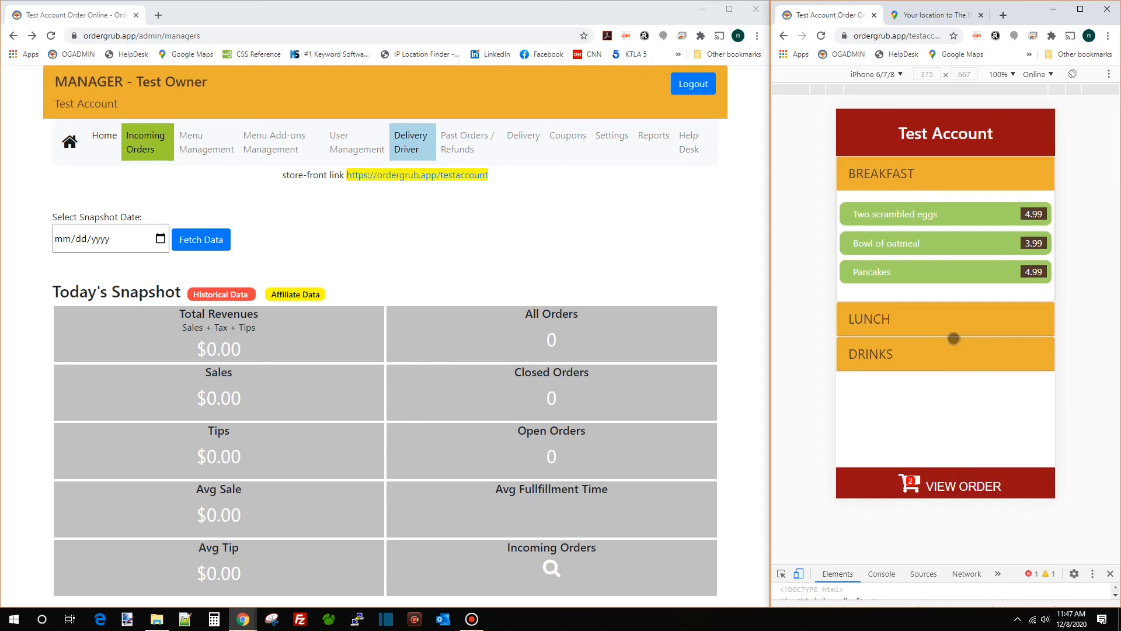
{"action": "left_click", "coordinate": [967, 480]}
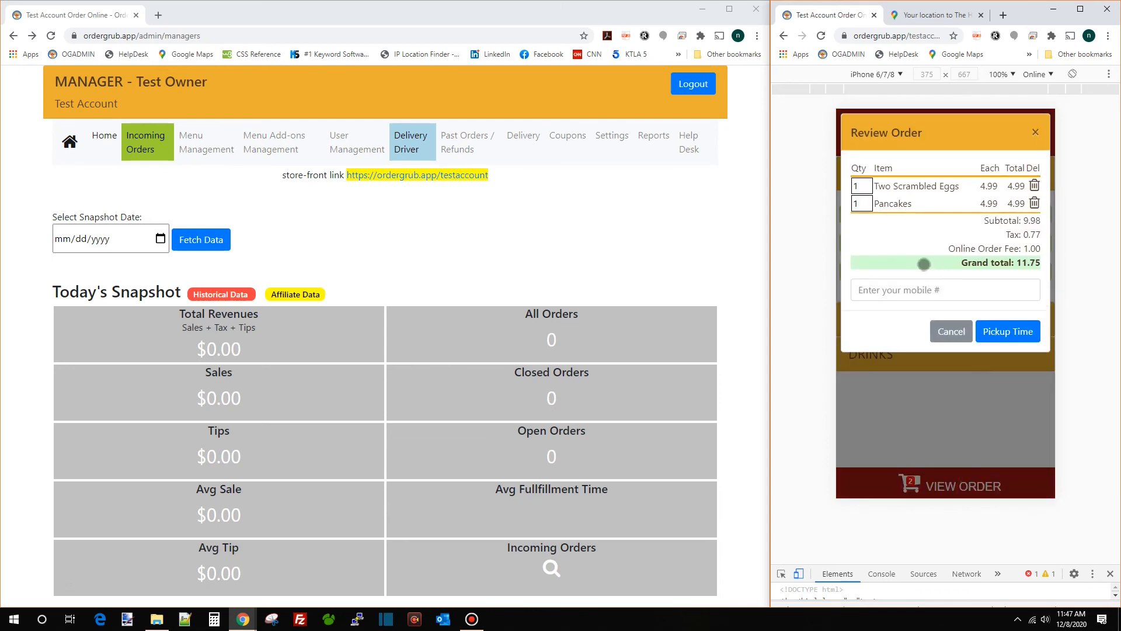
Enter a mobile number, pick a Mon Dec 14 10:45 am pickup, and check out to card payment
{"action": "left_click", "coordinate": [915, 290]}
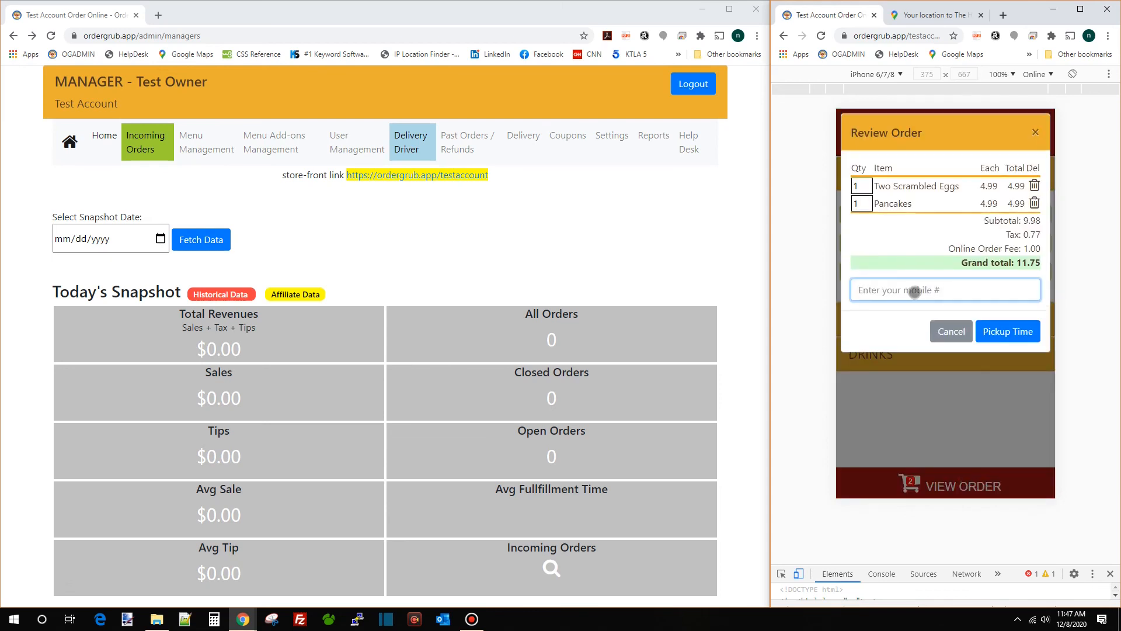
{"action": "left_click", "coordinate": [996, 325]}
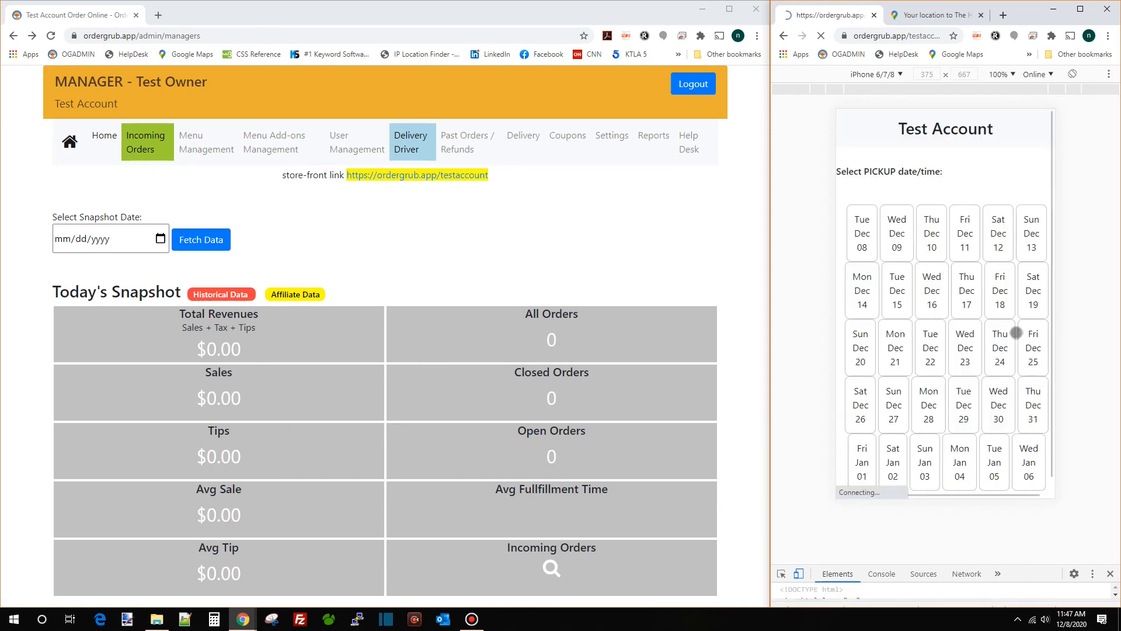
{"action": "left_click", "coordinate": [864, 282]}
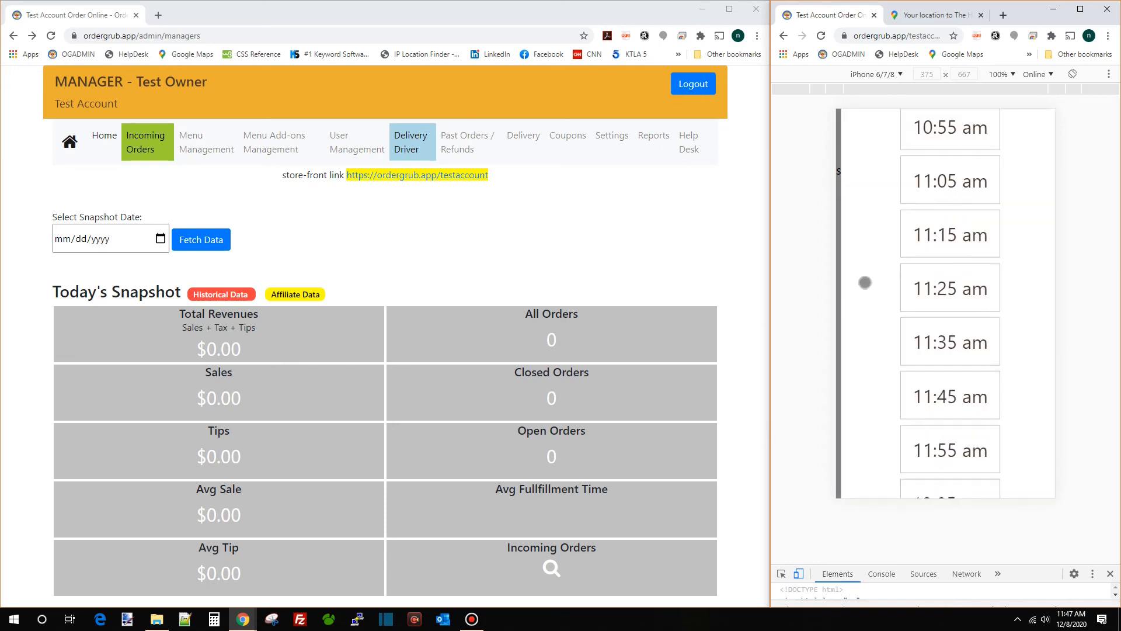
{"action": "left_click", "coordinate": [965, 193]}
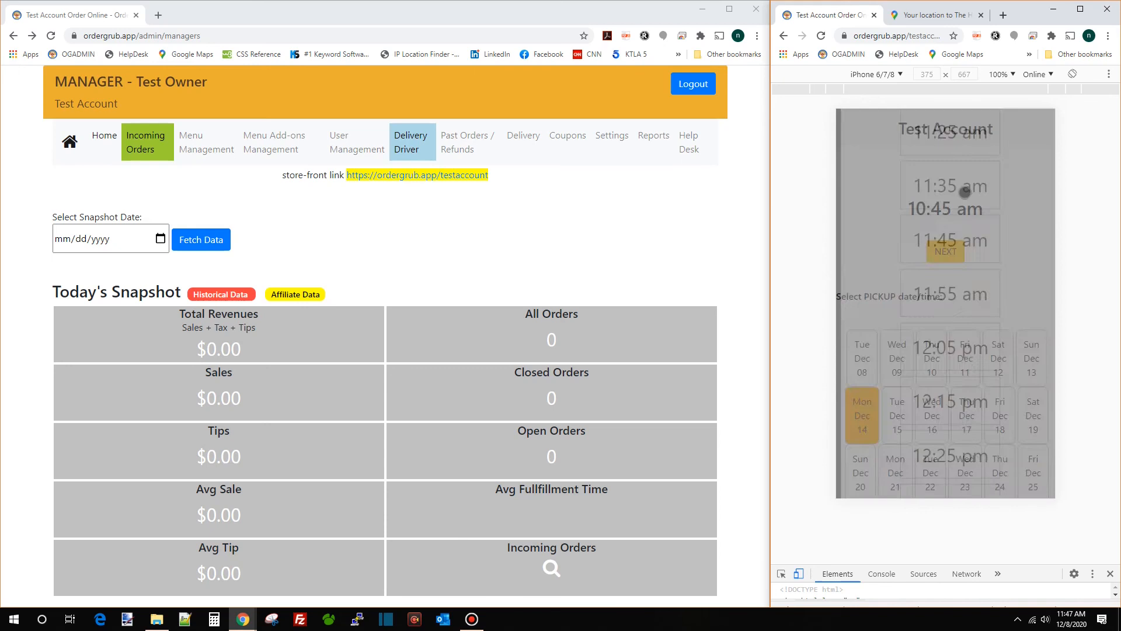
{"action": "left_click", "coordinate": [949, 252]}
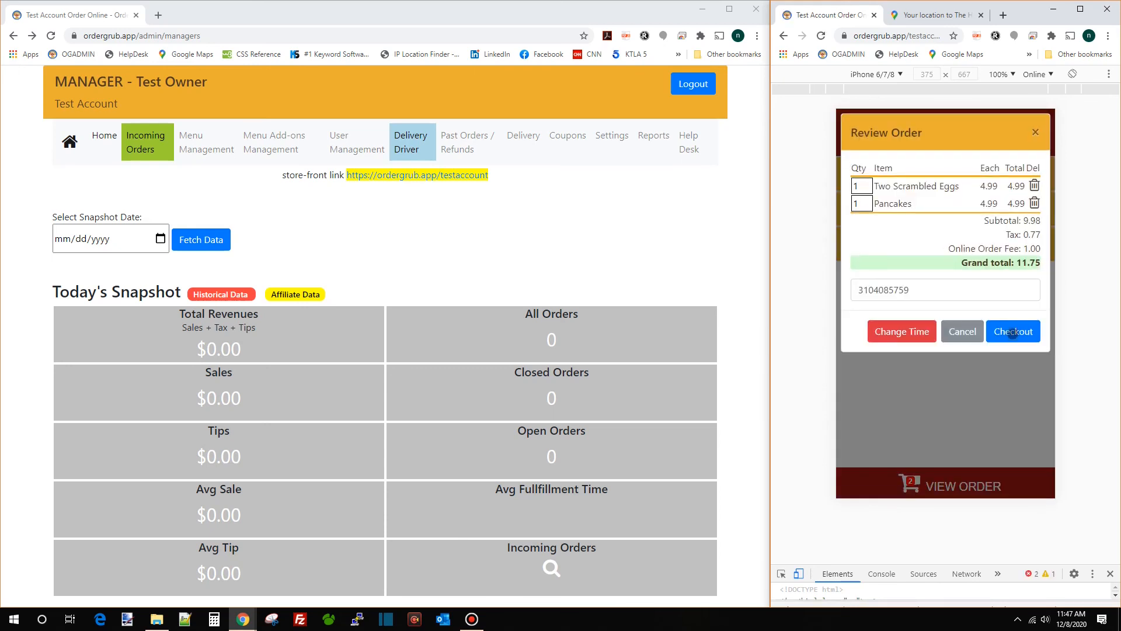
{"action": "left_click", "coordinate": [1014, 333]}
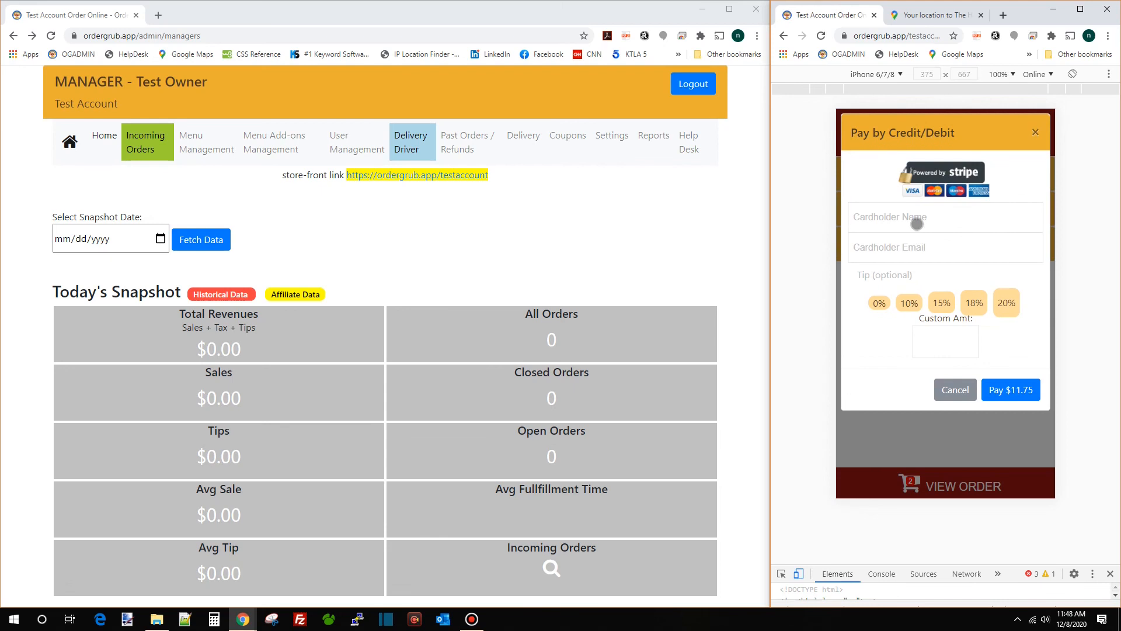
{"action": "left_click", "coordinate": [917, 224]}
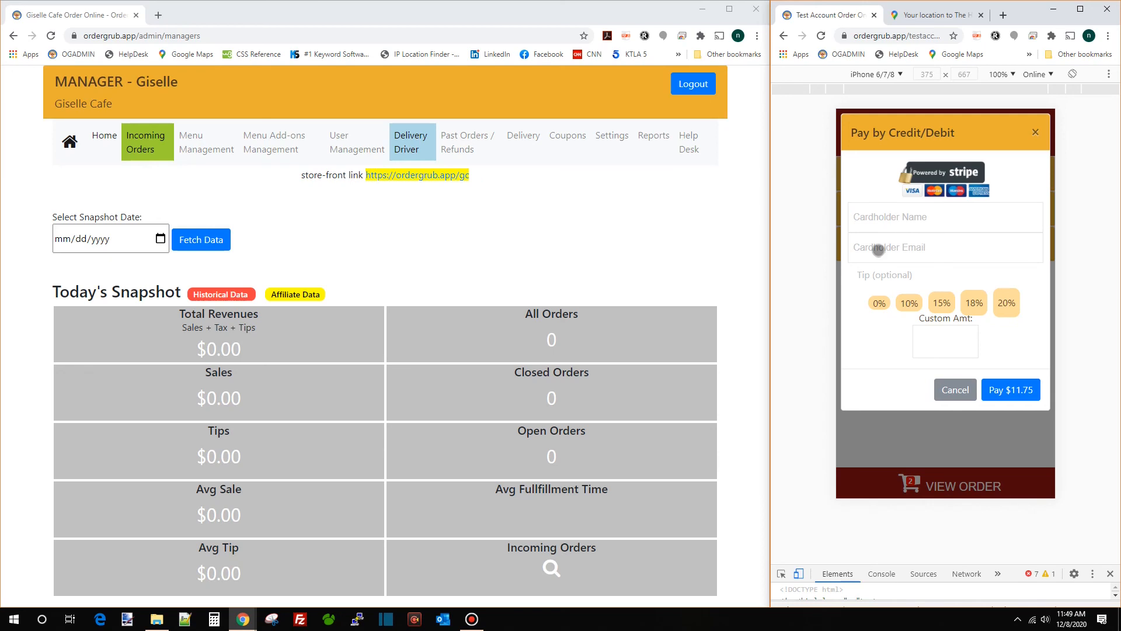
{"action": "left_click", "coordinate": [961, 396]}
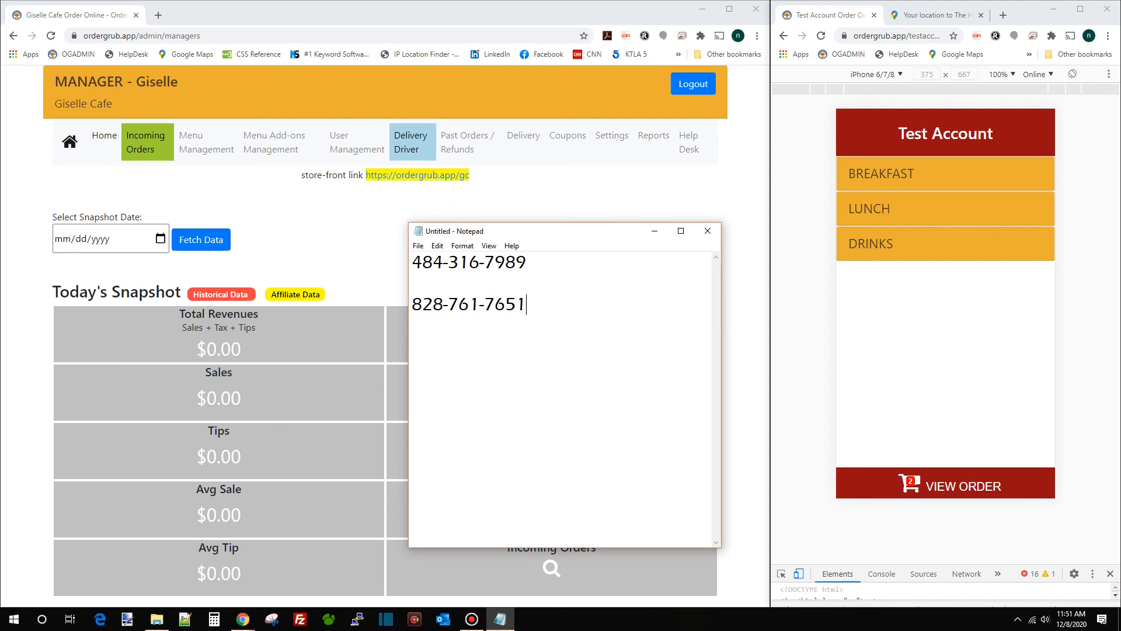
{"action": "left_click", "coordinate": [334, 231]}
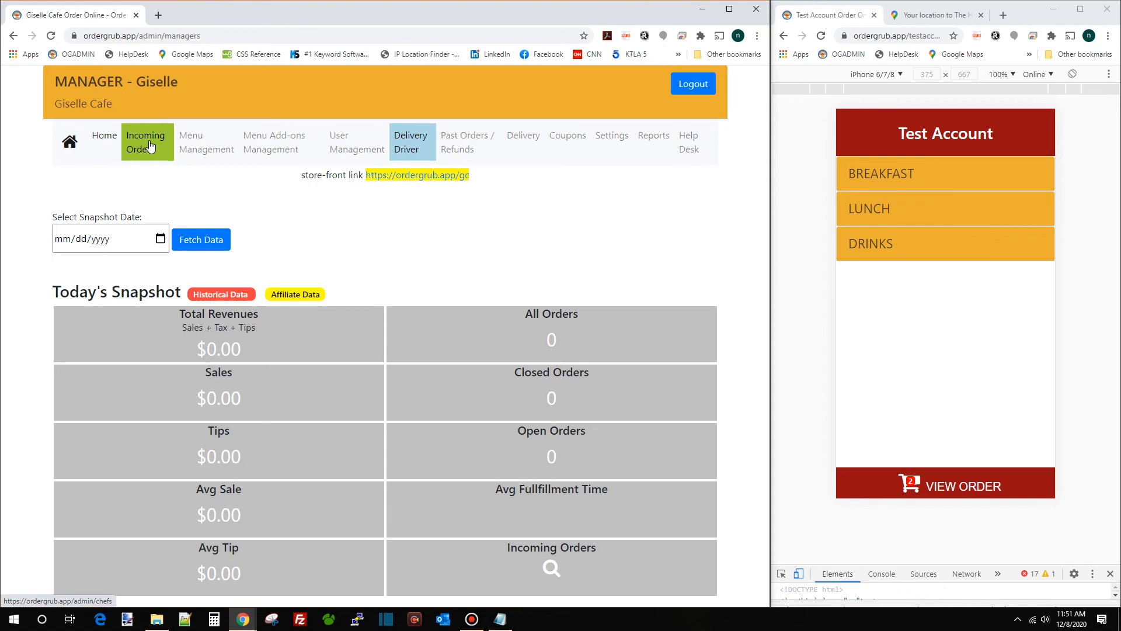
{"action": "key", "text": "alt+Tab"}
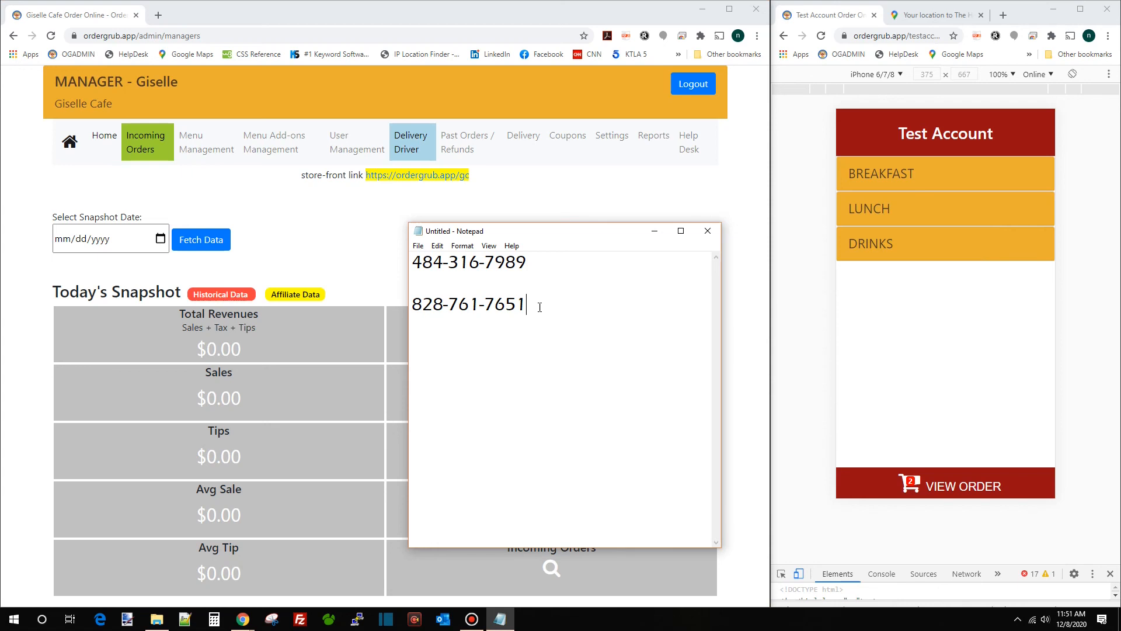
{"action": "left_click", "coordinate": [305, 240]}
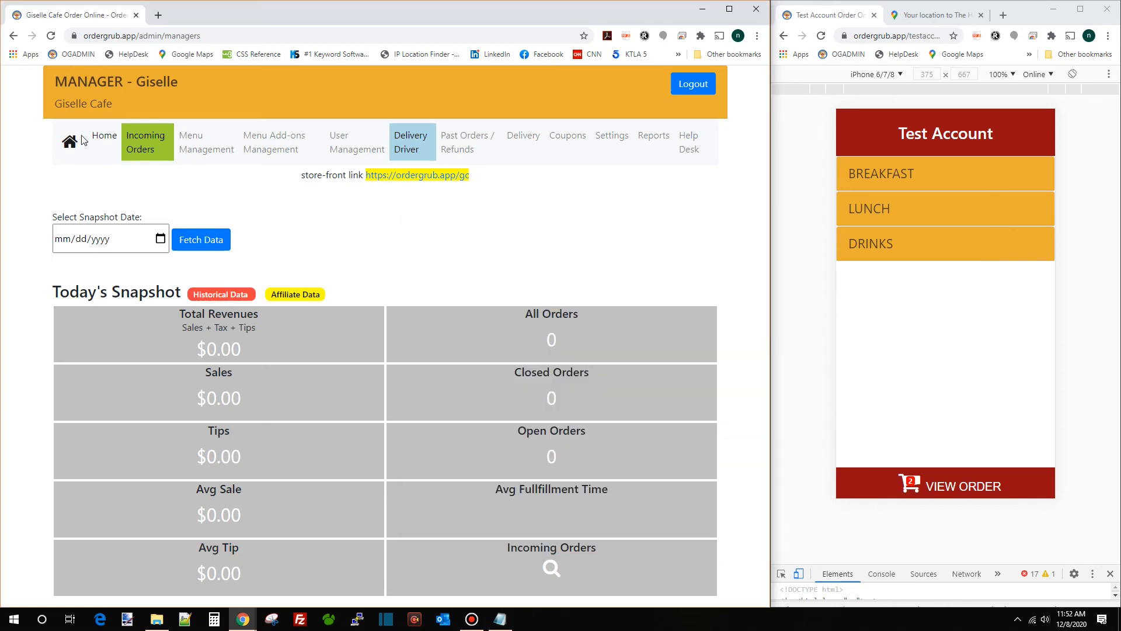
Review incoming orders 11167 (Monday 4:10 PM pickup), 11168 and delivery order 7272
{"action": "left_click", "coordinate": [150, 143]}
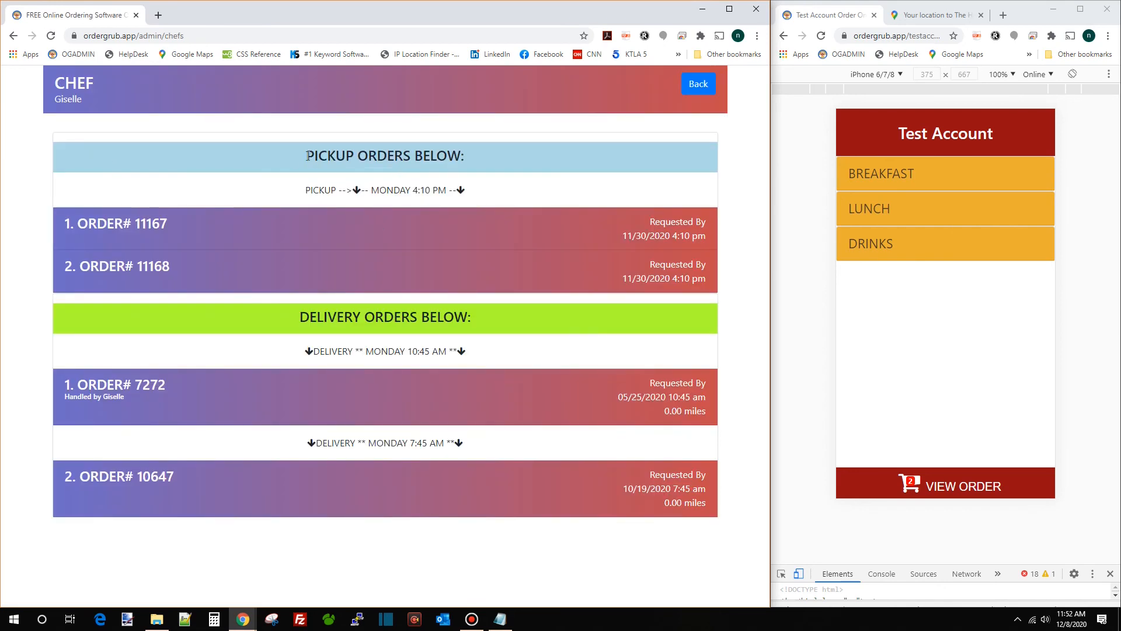
{"action": "left_click_drag", "start_coordinate": [308, 155], "coordinate": [469, 163]}
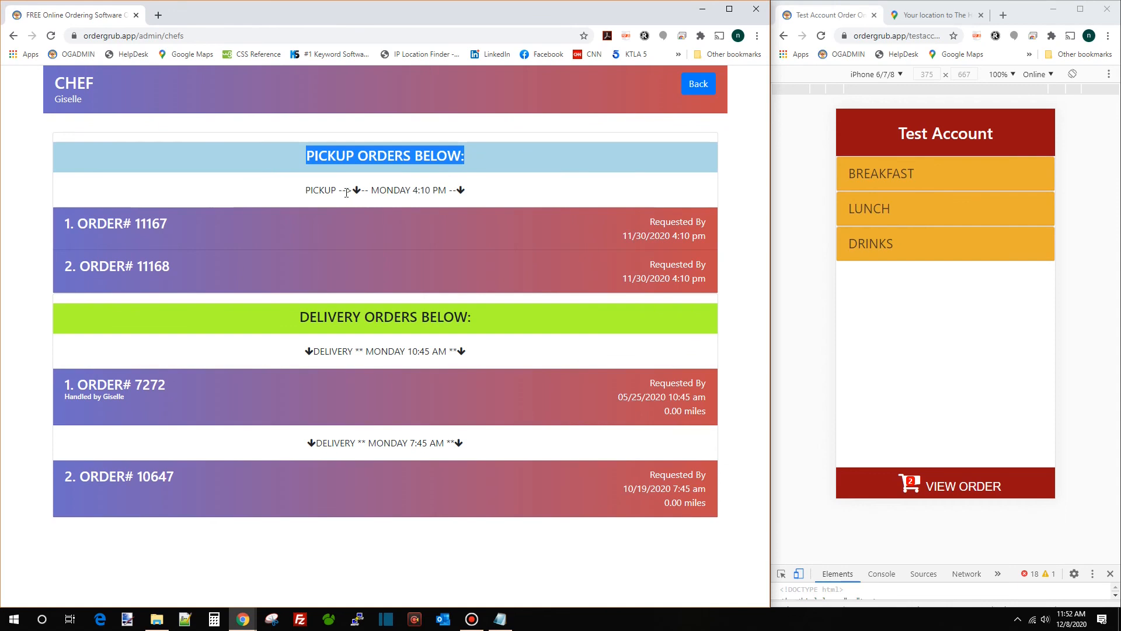
{"action": "left_click_drag", "start_coordinate": [371, 191], "coordinate": [447, 193]}
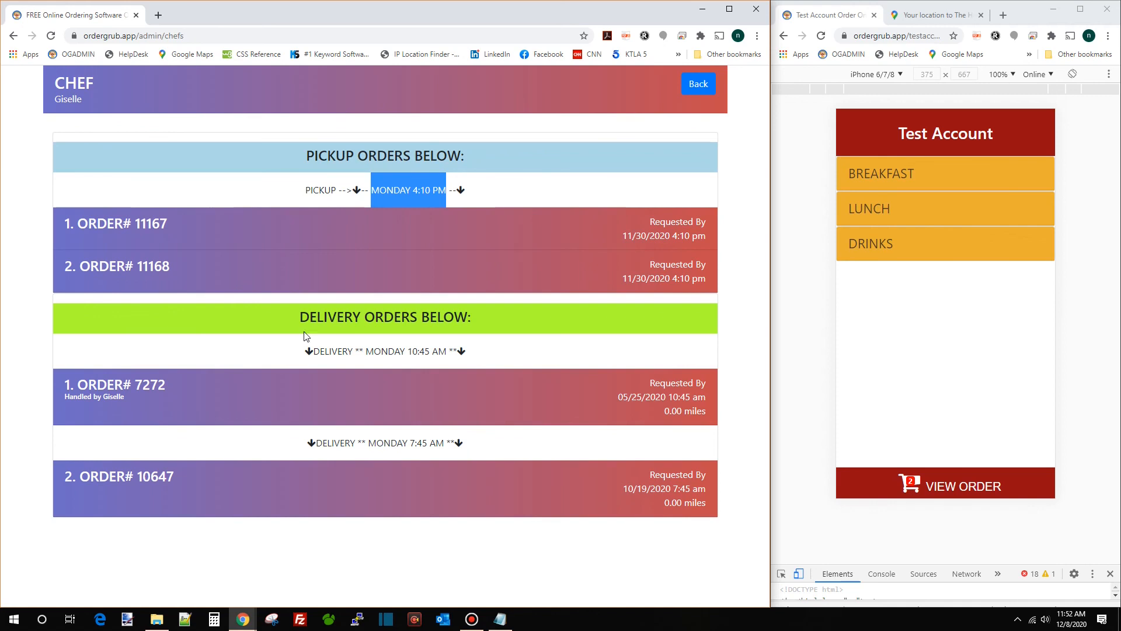
{"action": "left_click", "coordinate": [292, 226]}
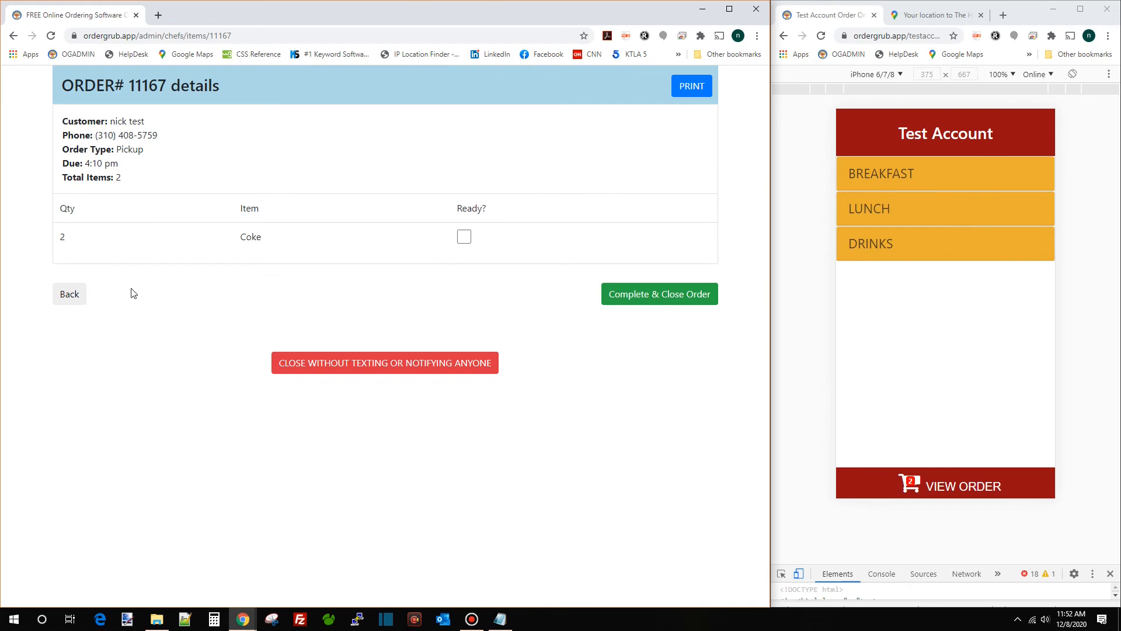
{"action": "left_click", "coordinate": [73, 295]}
{"action": "left_click", "coordinate": [264, 266]}
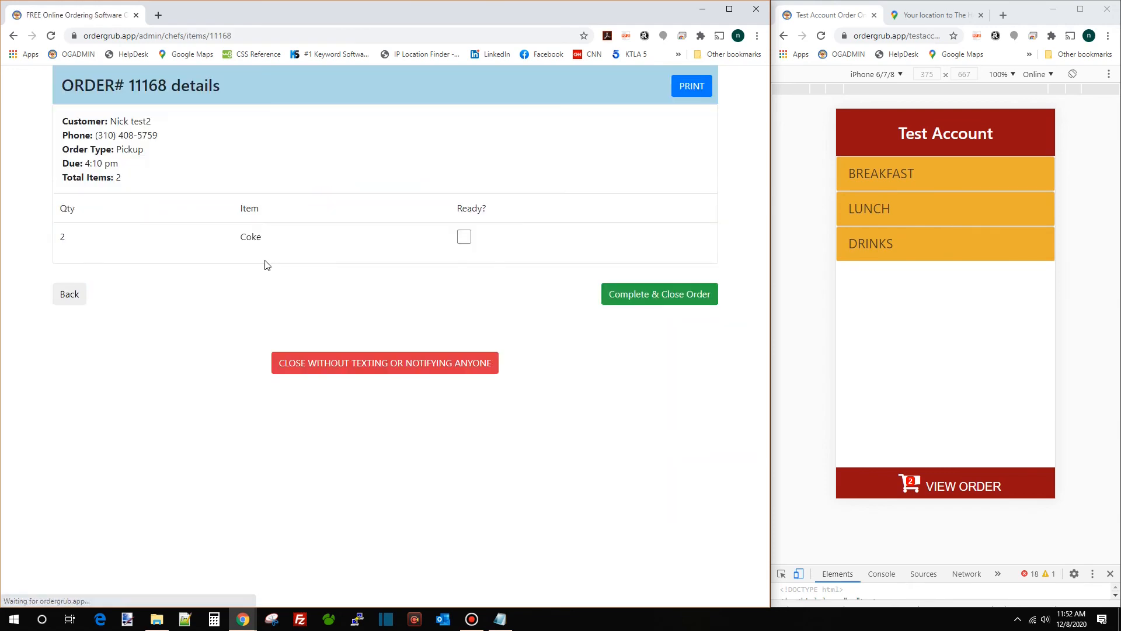
{"action": "left_click", "coordinate": [74, 295]}
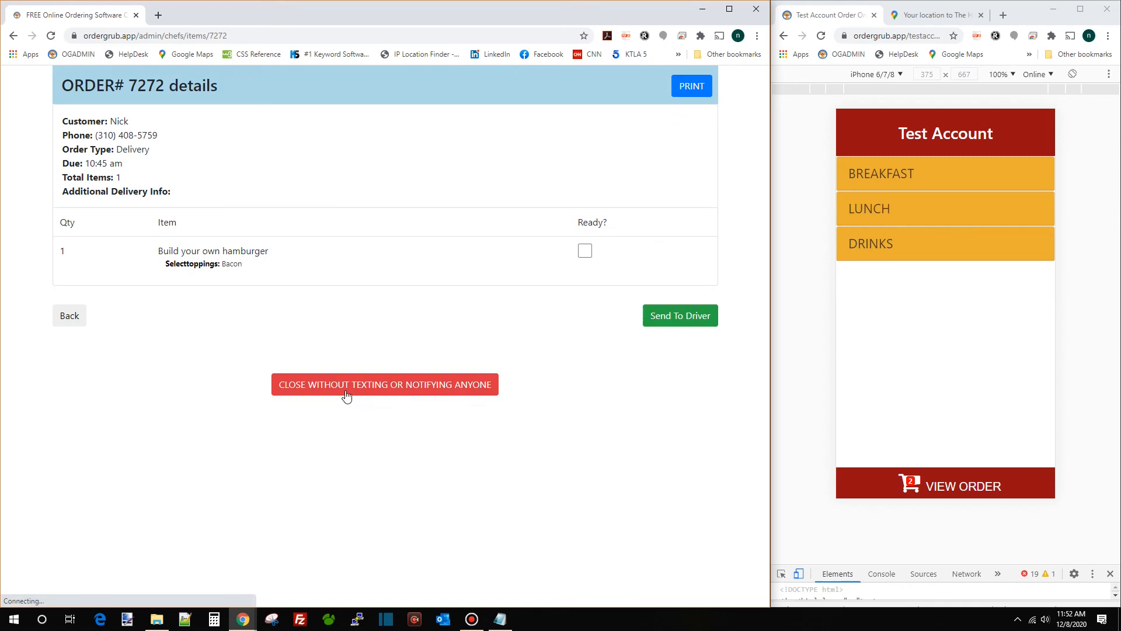
{"action": "left_click", "coordinate": [72, 315]}
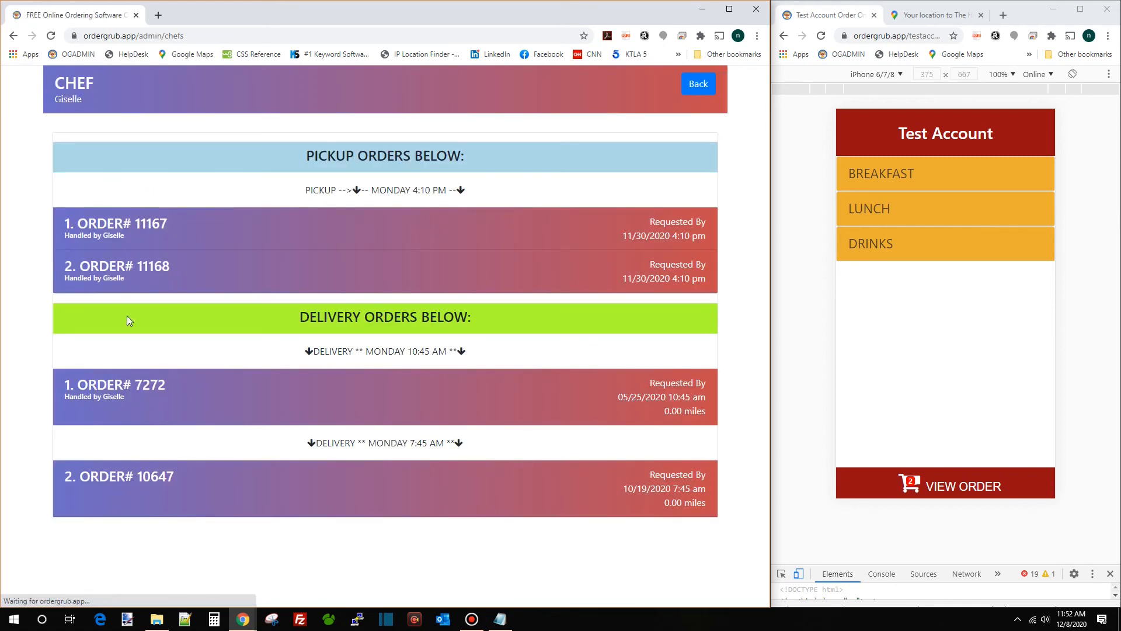
Mark the Coke in order 11167 ready and close the order without notifying anyone
{"action": "left_click", "coordinate": [423, 235]}
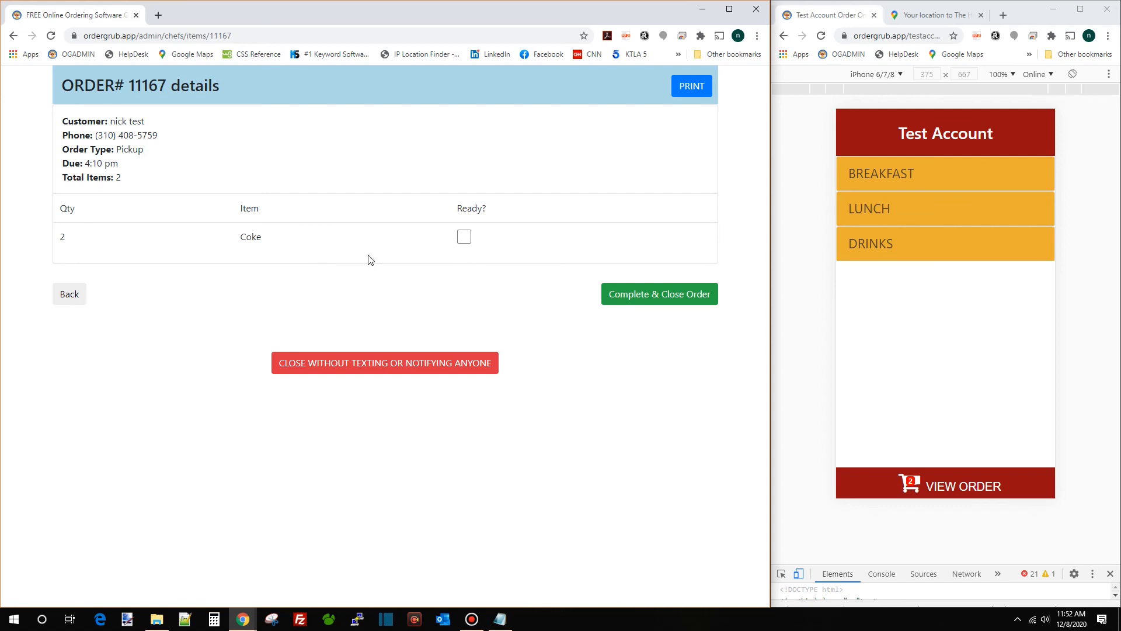
{"action": "left_click", "coordinate": [466, 239]}
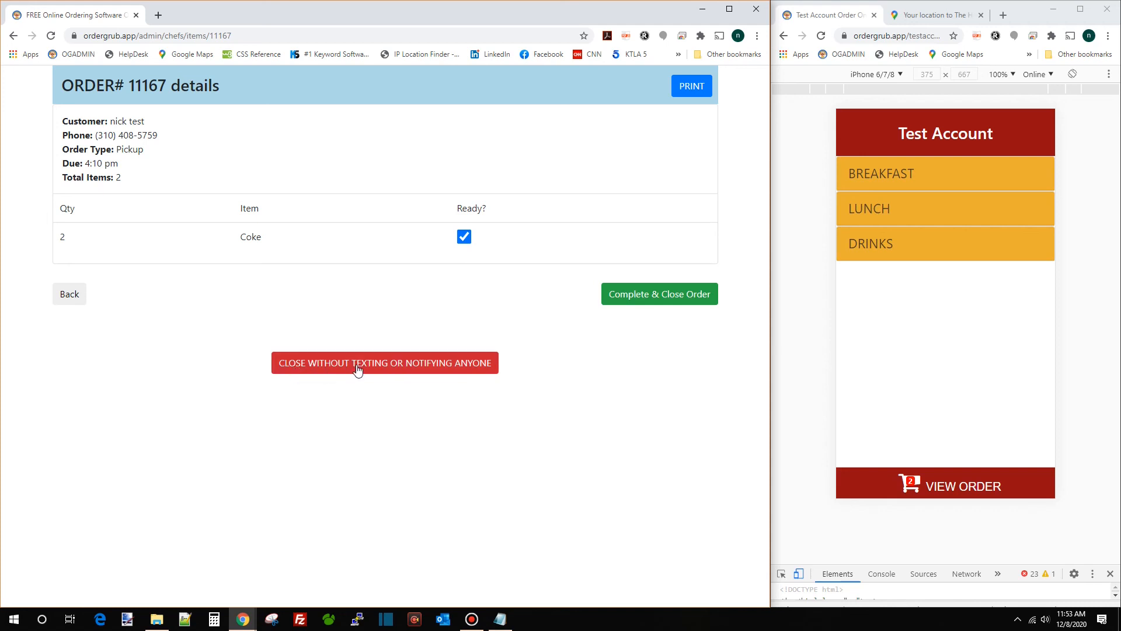
{"action": "left_click", "coordinate": [472, 364]}
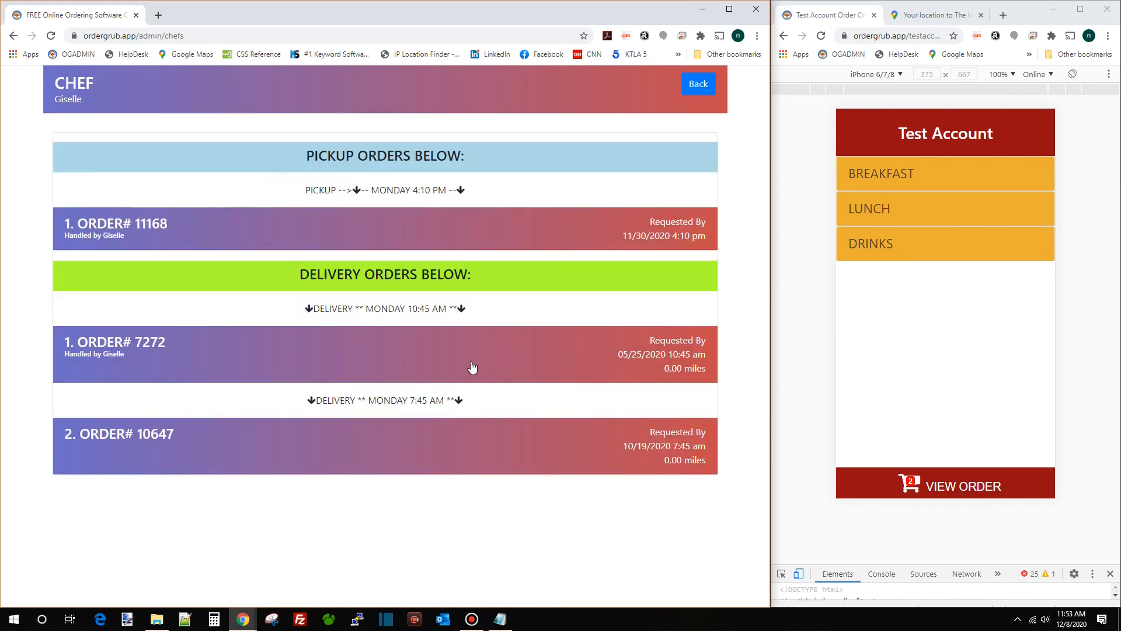
{"action": "left_click", "coordinate": [710, 84]}
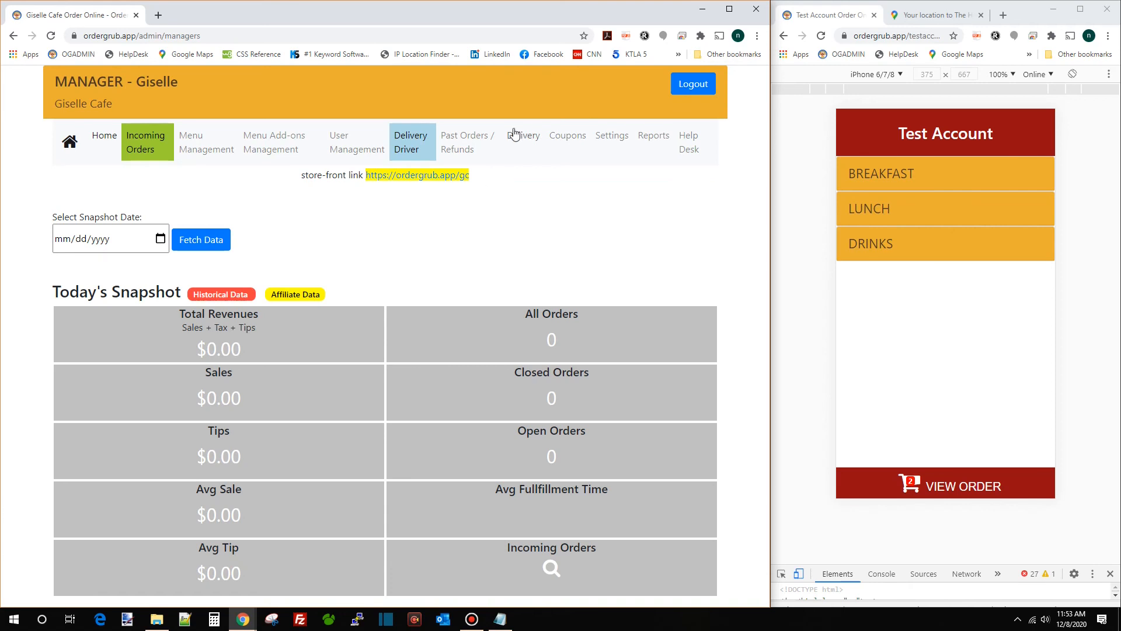
Open the Delivery settings and empty the Enter Address You Deliver FROM field
{"action": "left_click", "coordinate": [525, 142]}
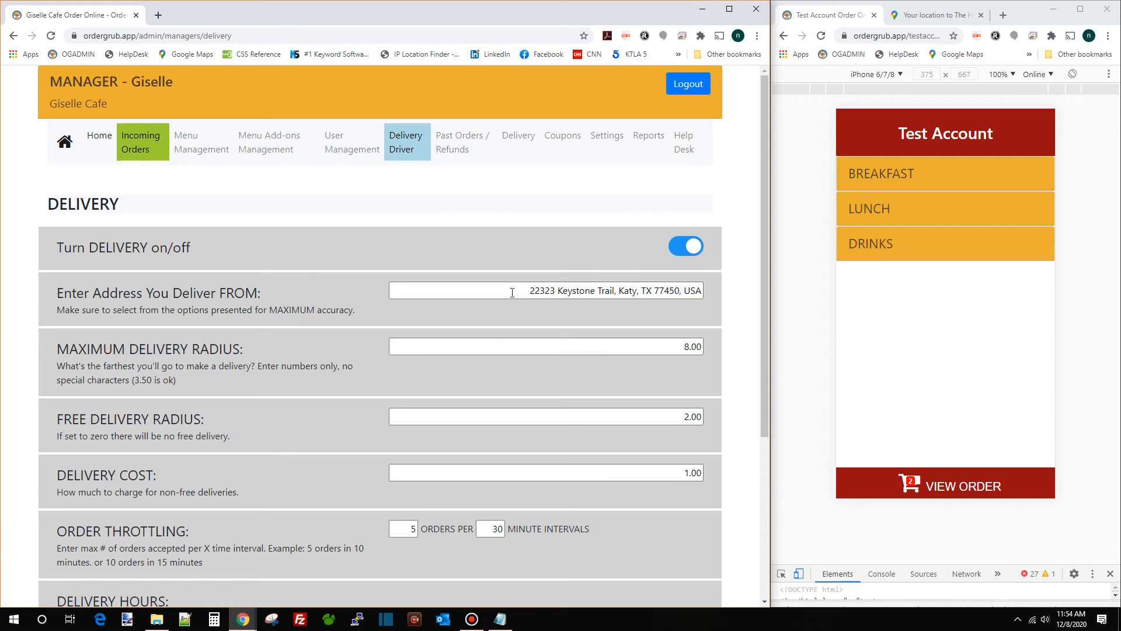
{"action": "left_click_drag", "start_coordinate": [534, 291], "coordinate": [706, 310]}
{"action": "key", "text": "BackSpace"}
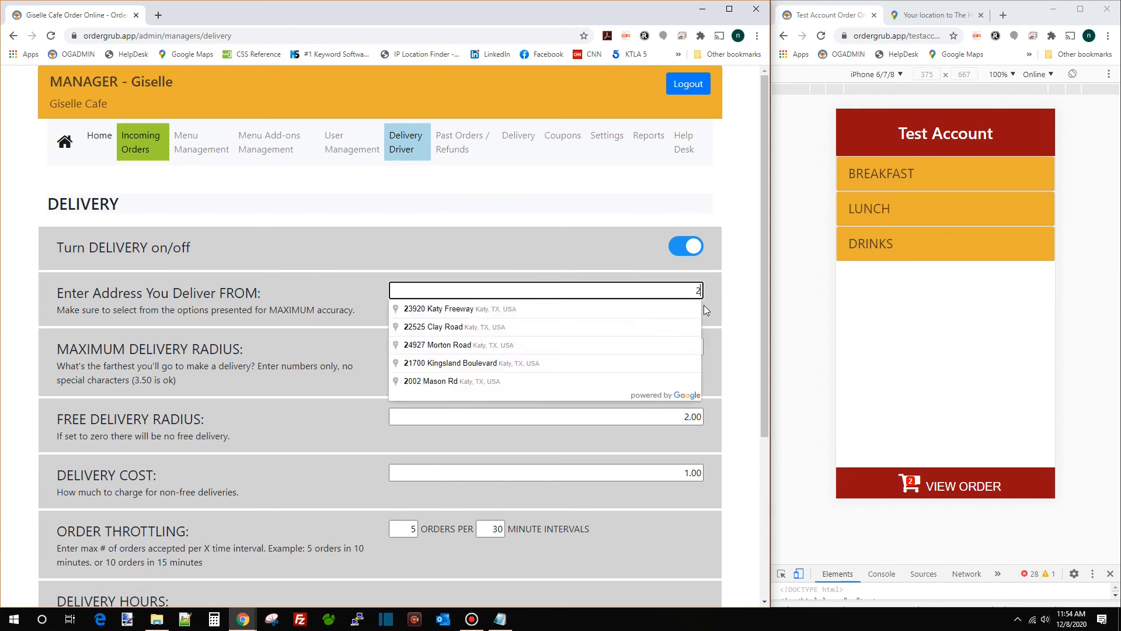
{"action": "key", "text": "BackSpace"}
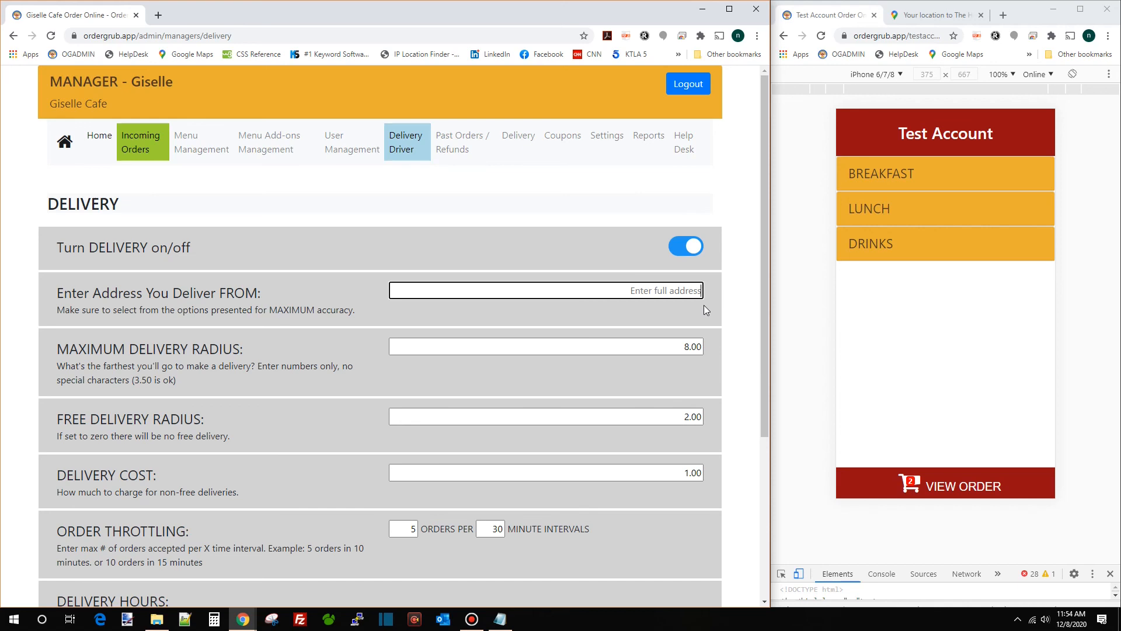
{"action": "left_click", "coordinate": [569, 193]}
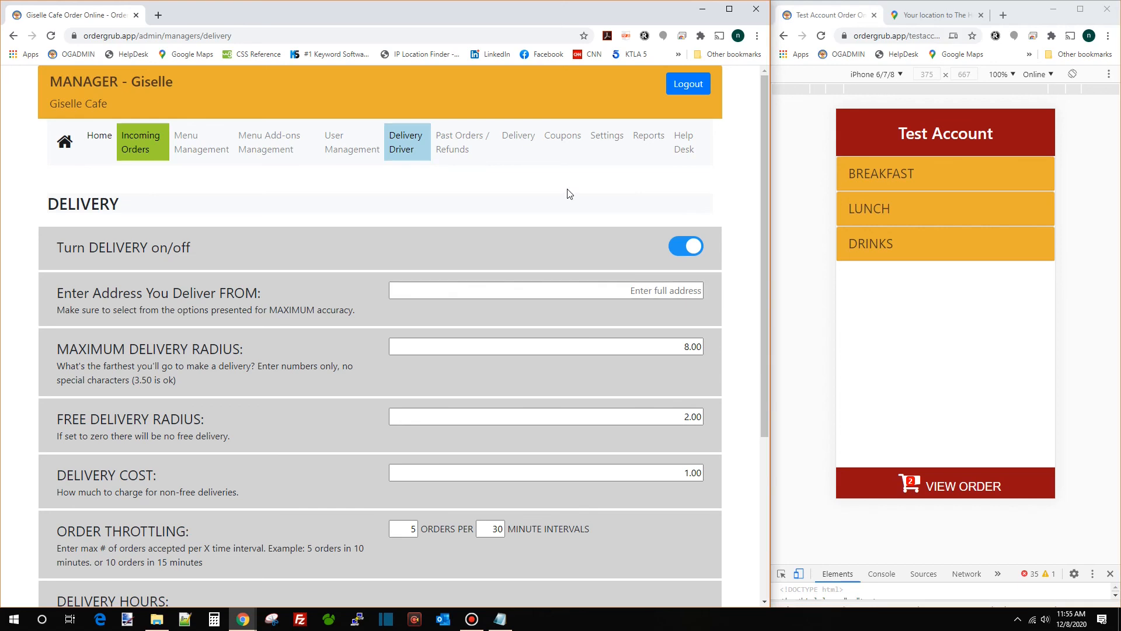
Paste a new account into the preview address, dismiss the review popup and go back
{"action": "left_click", "coordinate": [925, 37]}
{"action": "double_click", "coordinate": [931, 37]}
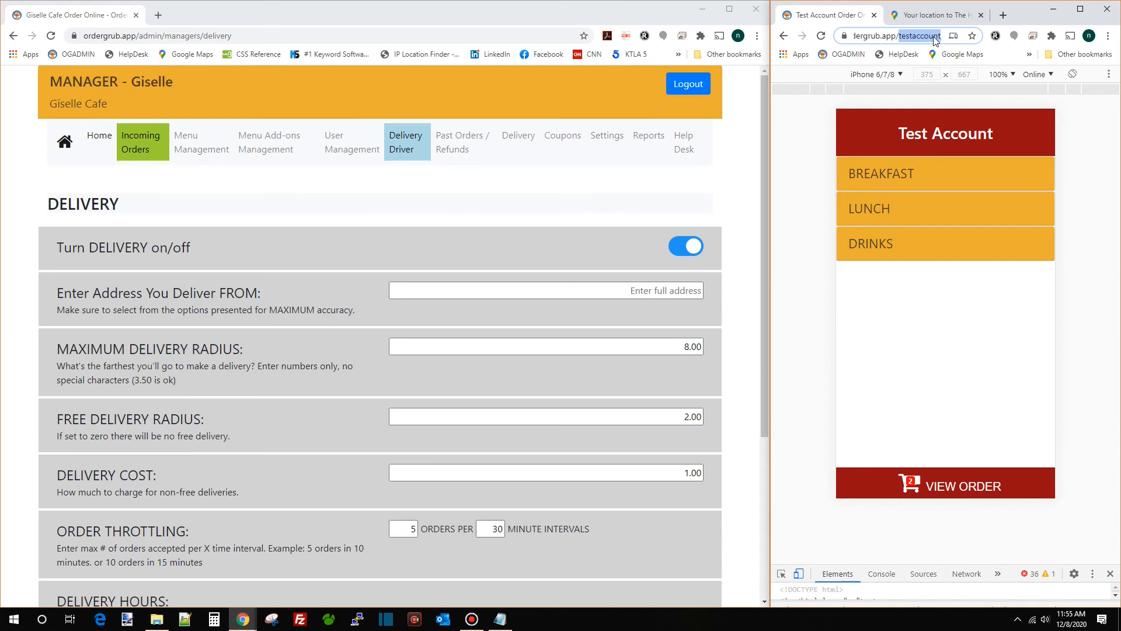
{"action": "key", "text": "ctrl+v"}
{"action": "key", "text": "Return"}
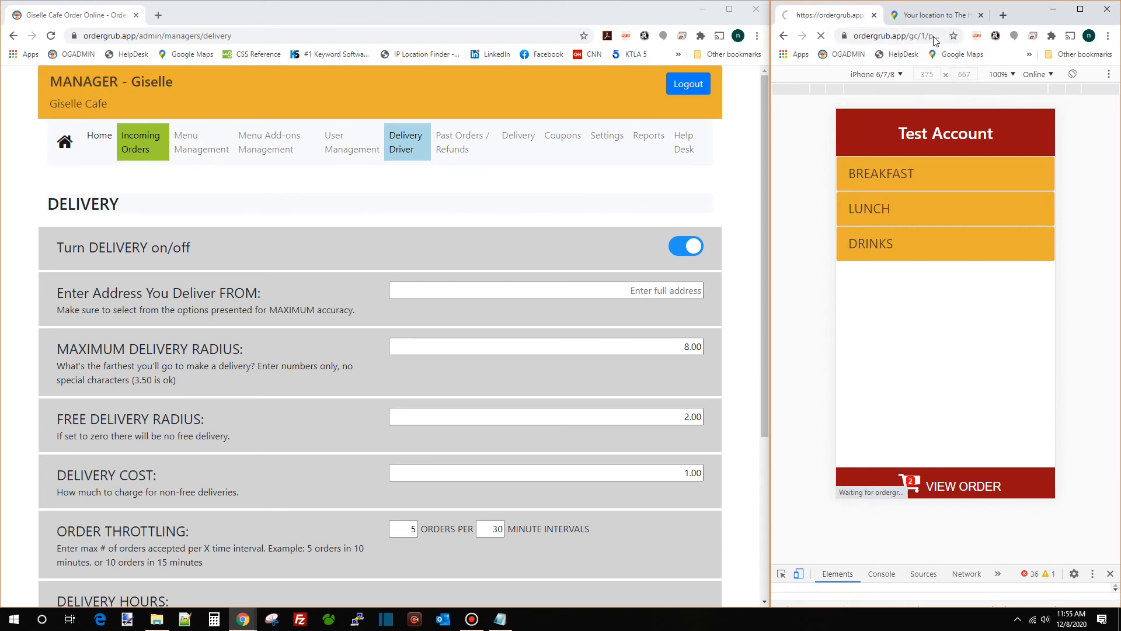
{"action": "left_click", "coordinate": [962, 361]}
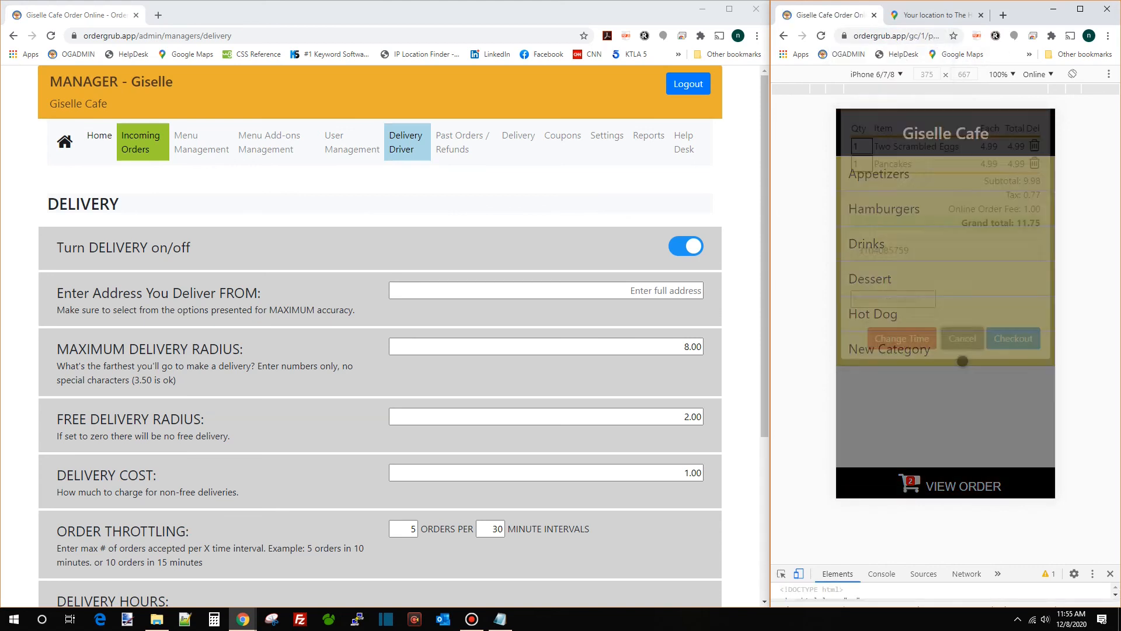
{"action": "left_click", "coordinate": [785, 36]}
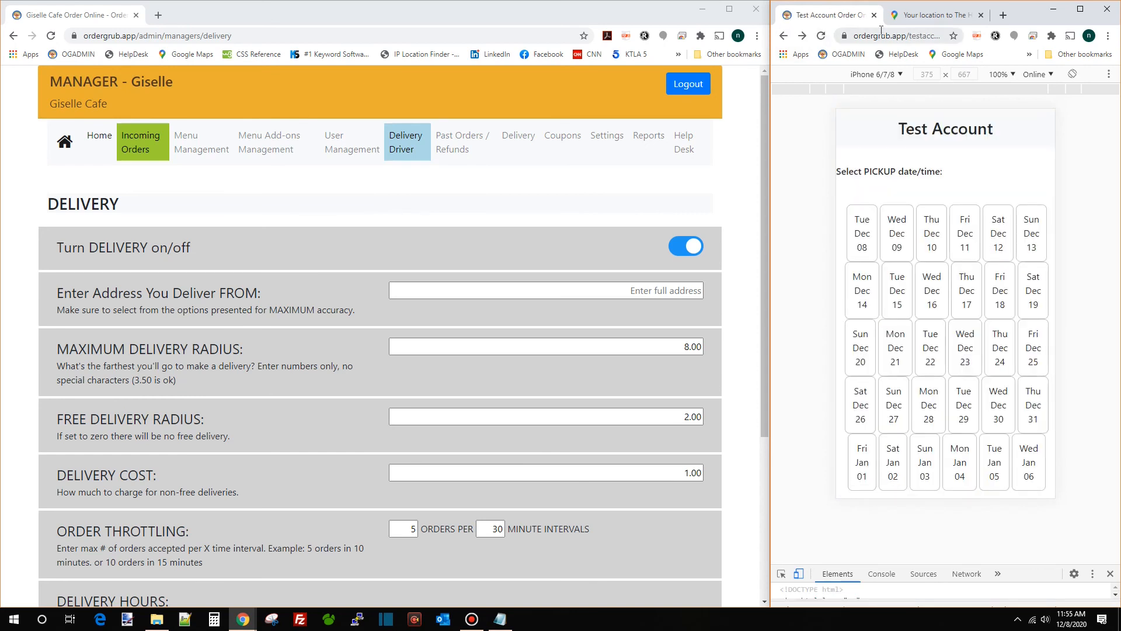
Load ordergrub.app/gc/ by replacing testaccount with gc and removing 1/pickup
{"action": "double_click", "coordinate": [921, 38]}
{"action": "type", "text": "gc"}
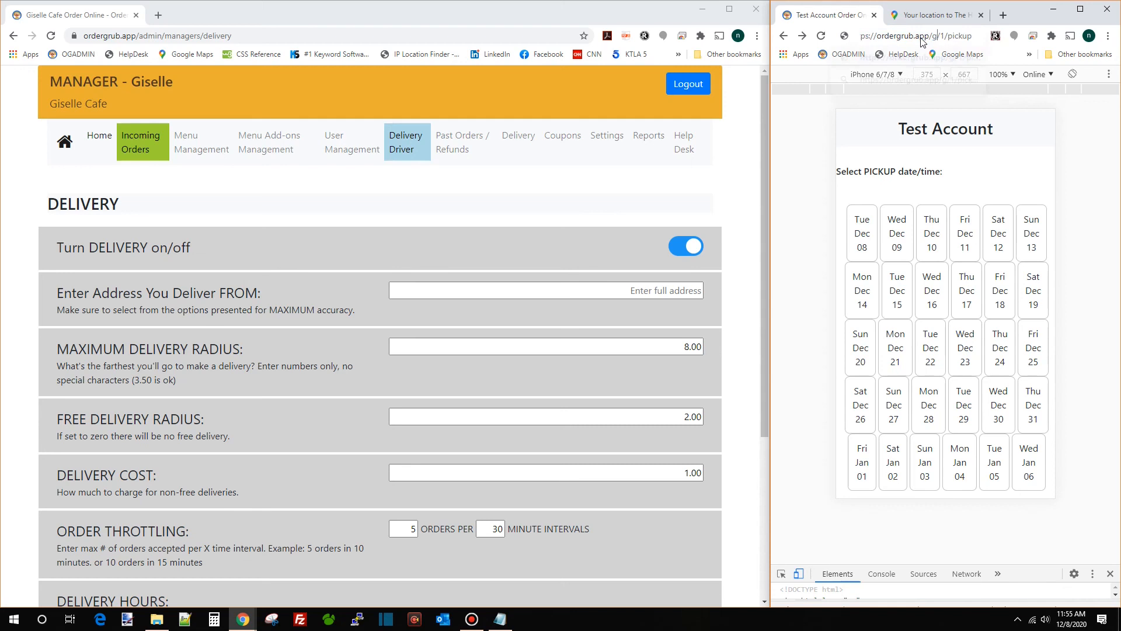
{"action": "key", "text": "Return"}
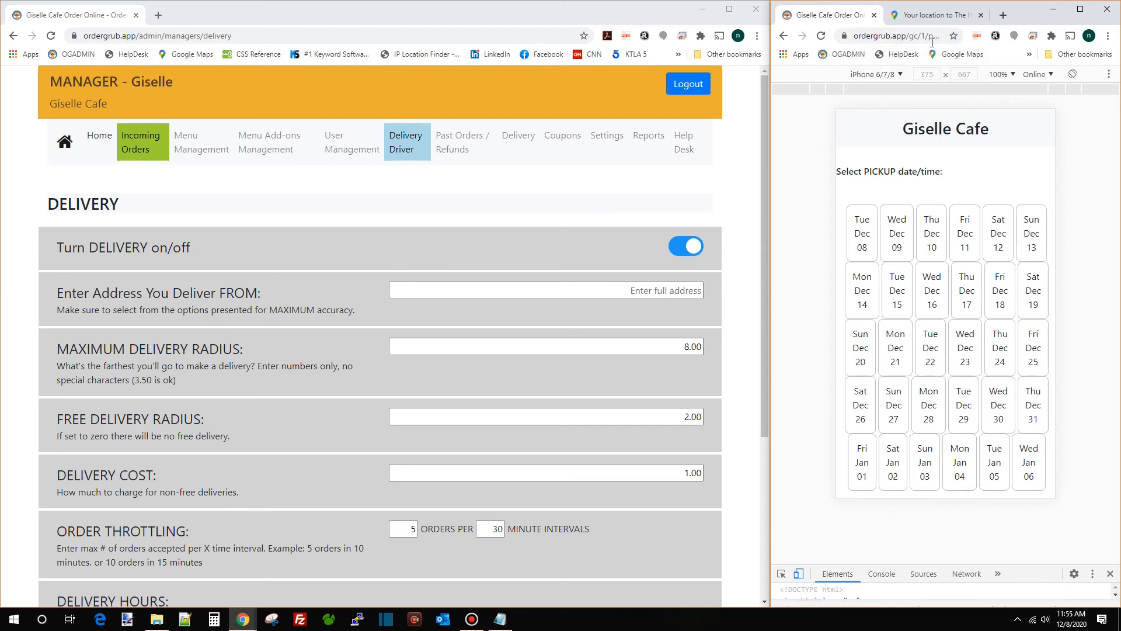
{"action": "left_click_drag", "start_coordinate": [932, 43], "coordinate": [1018, 48]}
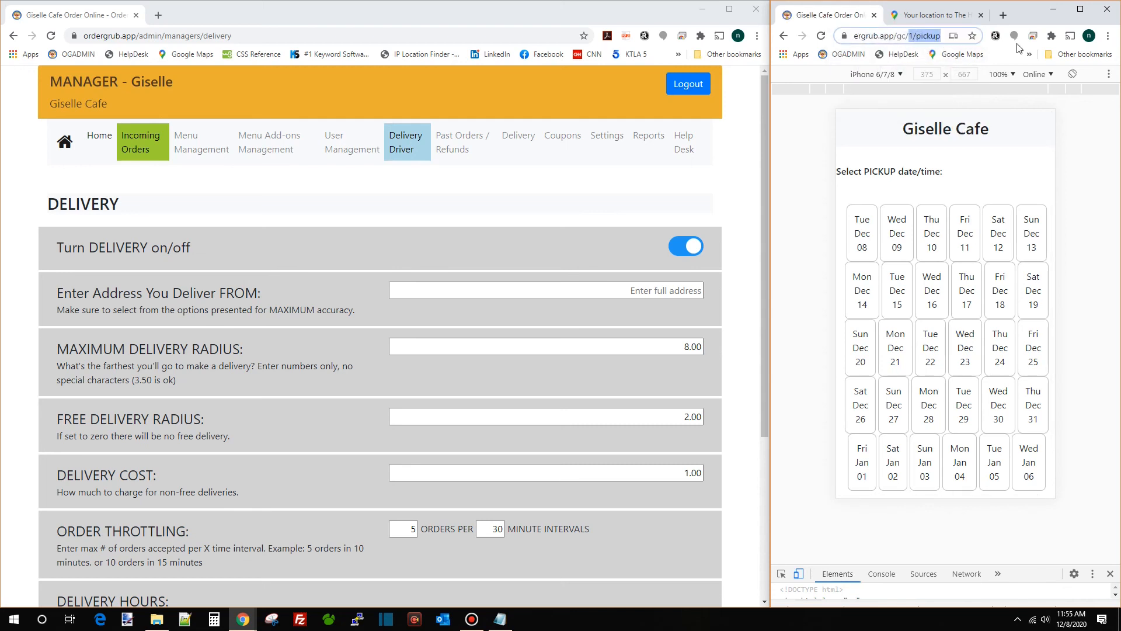
{"action": "key", "text": "BackSpace"}
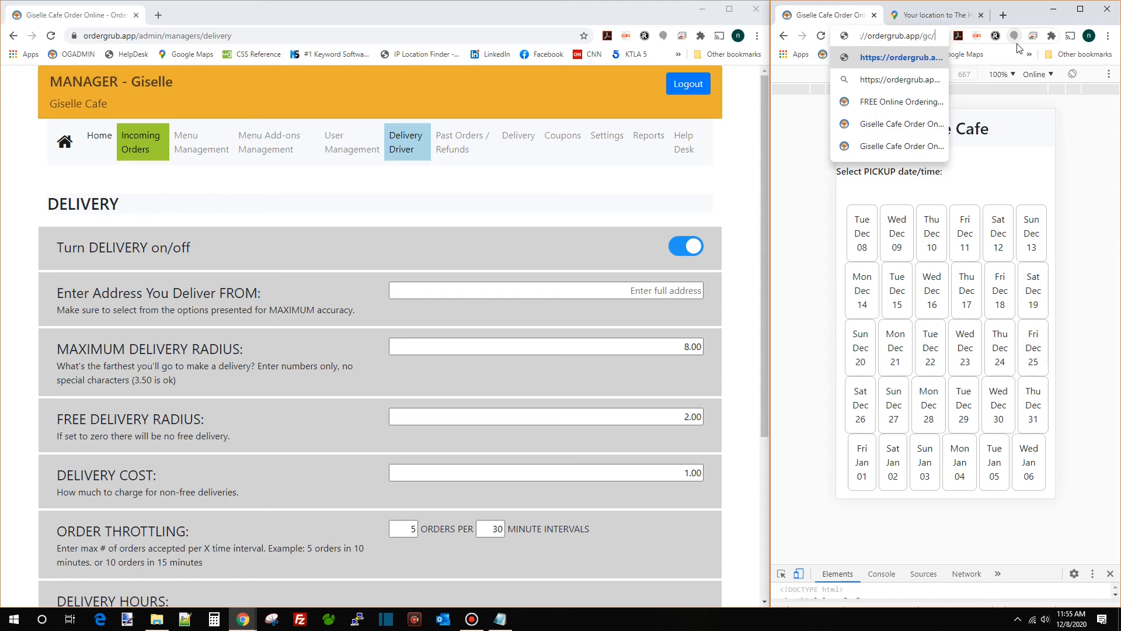
{"action": "key", "text": "Return"}
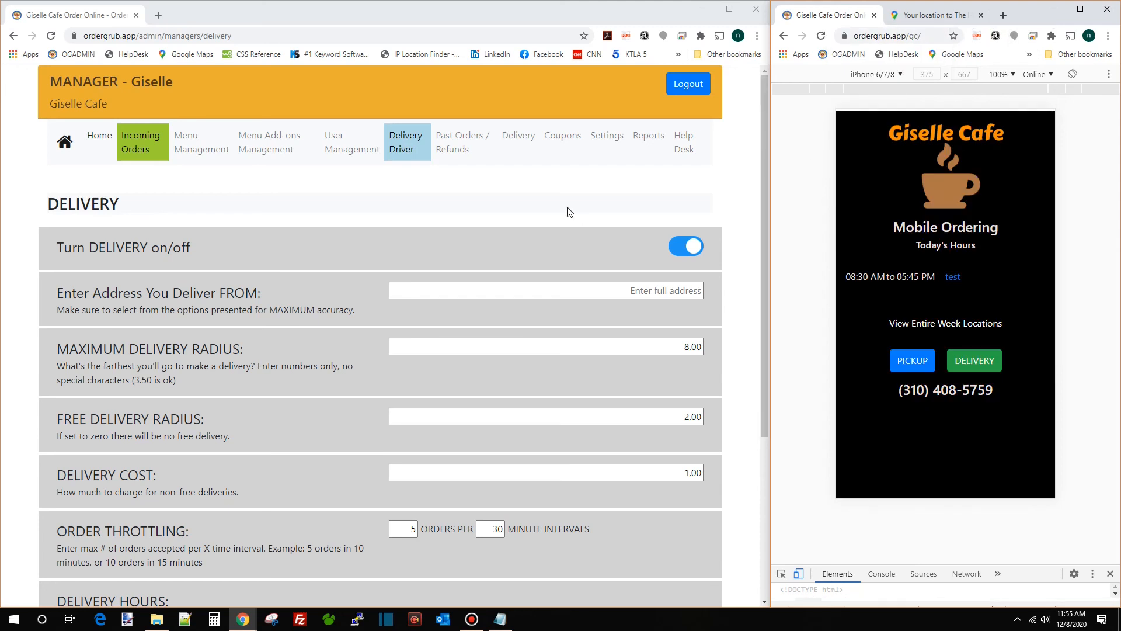
Set the deliver-from address to the Tacos A Go Go suggestion
{"action": "left_click", "coordinate": [571, 288]}
{"action": "type", "text": "taco"}
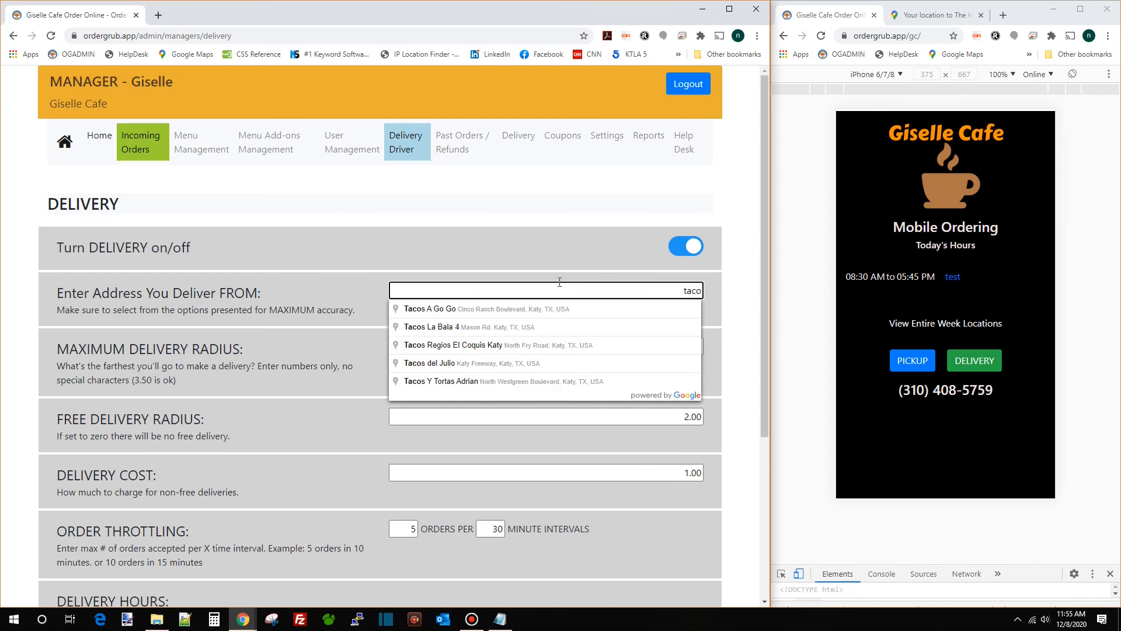
{"action": "left_click", "coordinate": [478, 308]}
Change the maximum delivery radius from 8.00 to 10
{"action": "left_click", "coordinate": [508, 352]}
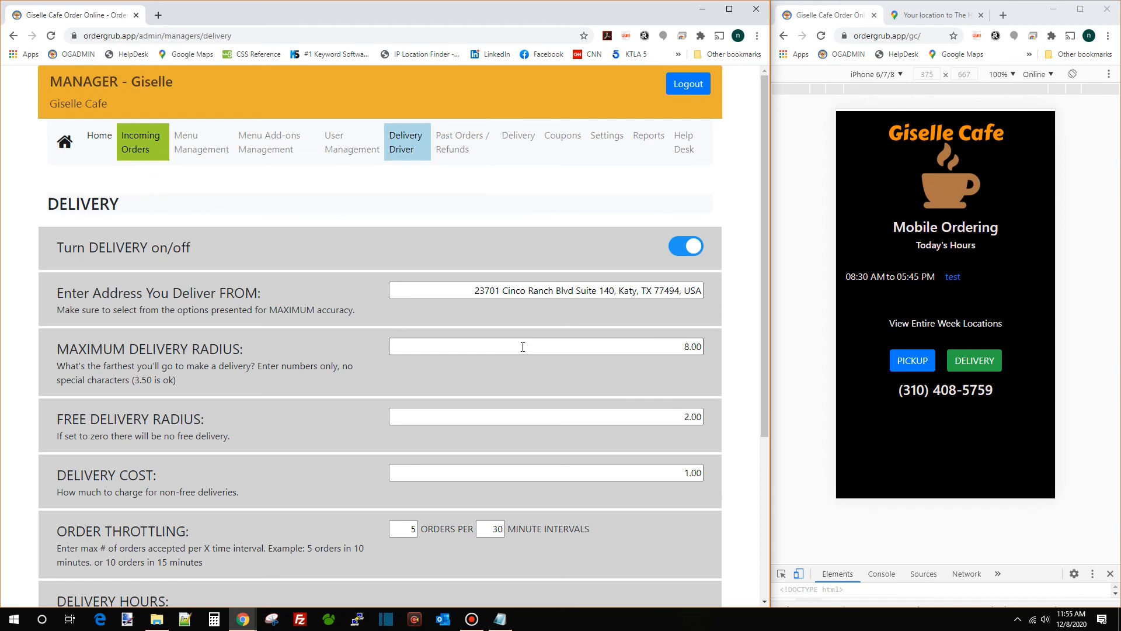
{"action": "left_click_drag", "start_coordinate": [659, 350], "coordinate": [740, 353]}
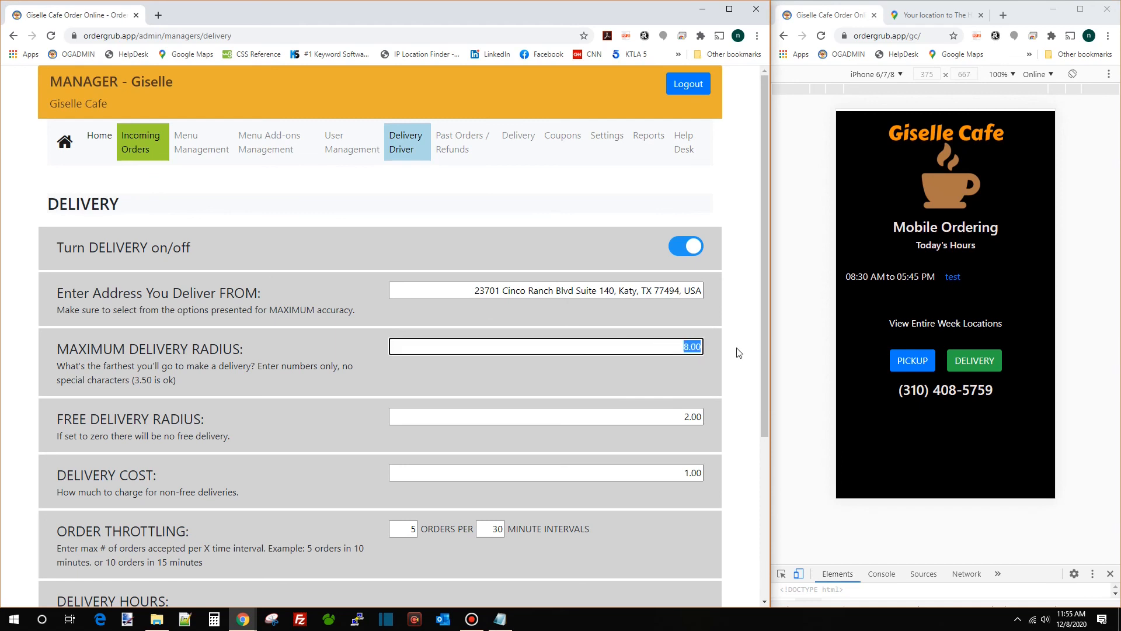
{"action": "type", "text": "10"}
{"action": "key", "text": "Tab"}
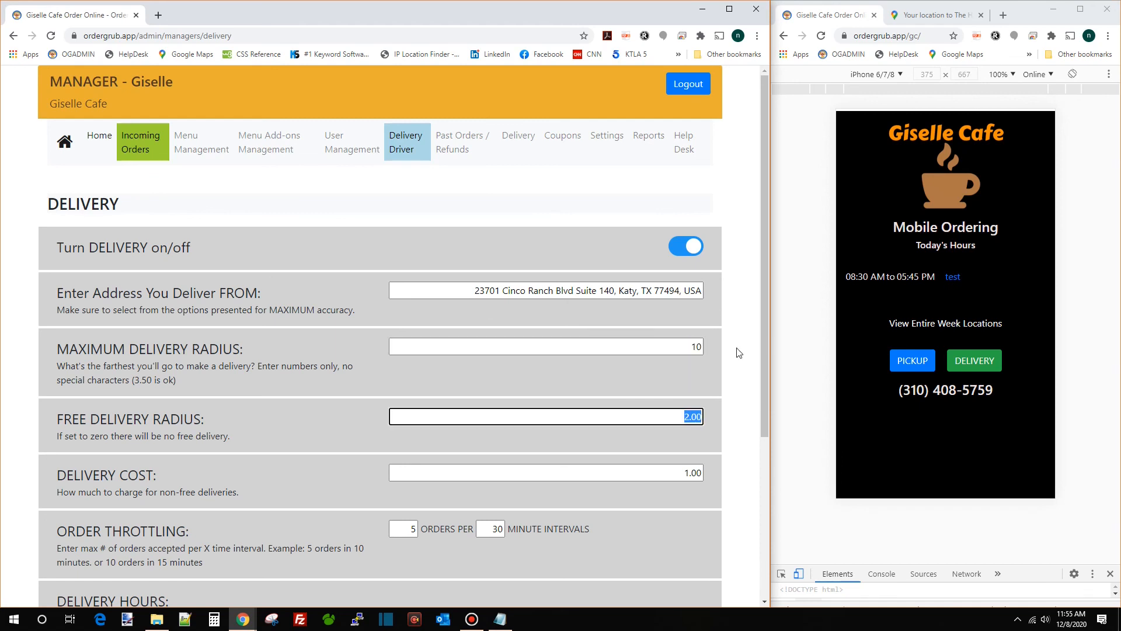
{"action": "double_click", "coordinate": [675, 344]}
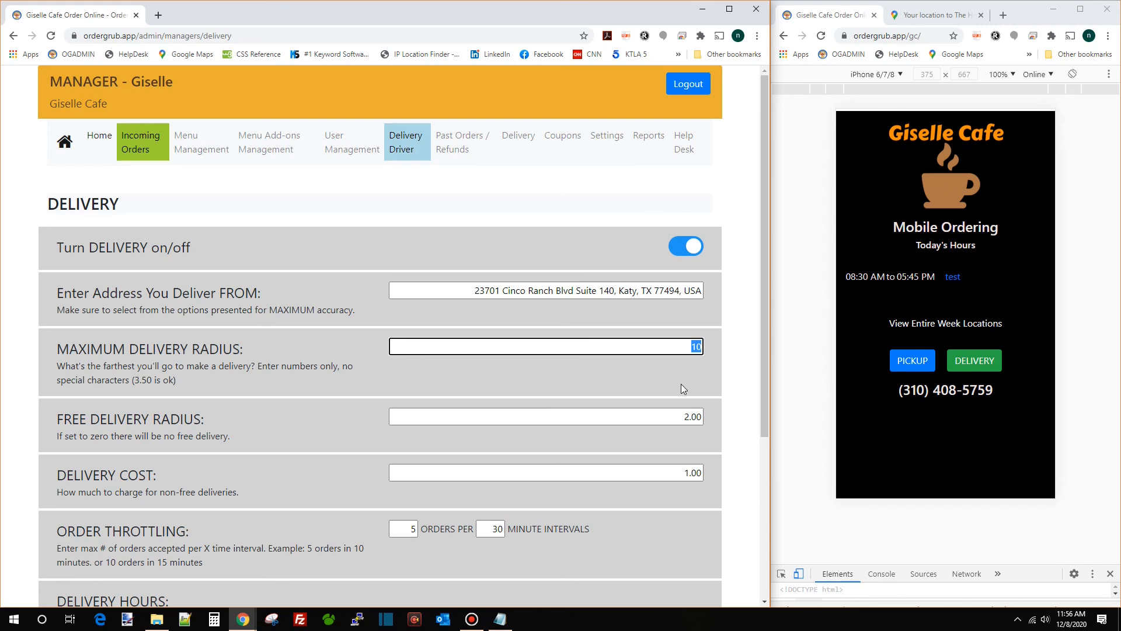
{"action": "key", "text": "Tab"}
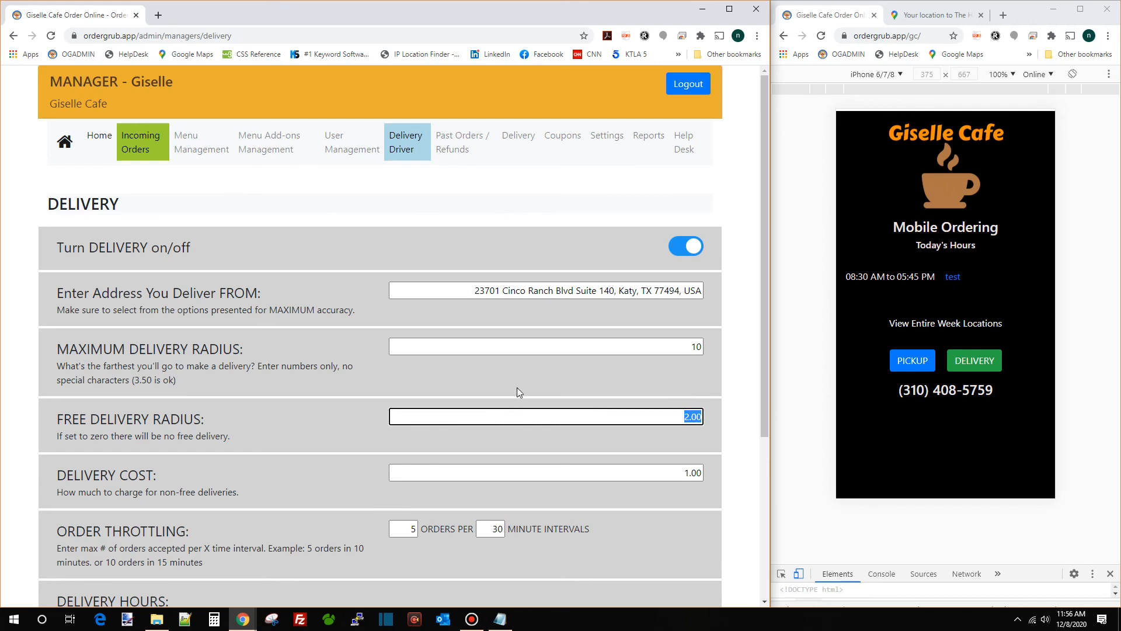
Set the free delivery radius to 3 and the delivery cost to 5
{"action": "type", "text": "0"}
{"action": "left_click_drag", "start_coordinate": [680, 417], "coordinate": [731, 420]}
{"action": "type", "text": "3"}
{"action": "left_click", "coordinate": [661, 436]}
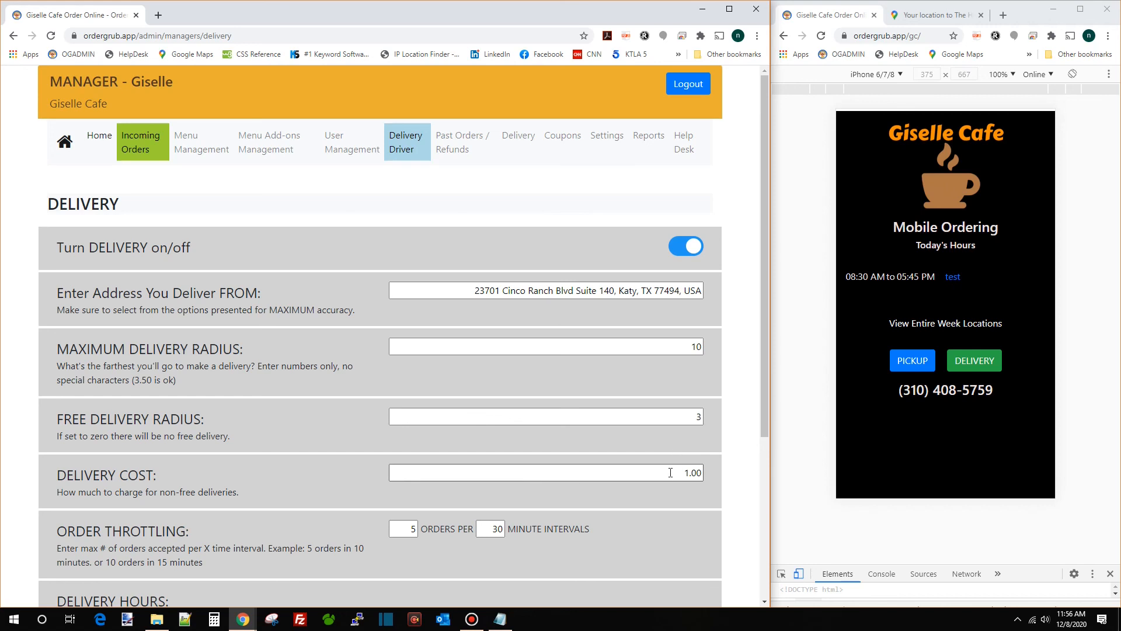
{"action": "left_click_drag", "start_coordinate": [671, 472], "coordinate": [724, 477]}
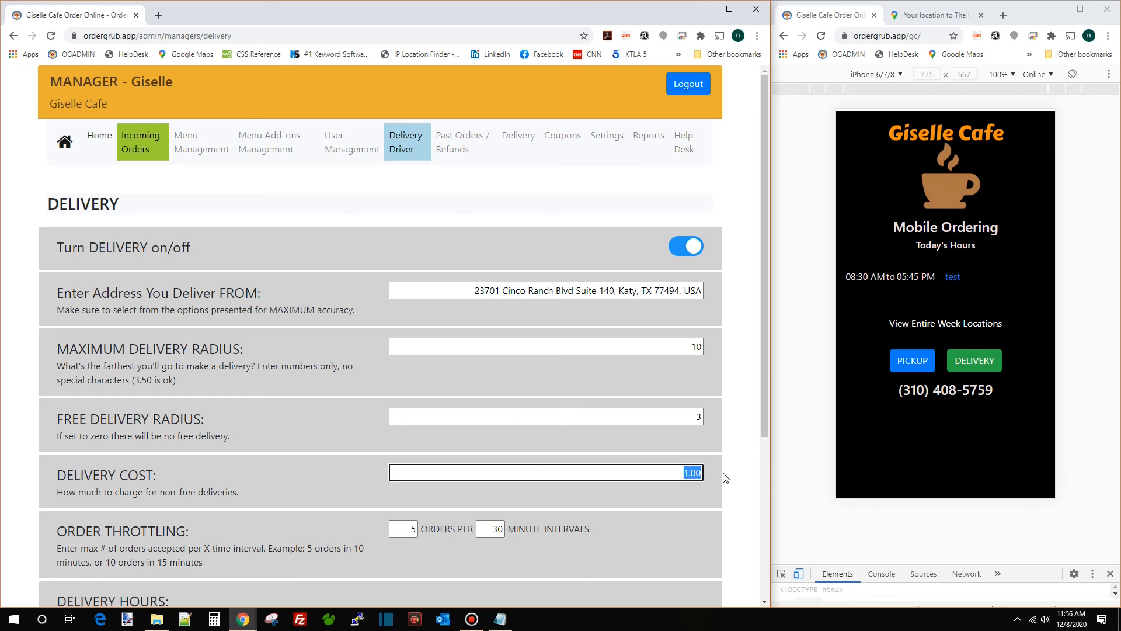
{"action": "type", "text": "5"}
{"action": "key", "text": "Tab"}
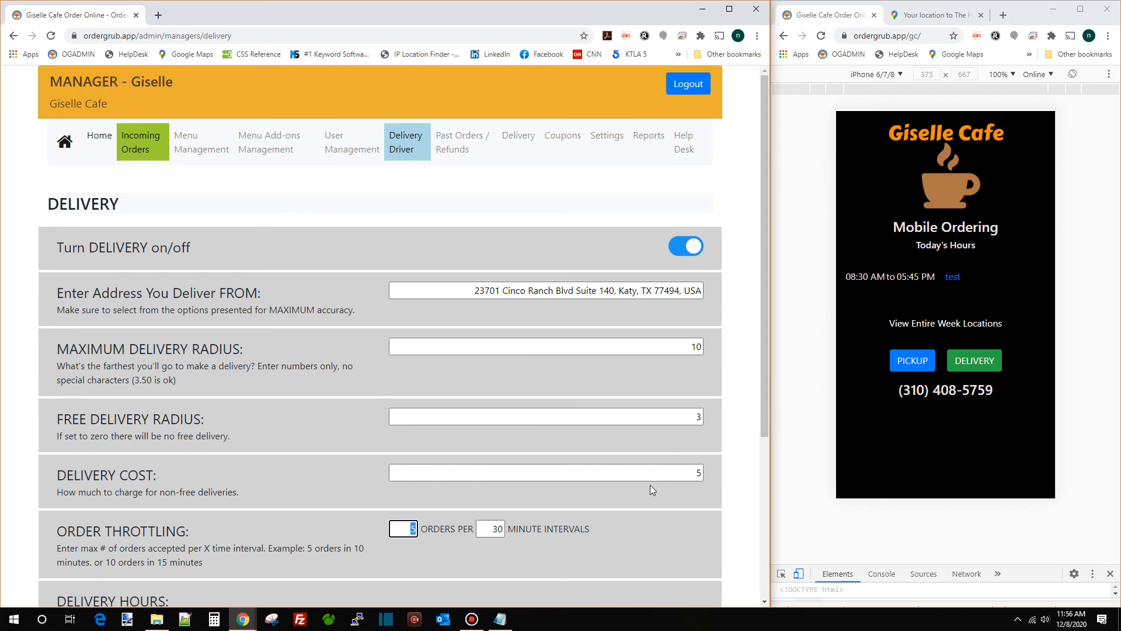
{"action": "scroll", "coordinate": [650, 476], "scroll_direction": "down", "scroll_amount": 4}
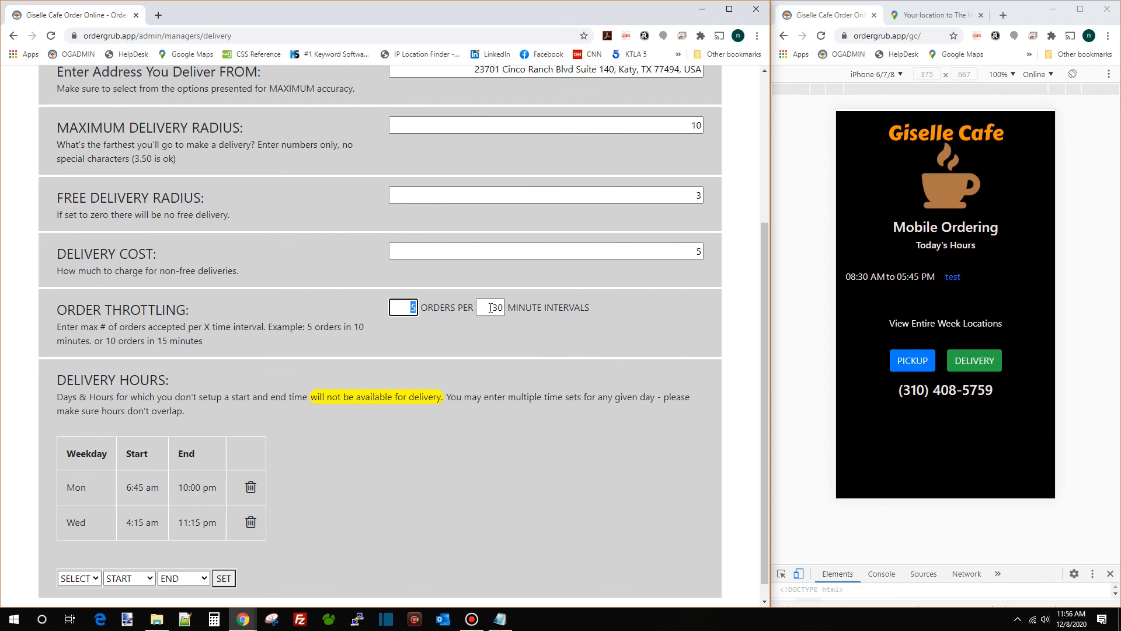
Set the order throttling interval to 60 minutes
{"action": "key", "text": "Tab"}
{"action": "type", "text": "60"}
{"action": "left_click", "coordinate": [465, 343]}
Choose Thu as the weekday for a new Delivery Hours entry
{"action": "scroll", "coordinate": [251, 358], "scroll_direction": "down", "scroll_amount": 1}
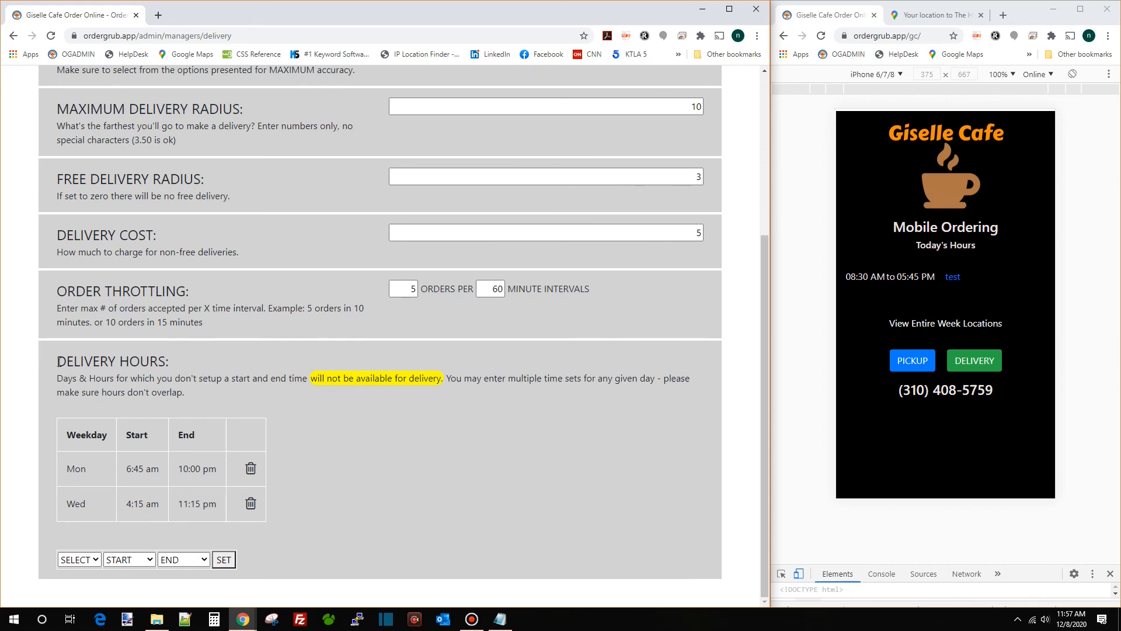
{"action": "triple_click", "coordinate": [86, 362]}
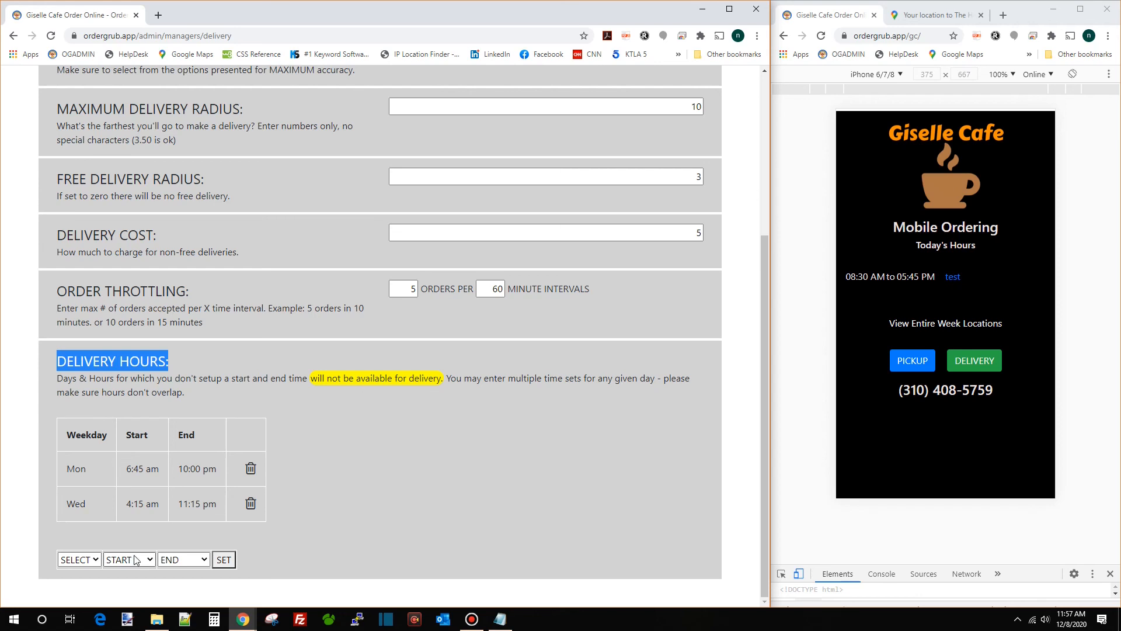
{"action": "left_click", "coordinate": [90, 562]}
{"action": "left_click", "coordinate": [83, 503]}
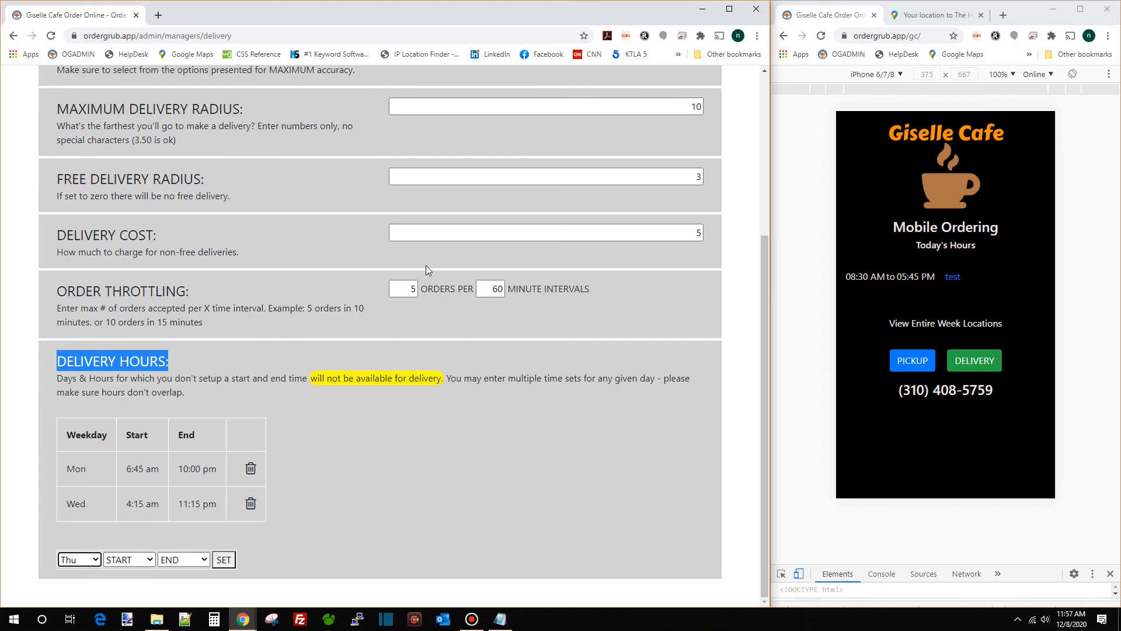
{"action": "scroll", "coordinate": [425, 271], "scroll_direction": "up", "scroll_amount": 4}
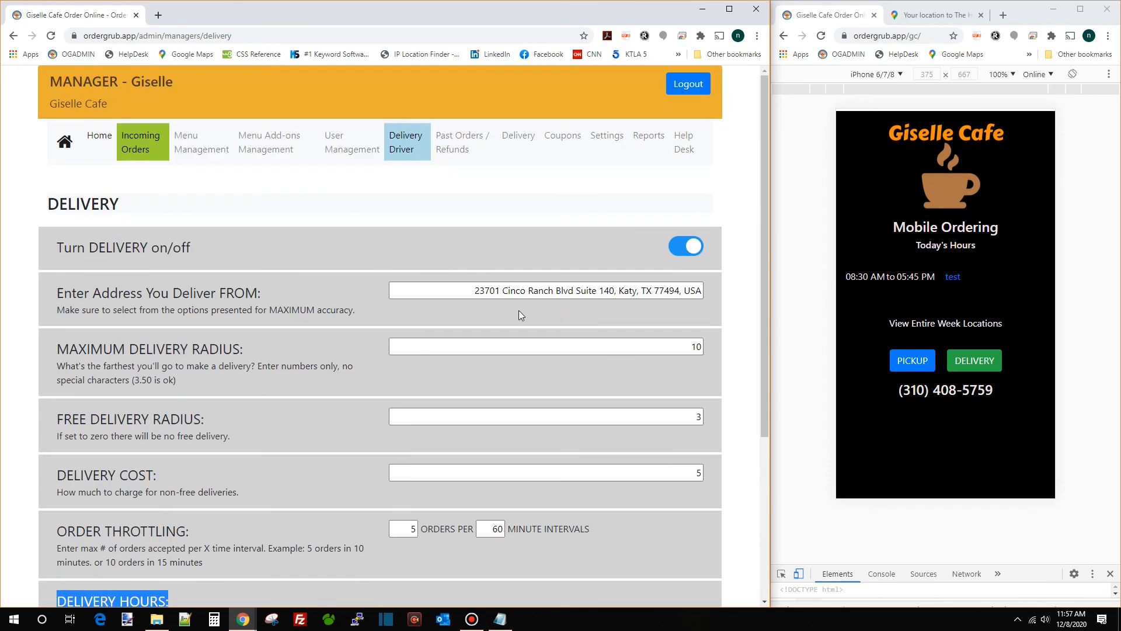
{"action": "left_click", "coordinate": [821, 36]}
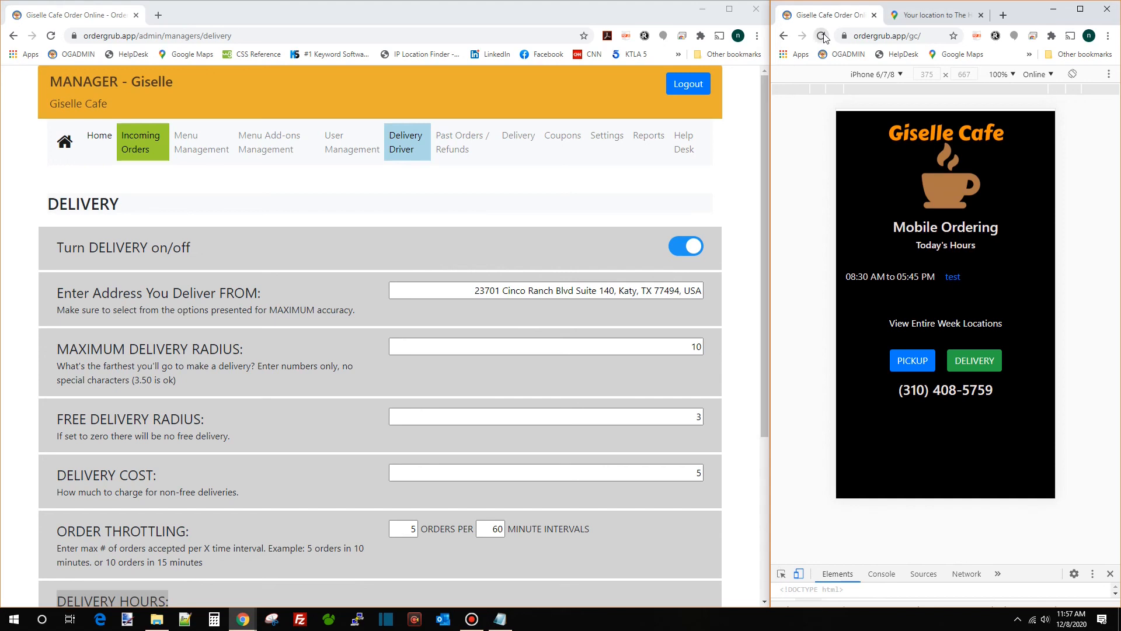
{"action": "left_click", "coordinate": [977, 363]}
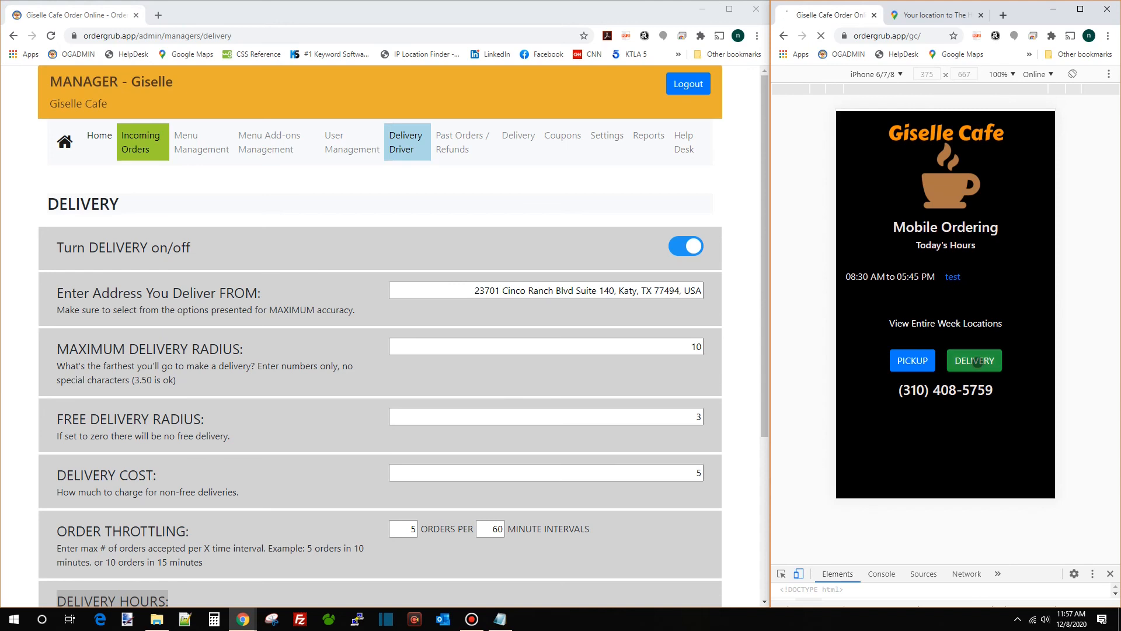
{"action": "left_click", "coordinate": [888, 230]}
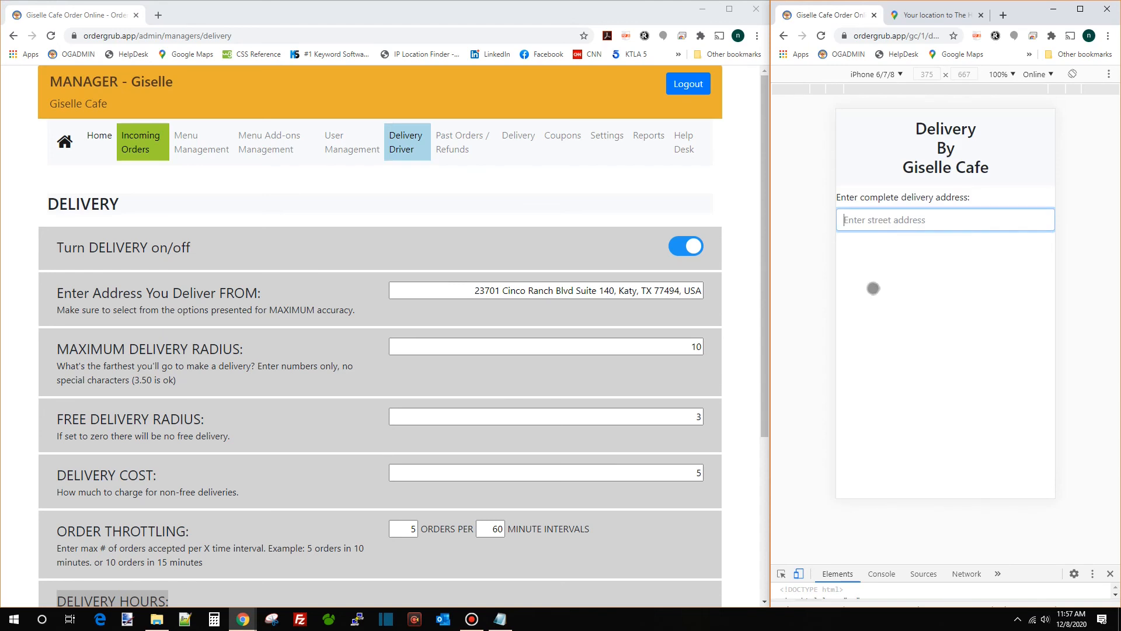
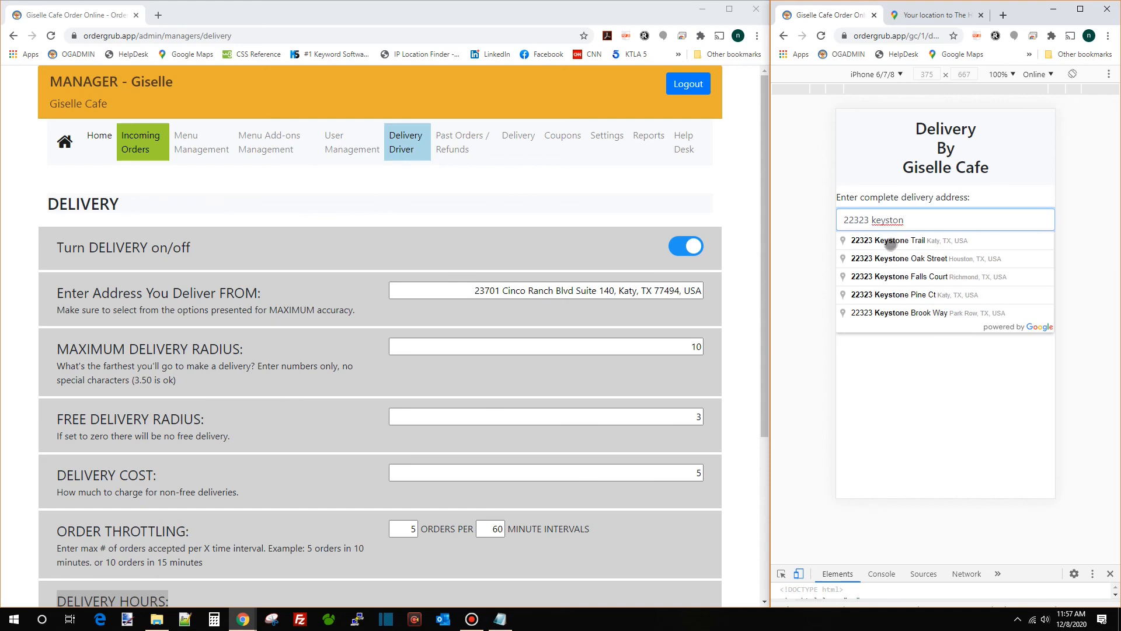
{"action": "left_click", "coordinate": [890, 242]}
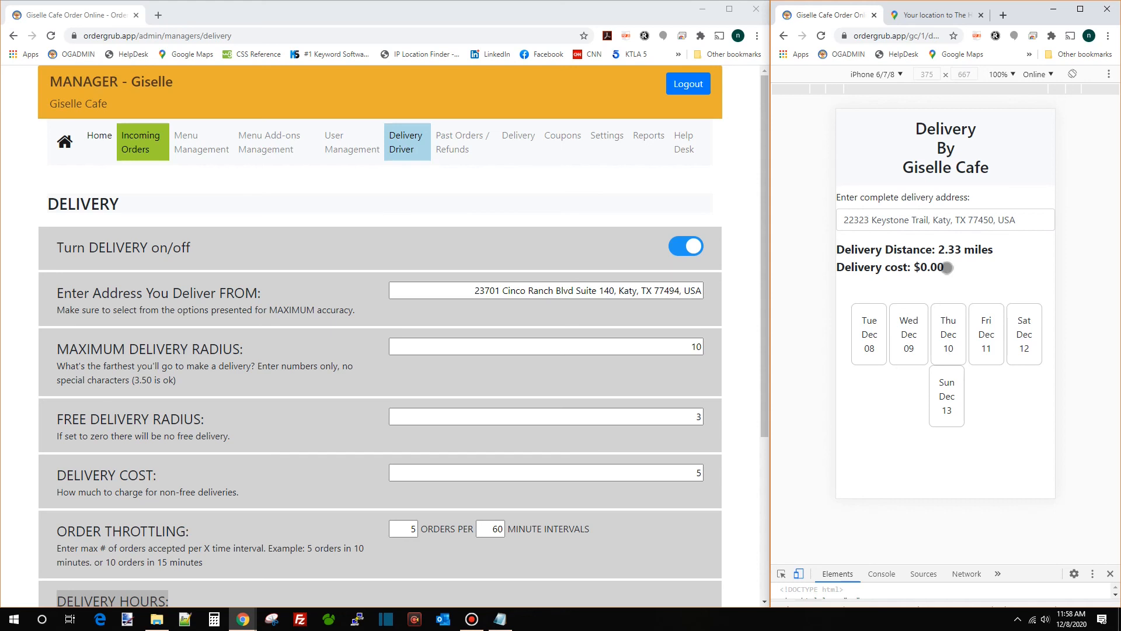
{"action": "left_click", "coordinate": [695, 416]}
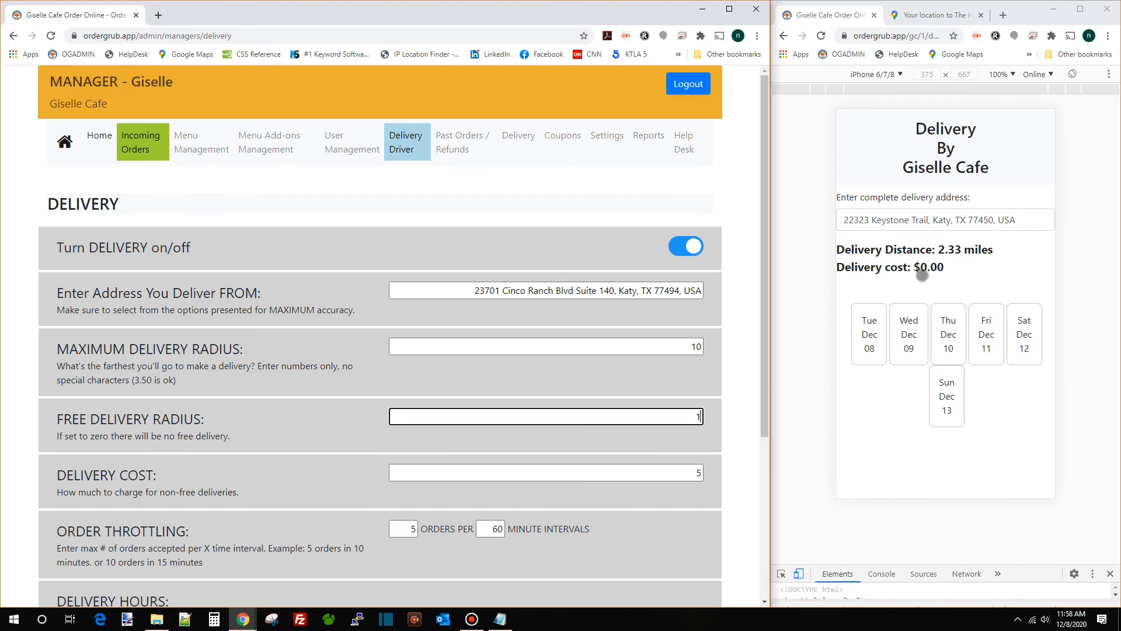
{"action": "left_click", "coordinate": [821, 38]}
{"action": "left_click", "coordinate": [821, 38]}
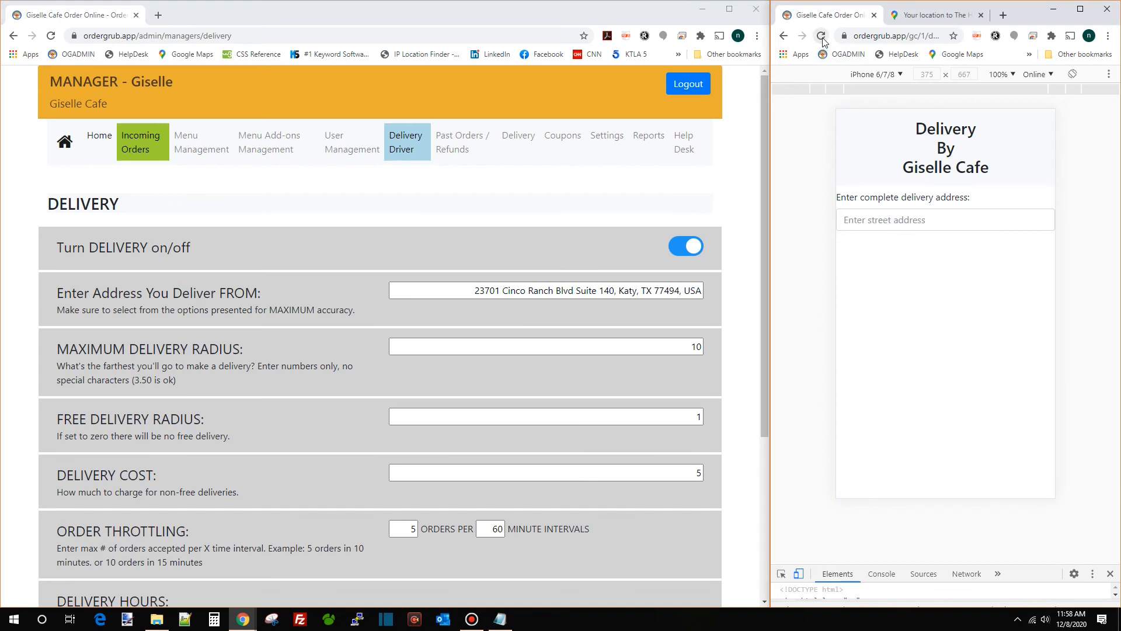
{"action": "left_click", "coordinate": [898, 219]}
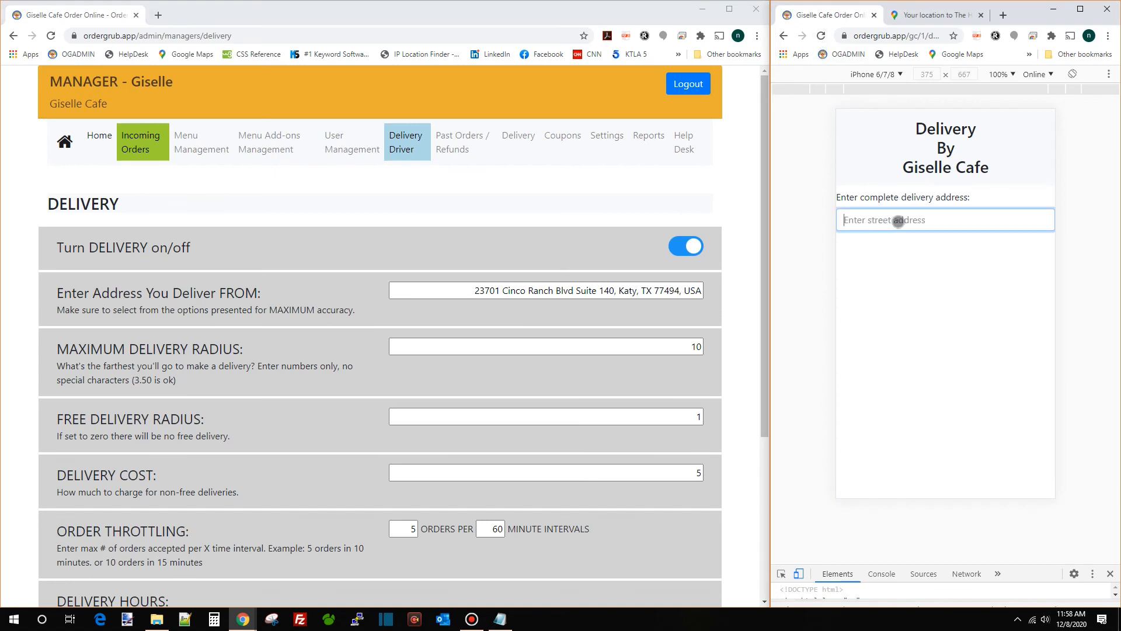
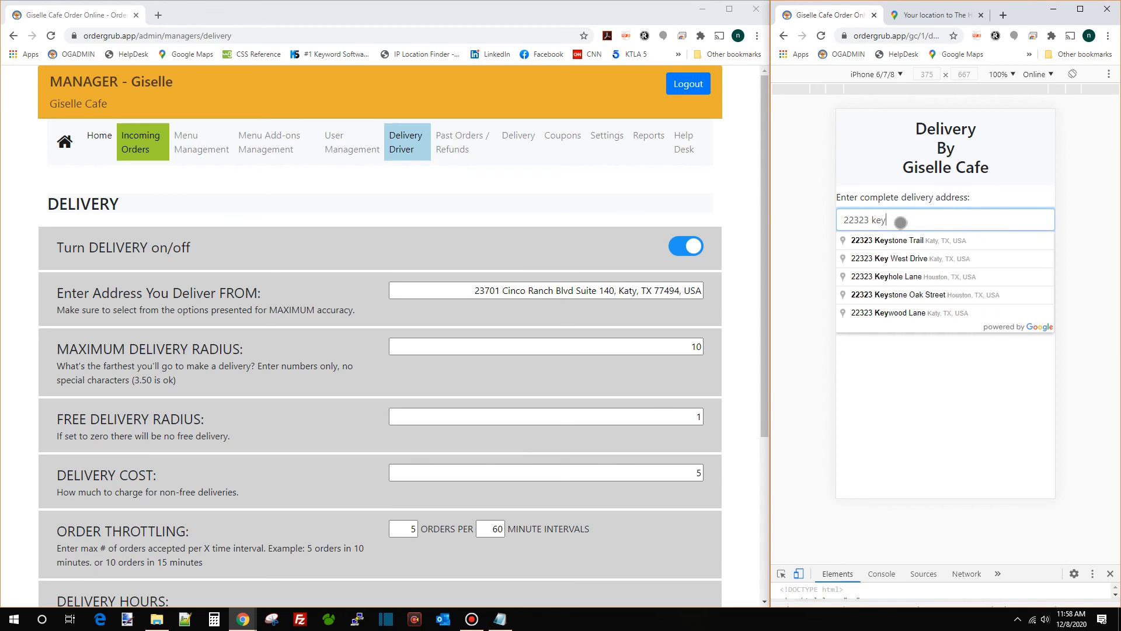
{"action": "left_click", "coordinate": [909, 240]}
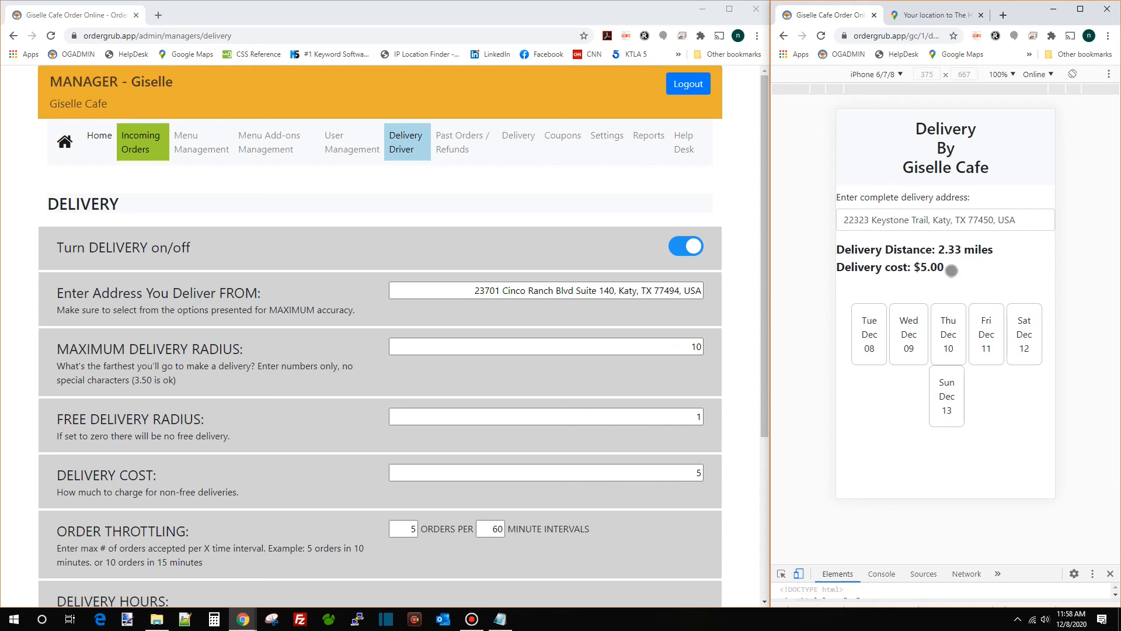
Schedule delivery for Wed Dec 09 at 7:15 am and continue to the menu
{"action": "left_click", "coordinate": [871, 326]}
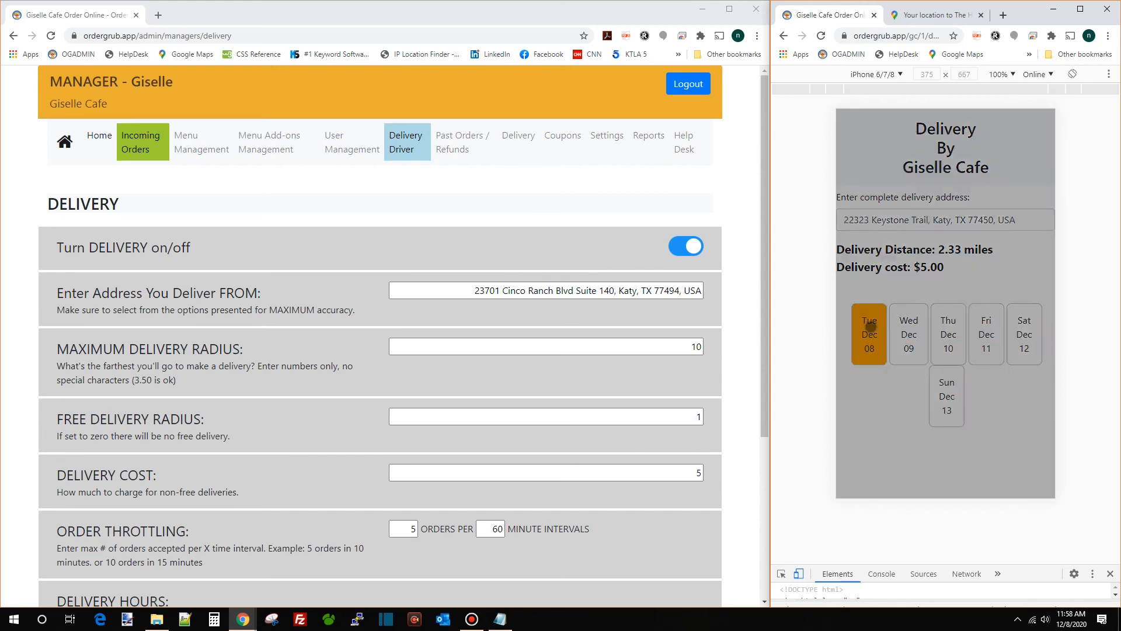
{"action": "left_click", "coordinate": [1030, 264]}
{"action": "scroll", "coordinate": [540, 356], "scroll_direction": "down", "scroll_amount": 4}
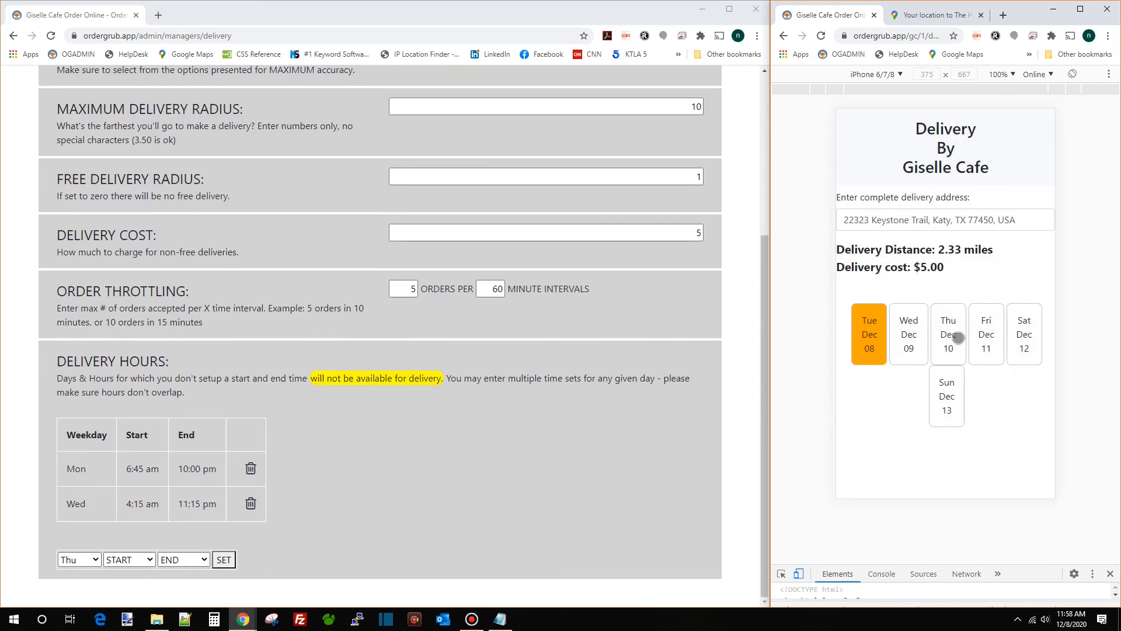
{"action": "left_click", "coordinate": [909, 329]}
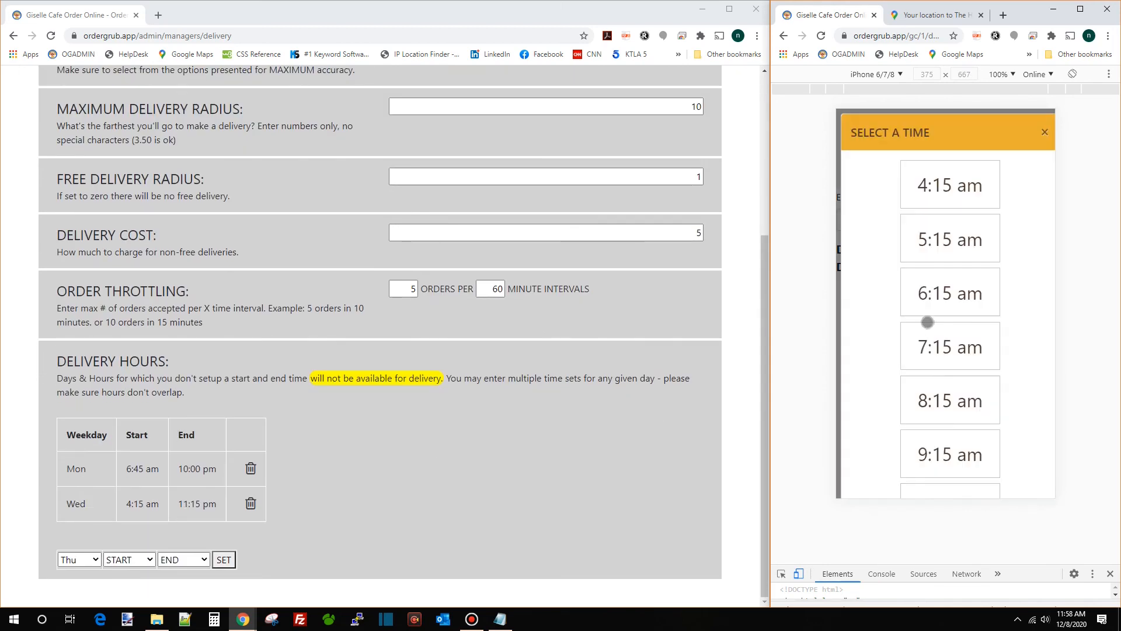
{"action": "left_click", "coordinate": [934, 347]}
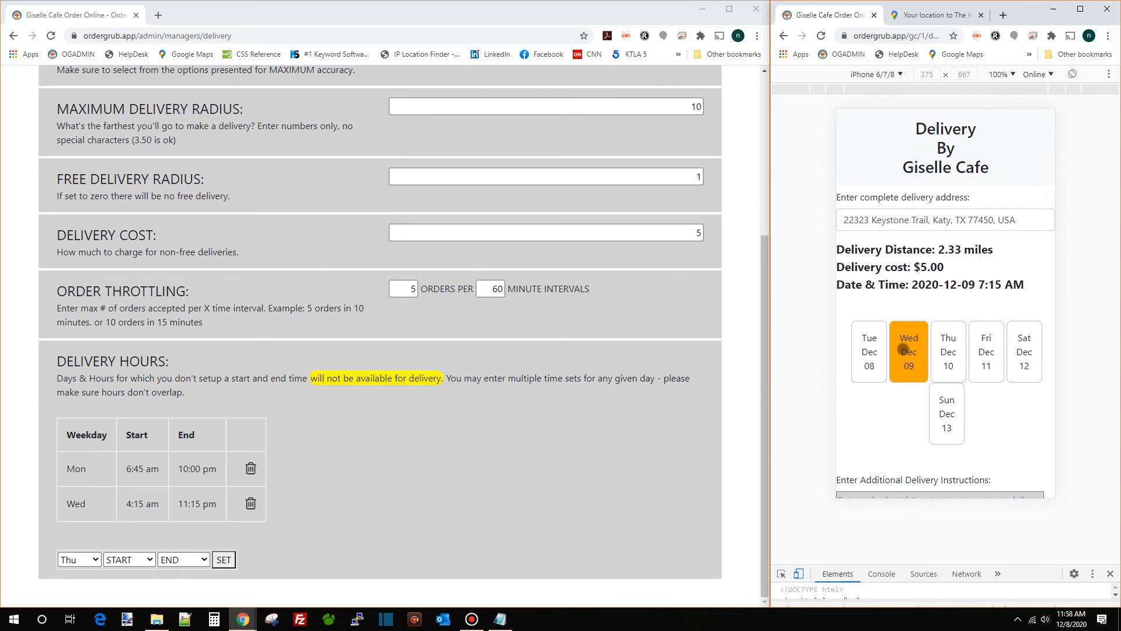
{"action": "scroll", "coordinate": [905, 351], "scroll_direction": "down", "scroll_amount": 3}
{"action": "left_click", "coordinate": [903, 372]}
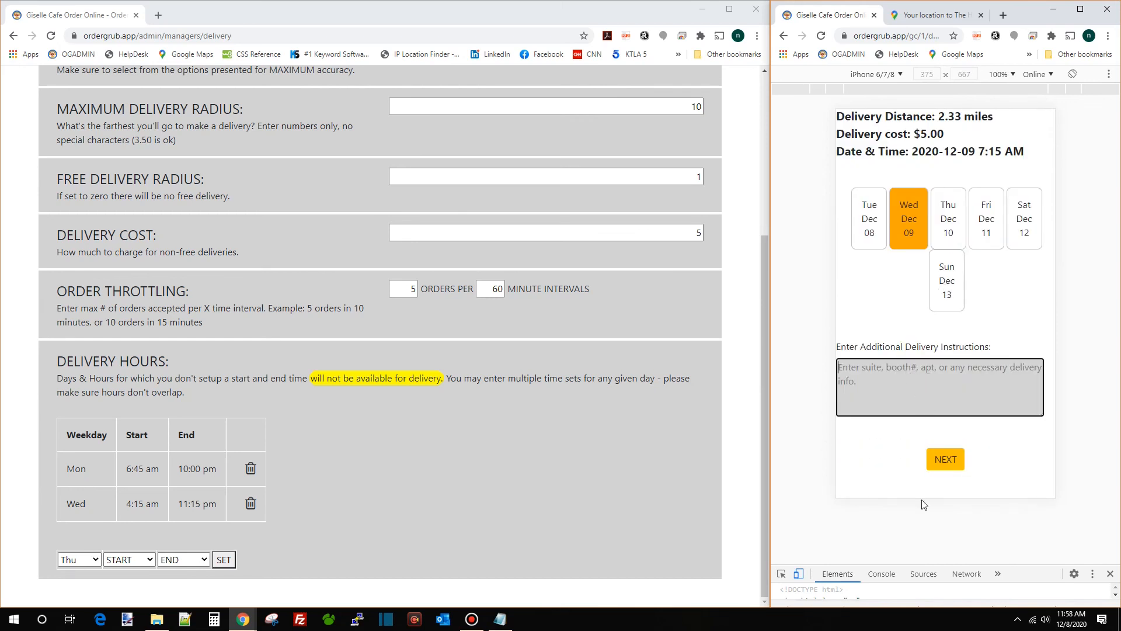
{"action": "left_click", "coordinate": [952, 451]}
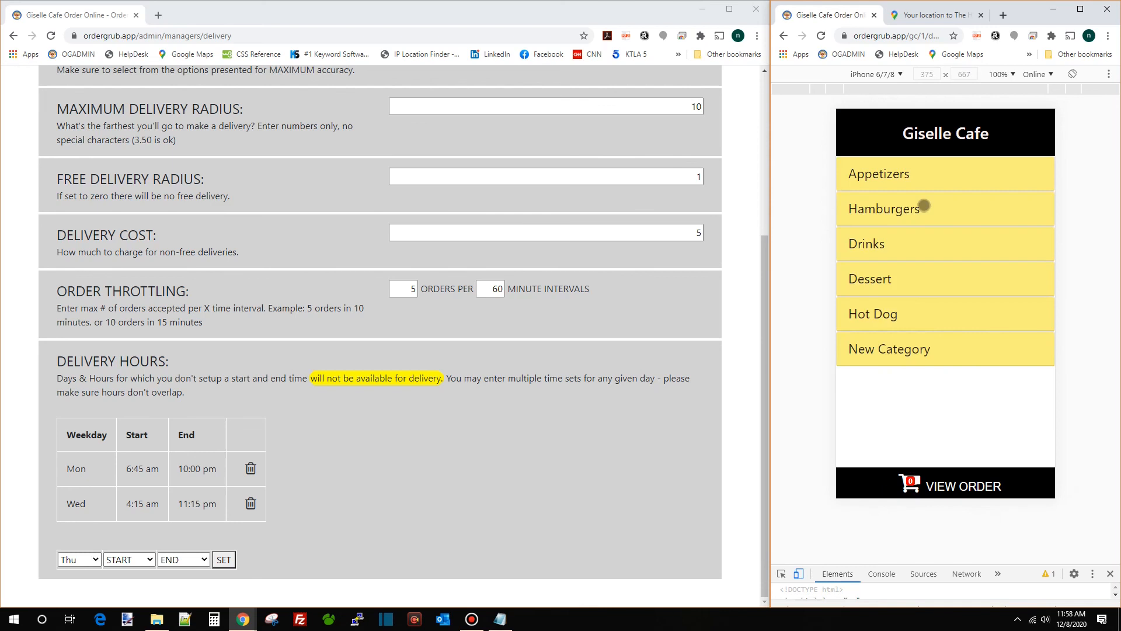
Add 3 Tacos from Appetizers to the cart and view the Fries & garlic options
{"action": "left_click", "coordinate": [949, 173]}
{"action": "left_click", "coordinate": [953, 236]}
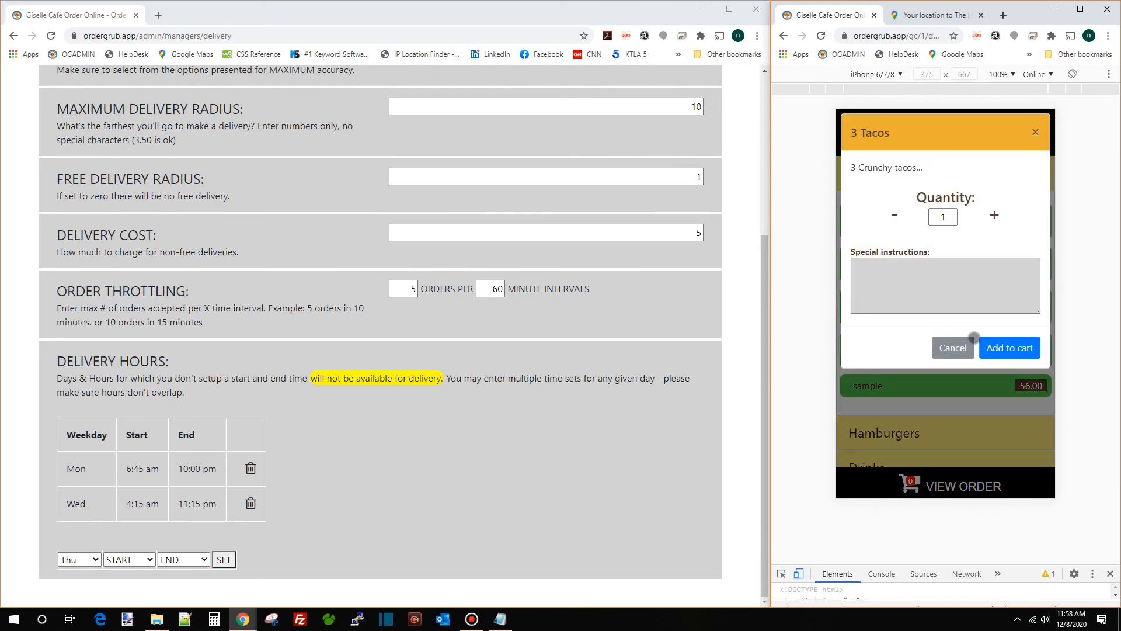
{"action": "left_click", "coordinate": [1006, 346]}
{"action": "left_click", "coordinate": [957, 357]}
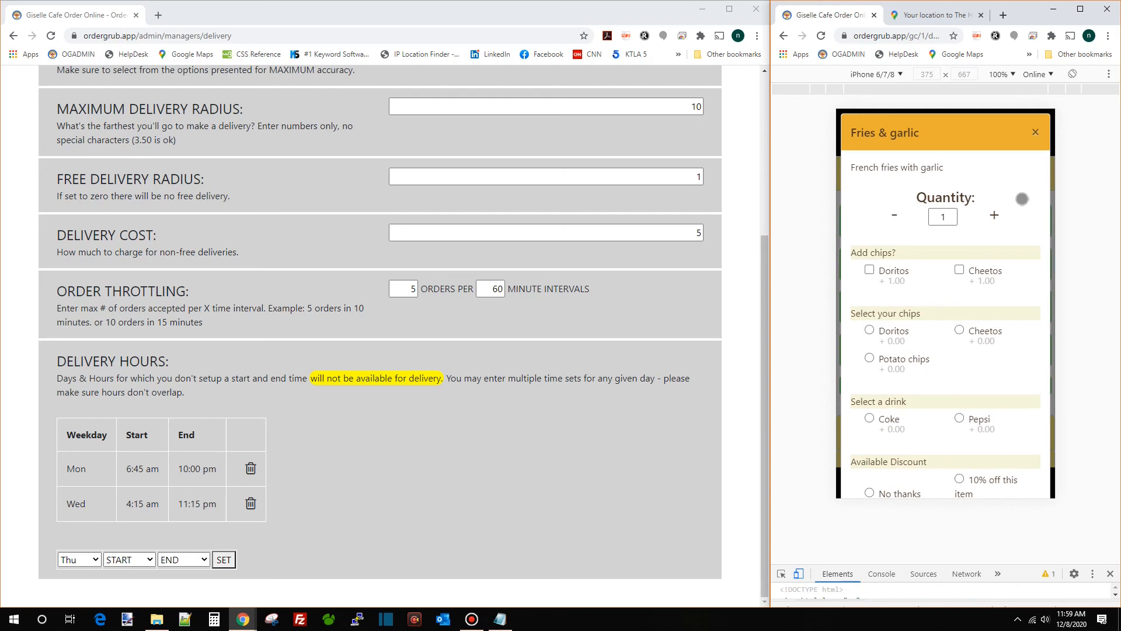
{"action": "left_click", "coordinate": [1036, 132]}
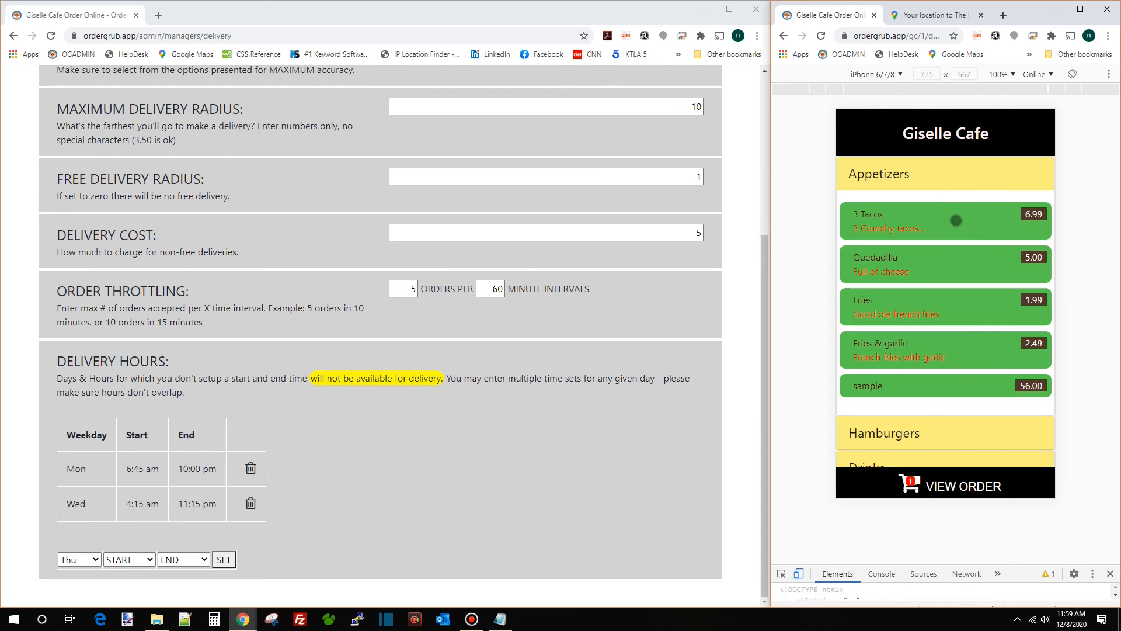
{"action": "scroll", "coordinate": [604, 279], "scroll_direction": "up", "scroll_amount": 4}
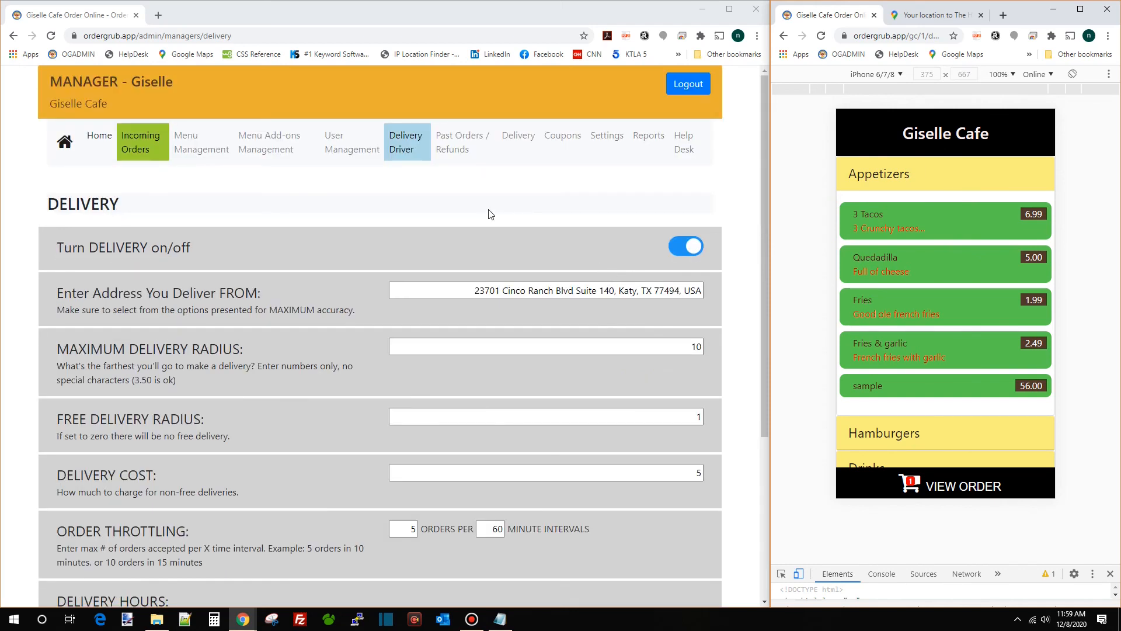
Save a white #FFFFFF landing page background in Settings and reload the preview
{"action": "left_click", "coordinate": [608, 137]}
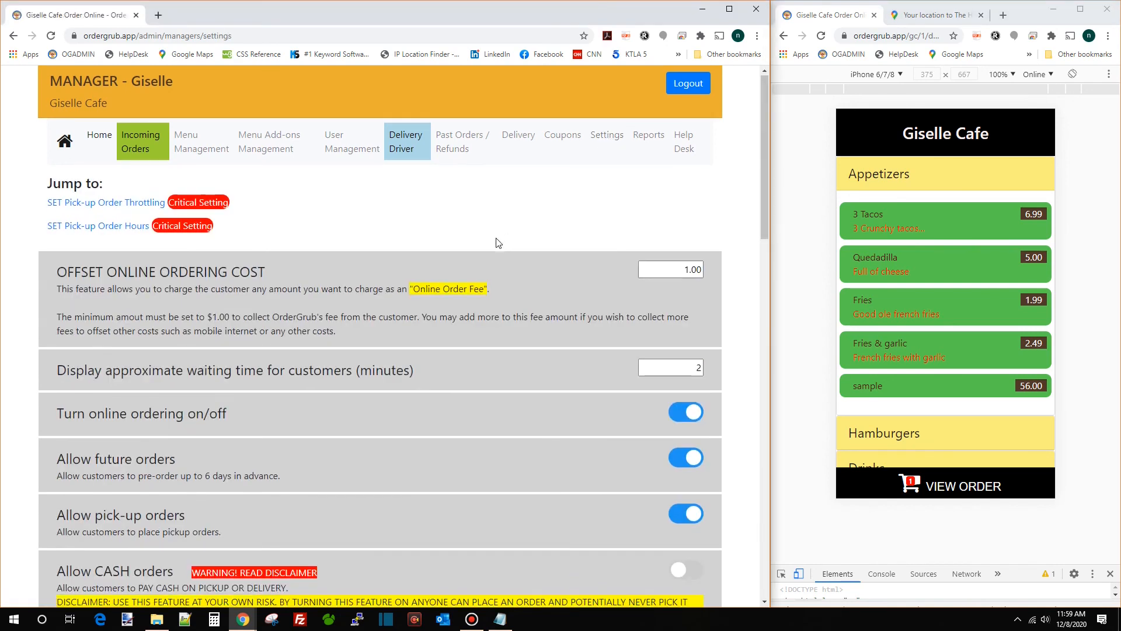
{"action": "scroll", "coordinate": [483, 241], "scroll_direction": "down", "scroll_amount": 7}
{"action": "scroll", "coordinate": [475, 244], "scroll_direction": "down", "scroll_amount": 4}
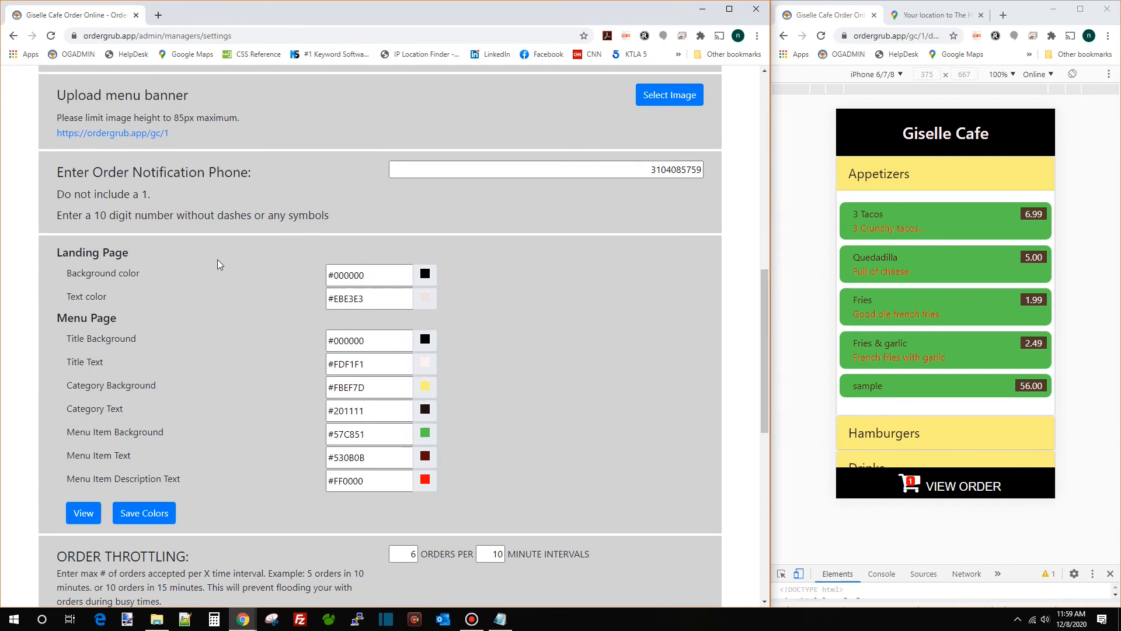
{"action": "left_click_drag", "start_coordinate": [64, 255], "coordinate": [120, 257]}
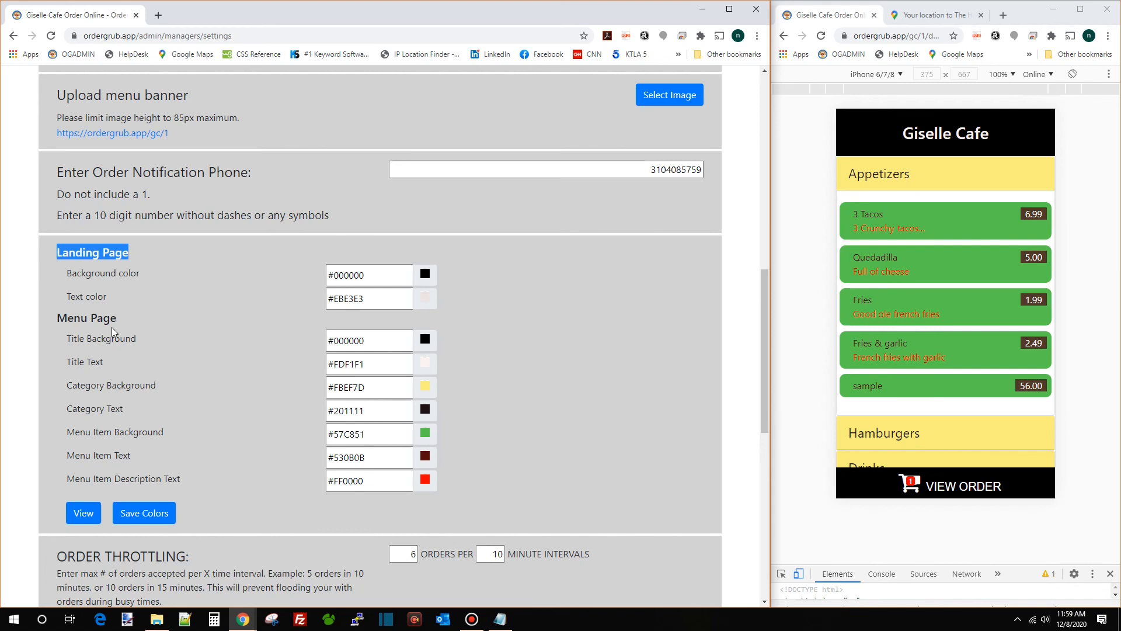
{"action": "left_click", "coordinate": [784, 36]}
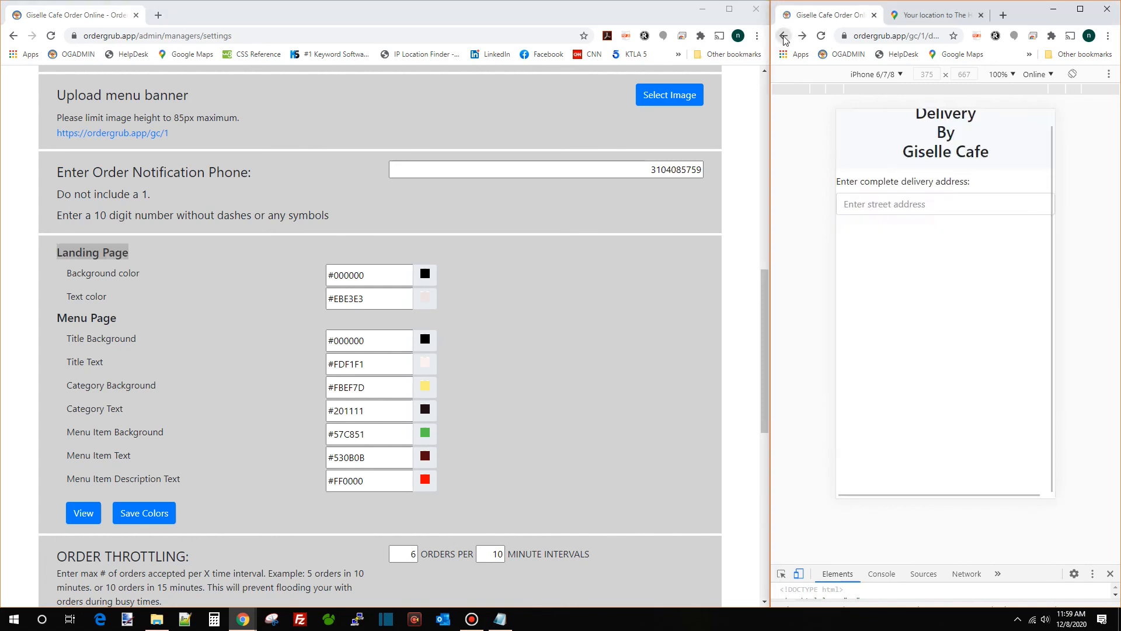
{"action": "left_click", "coordinate": [784, 36]}
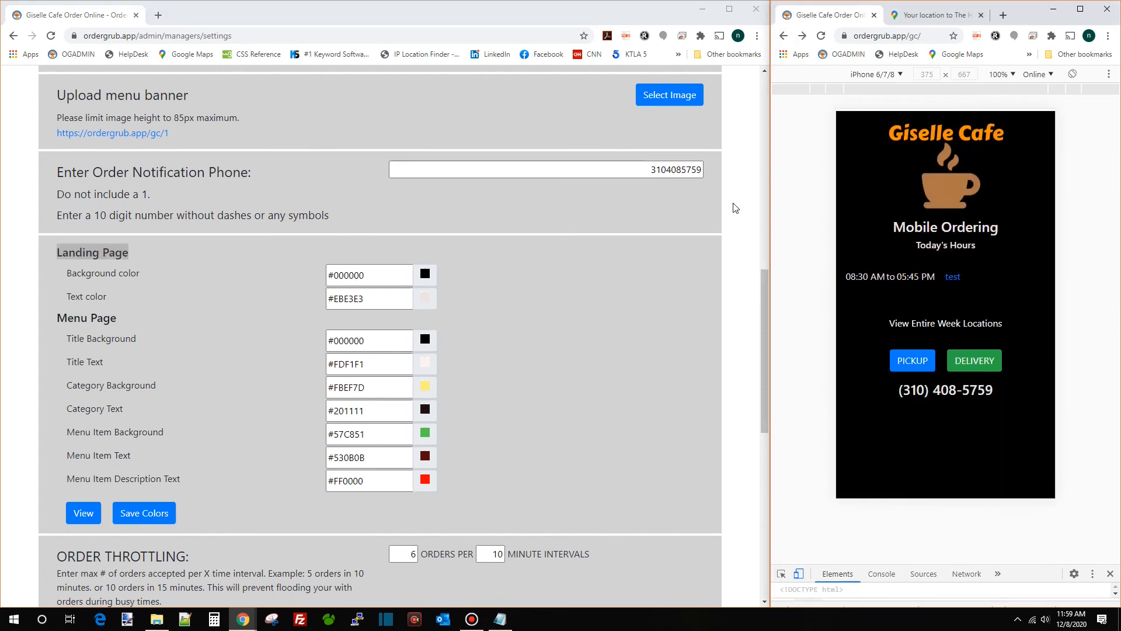
{"action": "left_click", "coordinate": [424, 274]}
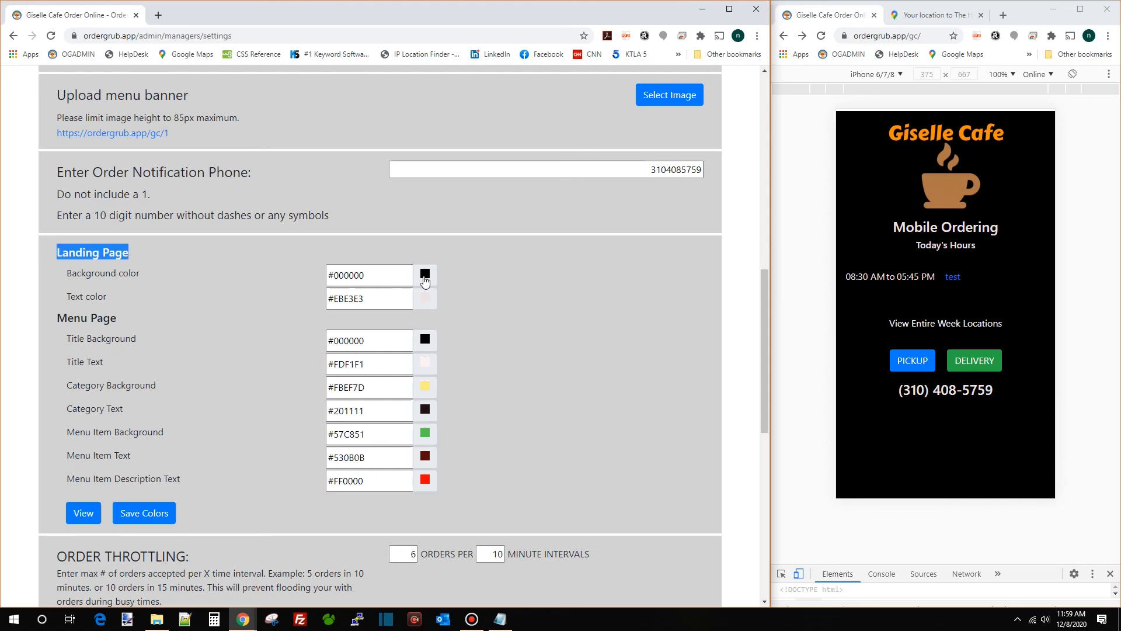
{"action": "mouse_move", "coordinate": [387, 310]}
{"action": "left_mouse_down"}
{"action": "mouse_move", "coordinate": [374, 291]}
{"action": "mouse_move", "coordinate": [417, 312]}
{"action": "mouse_move", "coordinate": [380, 298]}
{"action": "left_mouse_up"}
{"action": "left_click", "coordinate": [146, 514]}
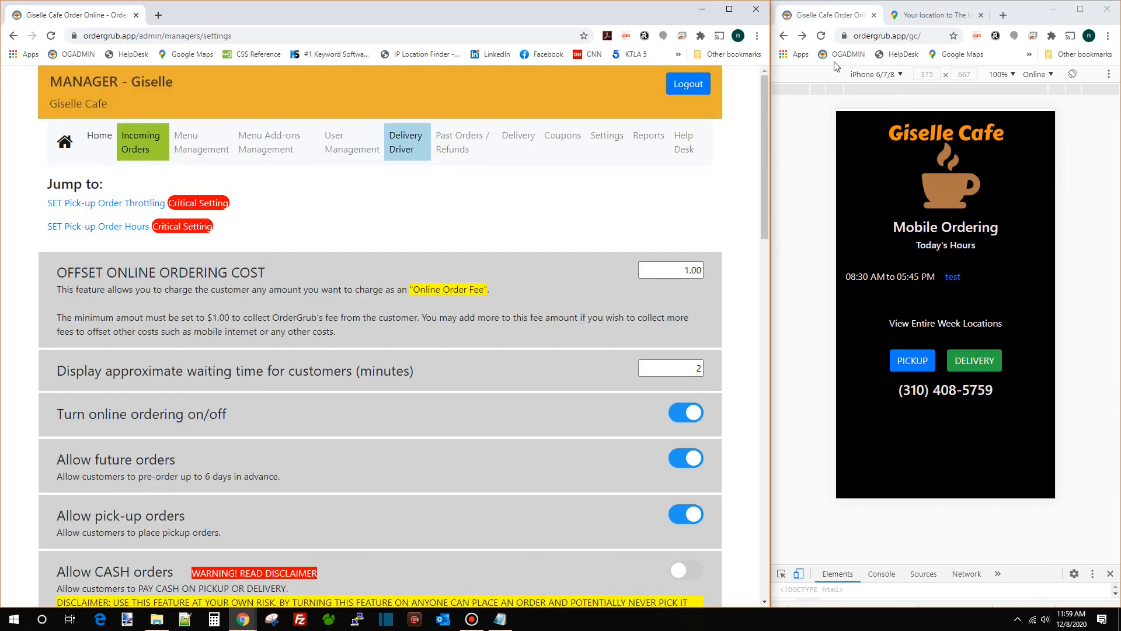
{"action": "left_click", "coordinate": [821, 36]}
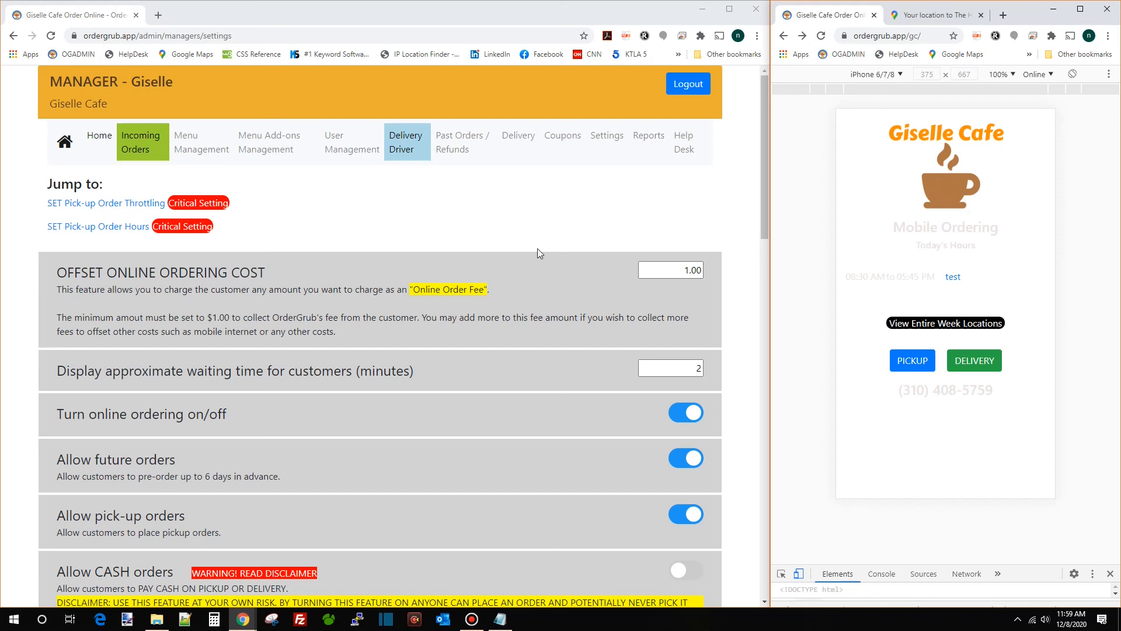
Restore the landing page background to black #000000, save, and reload the preview
{"action": "left_click", "coordinate": [571, 175]}
{"action": "scroll", "coordinate": [349, 344], "scroll_direction": "down", "scroll_amount": 1}
{"action": "scroll", "coordinate": [471, 331], "scroll_direction": "down", "scroll_amount": 12}
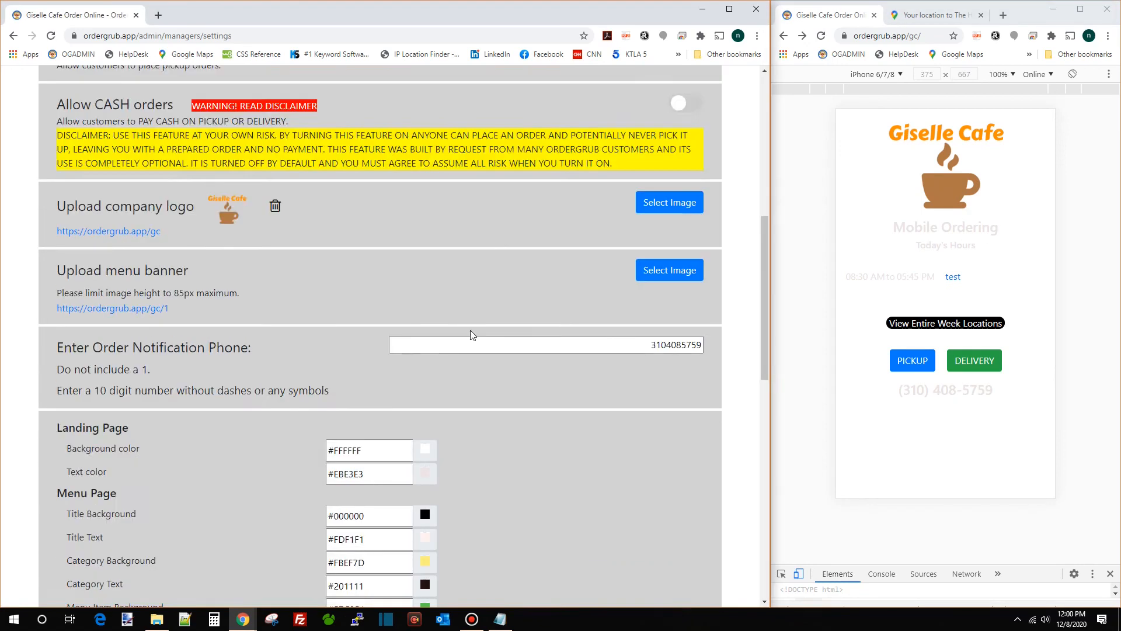
{"action": "left_click", "coordinate": [432, 278]}
{"action": "left_click_drag", "start_coordinate": [383, 342], "coordinate": [371, 377]}
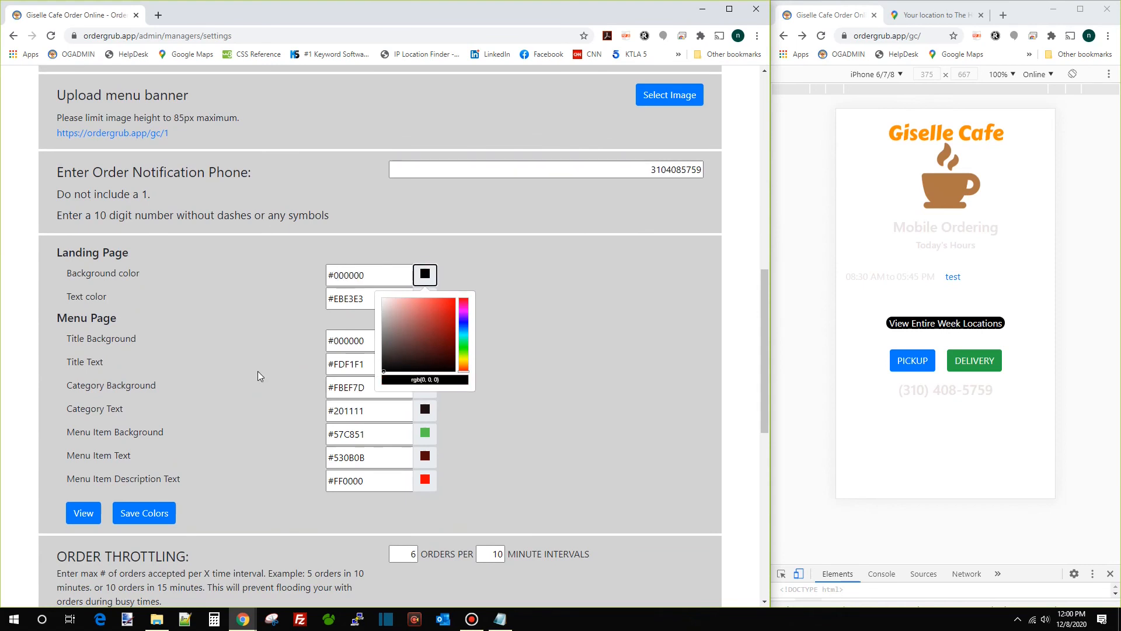
{"action": "left_click", "coordinate": [240, 392]}
{"action": "left_click", "coordinate": [156, 514]}
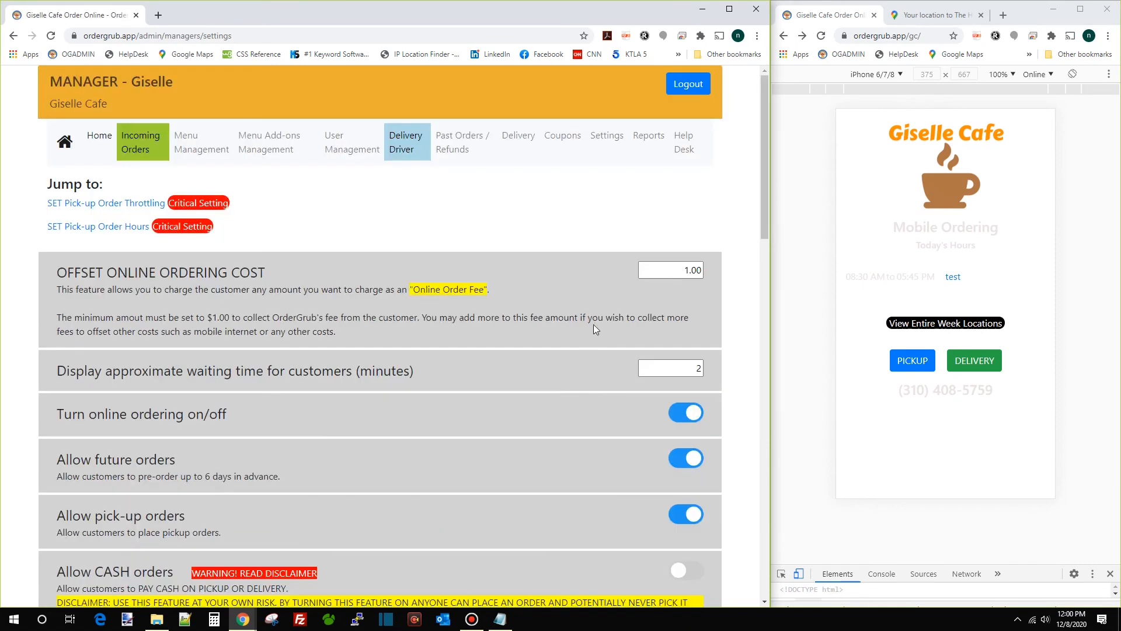
{"action": "left_click", "coordinate": [822, 36]}
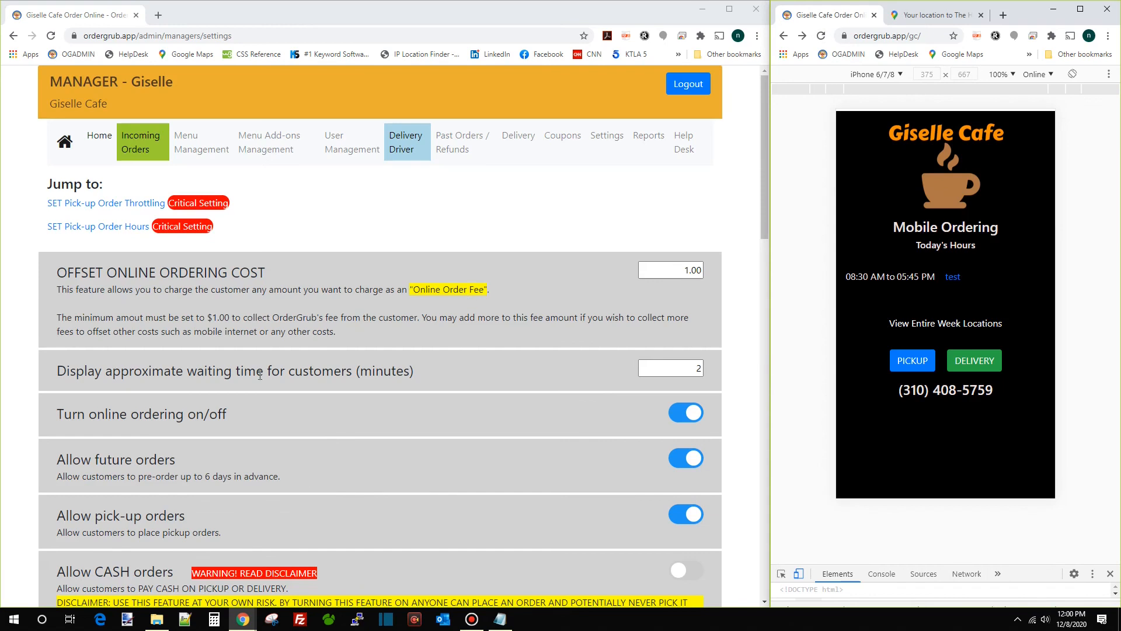
Add 2020-12-25 as a blackout date
{"action": "scroll", "coordinate": [272, 356], "scroll_direction": "down", "scroll_amount": 12}
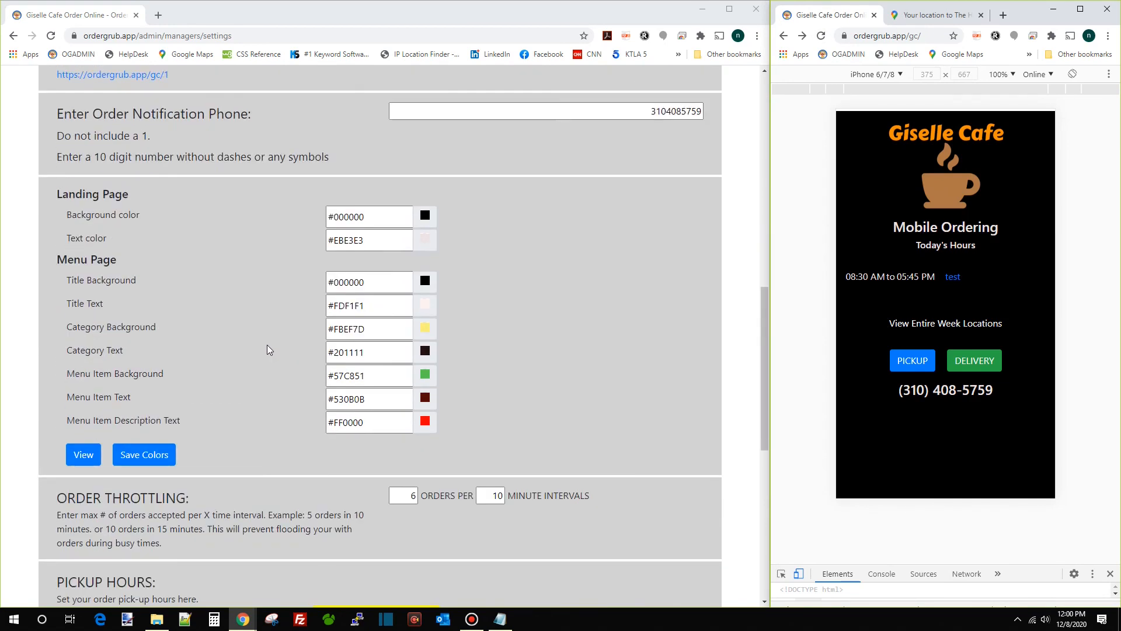
{"action": "scroll", "coordinate": [270, 347], "scroll_direction": "up", "scroll_amount": 2}
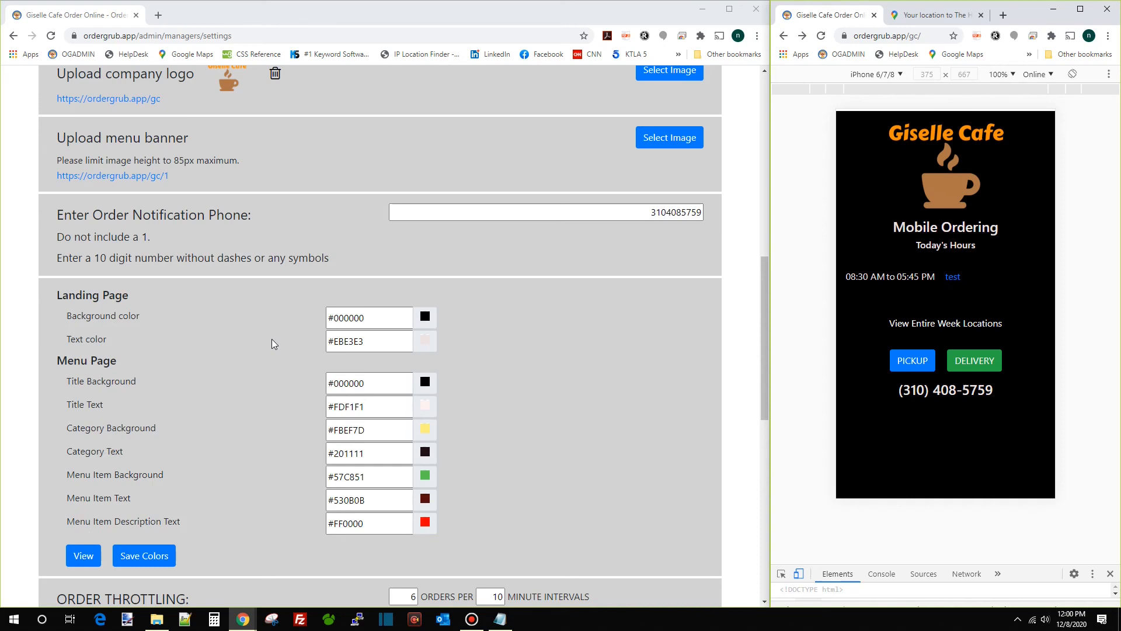
{"action": "scroll", "coordinate": [282, 366], "scroll_direction": "down", "scroll_amount": 9}
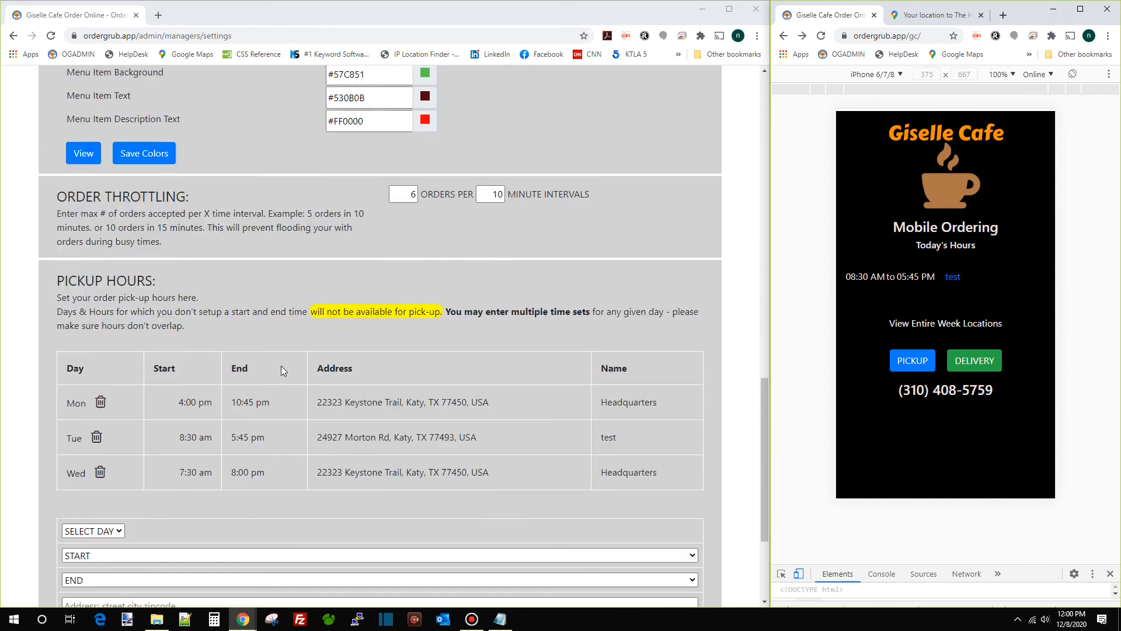
{"action": "scroll", "coordinate": [282, 365], "scroll_direction": "down", "scroll_amount": 1}
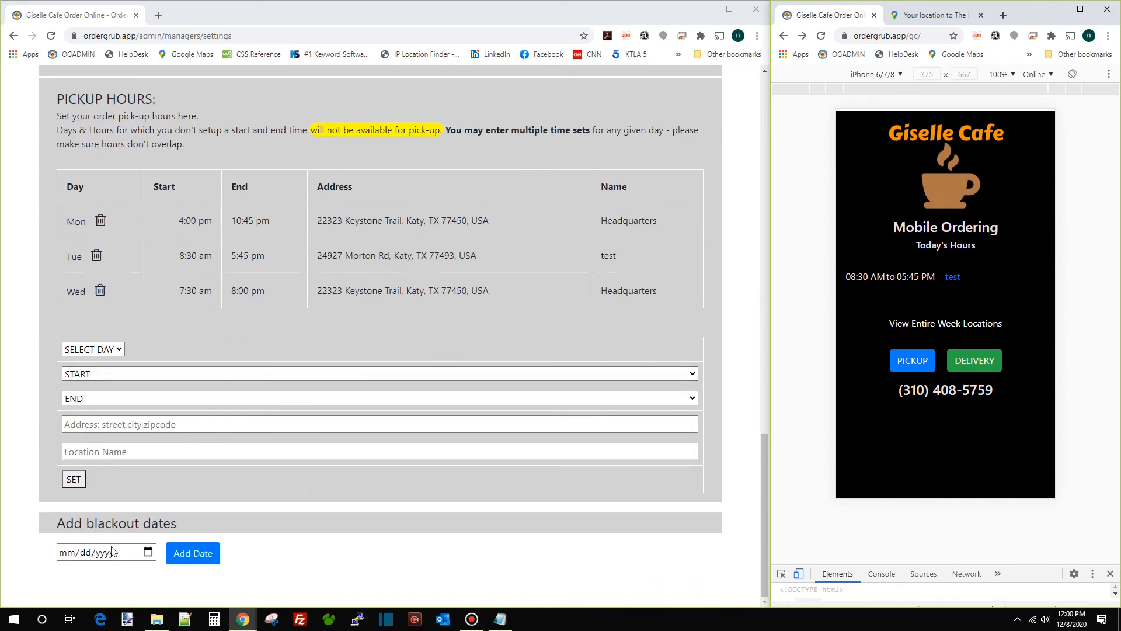
{"action": "left_click", "coordinate": [149, 553]}
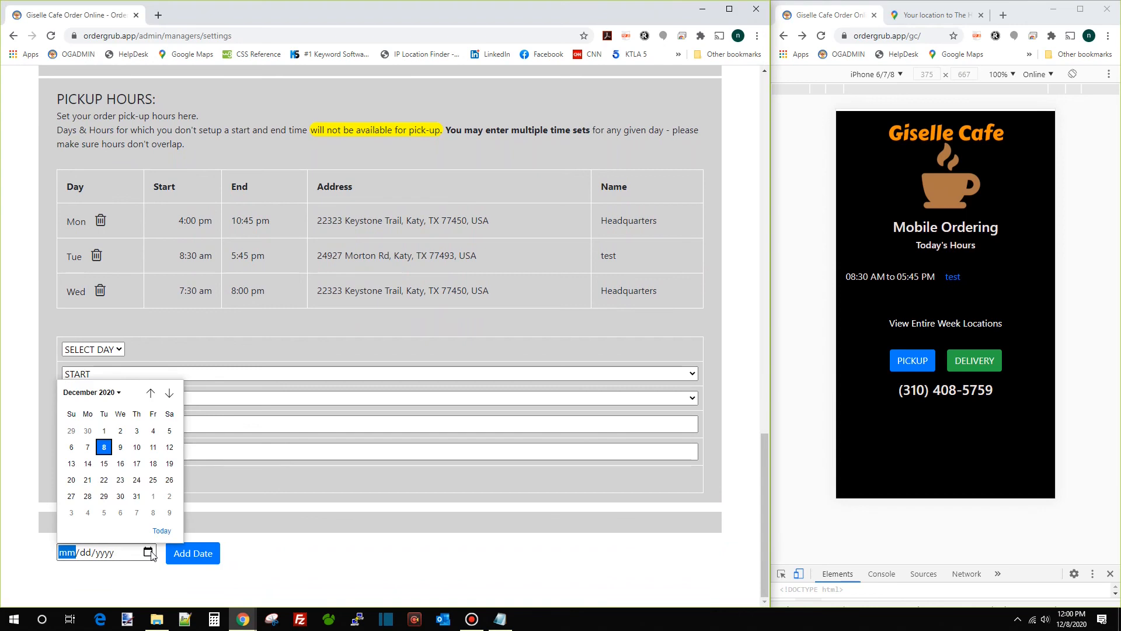
{"action": "left_click", "coordinate": [151, 483]}
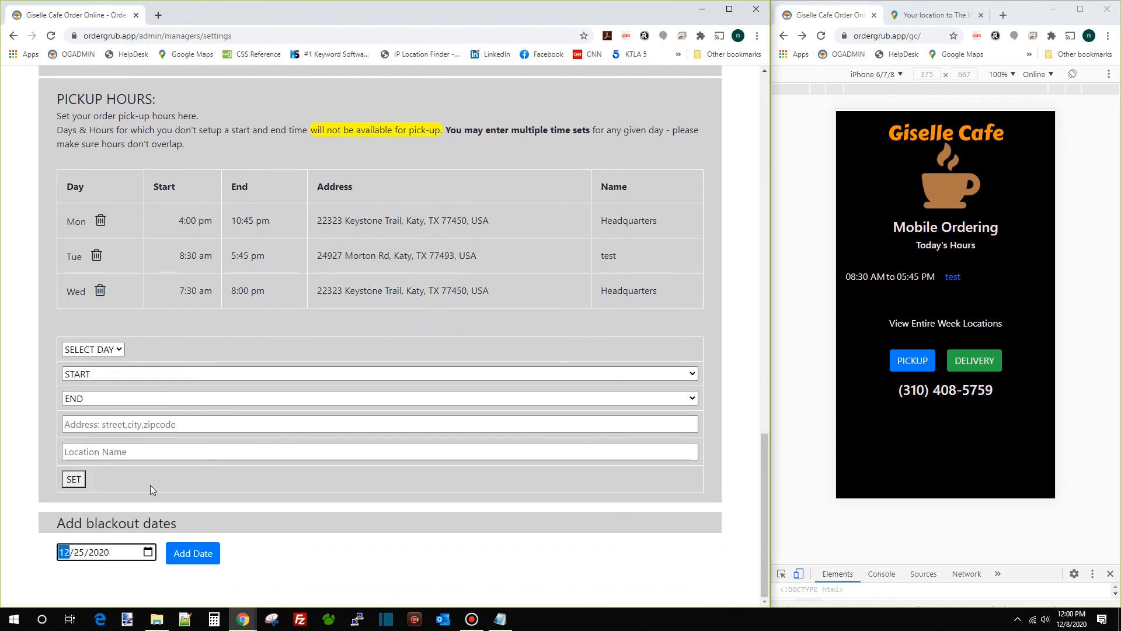
{"action": "left_click", "coordinate": [195, 553]}
Add 2020-12-26 as a second blackout date
{"action": "scroll", "coordinate": [245, 552], "scroll_direction": "down", "scroll_amount": 1}
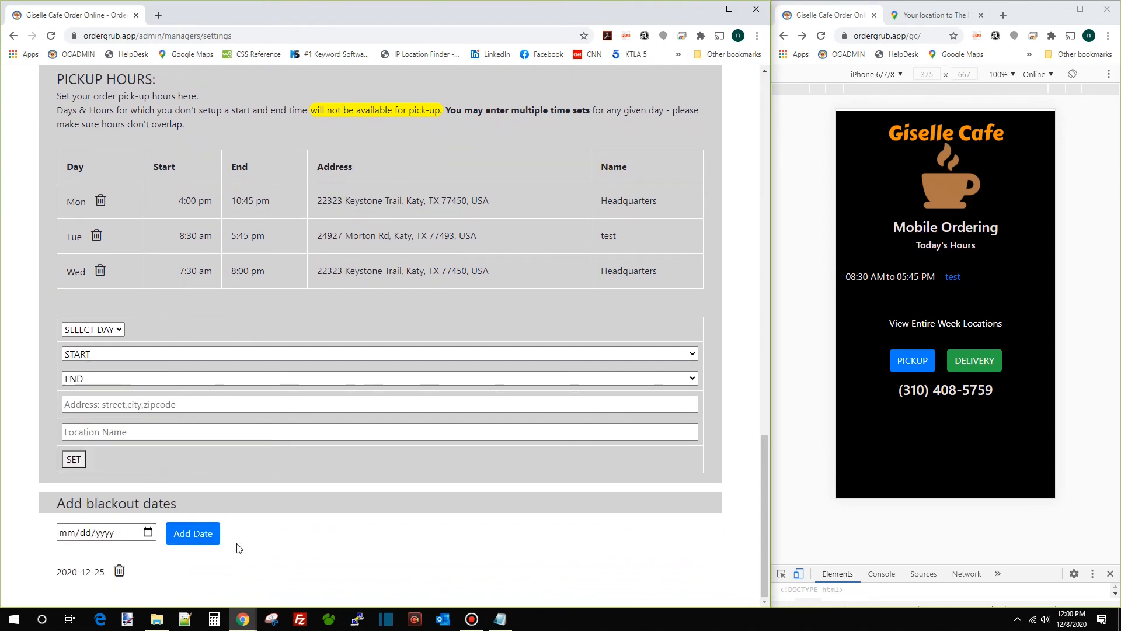
{"action": "left_click", "coordinate": [149, 532]}
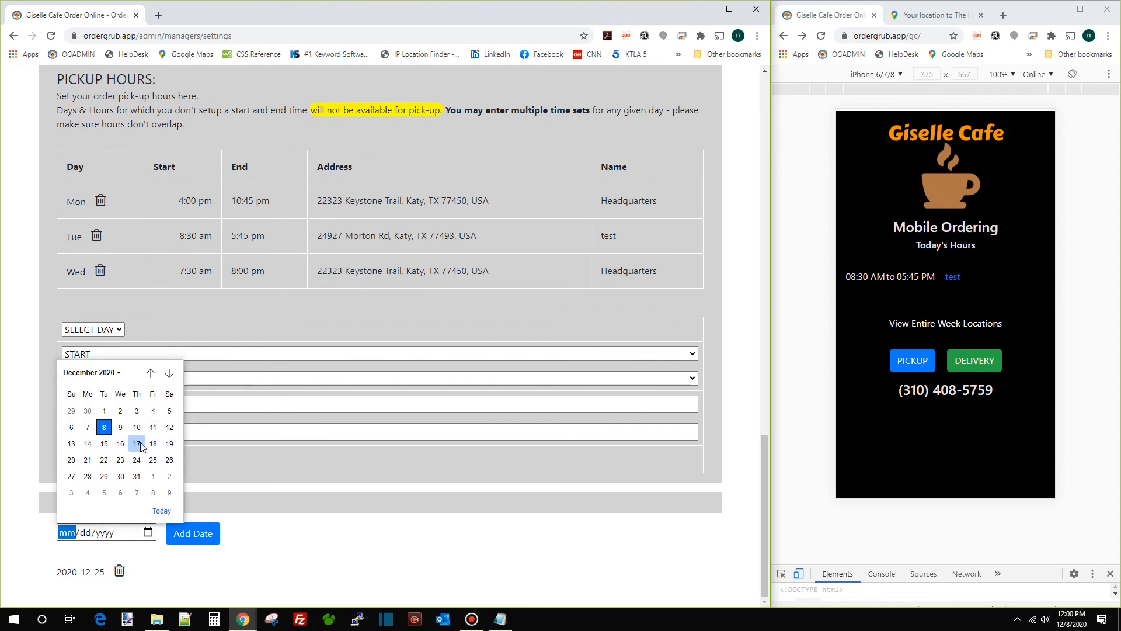
{"action": "left_click", "coordinate": [169, 459]}
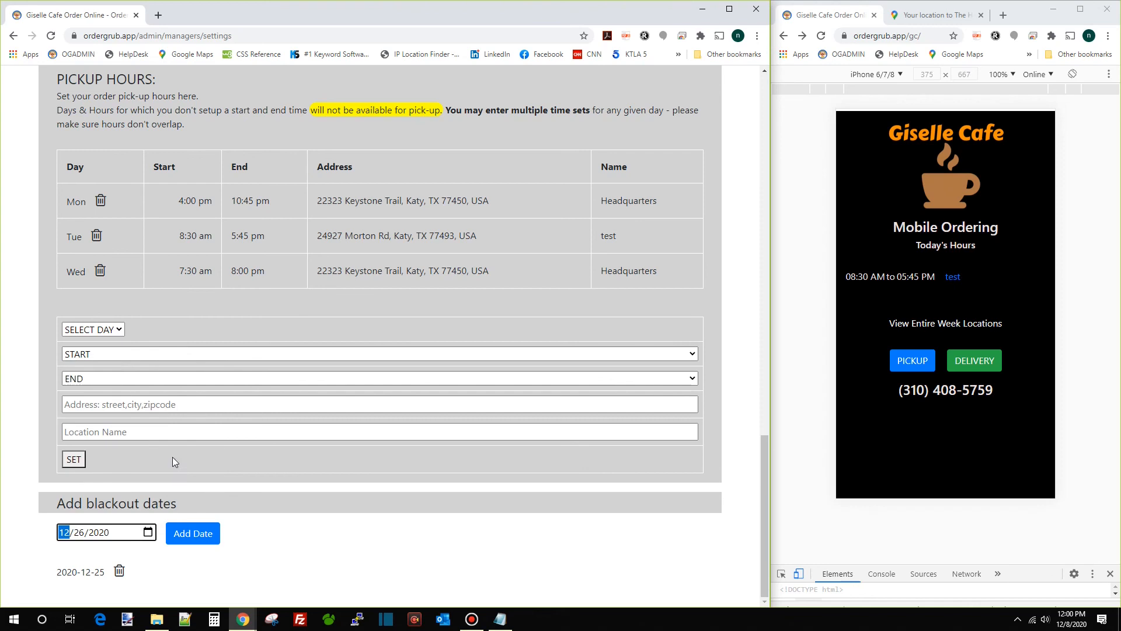
{"action": "left_click", "coordinate": [196, 535]}
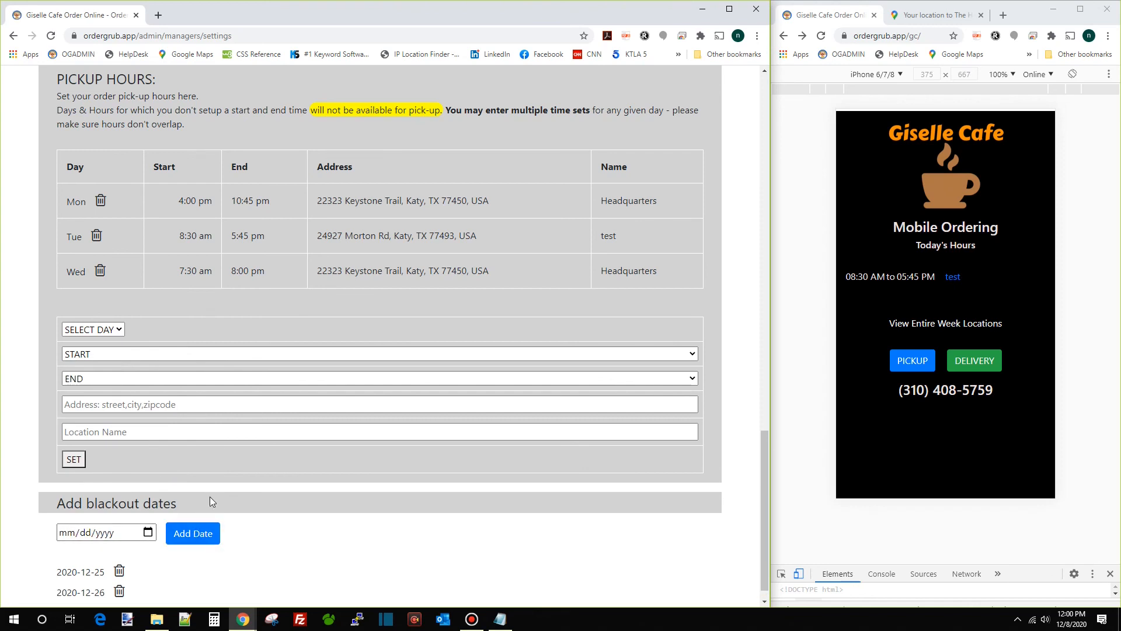
{"action": "scroll", "coordinate": [307, 408], "scroll_direction": "down", "scroll_amount": 1}
{"action": "scroll", "coordinate": [306, 405], "scroll_direction": "up", "scroll_amount": 15}
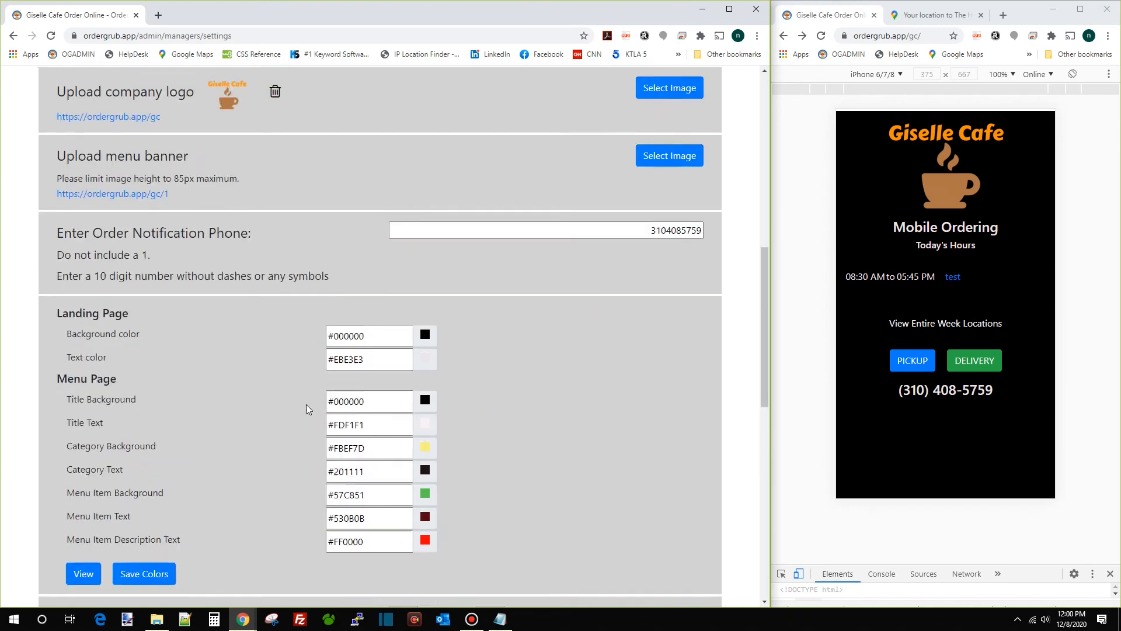
{"action": "scroll", "coordinate": [286, 411], "scroll_direction": "down", "scroll_amount": 7}
Confirm in the preview that pickup on Sat Dec 26 is blocked, then scroll settings to the top
{"action": "left_click", "coordinate": [912, 361]}
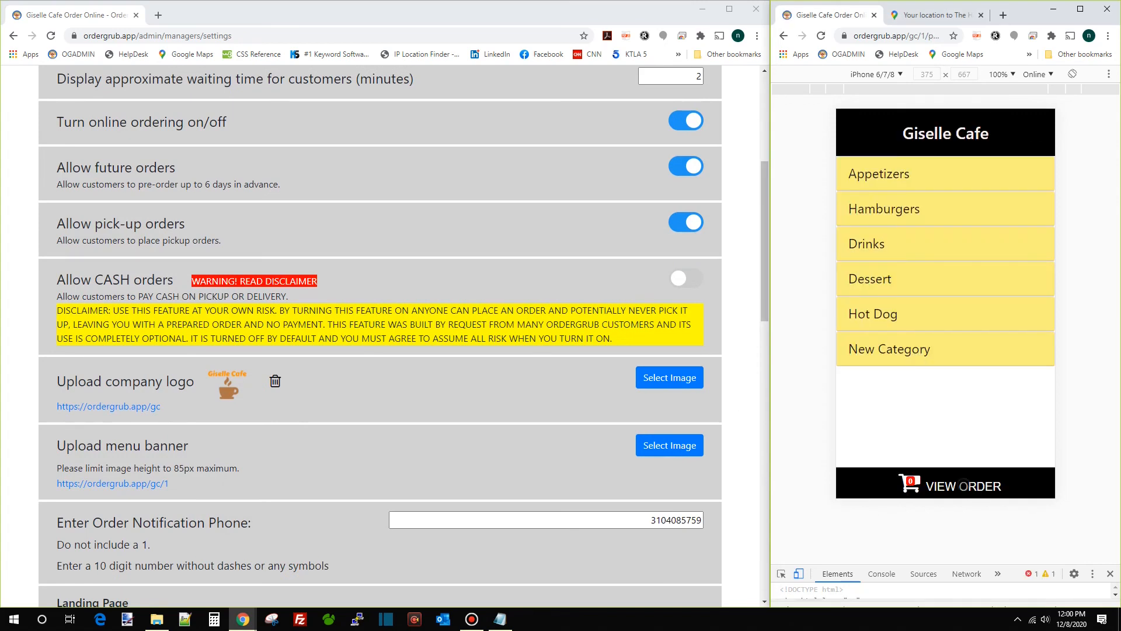
{"action": "left_click", "coordinate": [967, 488]}
{"action": "left_click", "coordinate": [1013, 253]}
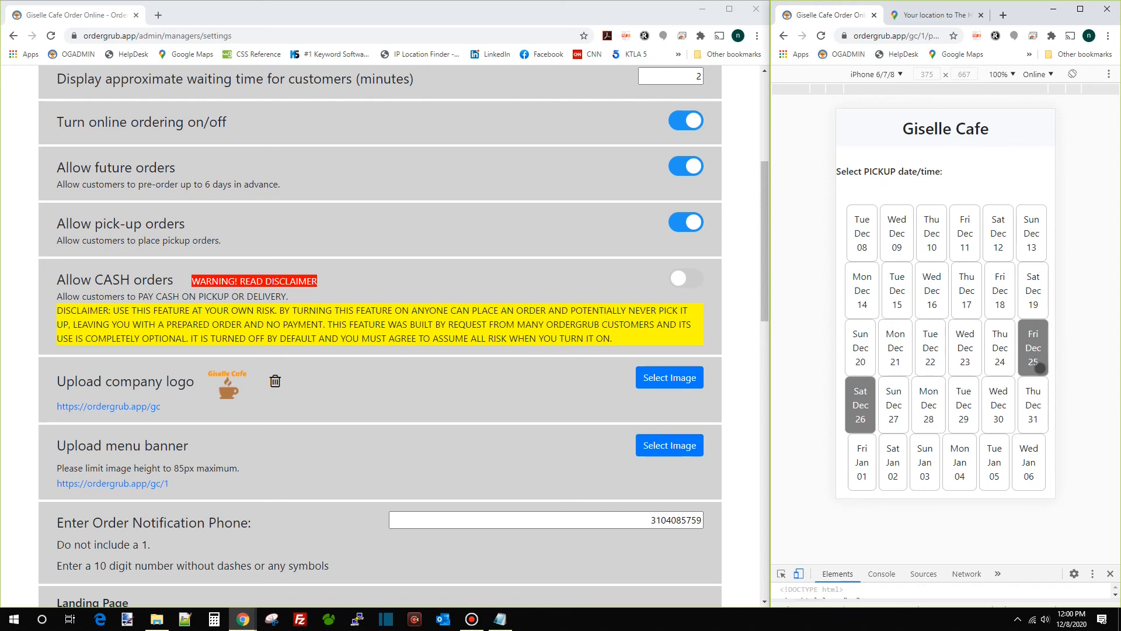
{"action": "left_click", "coordinate": [869, 408]}
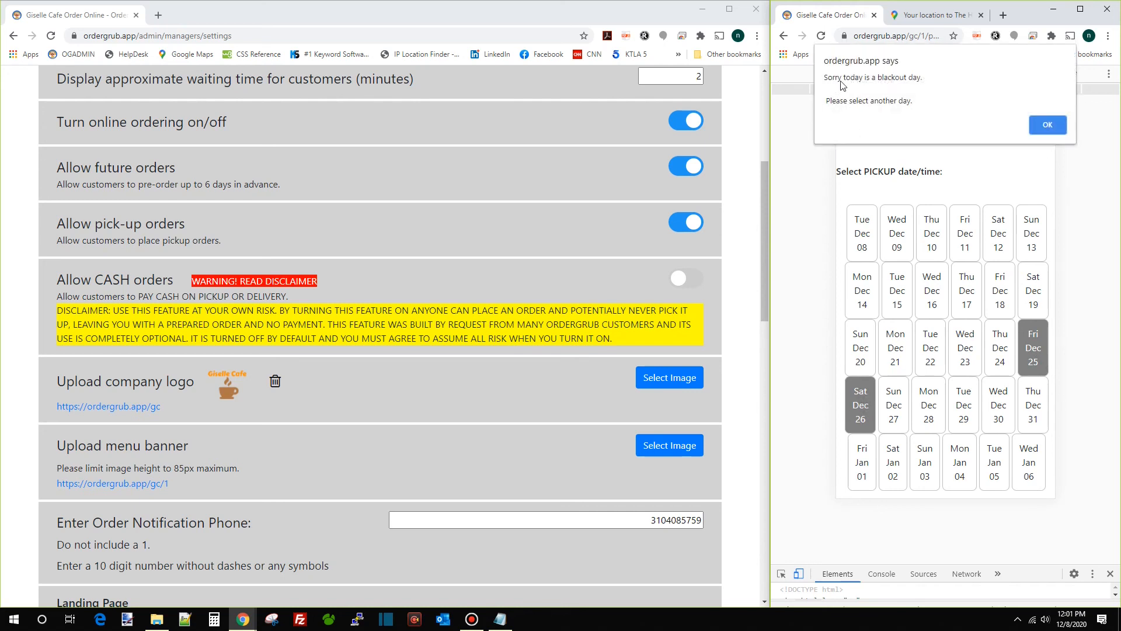
{"action": "left_click", "coordinate": [1029, 123]}
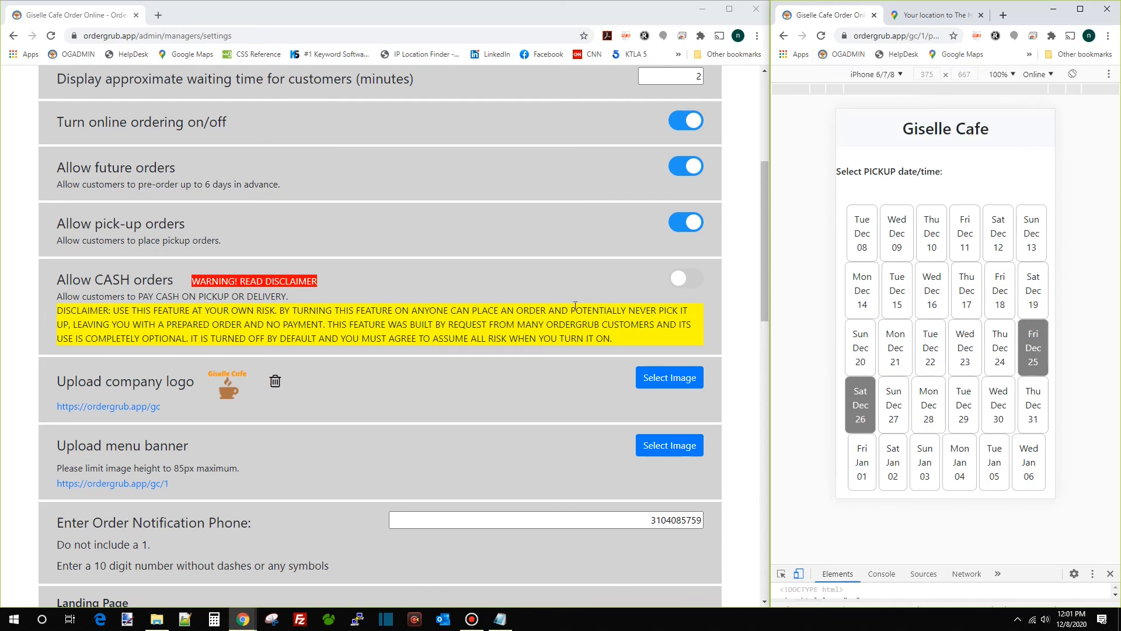
{"action": "scroll", "coordinate": [488, 336], "scroll_direction": "up", "scroll_amount": 2}
{"action": "scroll", "coordinate": [490, 336], "scroll_direction": "up", "scroll_amount": 3}
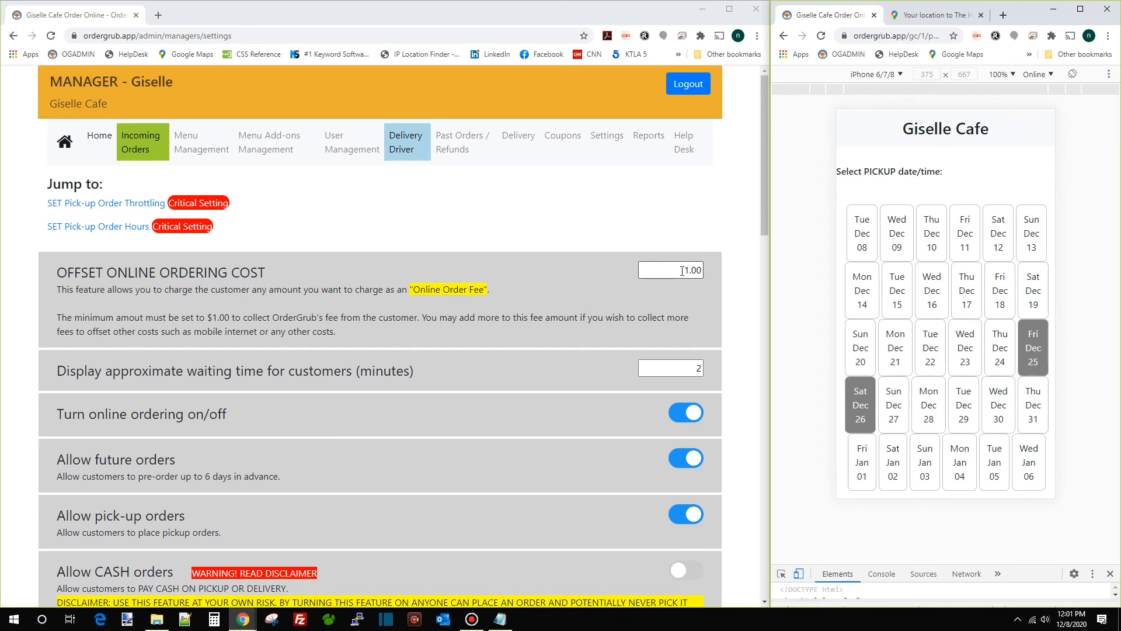
Set the online order fee to 2 and the customer waiting time to 15 minutes
{"action": "left_click", "coordinate": [684, 270]}
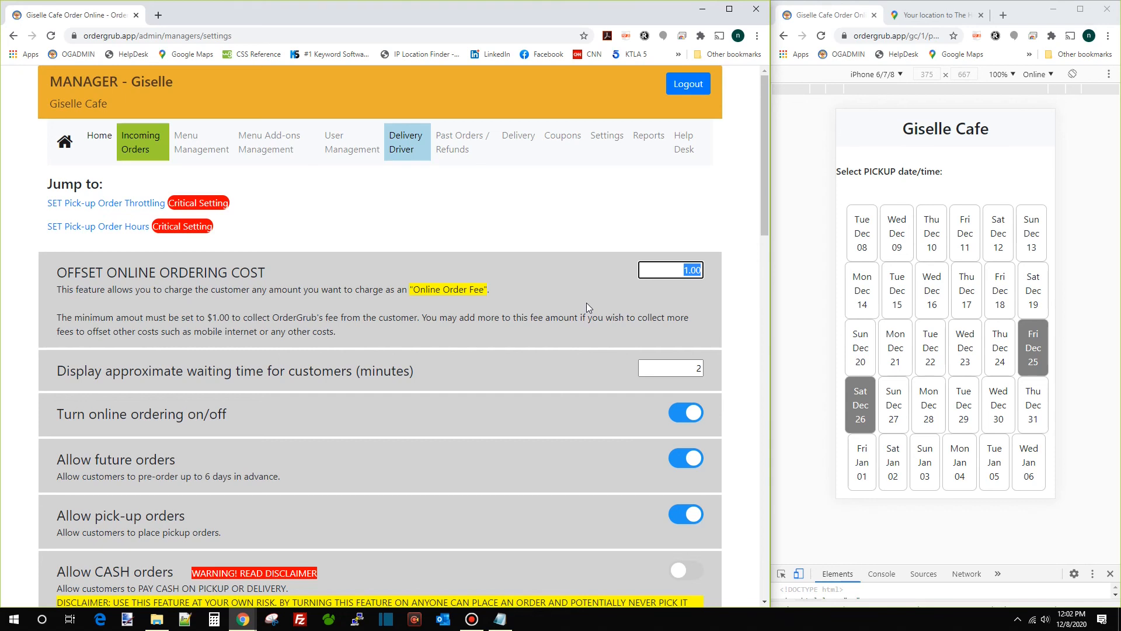
{"action": "type", "text": "2"}
{"action": "key", "text": "Tab"}
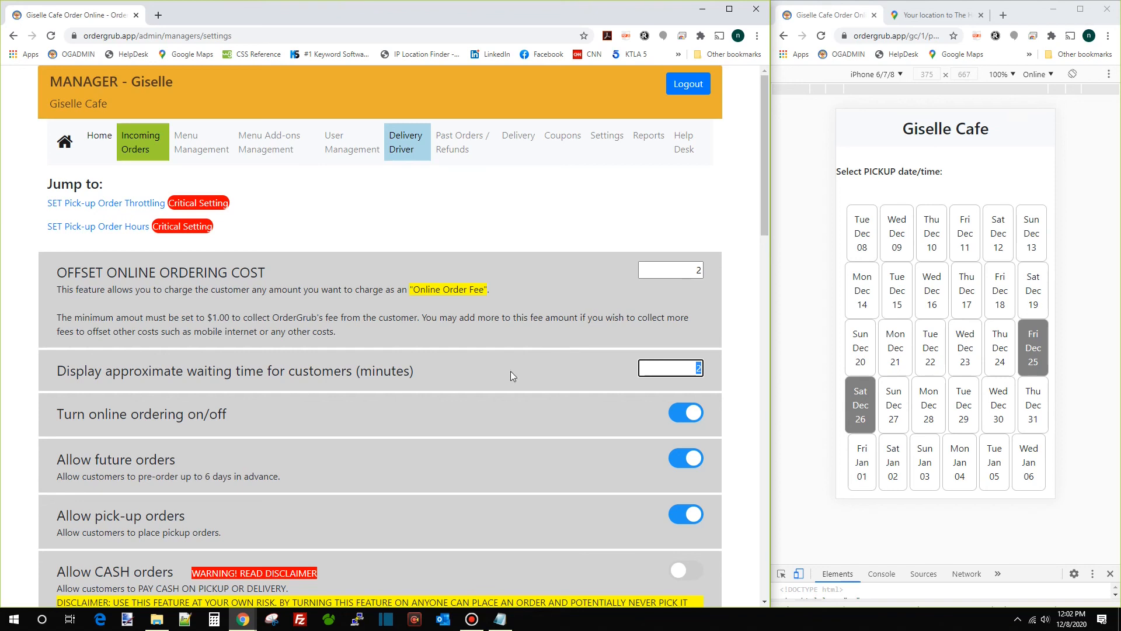
{"action": "left_click", "coordinate": [681, 370]}
{"action": "left_click", "coordinate": [785, 37]}
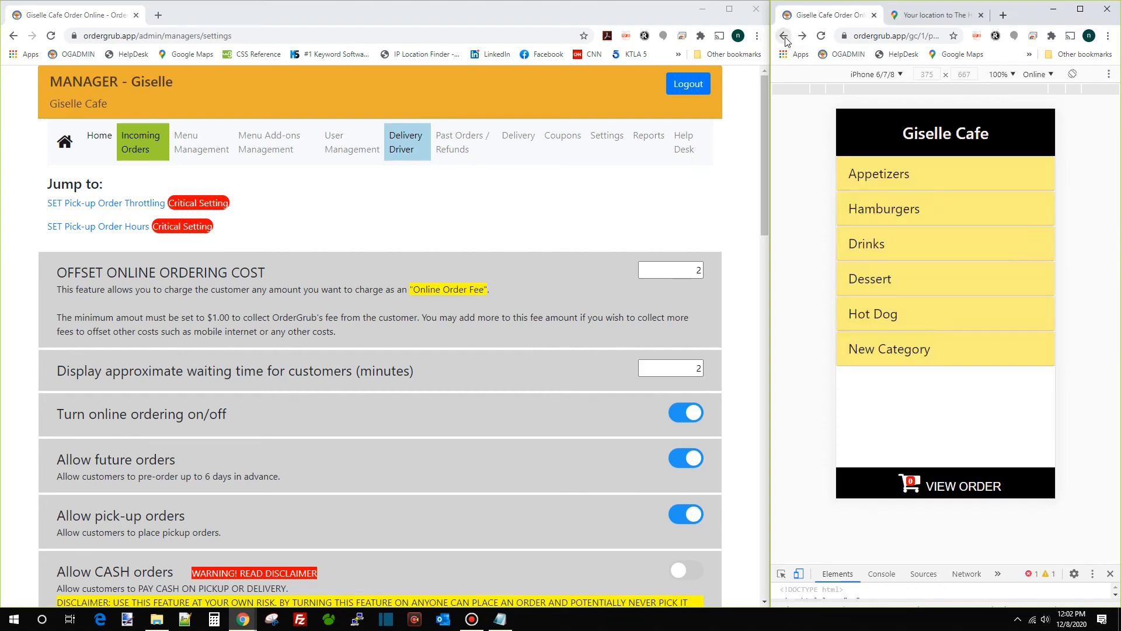
{"action": "left_click", "coordinate": [786, 38]}
{"action": "left_click_drag", "start_coordinate": [680, 373], "coordinate": [720, 376]}
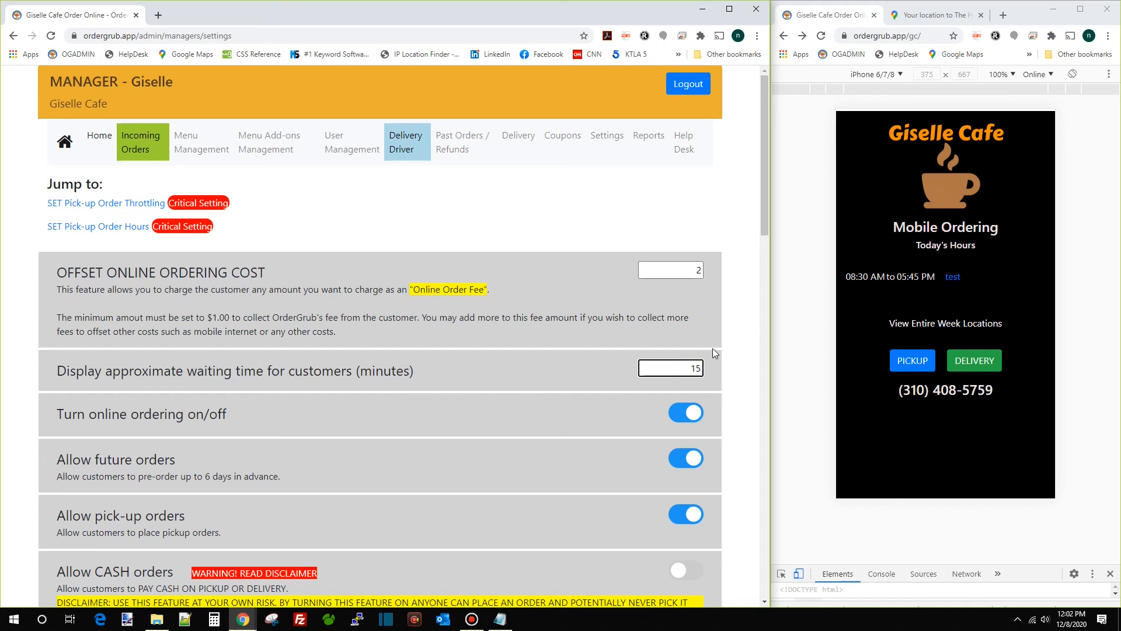
{"action": "left_click", "coordinate": [706, 325]}
Reload the storefront preview and dismiss its 15-minute waiting-time alert
{"action": "left_click", "coordinate": [821, 37]}
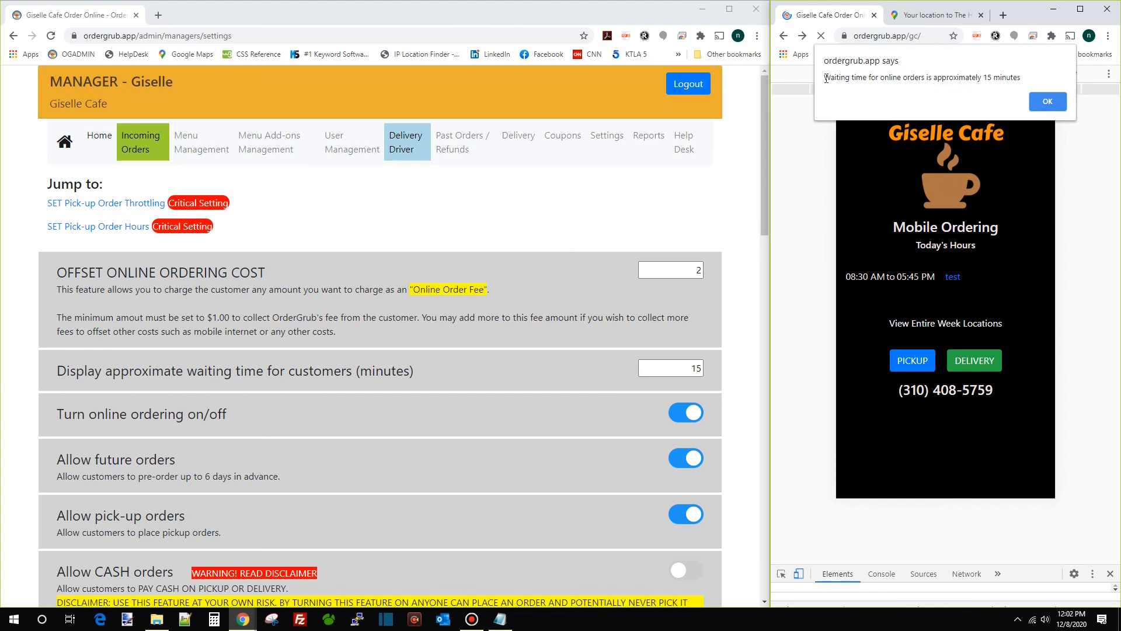
{"action": "left_click_drag", "start_coordinate": [826, 78], "coordinate": [1026, 84]}
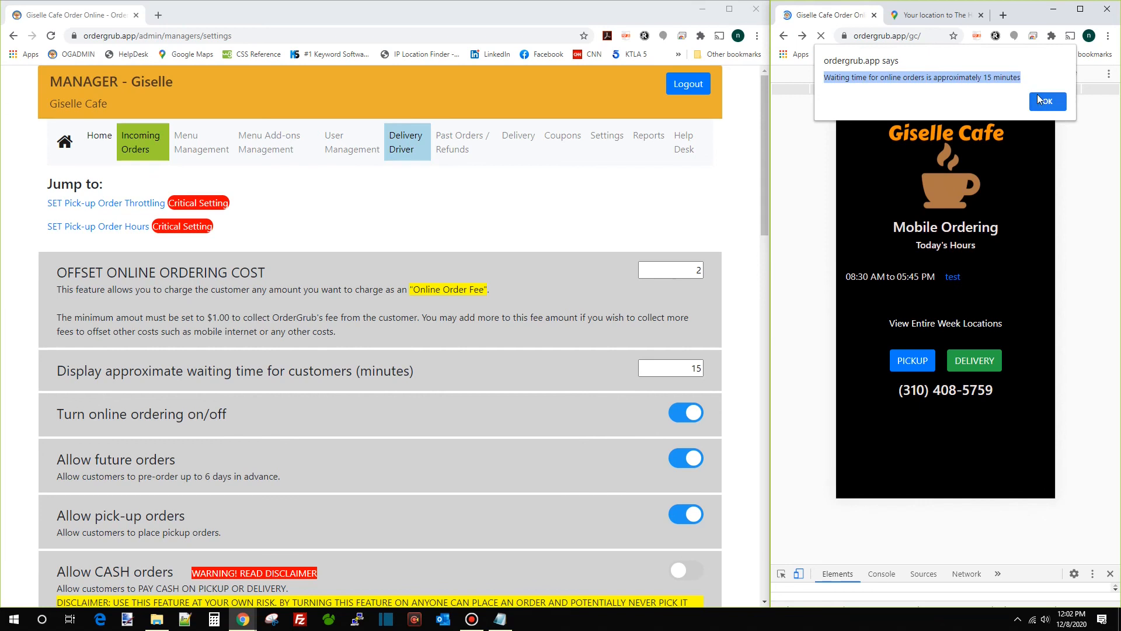
{"action": "left_click", "coordinate": [1037, 96]}
Change the customer waiting time back to 0
{"action": "double_click", "coordinate": [682, 366]}
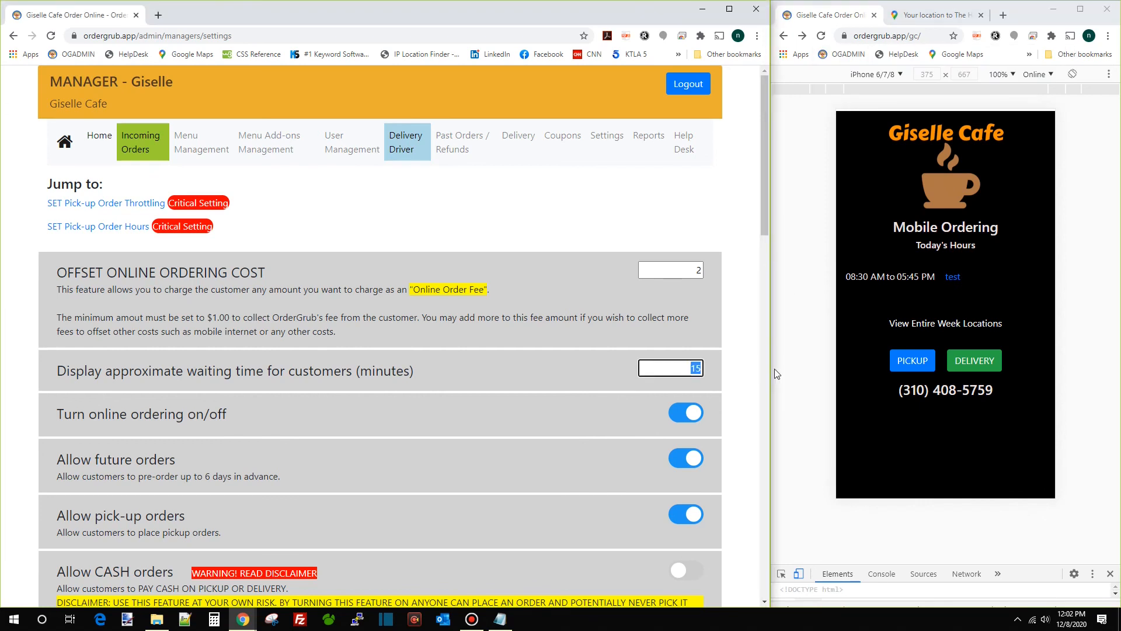
{"action": "type", "text": "0"}
{"action": "left_click", "coordinate": [739, 320]}
{"action": "scroll", "coordinate": [739, 320], "scroll_direction": "down", "scroll_amount": 8}
{"action": "left_click", "coordinate": [817, 167]}
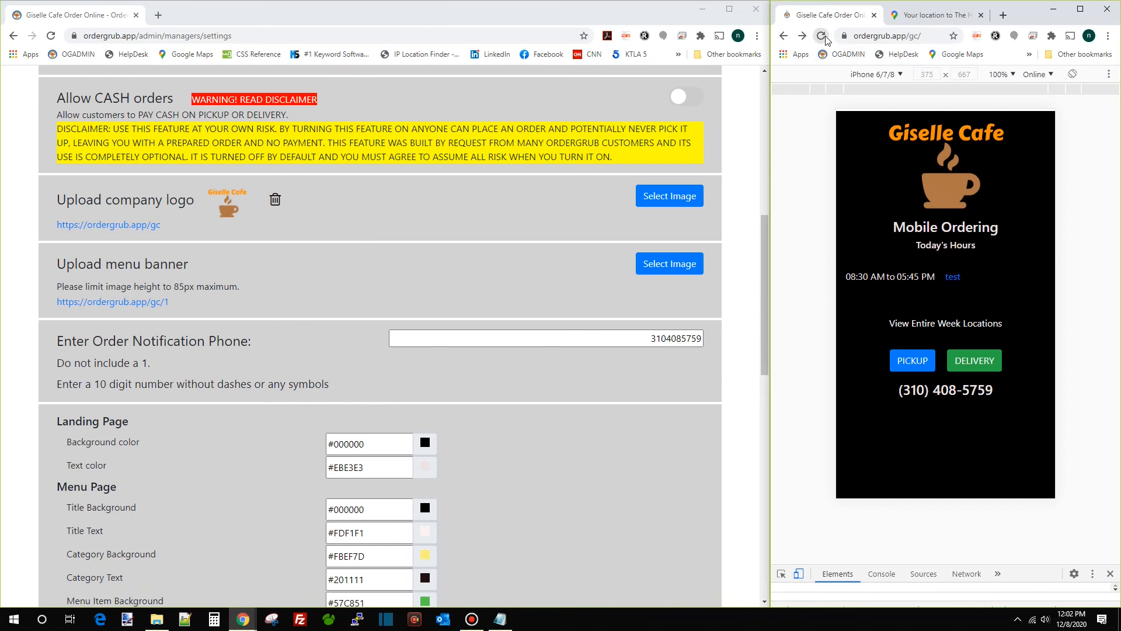
{"action": "scroll", "coordinate": [613, 205], "scroll_direction": "up", "scroll_amount": 8}
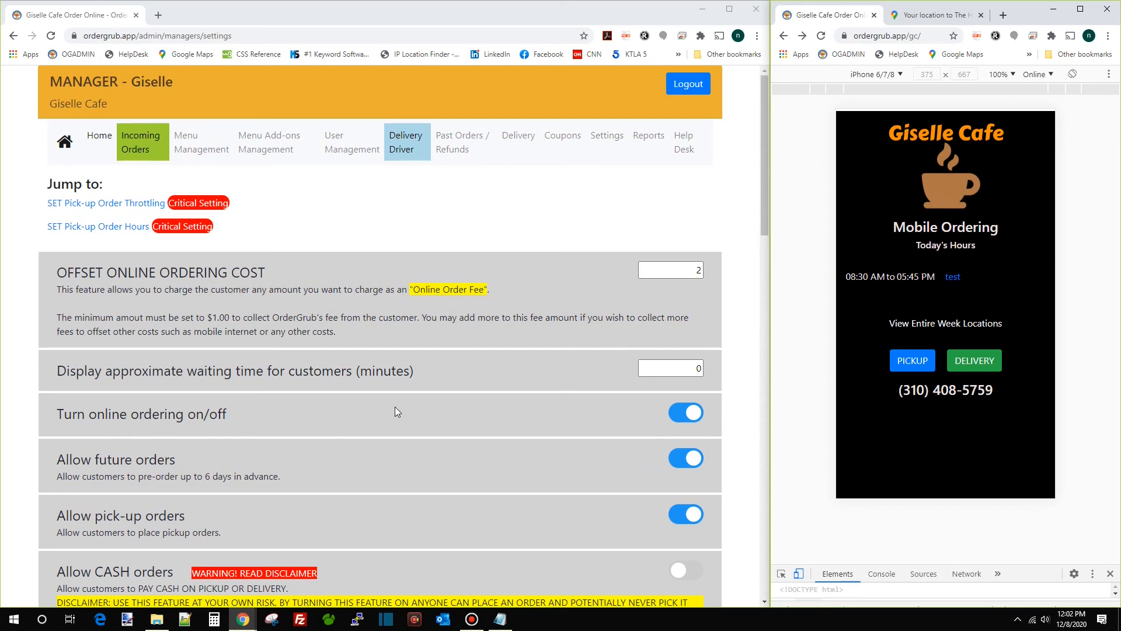
Turn online ordering off, reload the preview to see the store closed, then re-enable ordering
{"action": "left_click", "coordinate": [686, 414]}
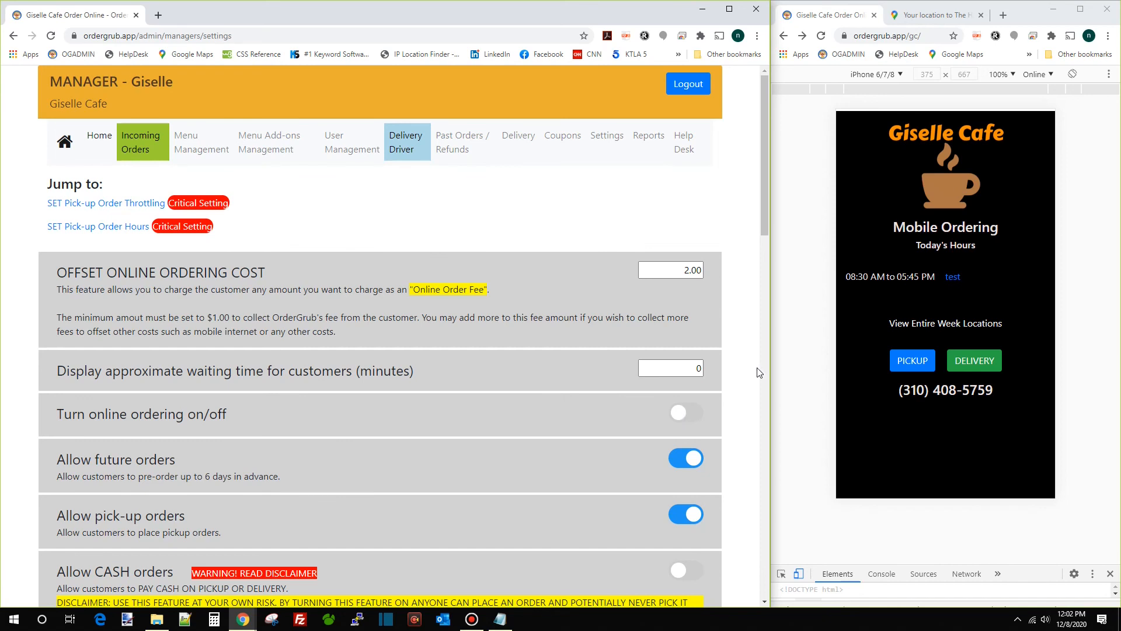
{"action": "left_click", "coordinate": [820, 36]}
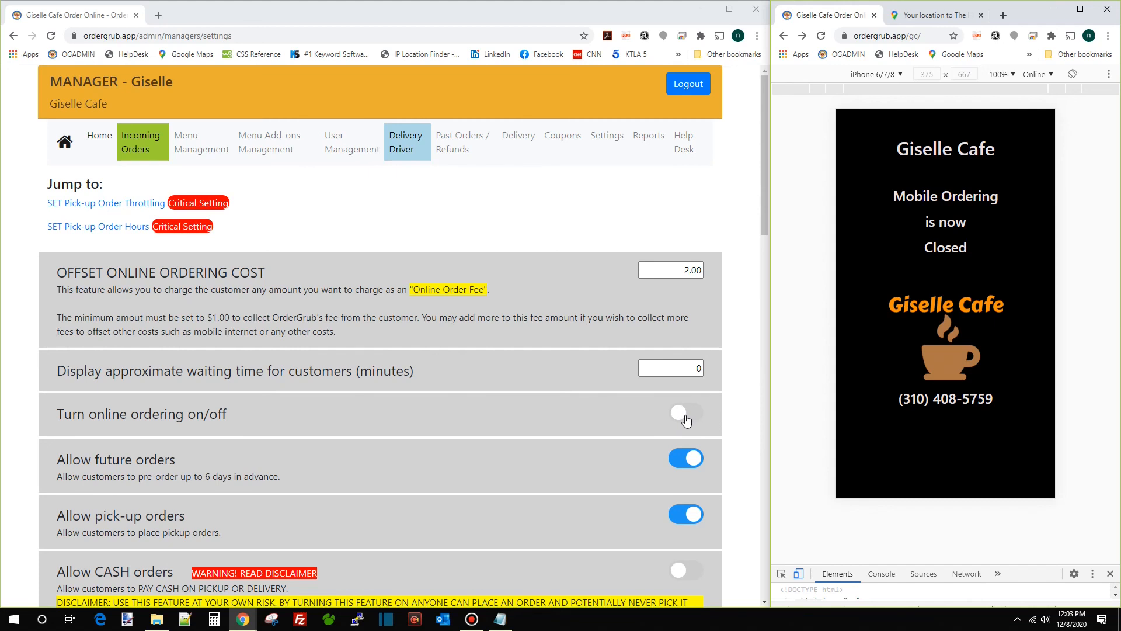
{"action": "left_click", "coordinate": [686, 421]}
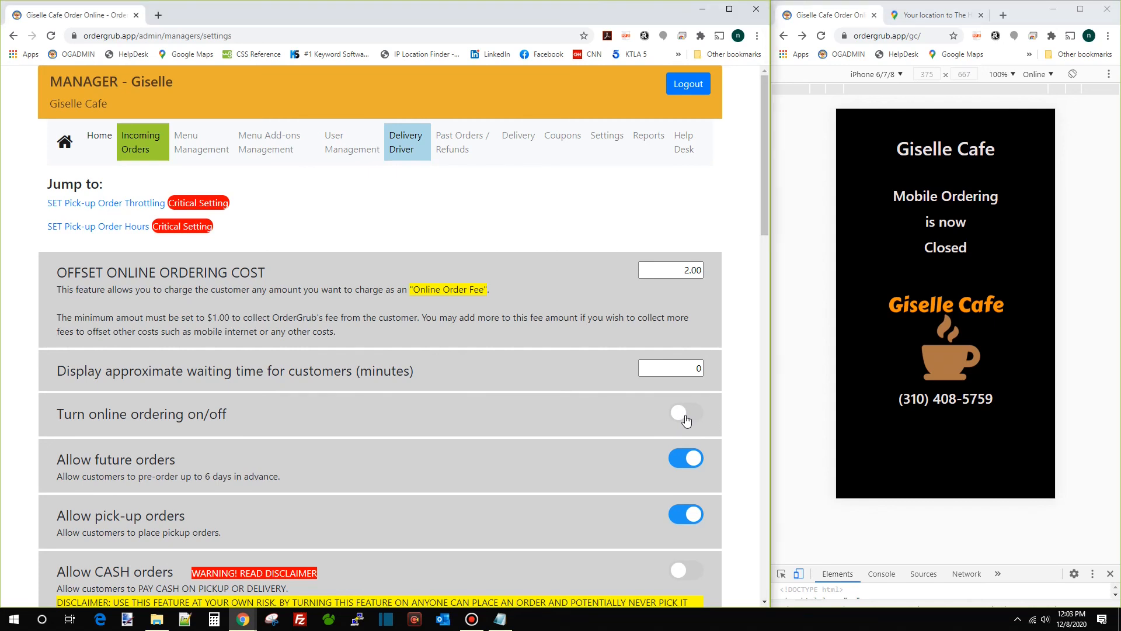
{"action": "left_click", "coordinate": [686, 420]}
Start a pickup order in the preview, switch off future orders, and reload the storefront
{"action": "left_click", "coordinate": [822, 36]}
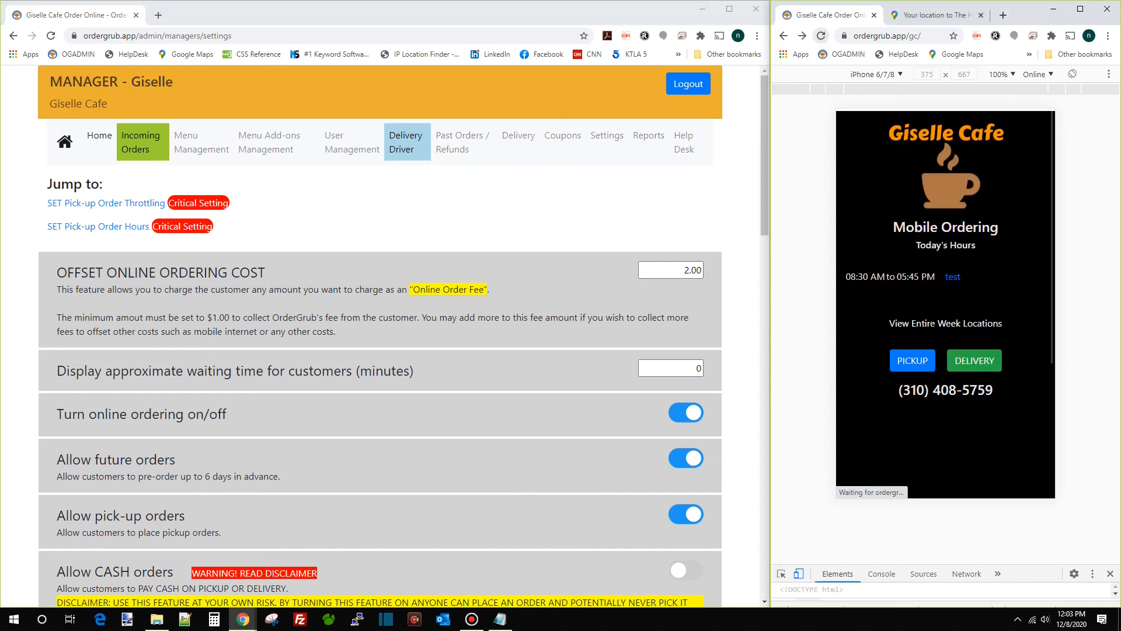
{"action": "left_click", "coordinate": [902, 363]}
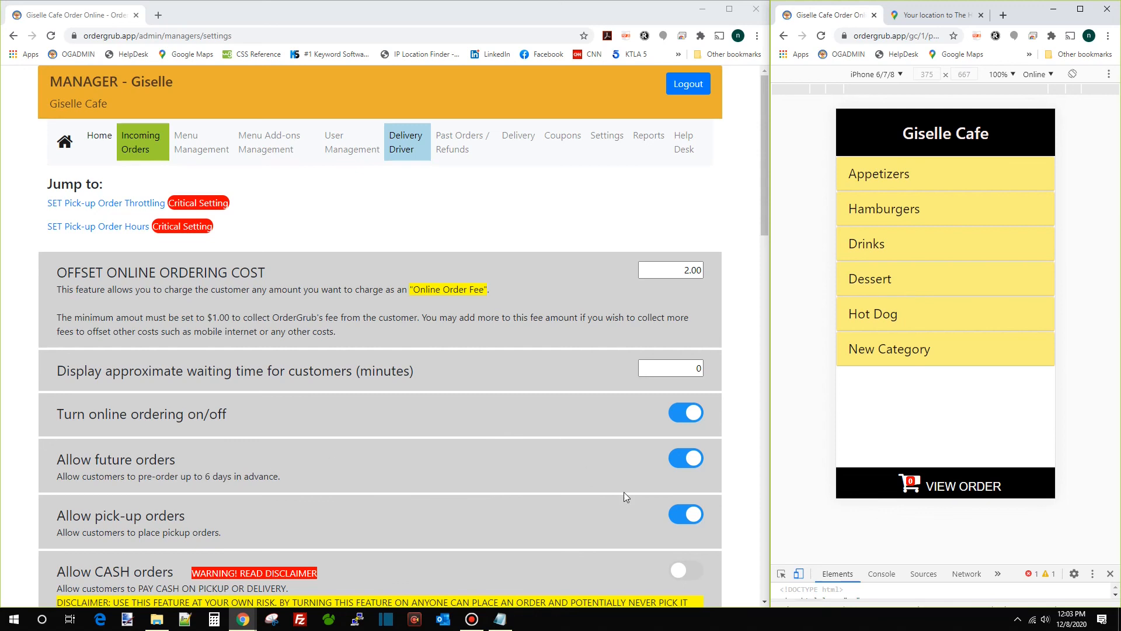
{"action": "left_click", "coordinate": [693, 464]}
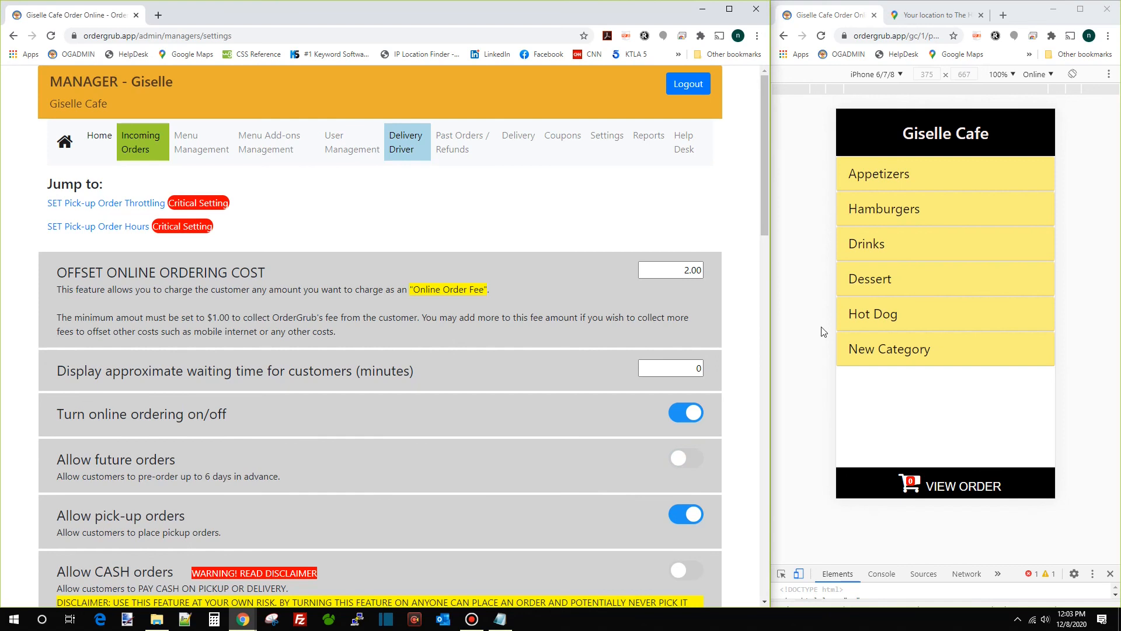
{"action": "left_click", "coordinate": [821, 35]}
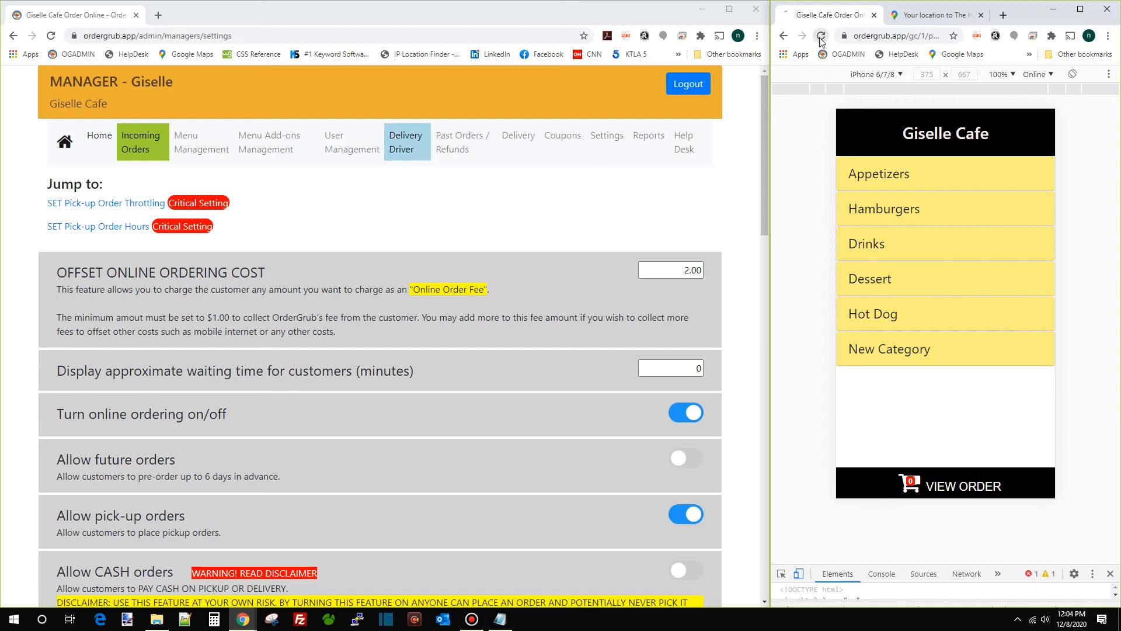
Look over the Hamburger item, then add 3 Tacos from Appetizers to the cart
{"action": "left_click", "coordinate": [942, 209]}
{"action": "left_click", "coordinate": [906, 246]}
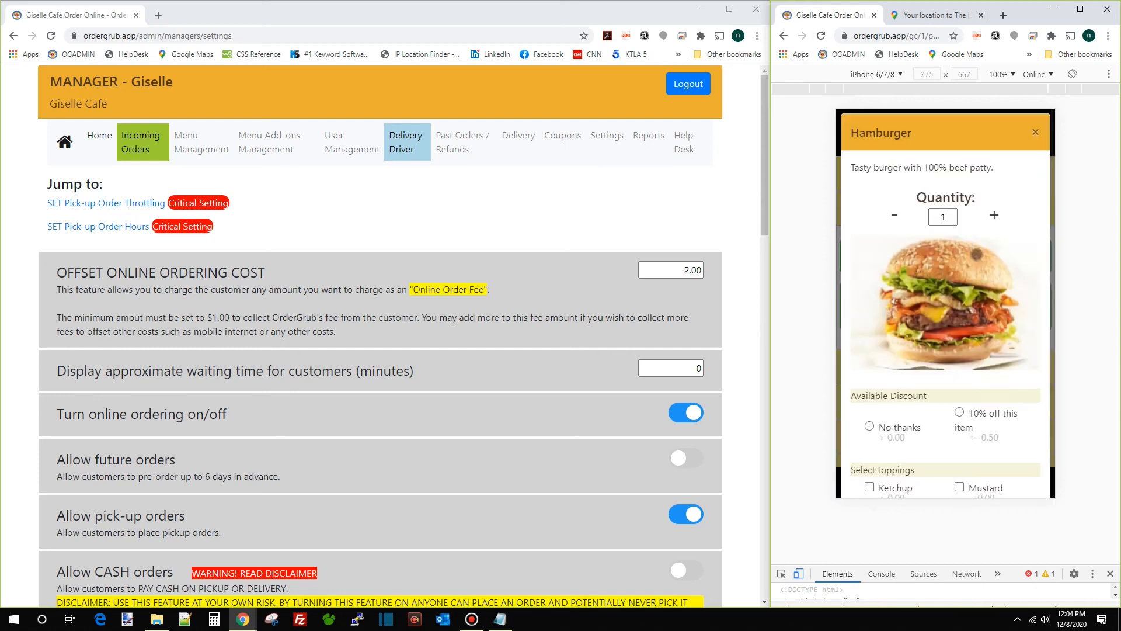
{"action": "scroll", "coordinate": [935, 362], "scroll_direction": "down", "scroll_amount": 2}
{"action": "scroll", "coordinate": [908, 328], "scroll_direction": "down", "scroll_amount": 2}
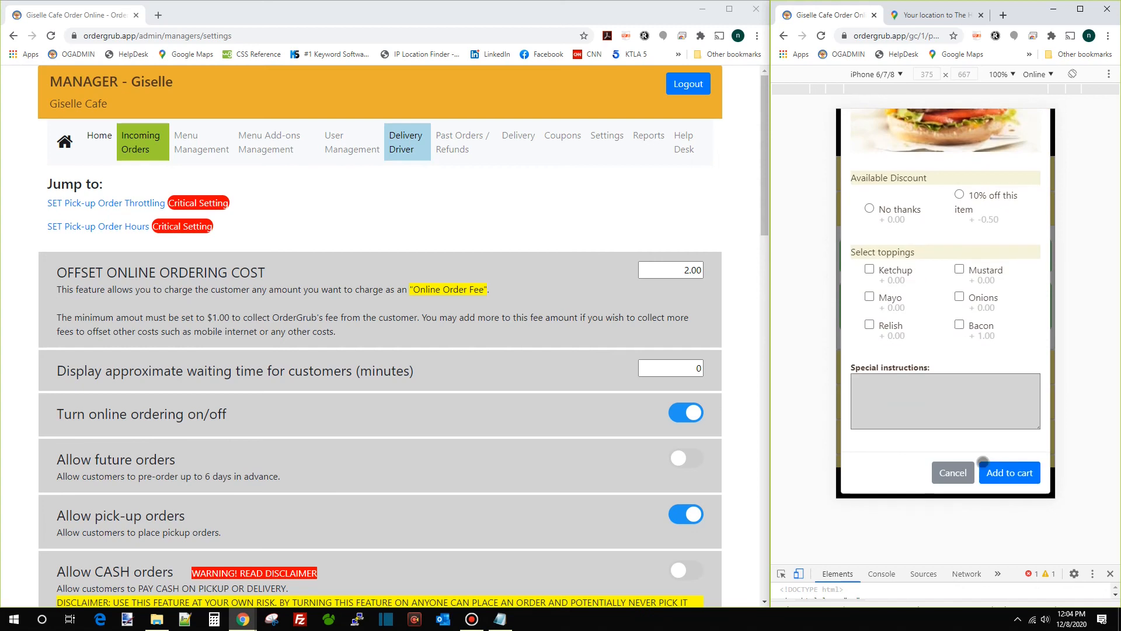
{"action": "left_click", "coordinate": [950, 474]}
{"action": "left_click", "coordinate": [914, 174]}
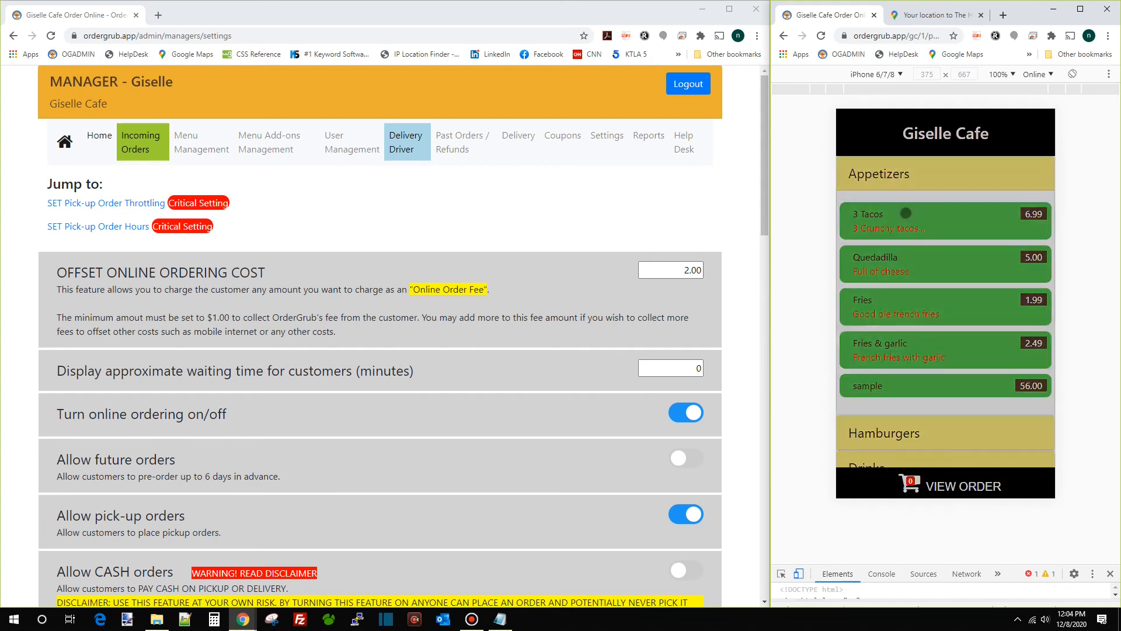
{"action": "left_click", "coordinate": [926, 212]}
{"action": "left_click", "coordinate": [1010, 484]}
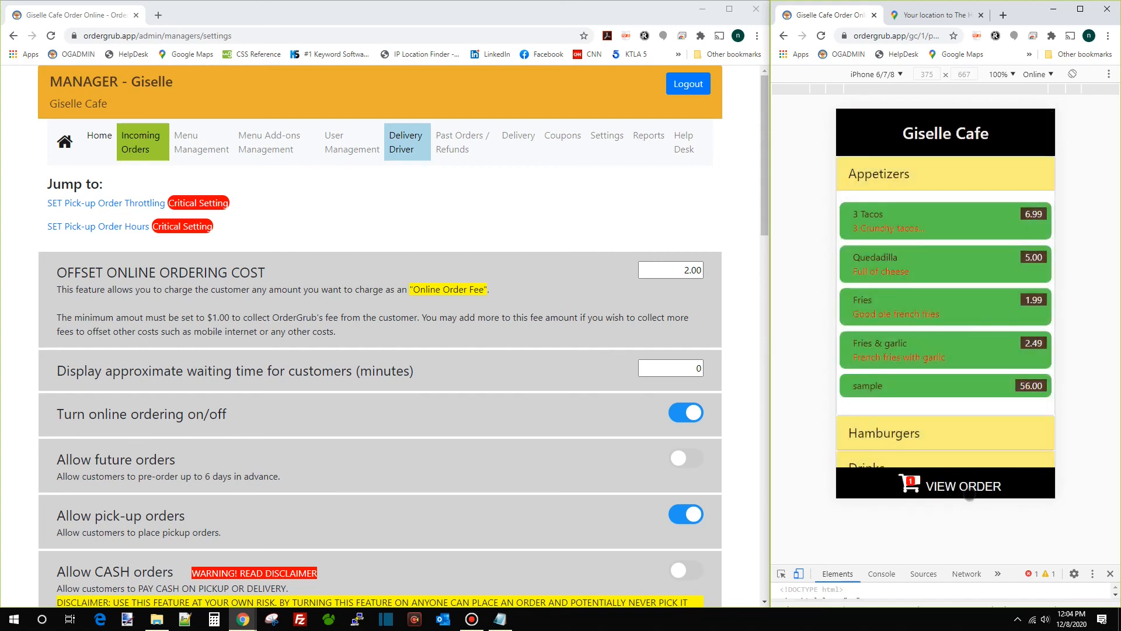
Review the order, pick the 4:40 pm pickup slot, then turn future orders back on
{"action": "left_click", "coordinate": [963, 486]}
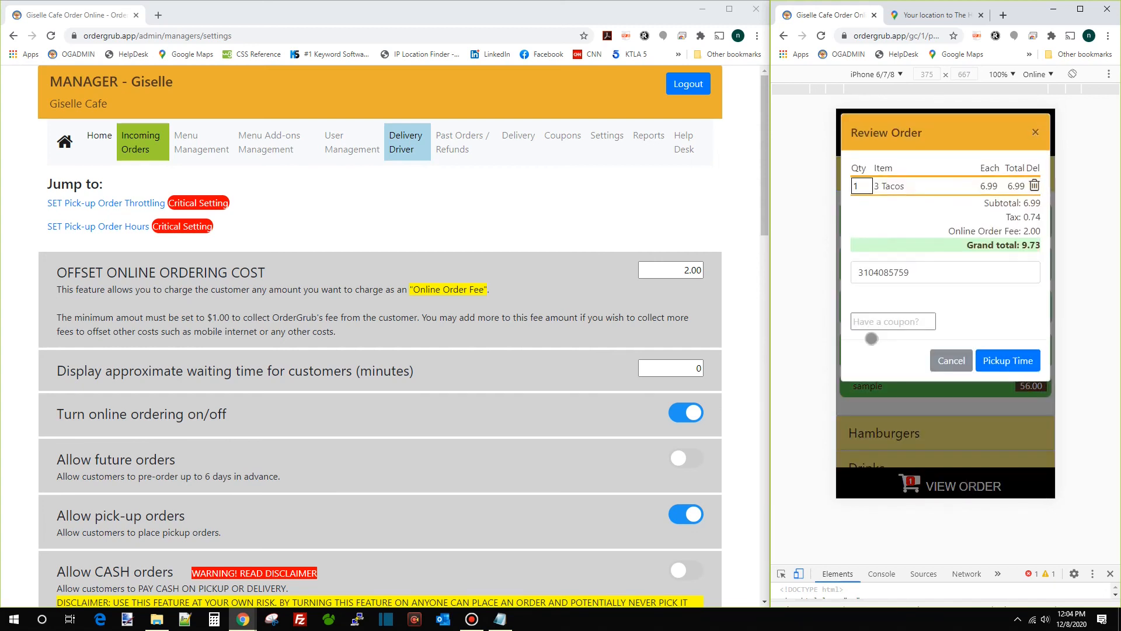
{"action": "left_click", "coordinate": [1009, 361]}
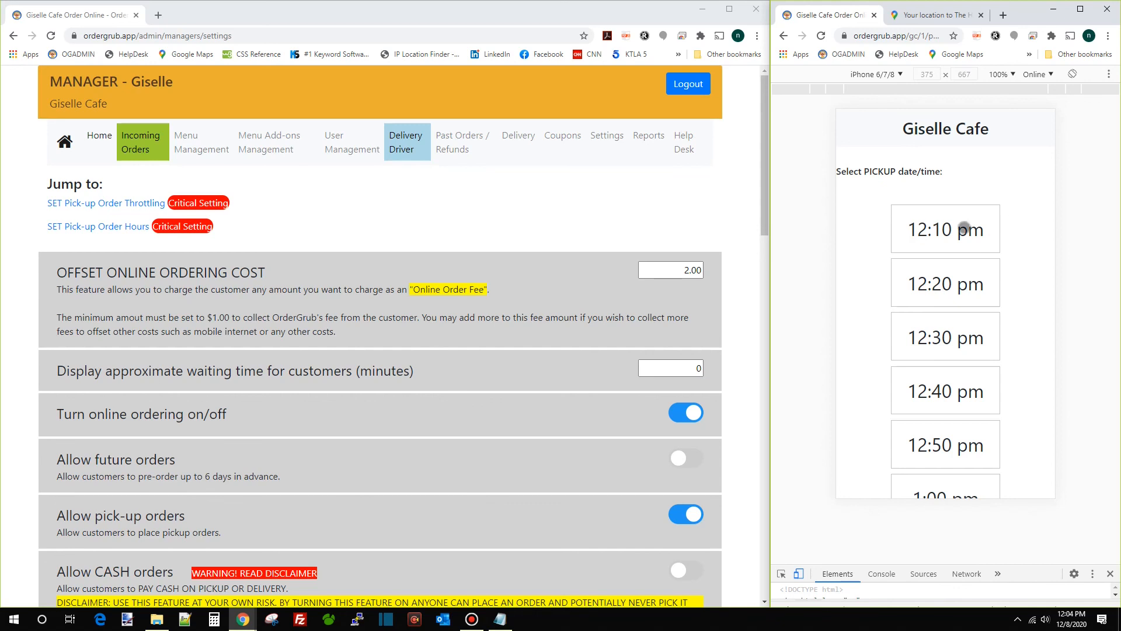
{"action": "scroll", "coordinate": [967, 263], "scroll_direction": "down", "scroll_amount": 13}
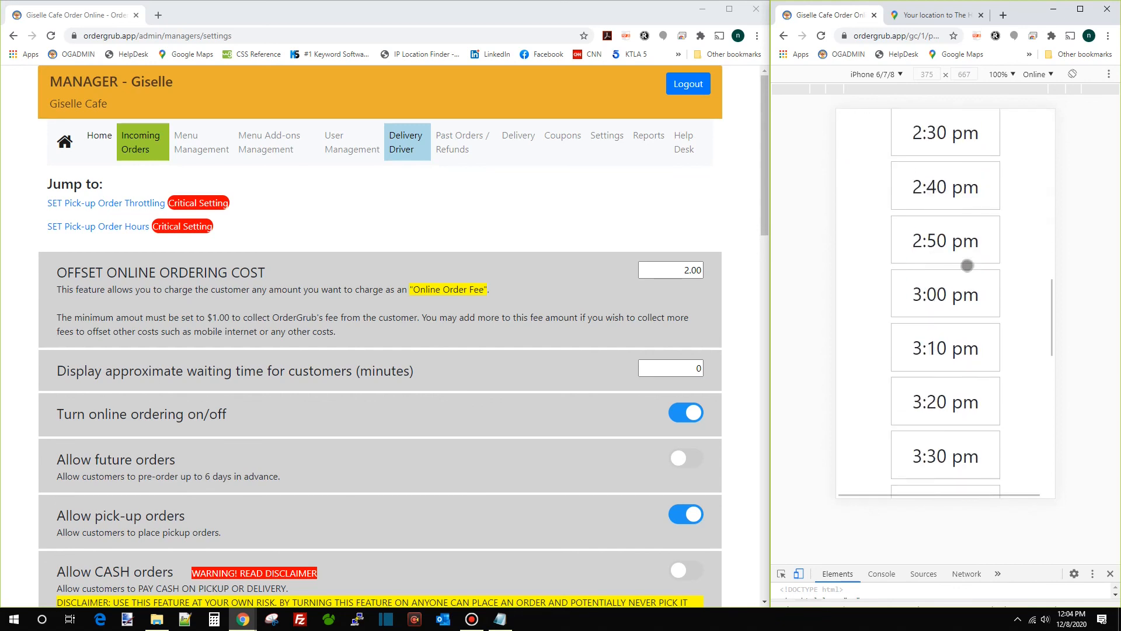
{"action": "scroll", "coordinate": [967, 263], "scroll_direction": "down", "scroll_amount": 12}
{"action": "scroll", "coordinate": [966, 257], "scroll_direction": "up", "scroll_amount": 1}
{"action": "left_click", "coordinate": [947, 225]}
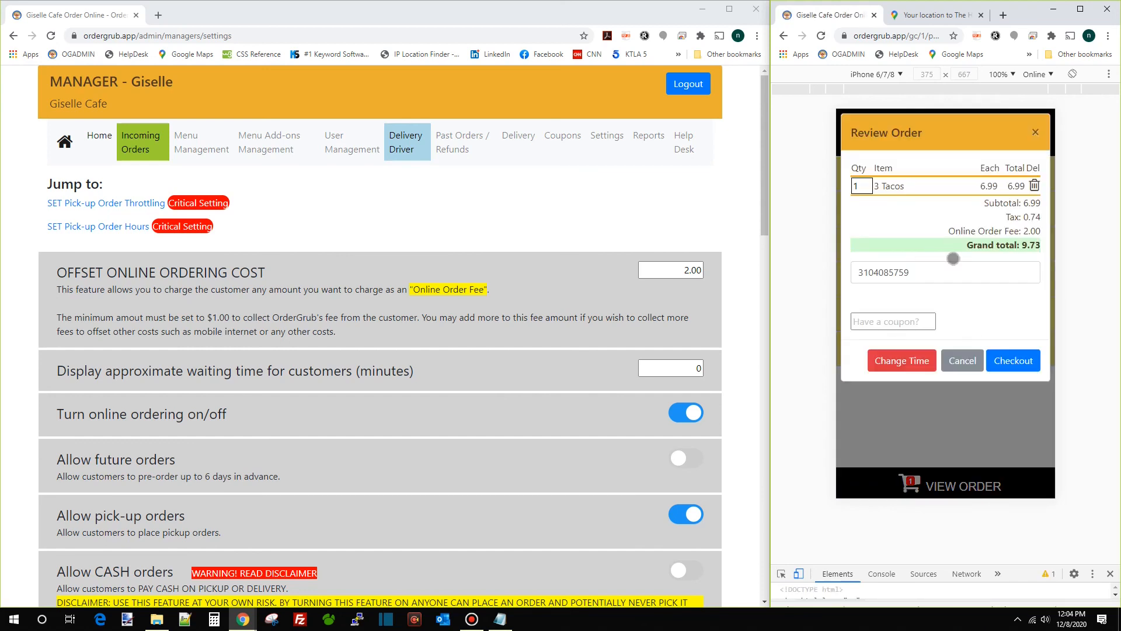
{"action": "left_click", "coordinate": [1036, 132]}
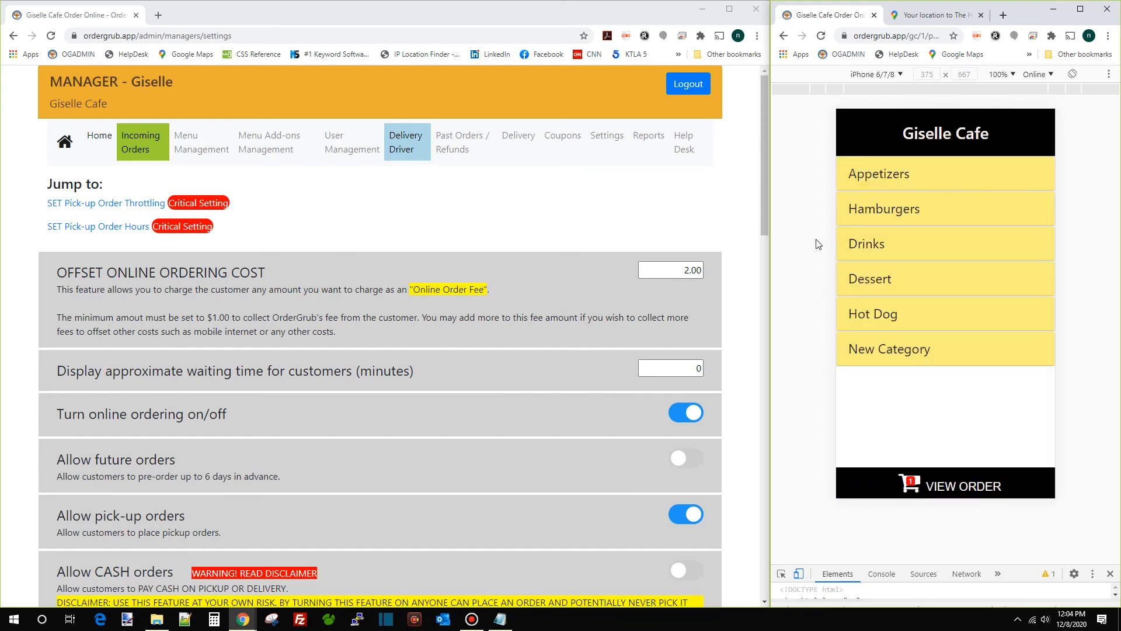
{"action": "left_click", "coordinate": [685, 462]}
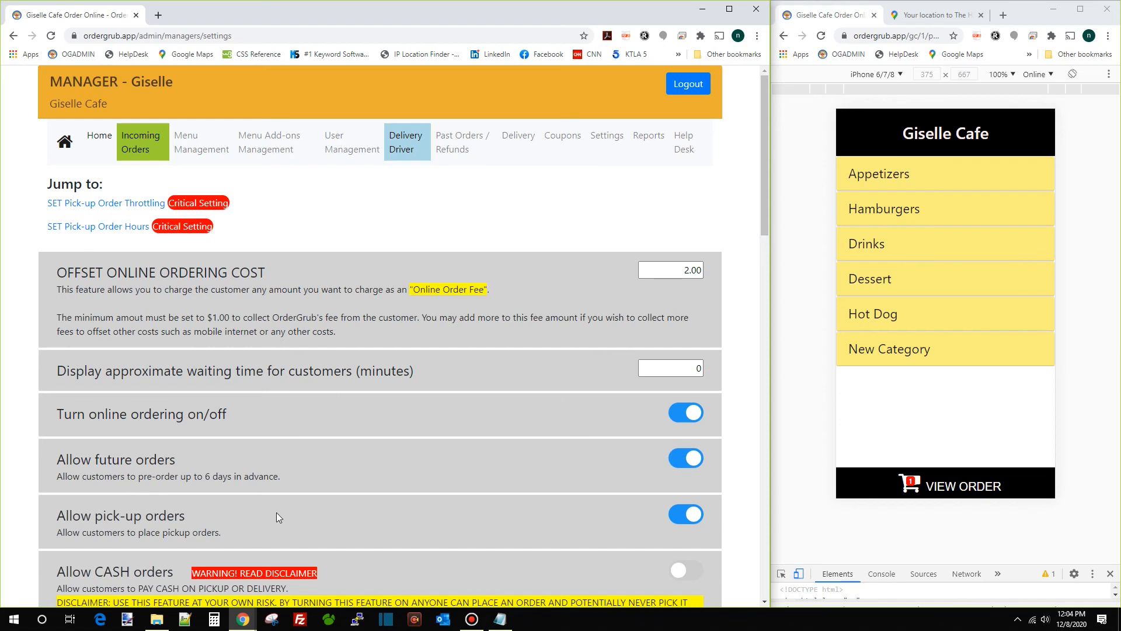
Switch off pick-up orders and reload the Giselle Cafe storefront landing page
{"action": "scroll", "coordinate": [572, 469], "scroll_direction": "down", "scroll_amount": 3}
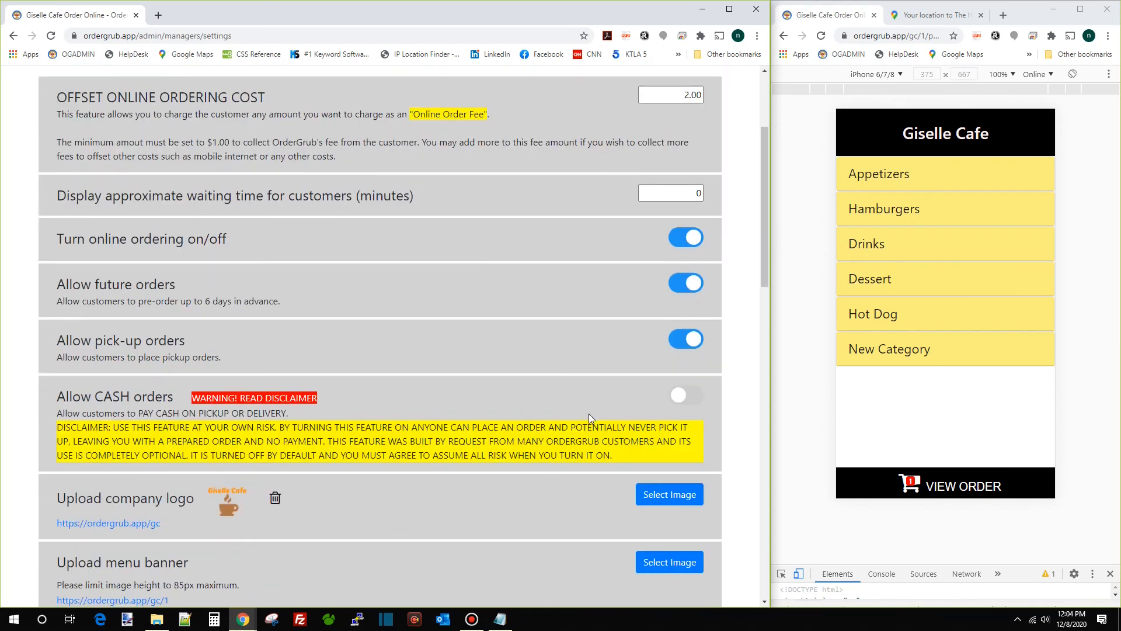
{"action": "left_click", "coordinate": [689, 343]}
{"action": "left_click", "coordinate": [785, 42]}
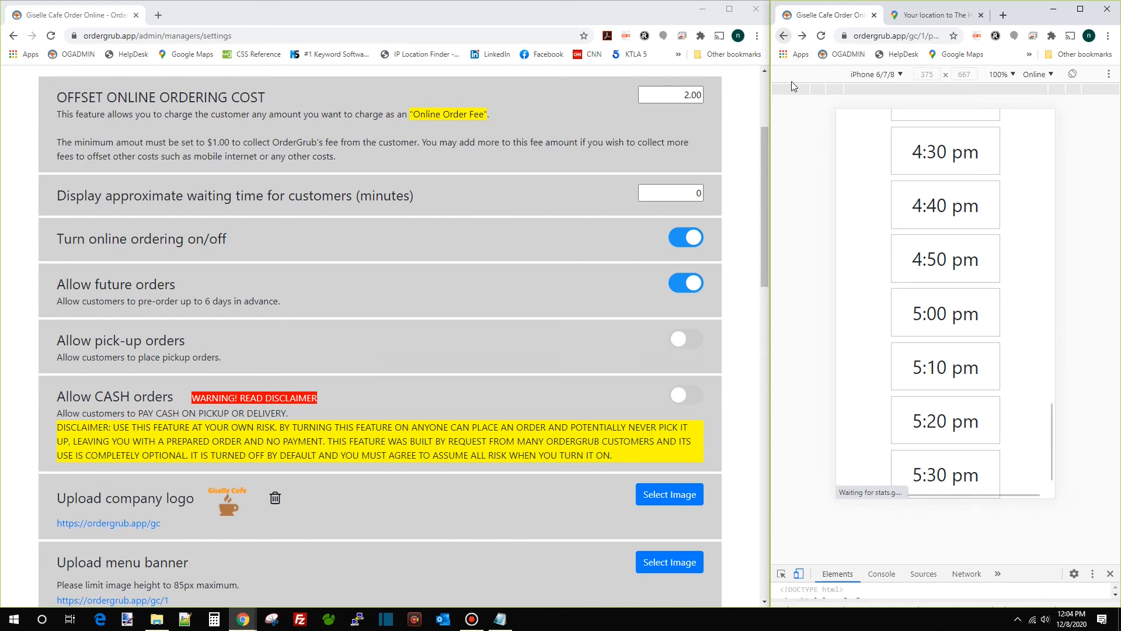
{"action": "left_click", "coordinate": [781, 35]}
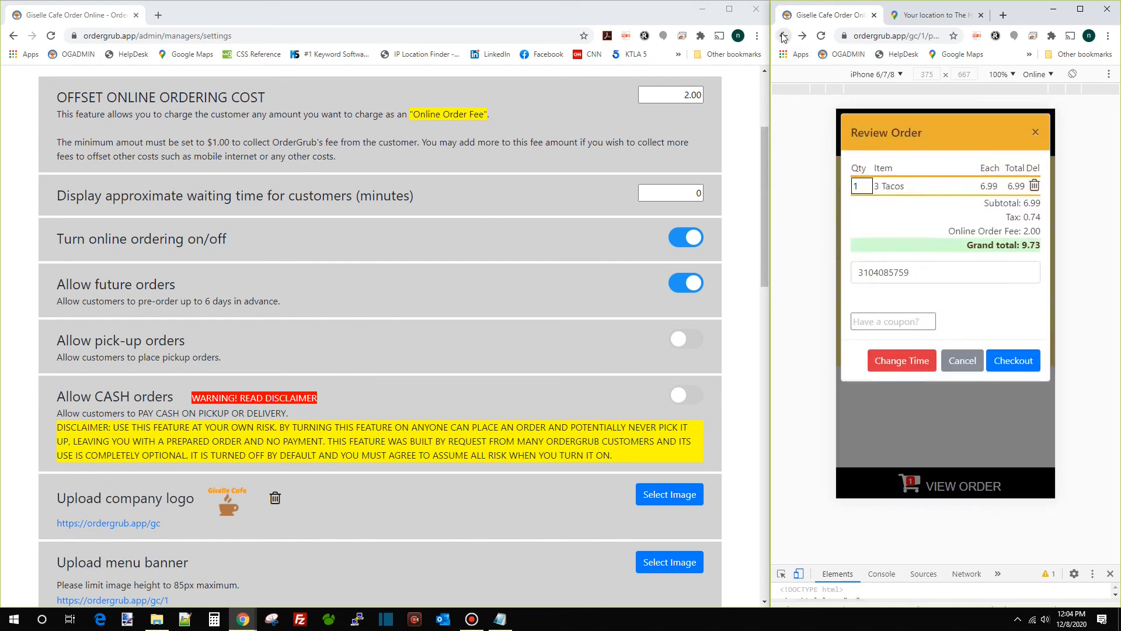
{"action": "left_click", "coordinate": [784, 36]}
{"action": "left_click", "coordinate": [820, 37]}
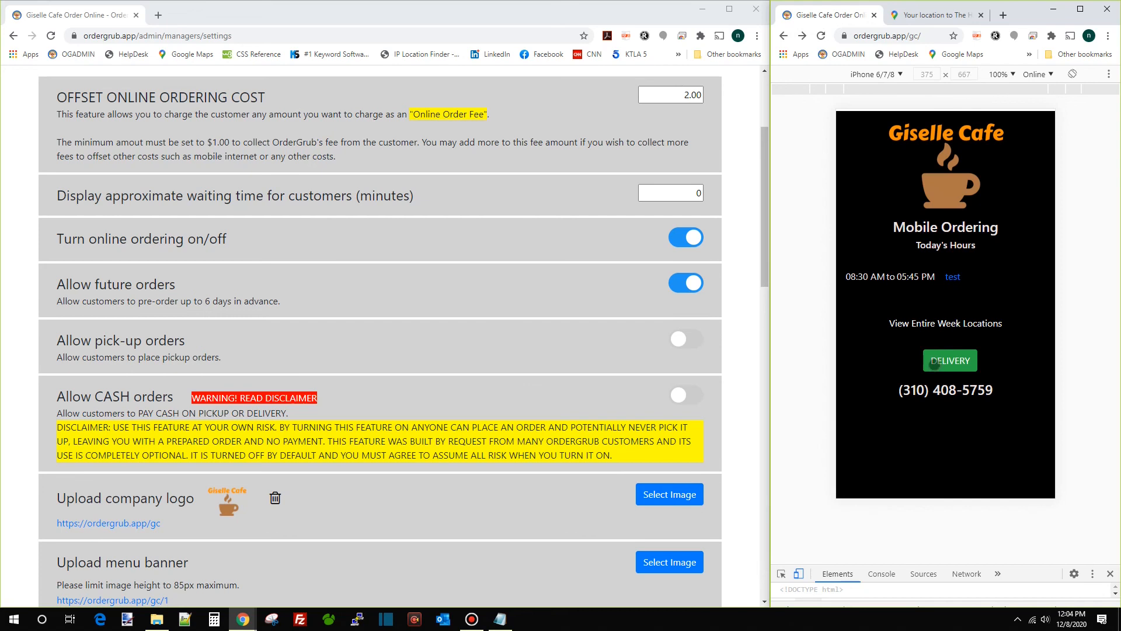
Turn pick-up orders back on and reload the preview to show PICKUP
{"action": "left_click", "coordinate": [686, 342]}
{"action": "left_click", "coordinate": [687, 342]}
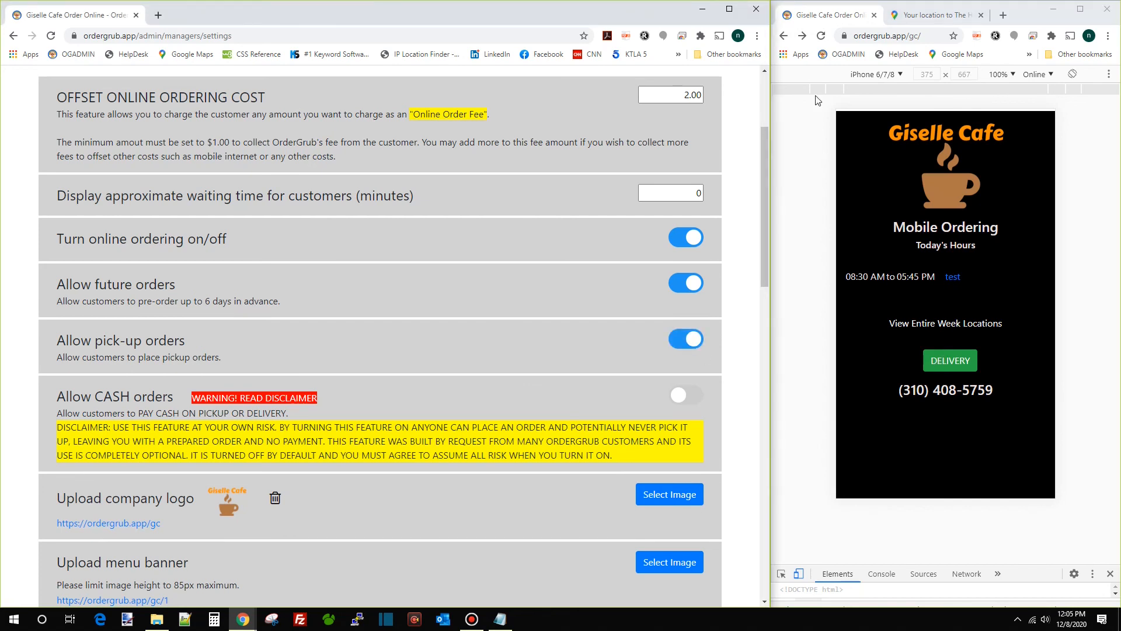
{"action": "left_click", "coordinate": [822, 37]}
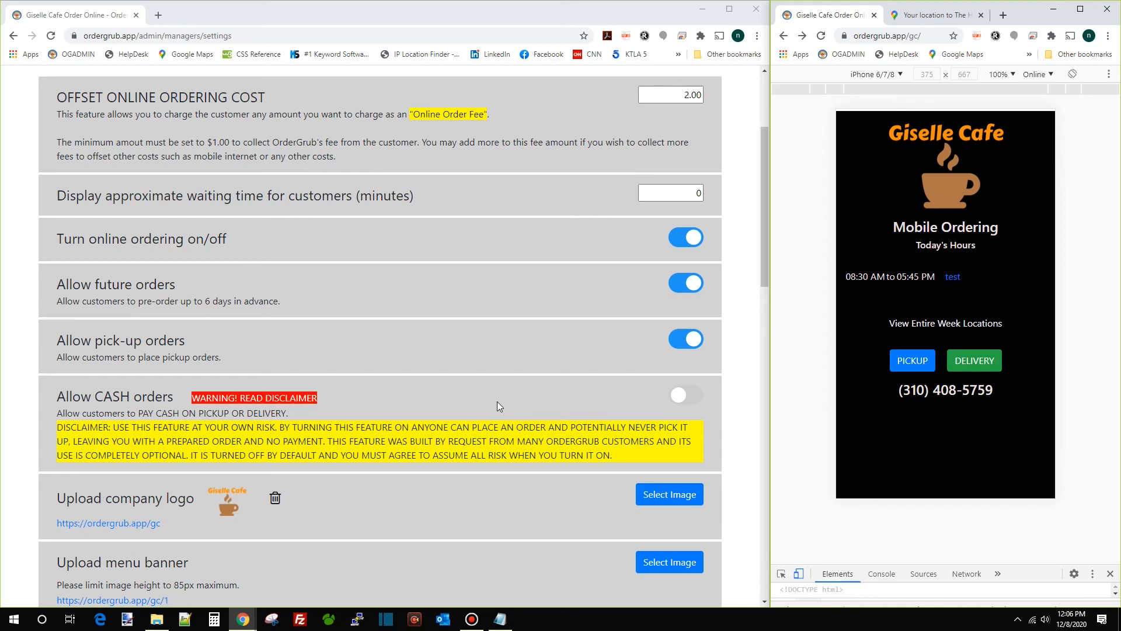
Begin choosing a company logo image, then cancel the file chooser
{"action": "scroll", "coordinate": [498, 404], "scroll_direction": "down", "scroll_amount": 2}
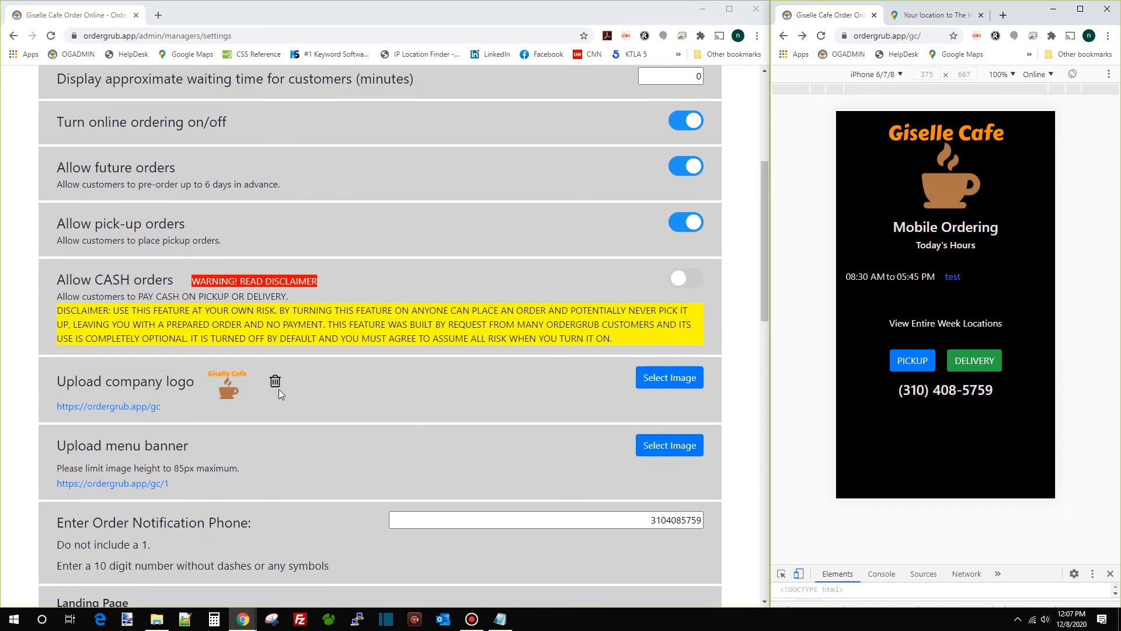
{"action": "left_click_drag", "start_coordinate": [144, 387], "coordinate": [493, 403]}
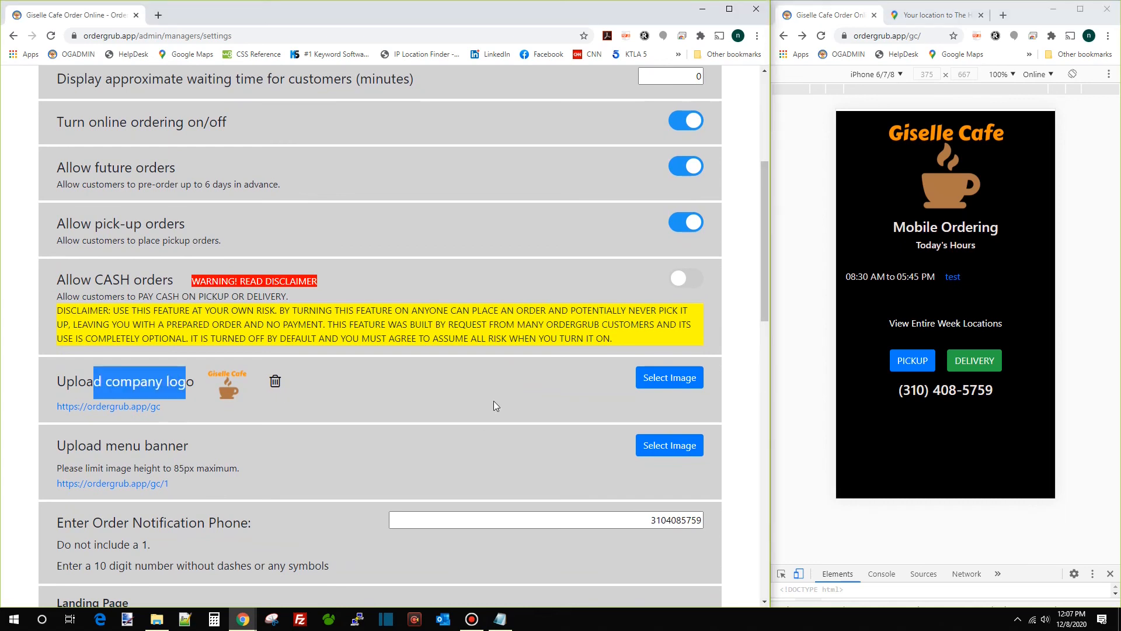
{"action": "left_click", "coordinate": [661, 380]}
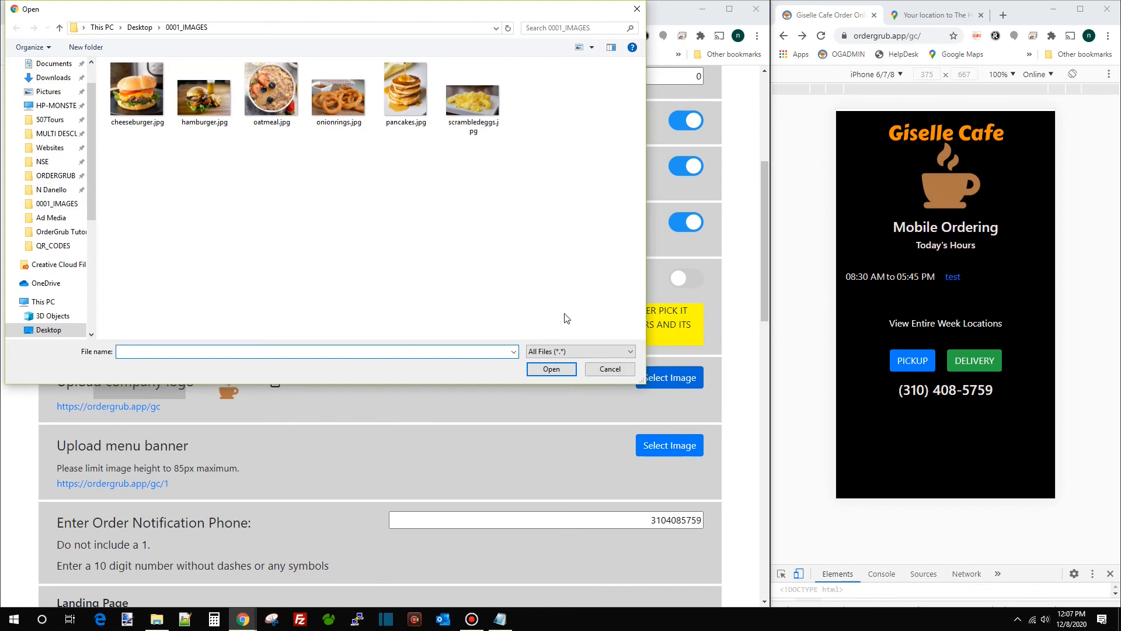
{"action": "left_click", "coordinate": [610, 369]}
Start a pick-up order in the preview and scroll through the Appetizers menu
{"action": "scroll", "coordinate": [500, 384], "scroll_direction": "down", "scroll_amount": 3}
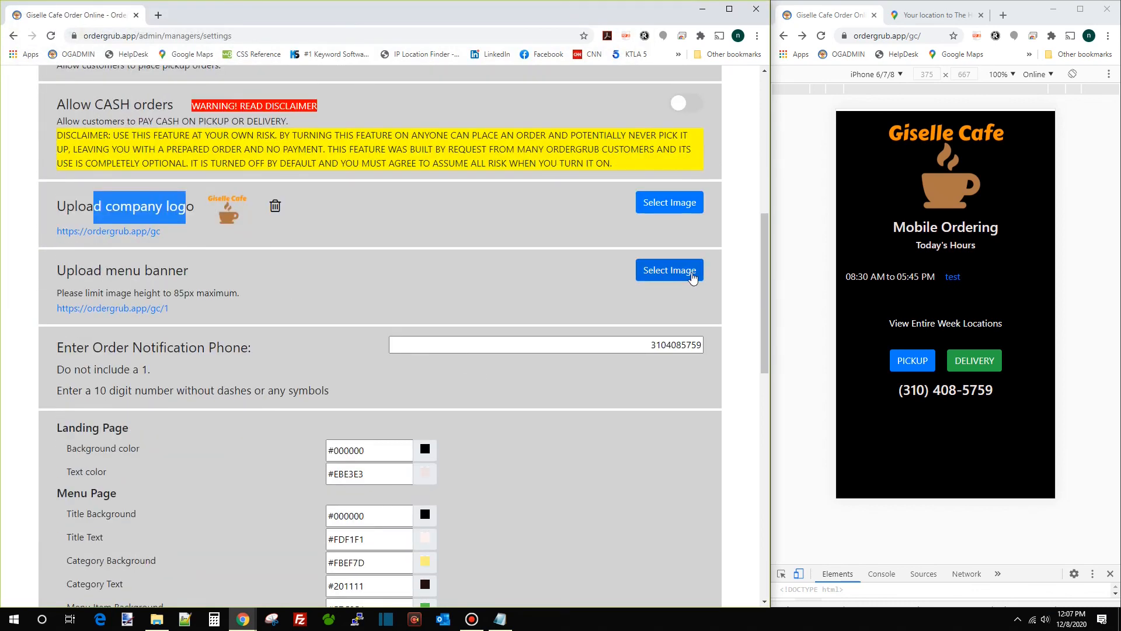
{"action": "left_click", "coordinate": [921, 358]}
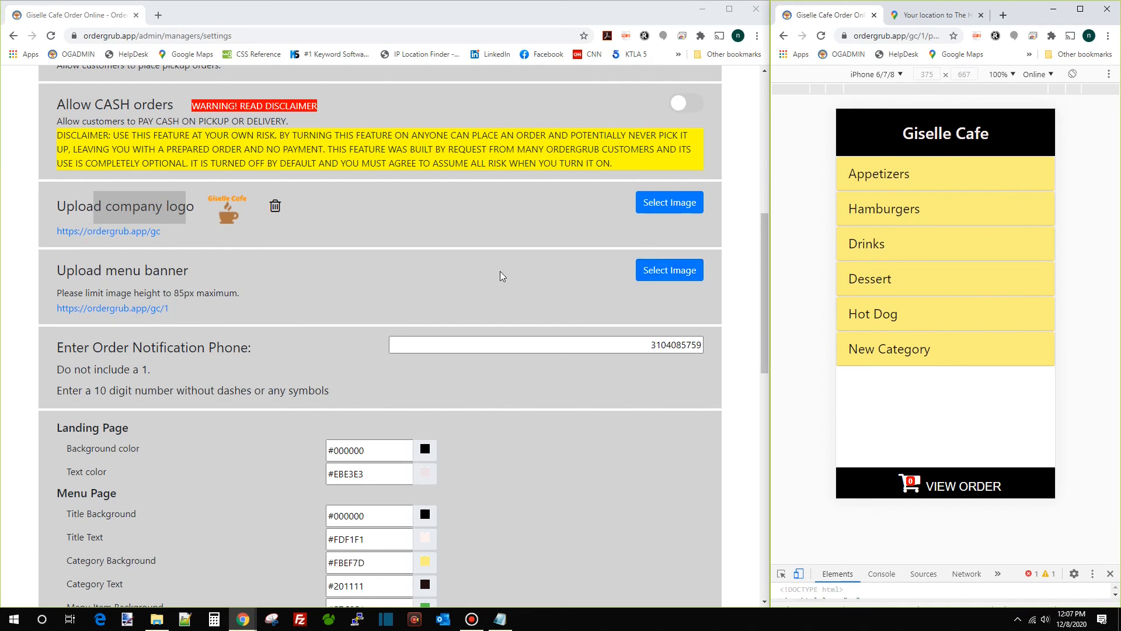
{"action": "scroll", "coordinate": [525, 272], "scroll_direction": "down", "scroll_amount": 1}
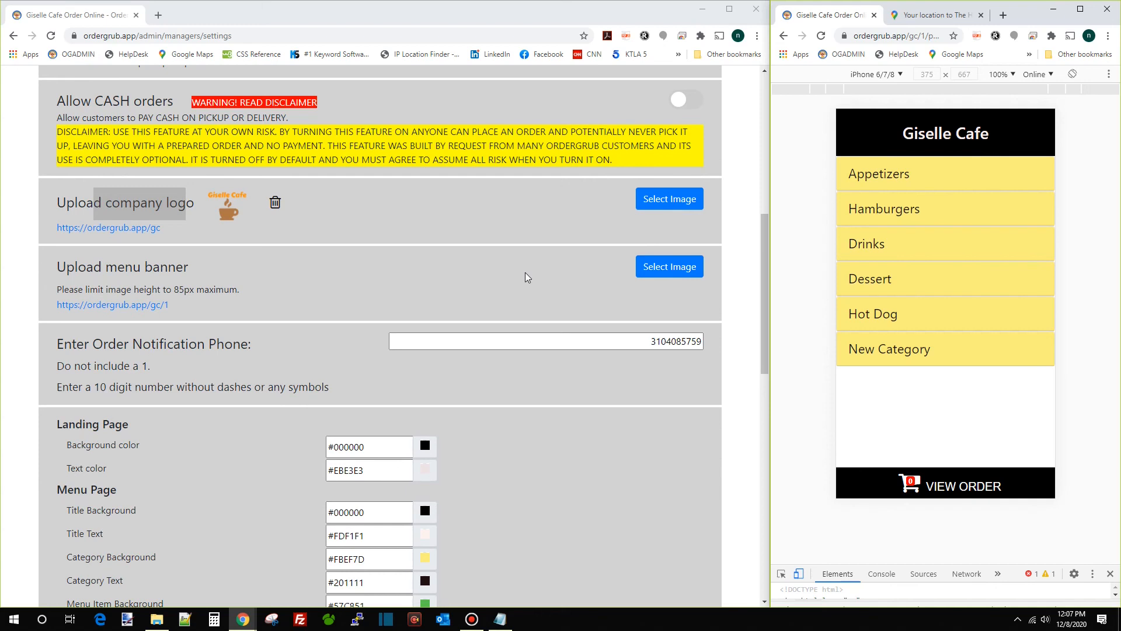
{"action": "scroll", "coordinate": [525, 272], "scroll_direction": "down", "scroll_amount": 5}
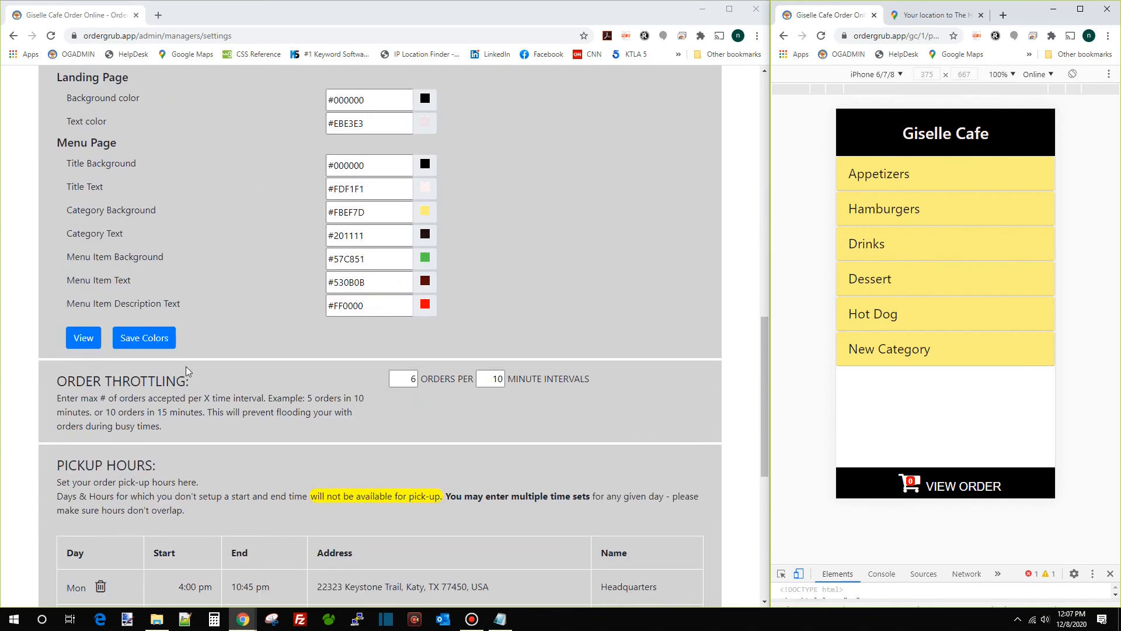
{"action": "scroll", "coordinate": [307, 384], "scroll_direction": "down", "scroll_amount": 5}
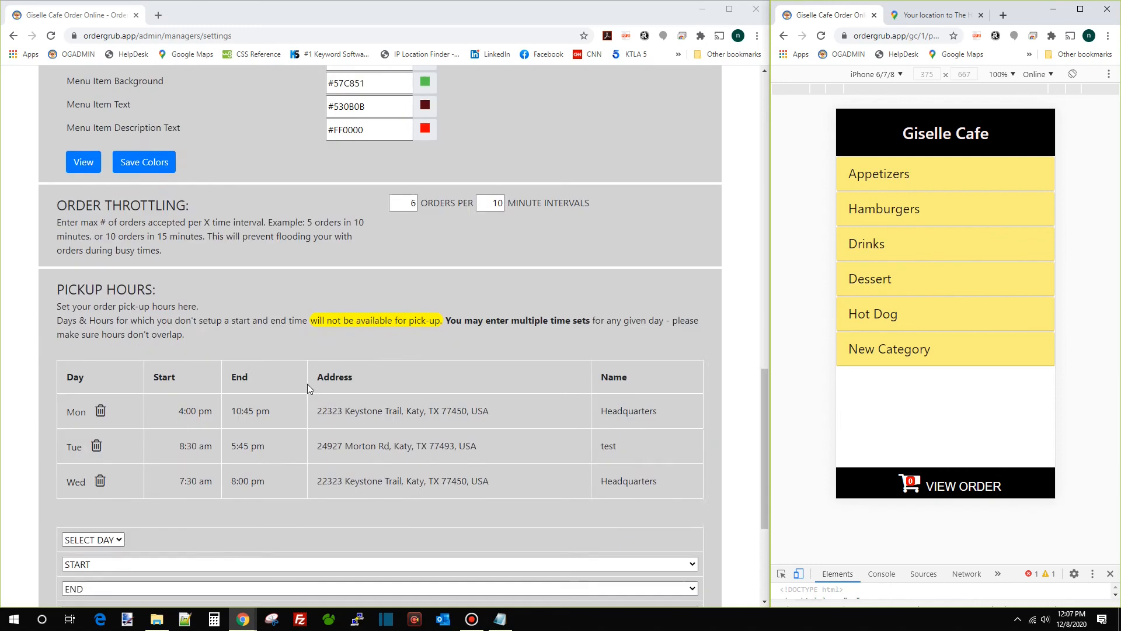
{"action": "scroll", "coordinate": [374, 404], "scroll_direction": "down", "scroll_amount": 2}
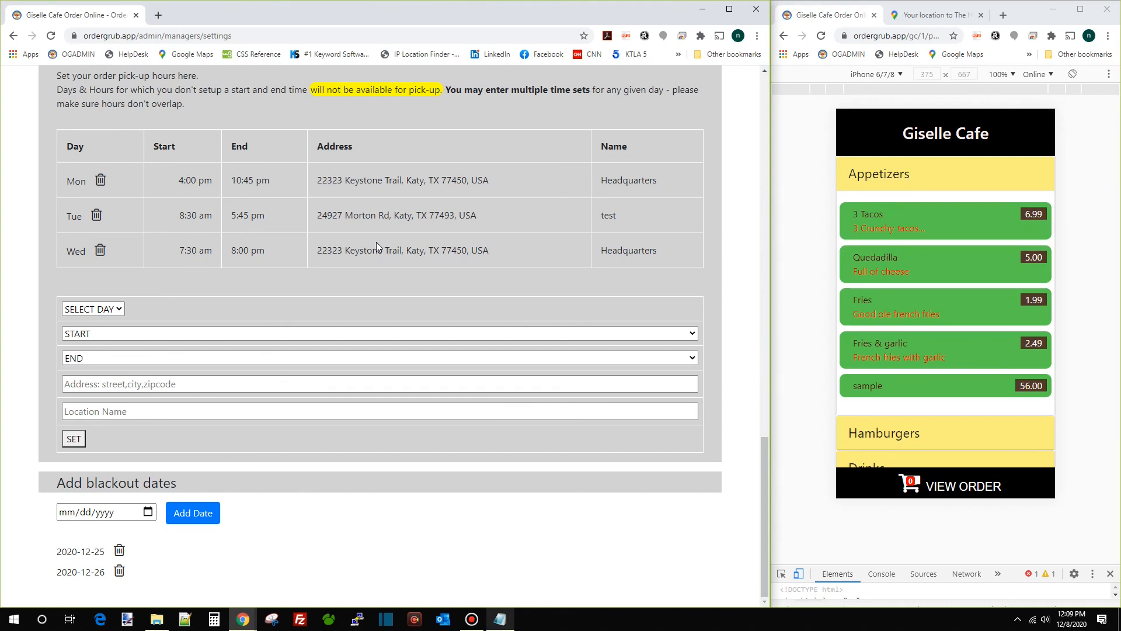
{"action": "scroll", "coordinate": [380, 242], "scroll_direction": "up", "scroll_amount": 15}
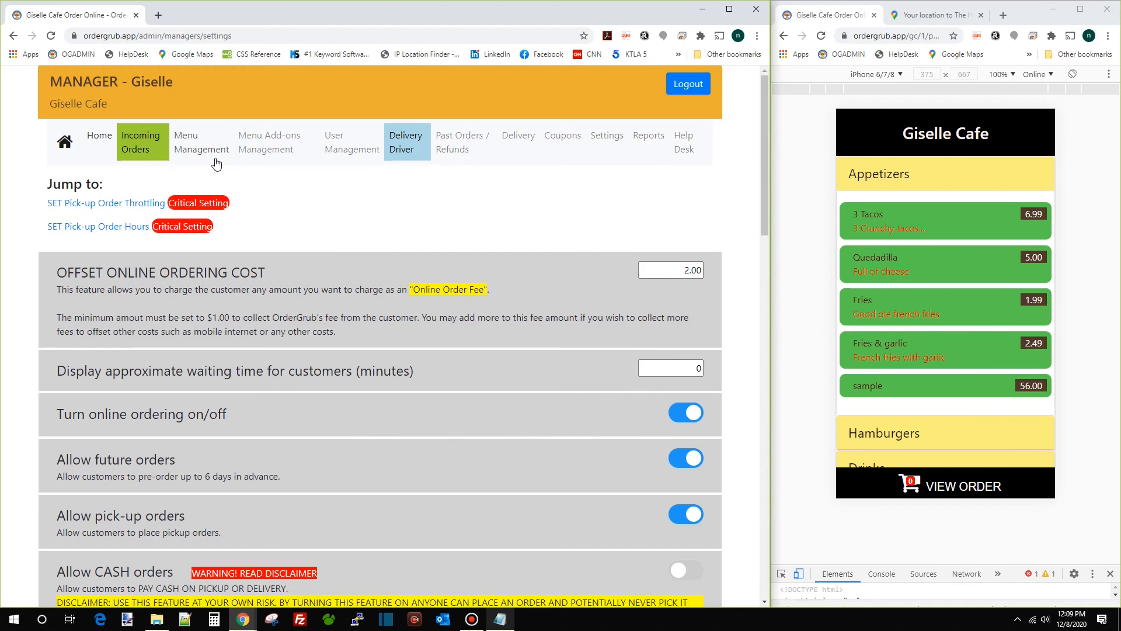
Open Menu Add-ons Management and view the 3 Tacos item in the preview
{"action": "left_click", "coordinate": [272, 153]}
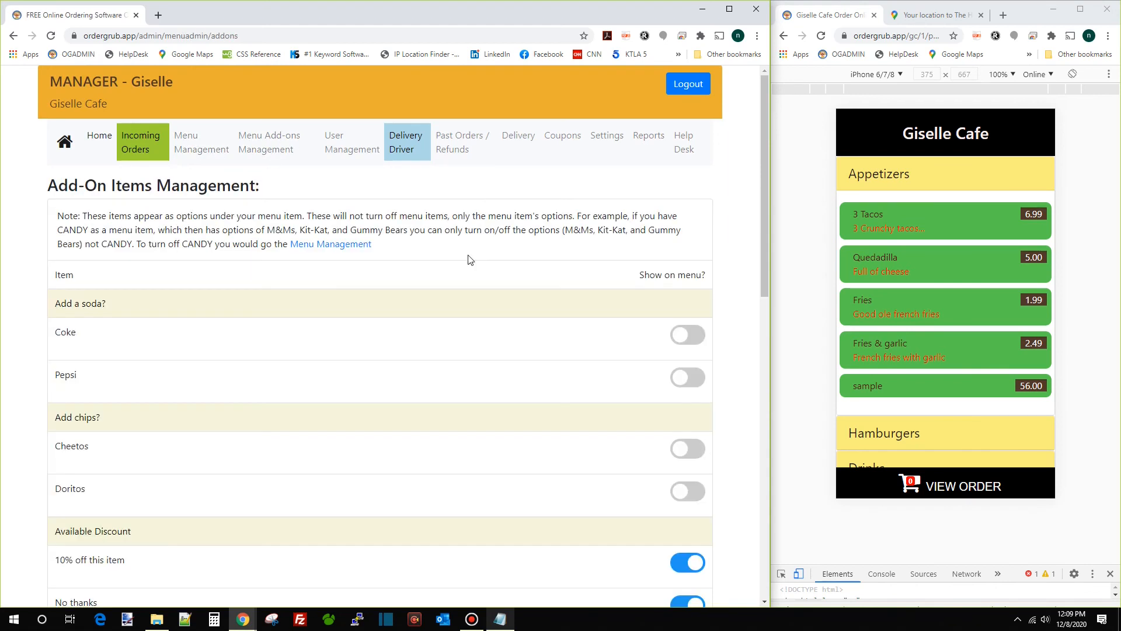
{"action": "left_click", "coordinate": [907, 174]}
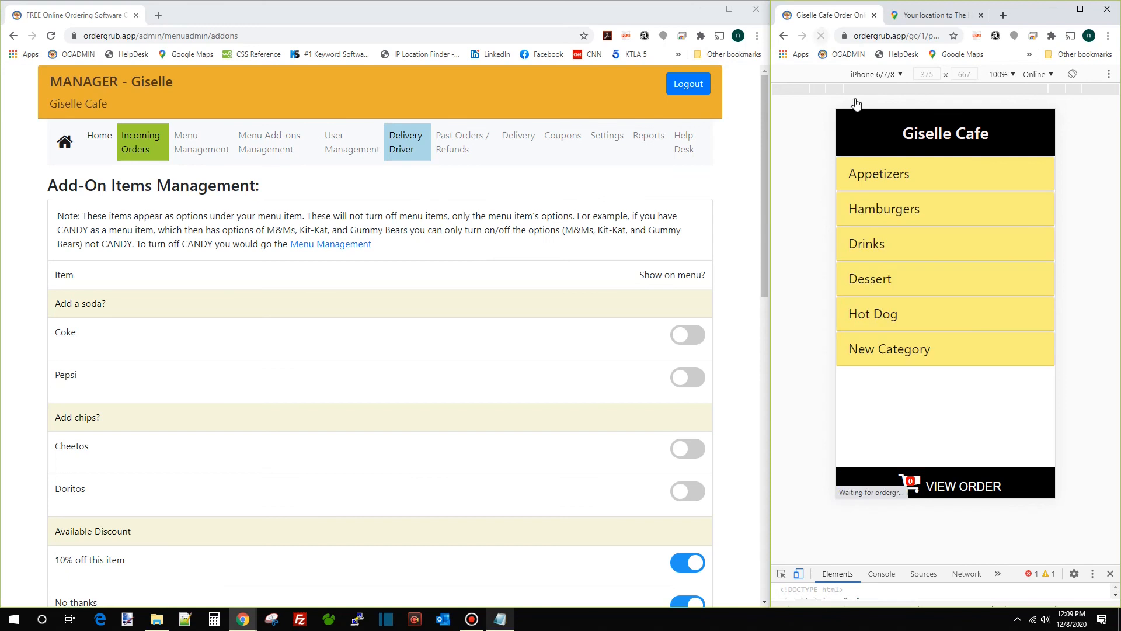
{"action": "left_click", "coordinate": [908, 173]}
{"action": "left_click", "coordinate": [923, 215]}
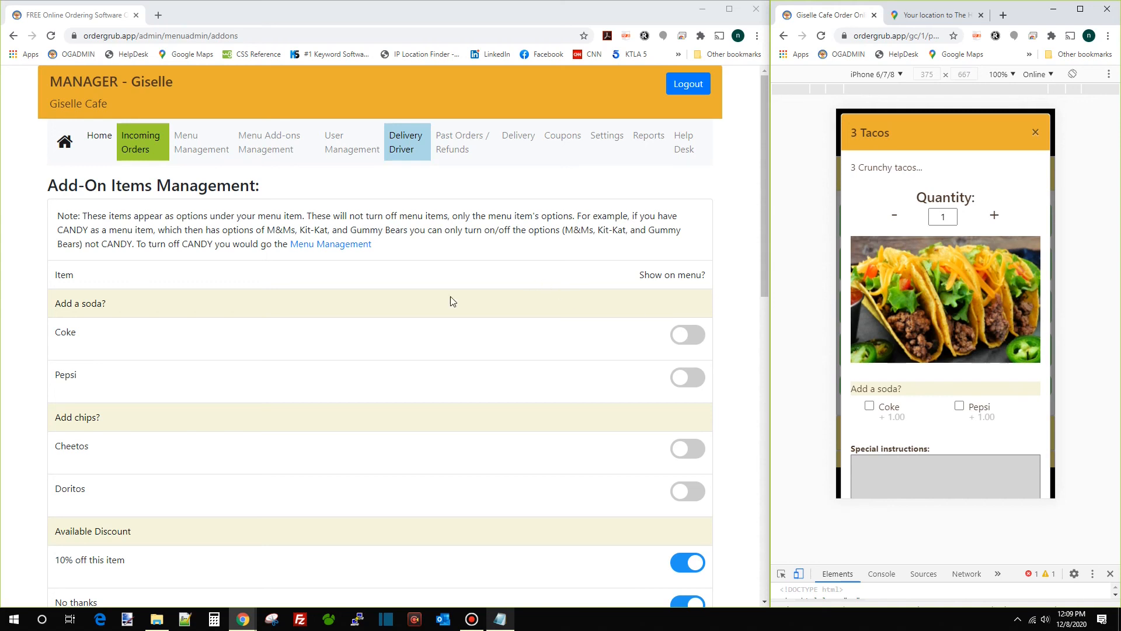
Reload the add-ons page and review the Coke, Pepsi, Cheetos and Doritos add-ons
{"action": "left_click", "coordinate": [51, 36]}
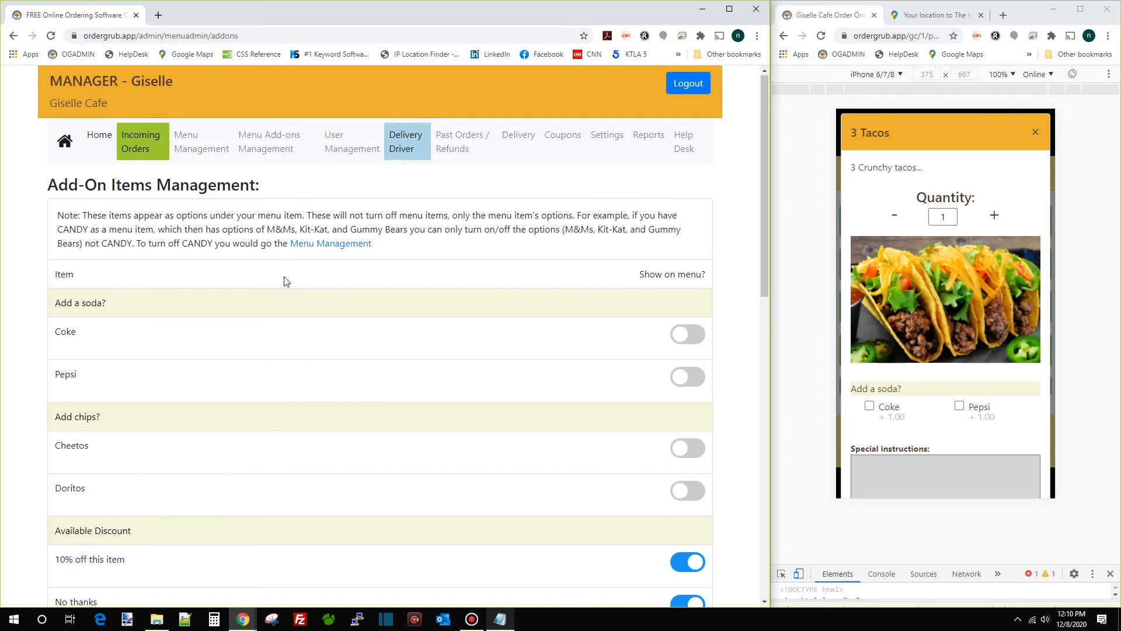
{"action": "scroll", "coordinate": [286, 282], "scroll_direction": "down", "scroll_amount": 7}
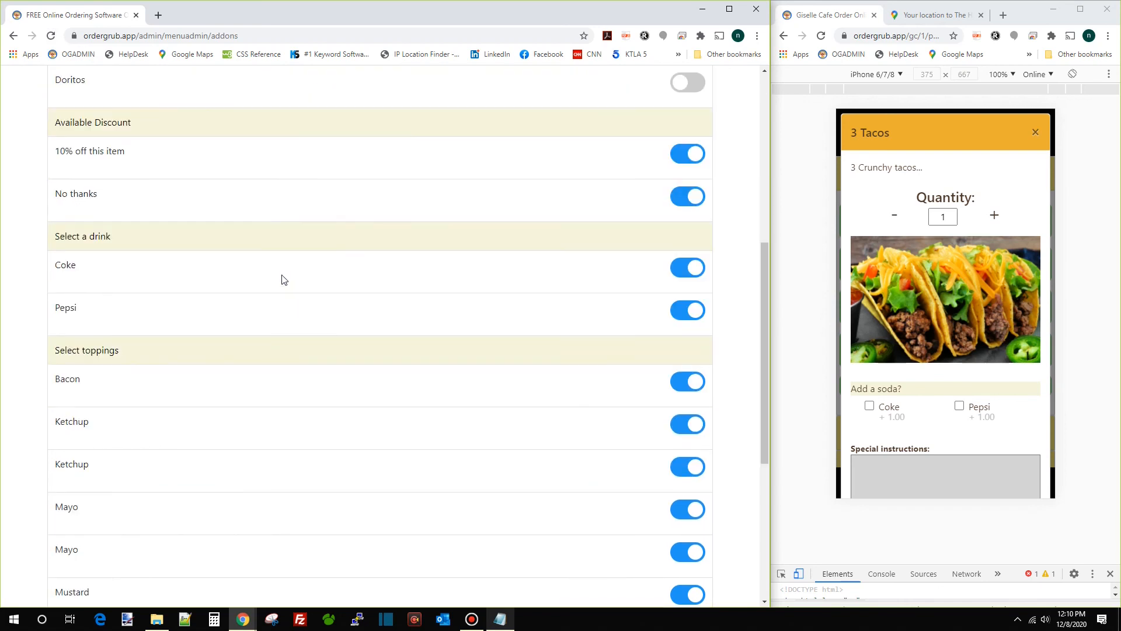
{"action": "scroll", "coordinate": [286, 275], "scroll_direction": "up", "scroll_amount": 6}
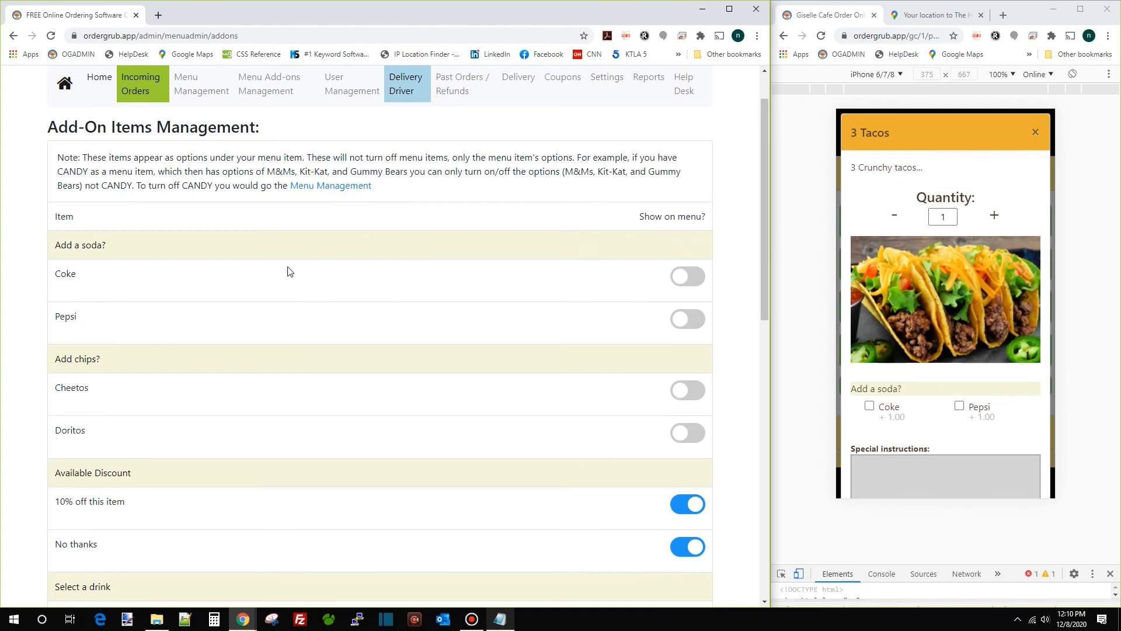
{"action": "scroll", "coordinate": [370, 310], "scroll_direction": "down", "scroll_amount": 1}
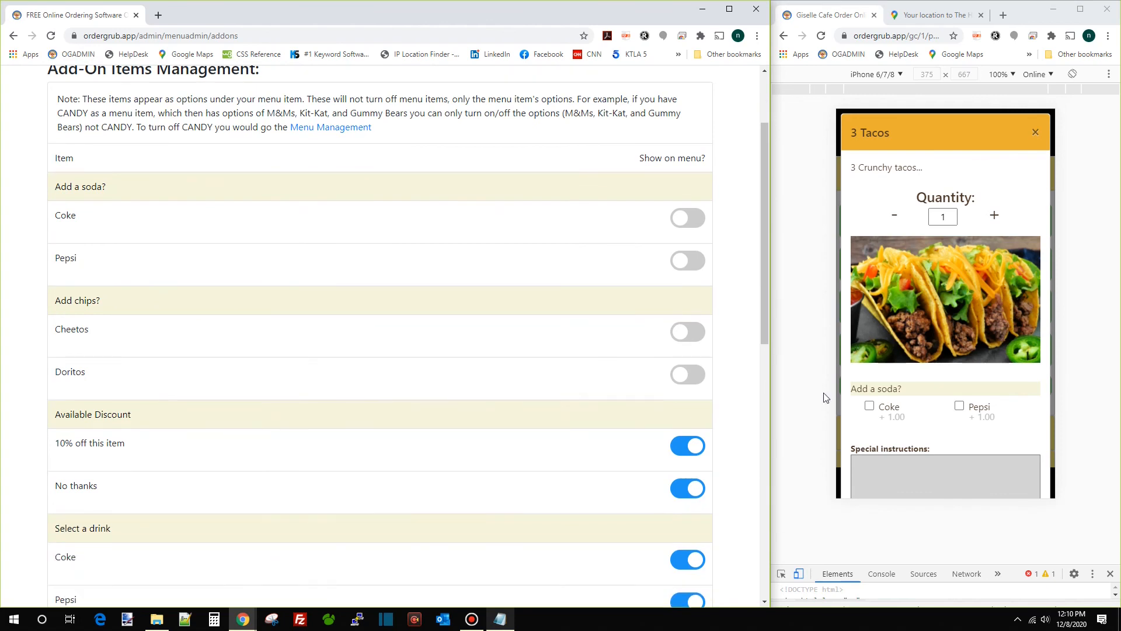
{"action": "scroll", "coordinate": [588, 397], "scroll_direction": "down", "scroll_amount": 1}
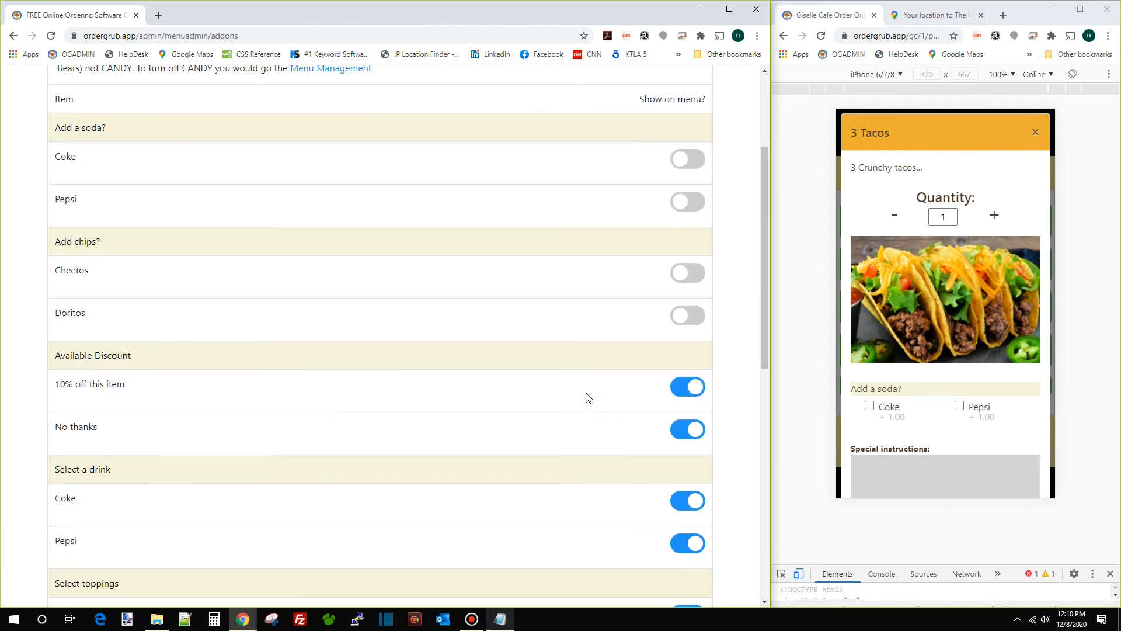
{"action": "scroll", "coordinate": [588, 398], "scroll_direction": "down", "scroll_amount": 10}
{"action": "scroll", "coordinate": [574, 398], "scroll_direction": "up", "scroll_amount": 13}
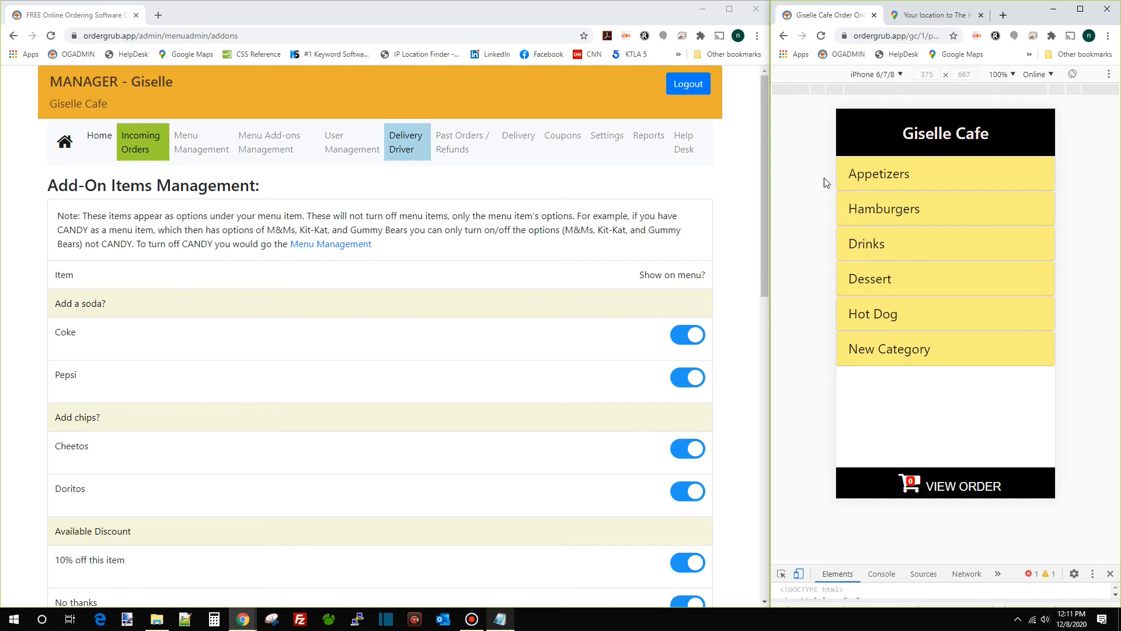
Check the 3 Tacos soda add-ons in the preview and hide Pepsi from the menu
{"action": "left_click", "coordinate": [855, 174]}
{"action": "left_click", "coordinate": [892, 217]}
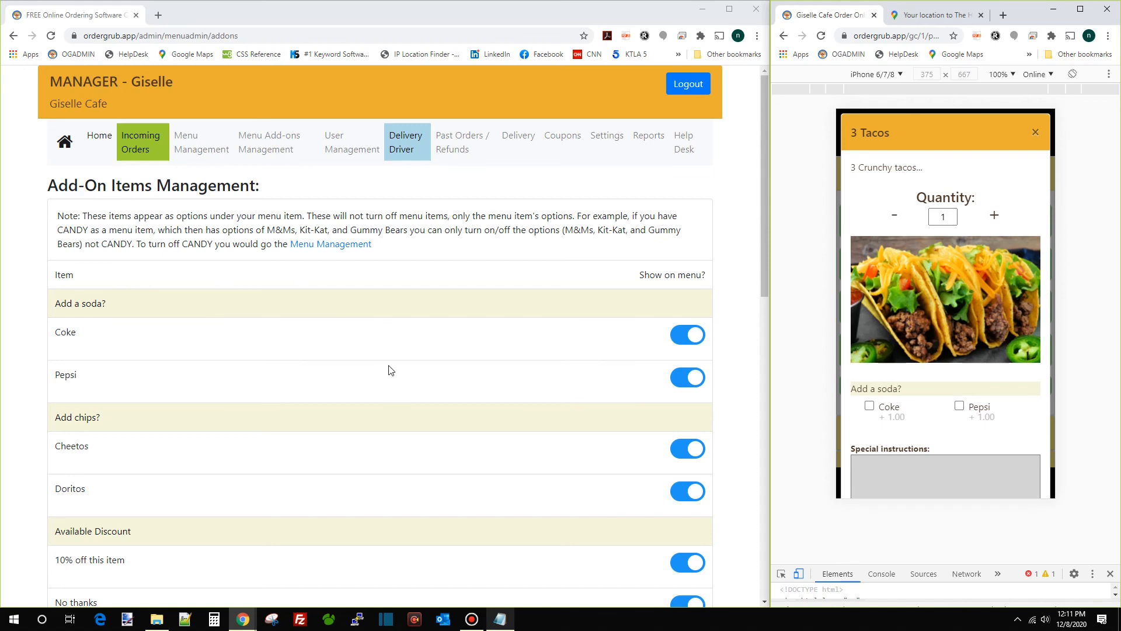
{"action": "left_click", "coordinate": [695, 380]}
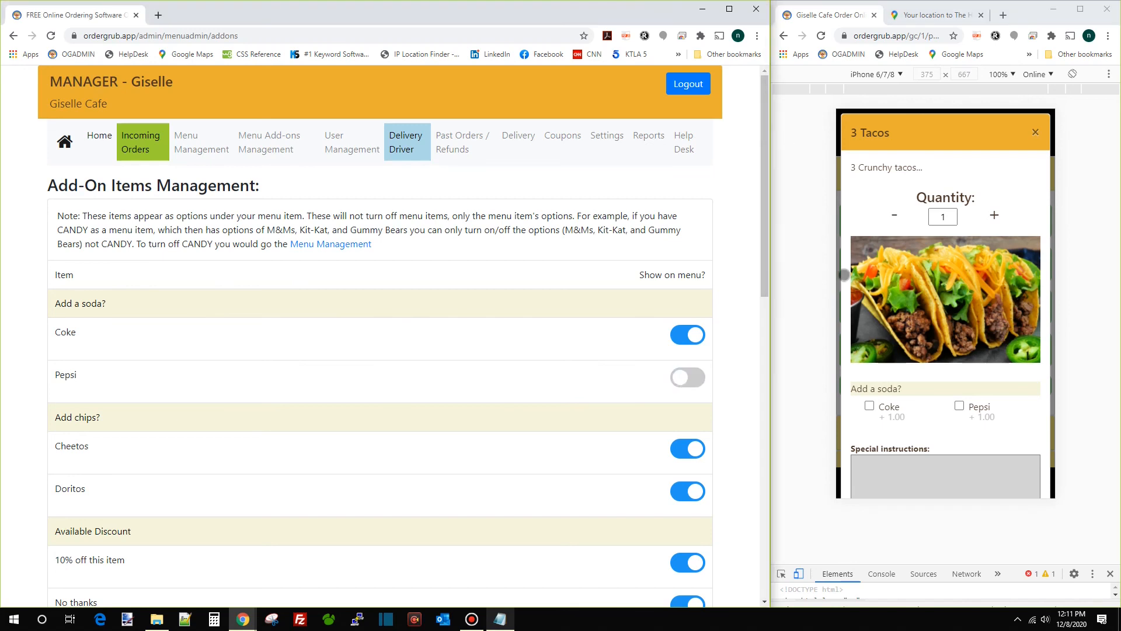
Reload the preview, confirm 3 Tacos offers only Coke, and return to the dashboard
{"action": "left_click", "coordinate": [823, 38]}
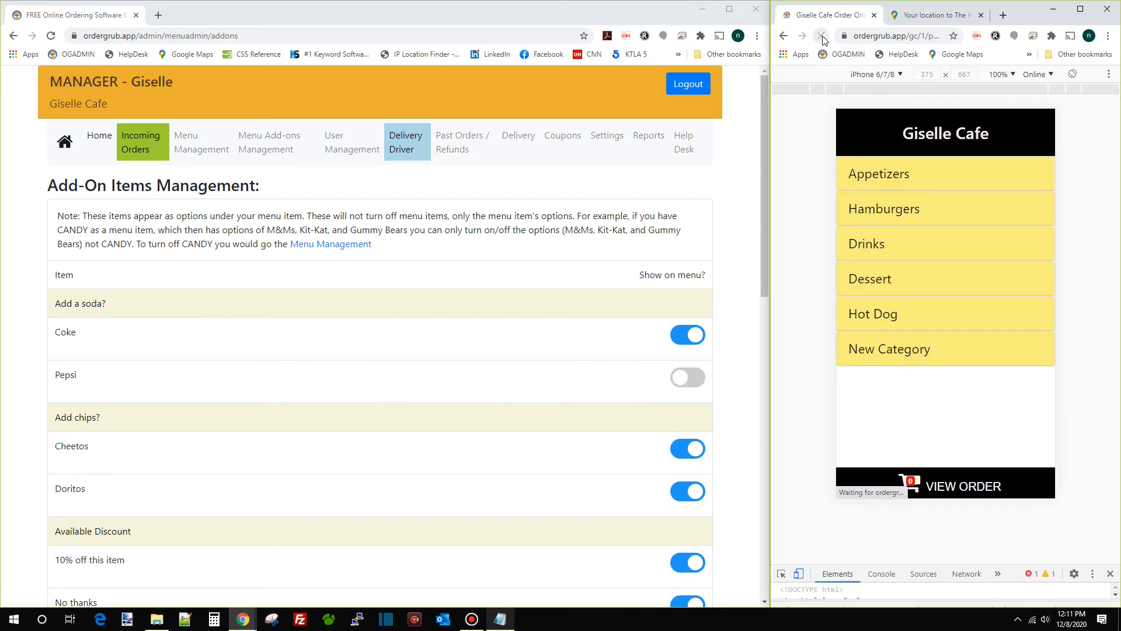
{"action": "left_click", "coordinate": [925, 173]}
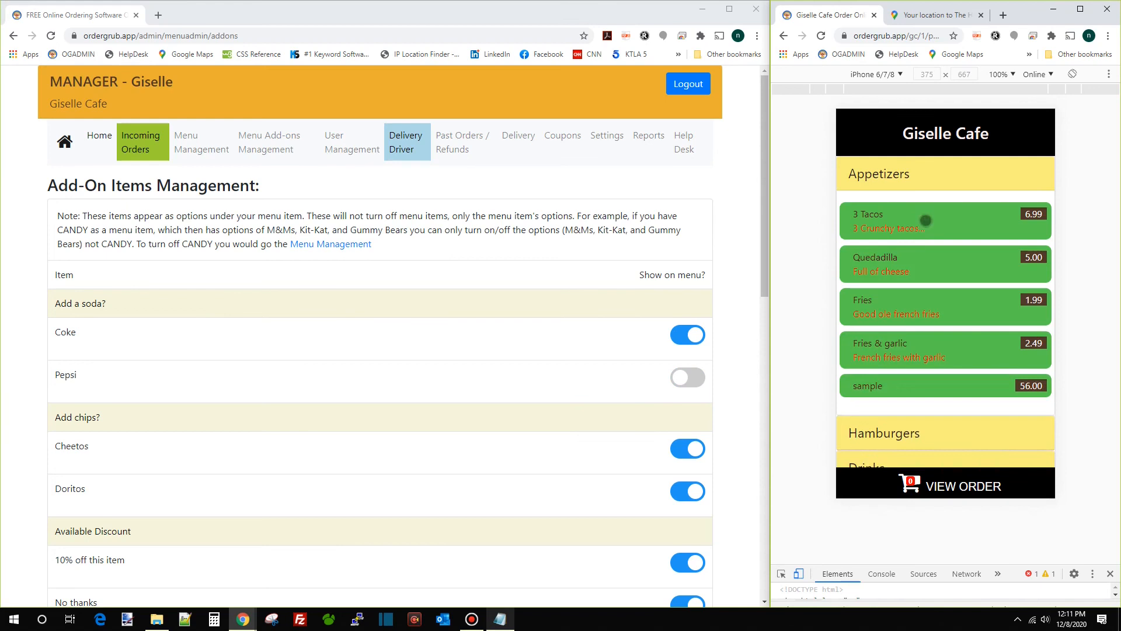
{"action": "left_click", "coordinate": [926, 221]}
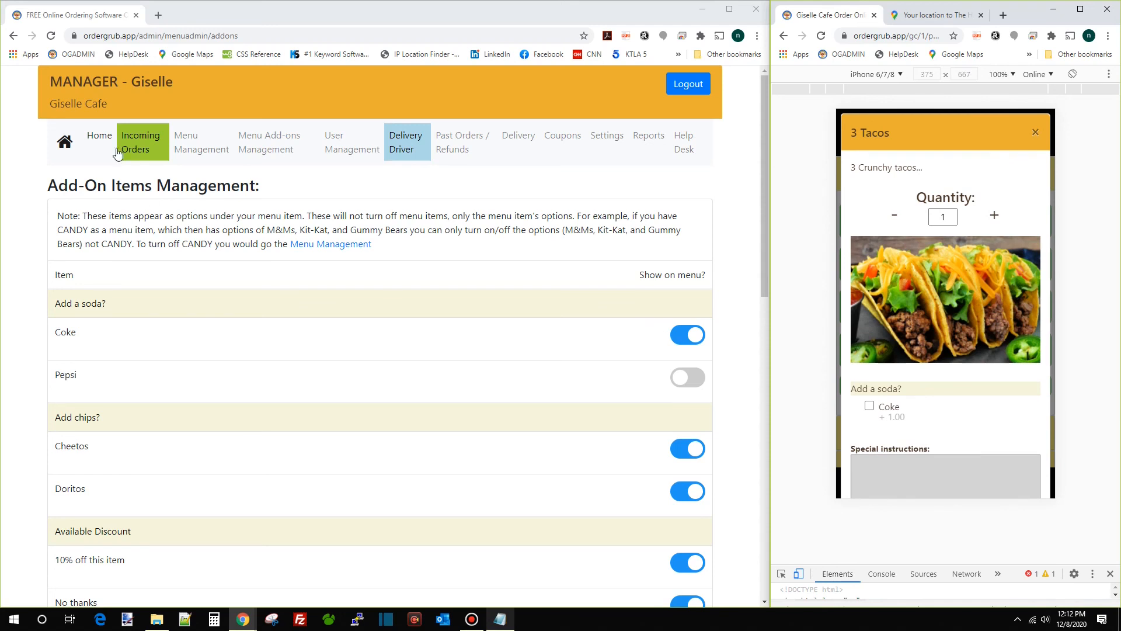
{"action": "left_click", "coordinate": [101, 137]}
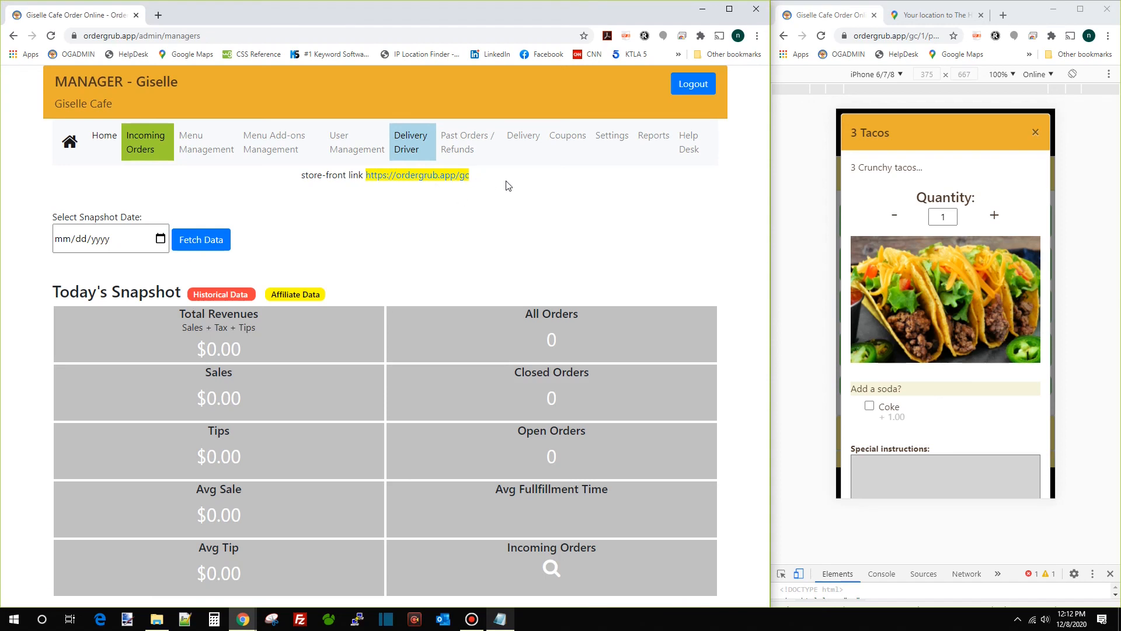
Reload the preview and expand then collapse the Appetizers category
{"action": "left_click", "coordinate": [821, 35]}
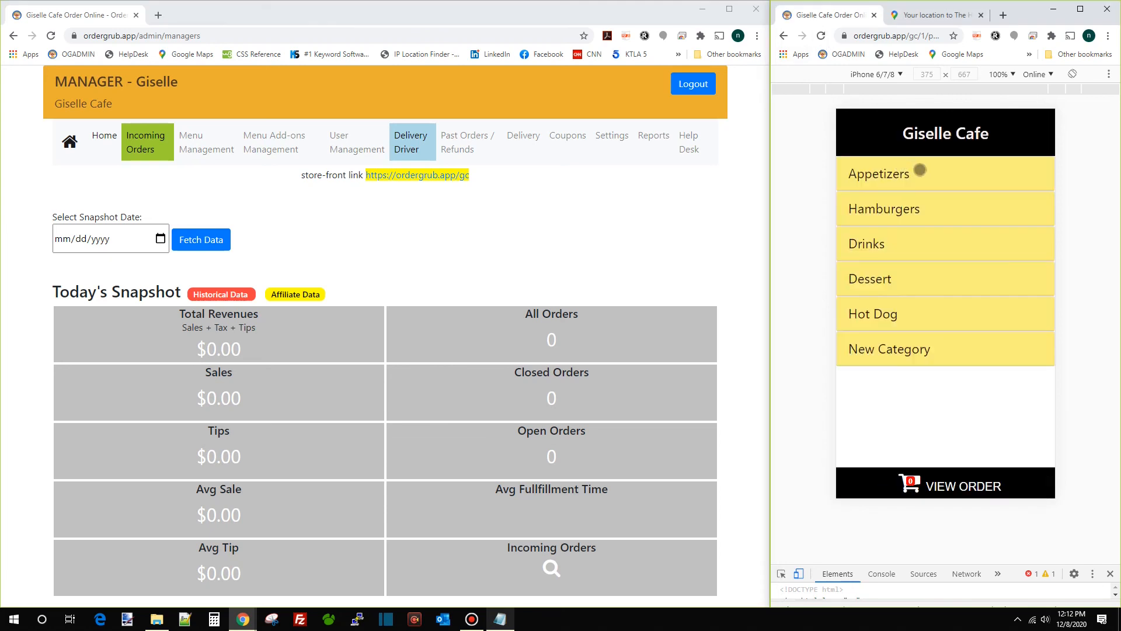
{"action": "left_click", "coordinate": [920, 170]}
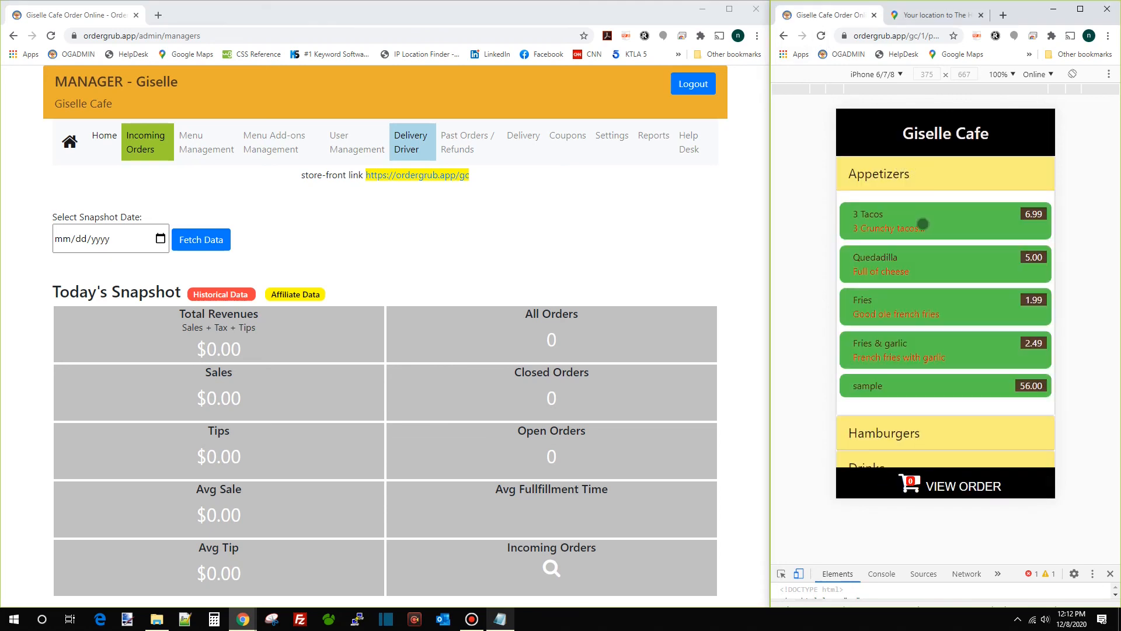
{"action": "left_click", "coordinate": [913, 175]}
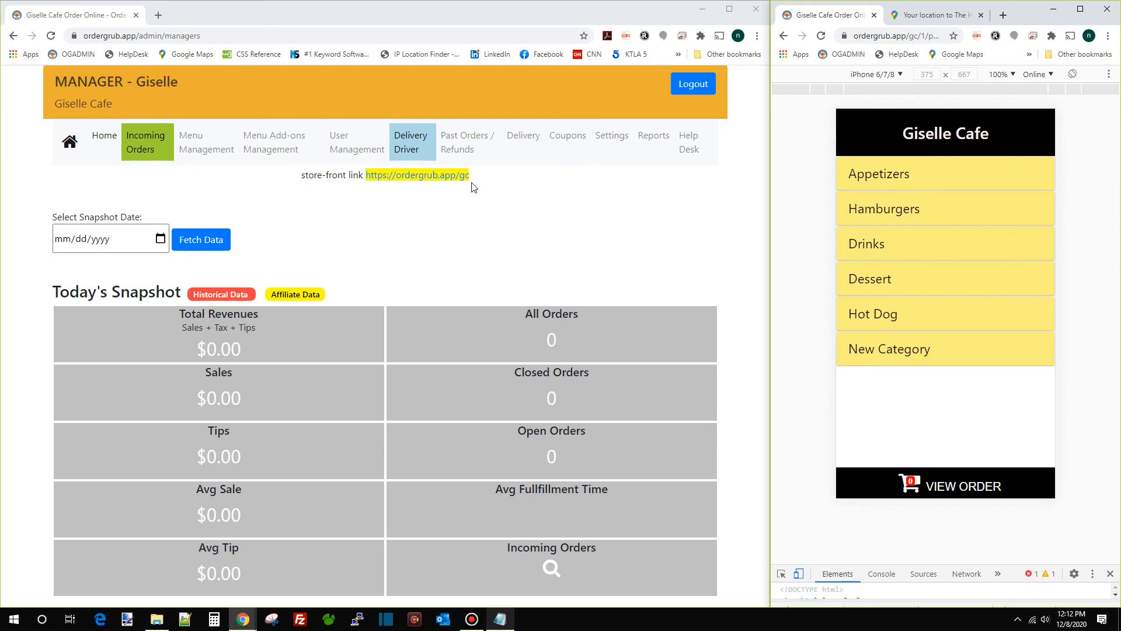
Copy the restaurant's store-front link
{"action": "left_click_drag", "start_coordinate": [473, 178], "coordinate": [368, 185]}
{"action": "right_click", "coordinate": [427, 175]}
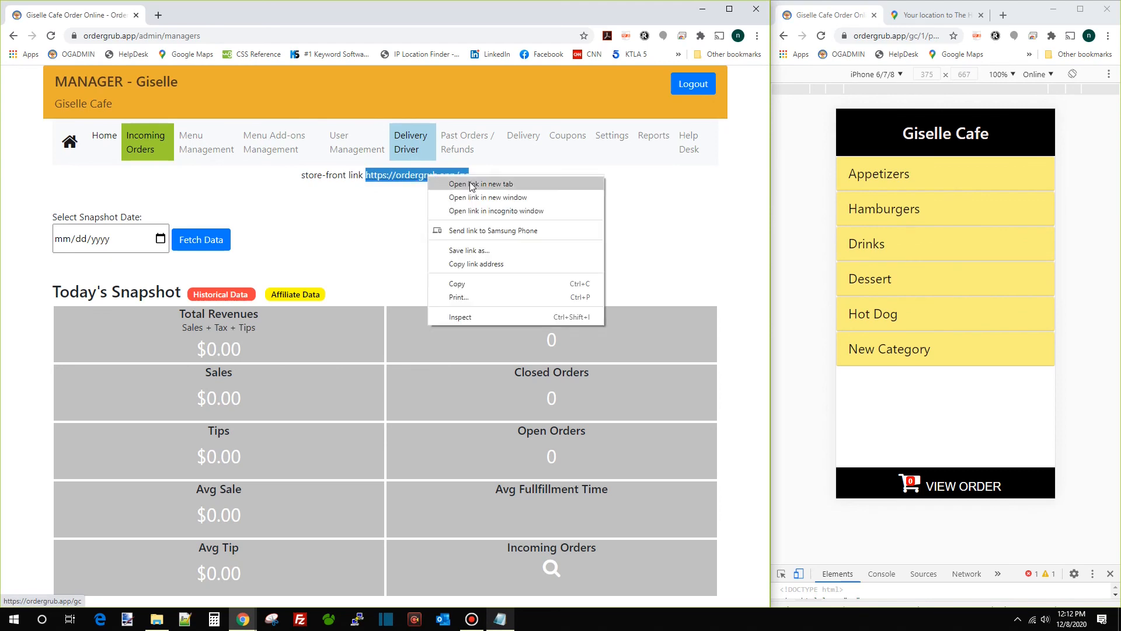
{"action": "left_click", "coordinate": [492, 284]}
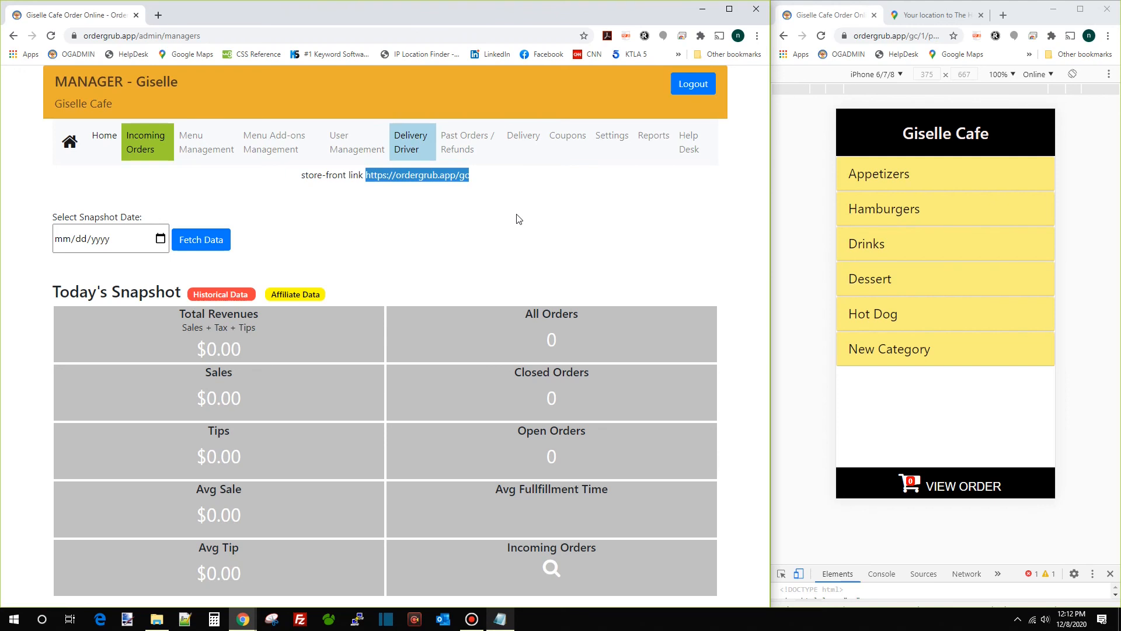
{"action": "left_click", "coordinate": [920, 139]}
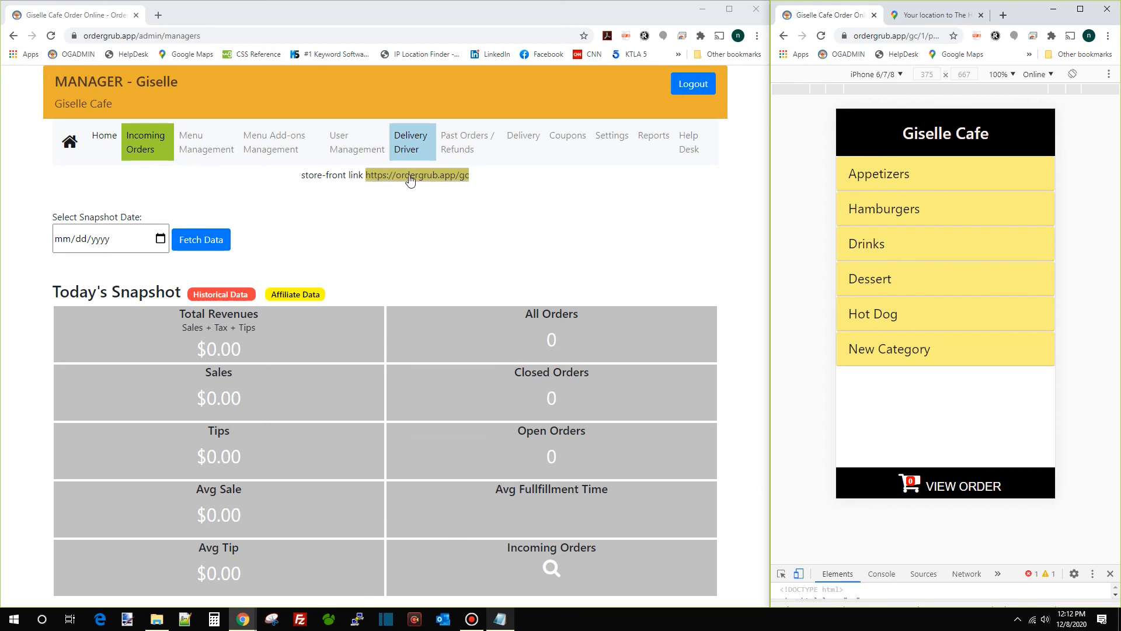
Log out and browse to the ordergrub.app admin login page
{"action": "left_click", "coordinate": [679, 88]}
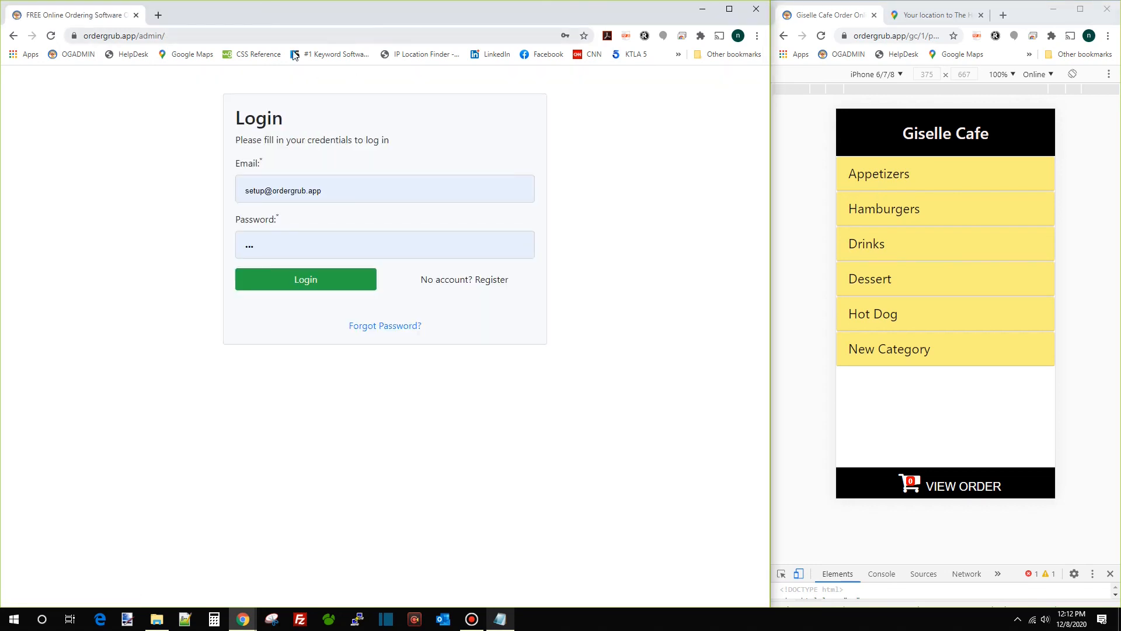
{"action": "left_click", "coordinate": [634, 53]}
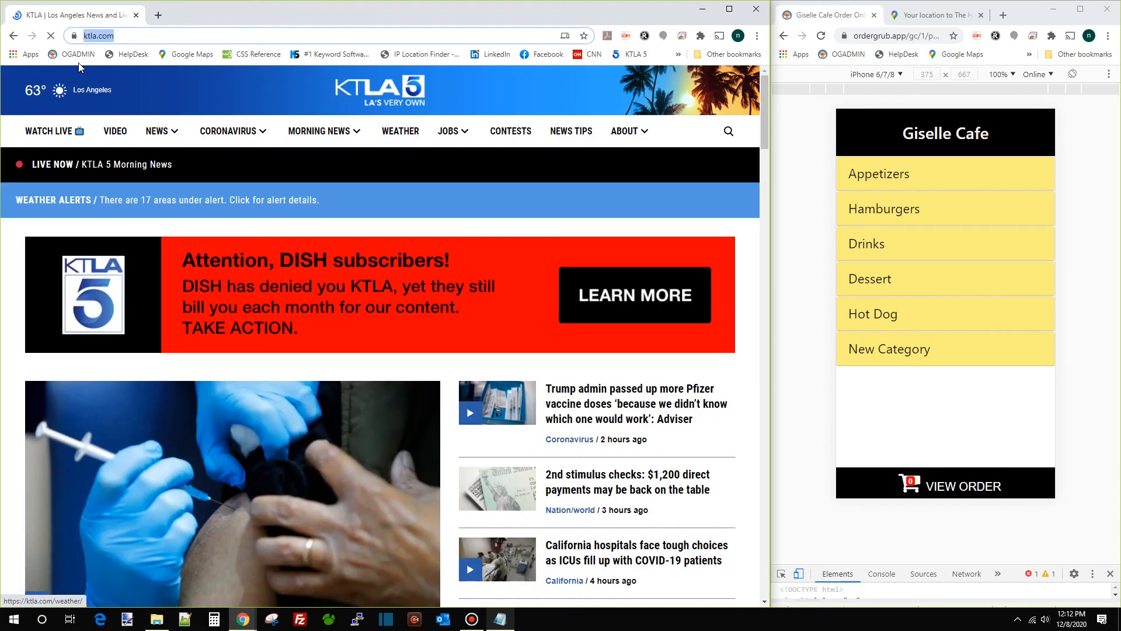
{"action": "left_click", "coordinate": [129, 33]}
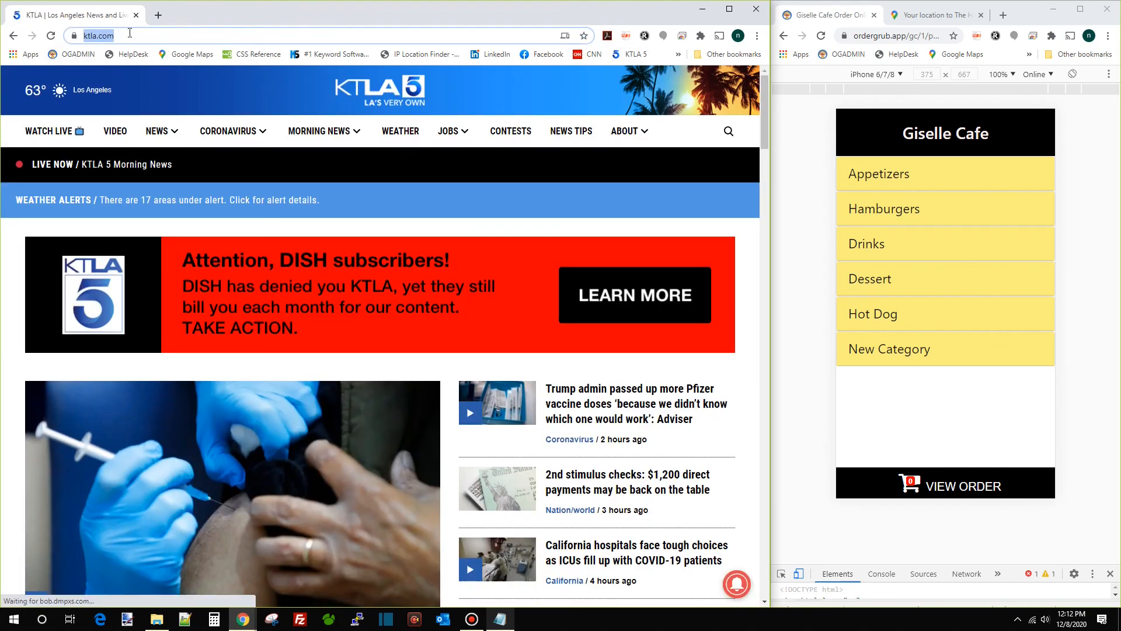
{"action": "type", "text": "order"}
{"action": "key", "text": "Return"}
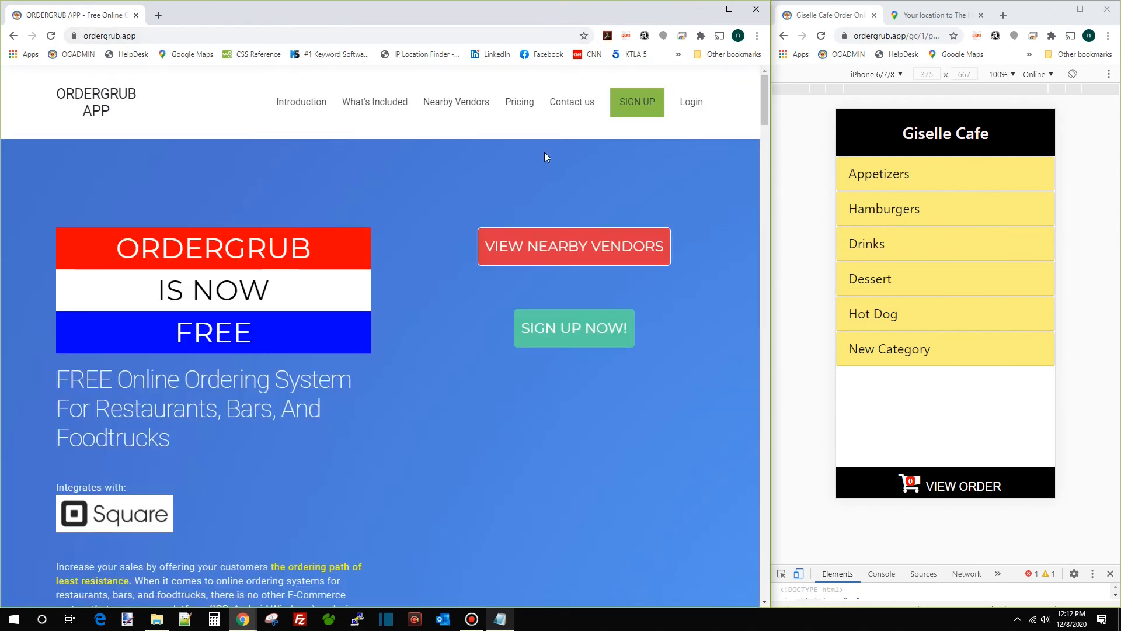
{"action": "left_click", "coordinate": [692, 103]}
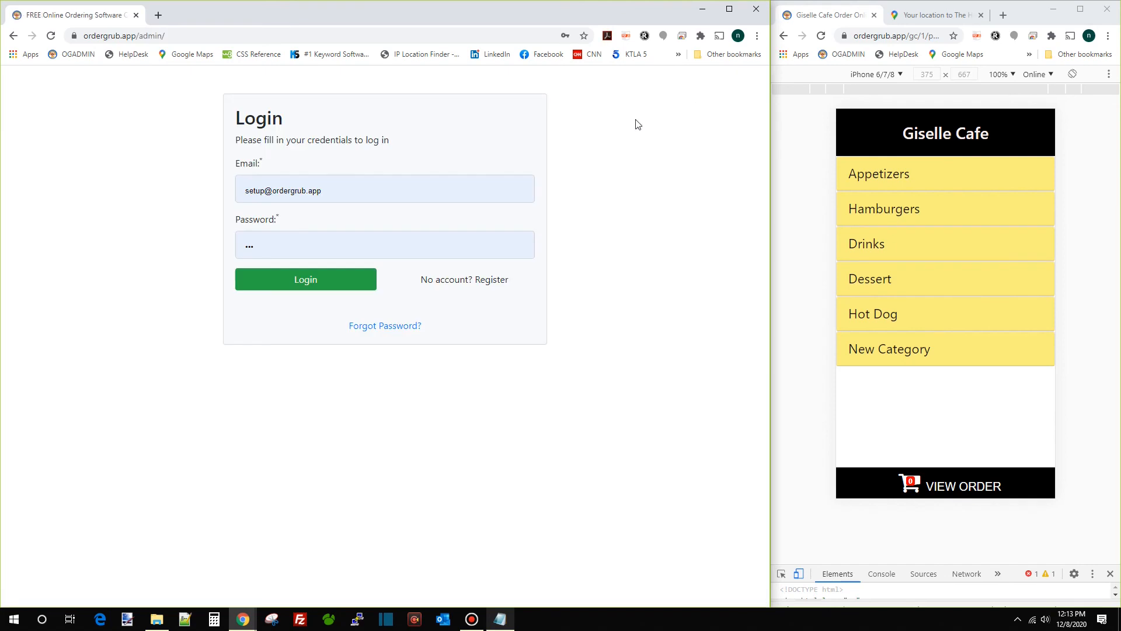
Sign in, dismiss the password warning, view incoming orders, then log out again
{"action": "left_click", "coordinate": [305, 285]}
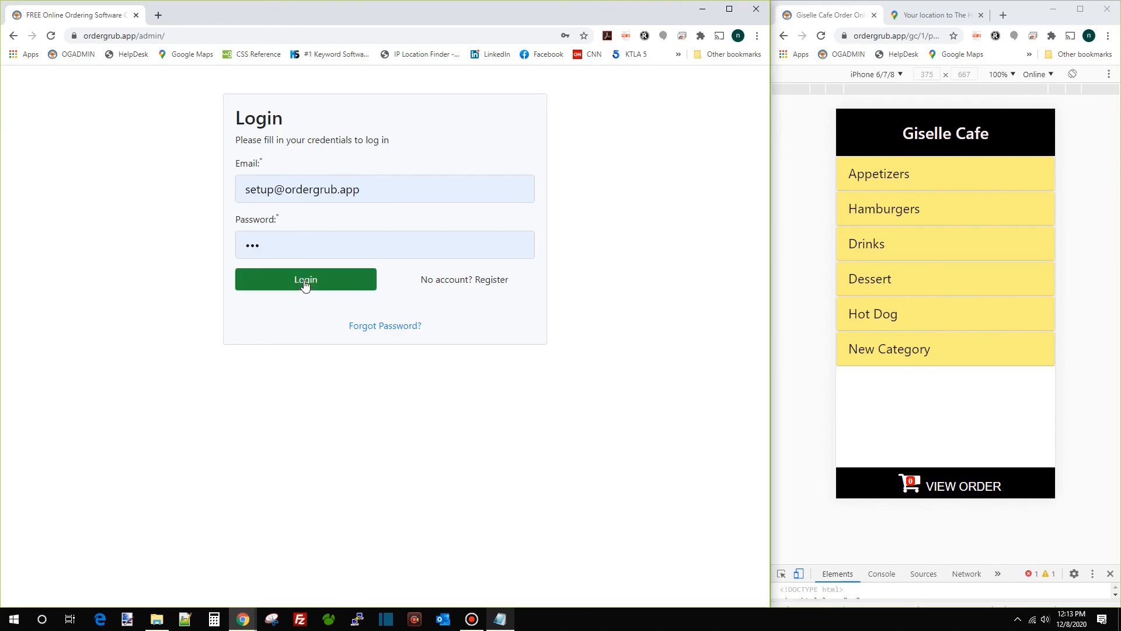
{"action": "left_click", "coordinate": [477, 193]}
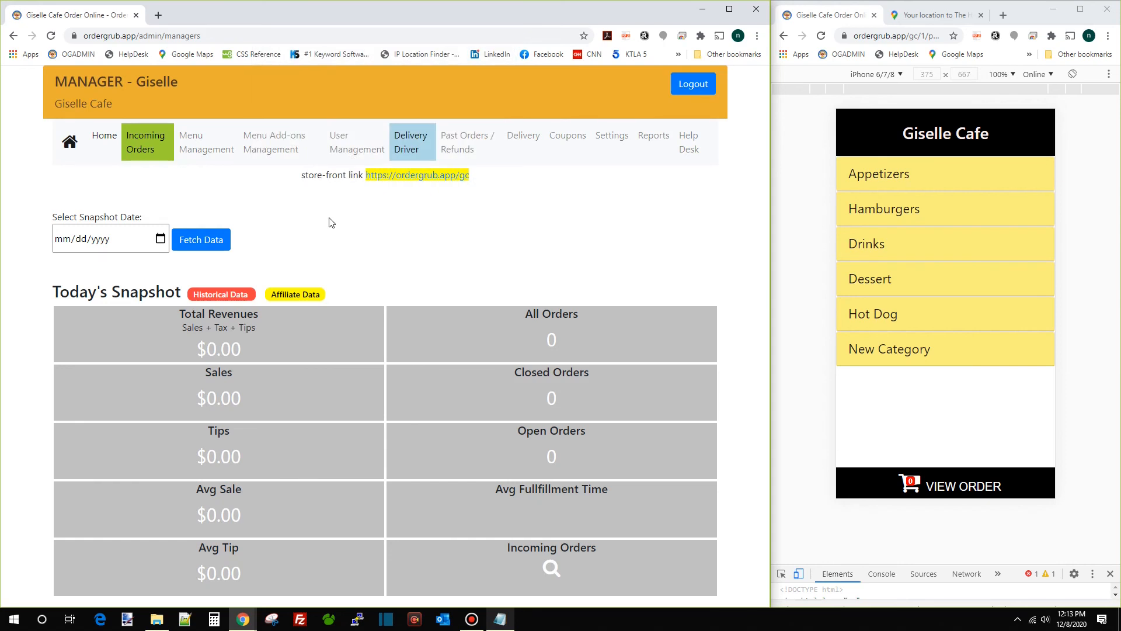
{"action": "left_click", "coordinate": [160, 155]}
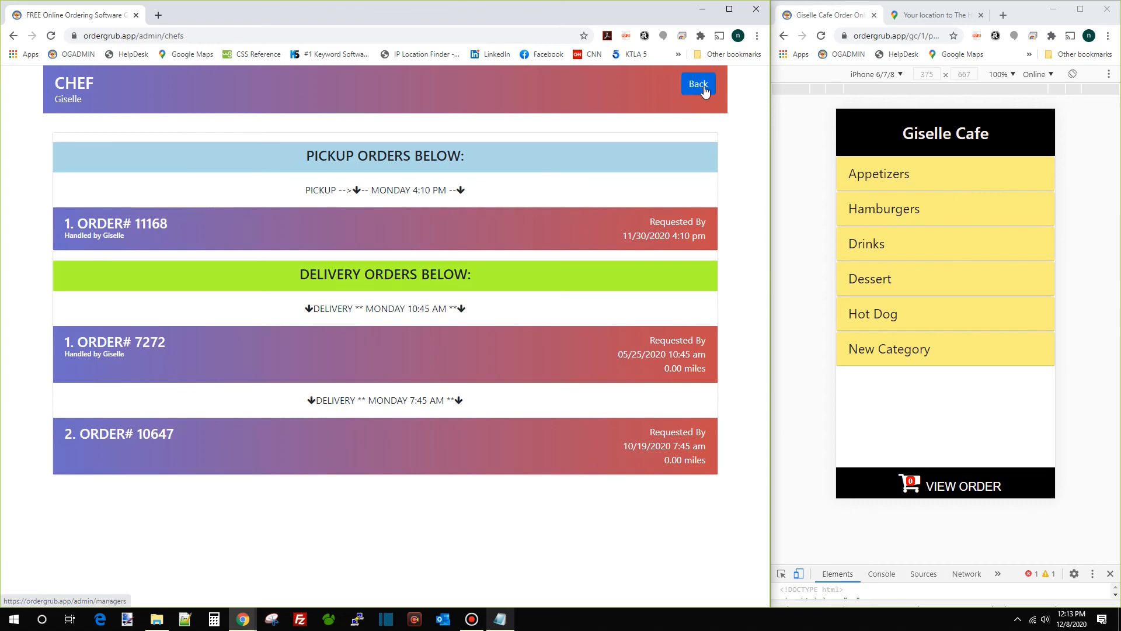
{"action": "left_click", "coordinate": [704, 88]}
{"action": "left_click", "coordinate": [698, 86]}
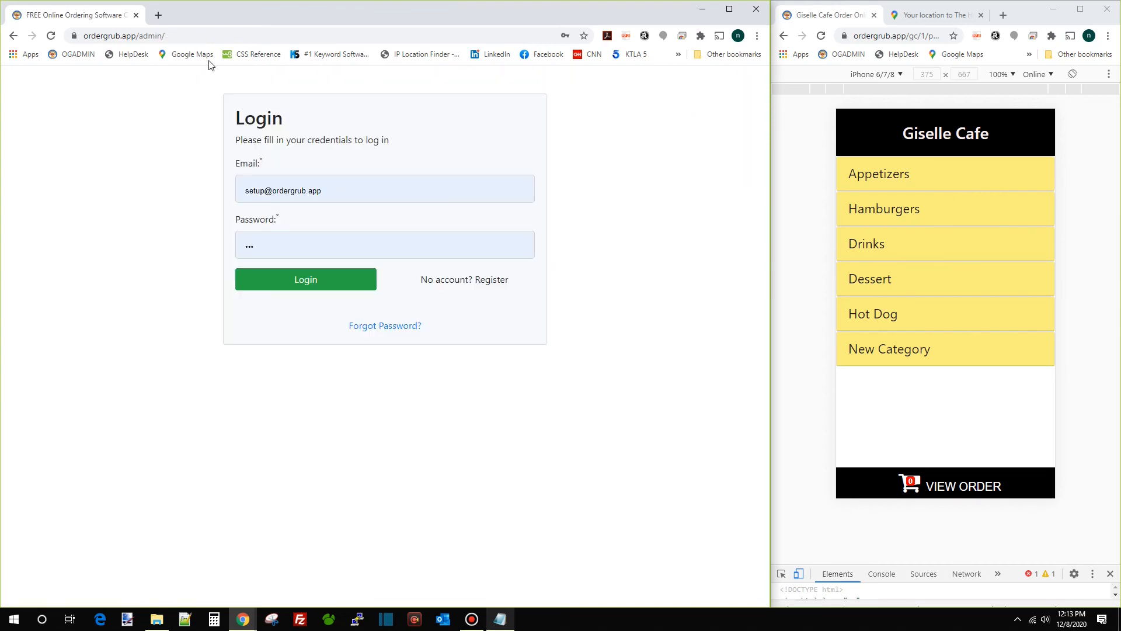
Load ordergrub.app/admin from the address bar
{"action": "left_click", "coordinate": [198, 35]}
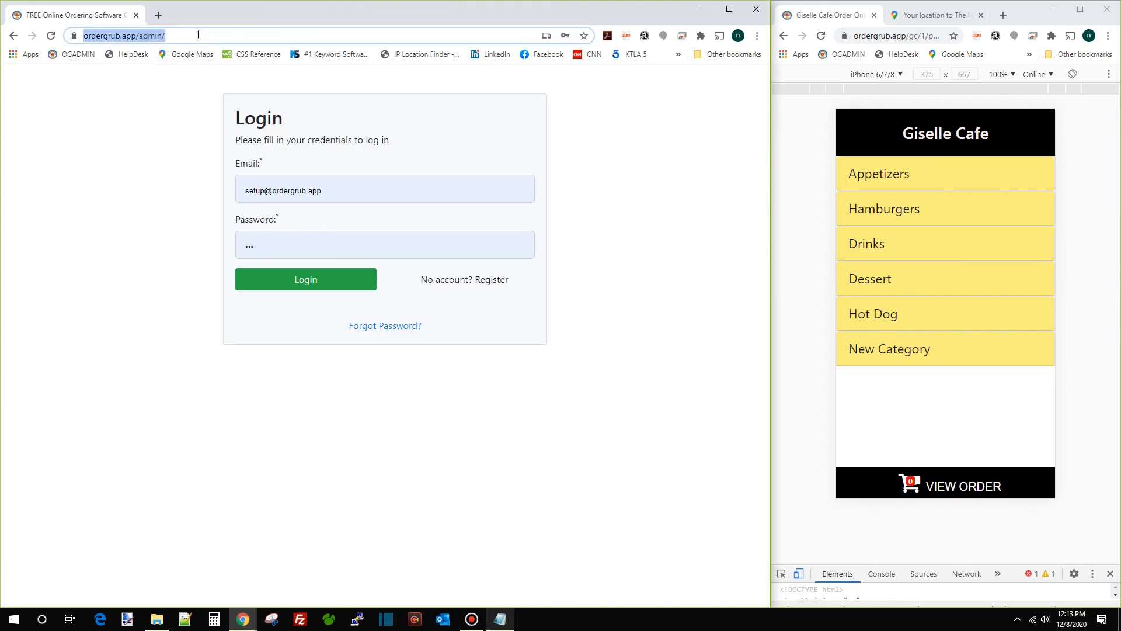
{"action": "left_click", "coordinate": [198, 35]}
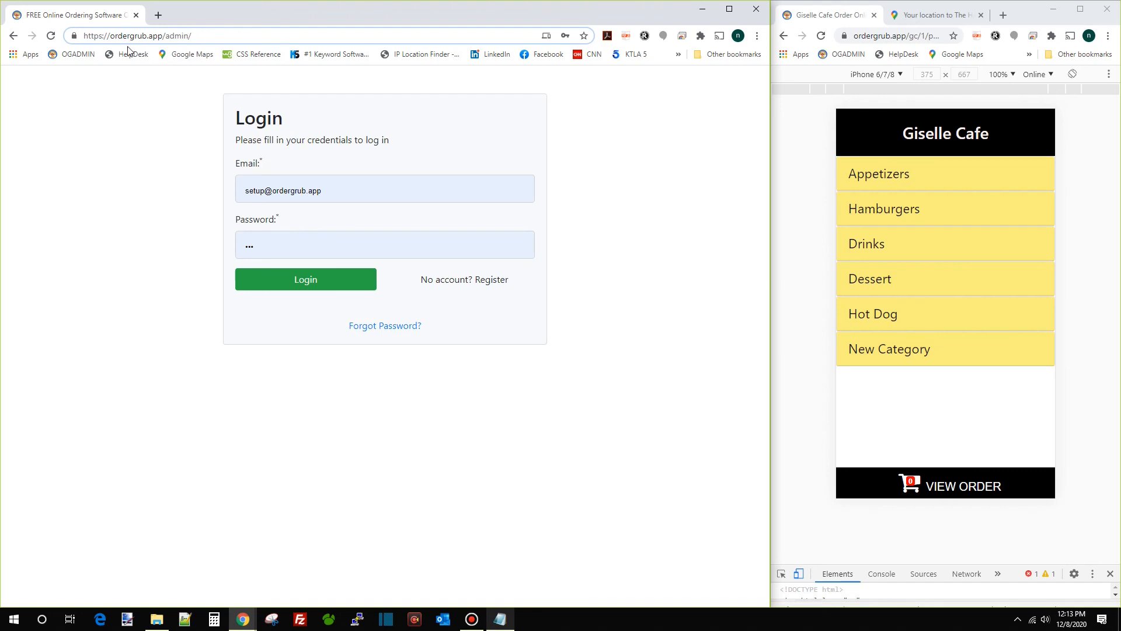
{"action": "left_click_drag", "start_coordinate": [206, 37], "coordinate": [58, 38]}
{"action": "type", "text": "or"}
{"action": "key", "text": "Right"}
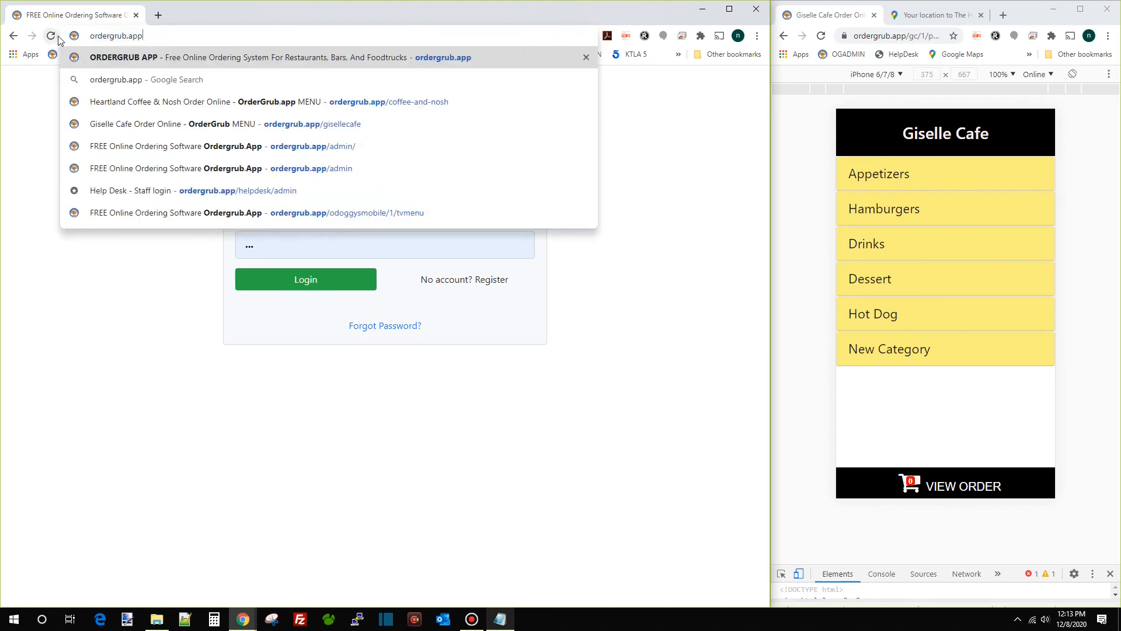
{"action": "type", "text": "/admin/"}
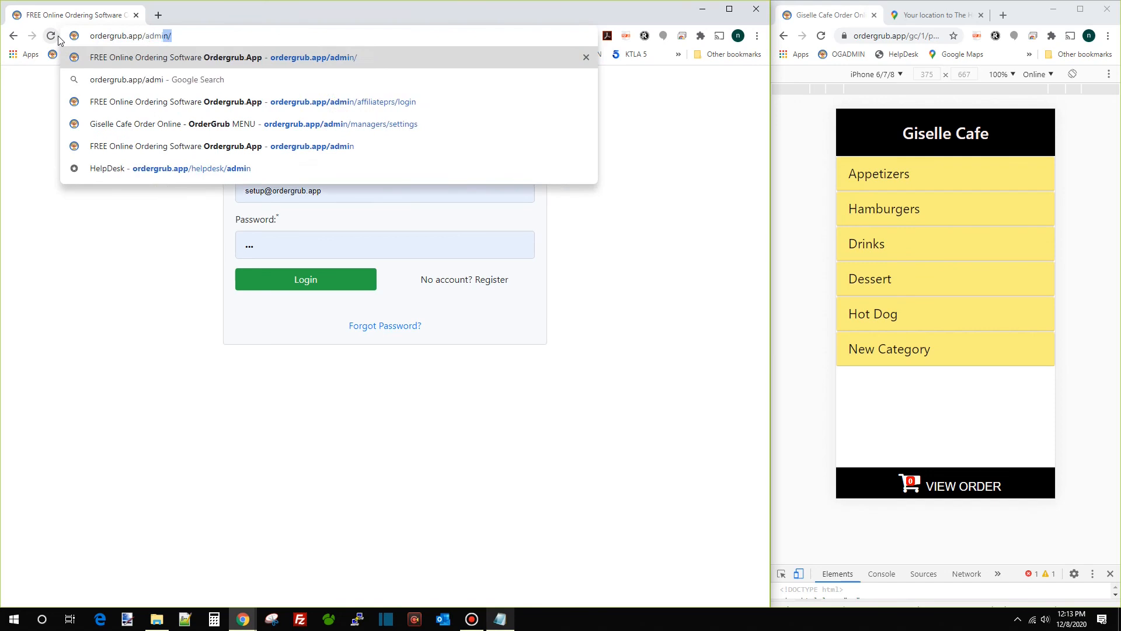
{"action": "key", "text": "Return"}
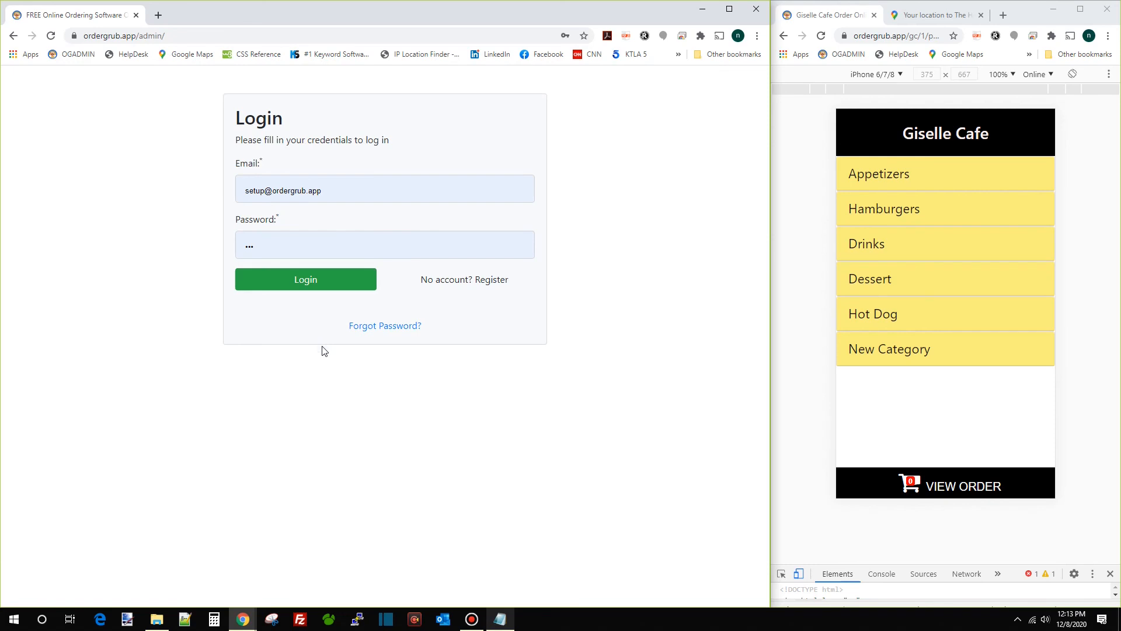
Sign back into the manager dashboard, dismiss the password warning, and open the Help Desk
{"action": "left_click", "coordinate": [305, 285]}
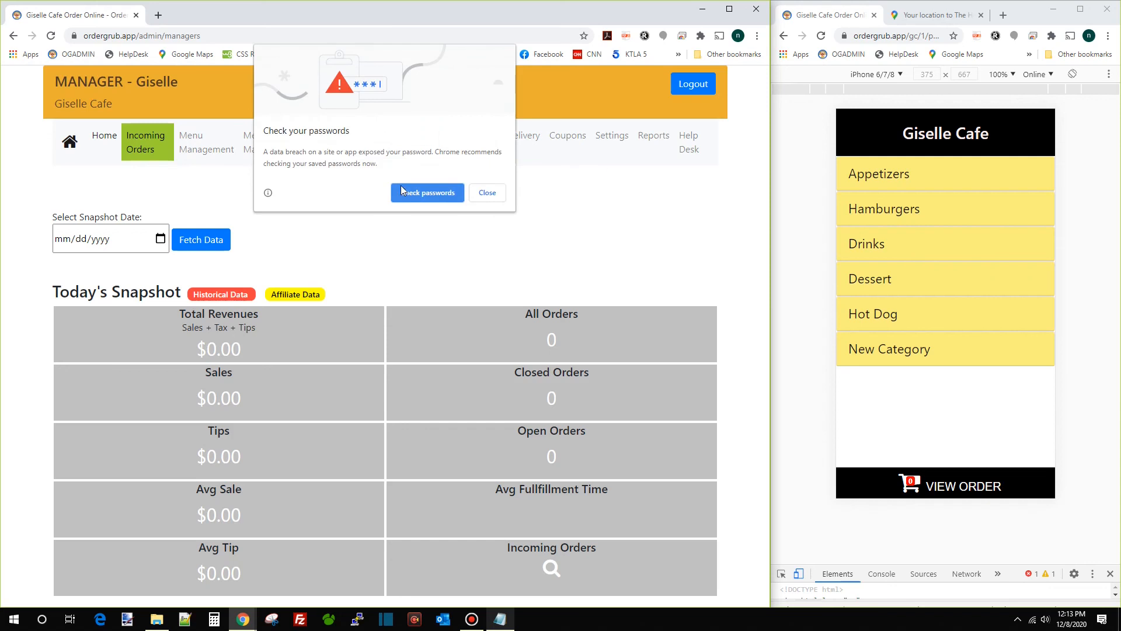
{"action": "left_click", "coordinate": [490, 188]}
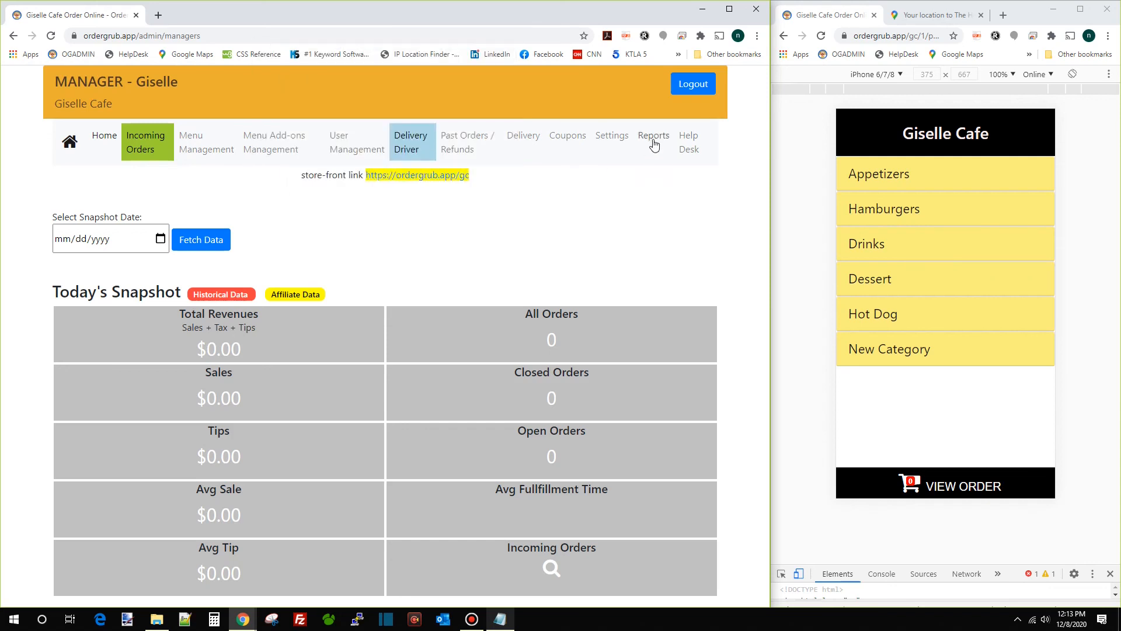
{"action": "left_click", "coordinate": [689, 143]}
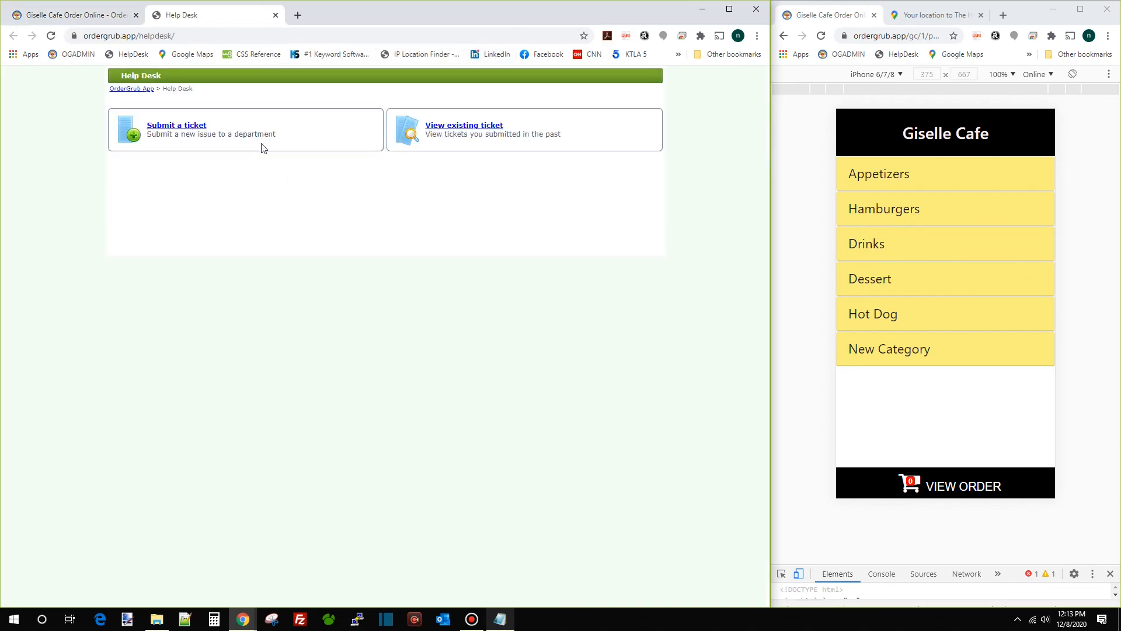
Choose 'Submit a ticket' on the Help Desk page
{"action": "left_click", "coordinate": [178, 132]}
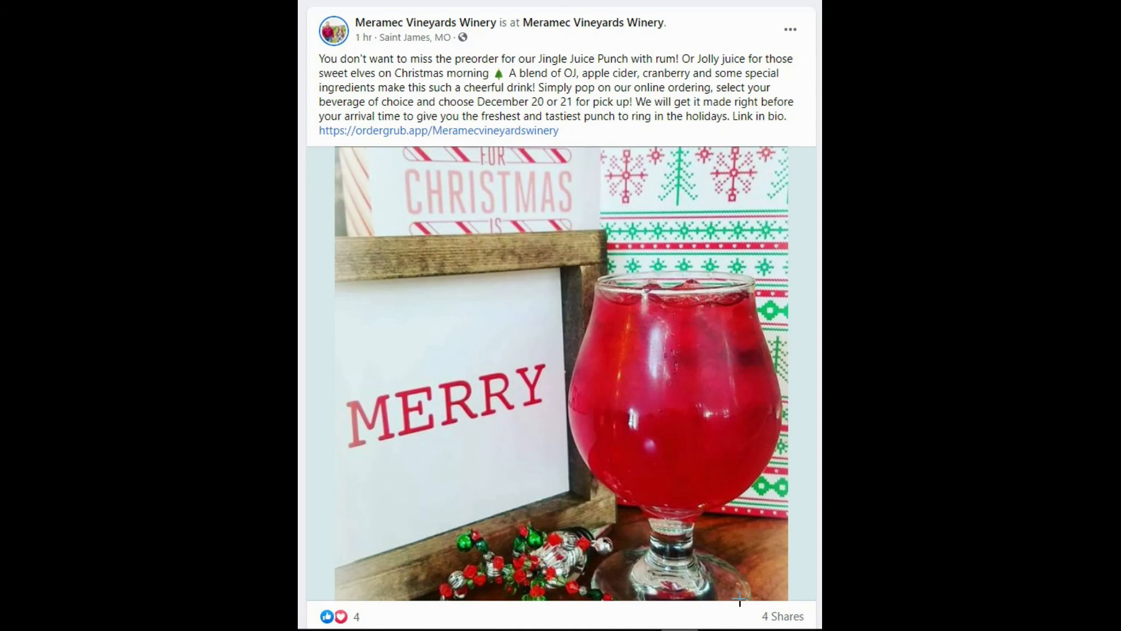
Draw red boxes around the post's '4 Shares' count, its caption paragraph and the ordergrub.app link
{"action": "mouse_move", "coordinate": [739, 597]}
{"action": "left_mouse_down"}
{"action": "mouse_move", "coordinate": [772, 622]}
{"action": "mouse_move", "coordinate": [820, 629]}
{"action": "left_mouse_up"}
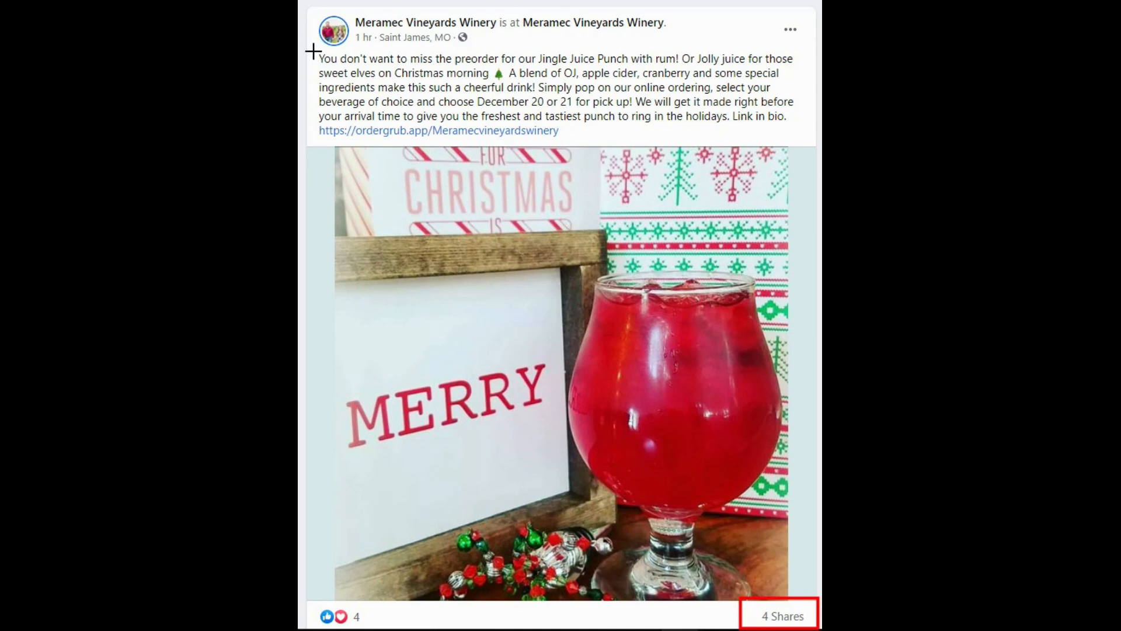
{"action": "mouse_move", "coordinate": [313, 51]}
{"action": "left_mouse_down"}
{"action": "mouse_move", "coordinate": [415, 87]}
{"action": "mouse_move", "coordinate": [736, 128]}
{"action": "mouse_move", "coordinate": [800, 119]}
{"action": "left_mouse_up"}
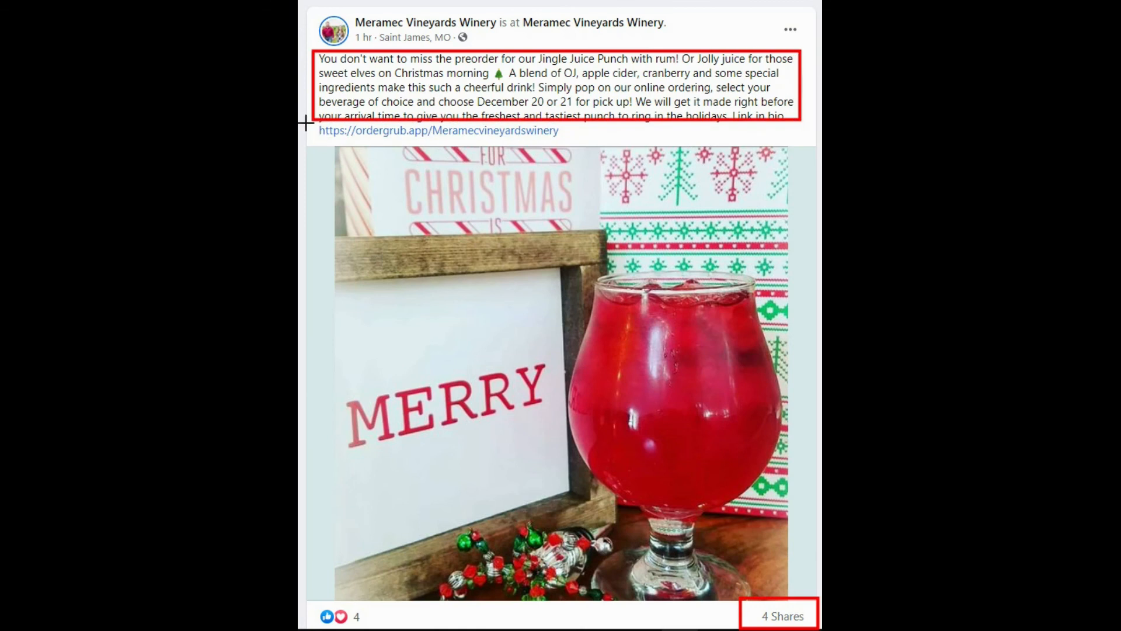
{"action": "mouse_move", "coordinate": [310, 124]}
{"action": "left_mouse_down"}
{"action": "mouse_move", "coordinate": [326, 143]}
{"action": "mouse_move", "coordinate": [584, 146]}
{"action": "left_mouse_up"}
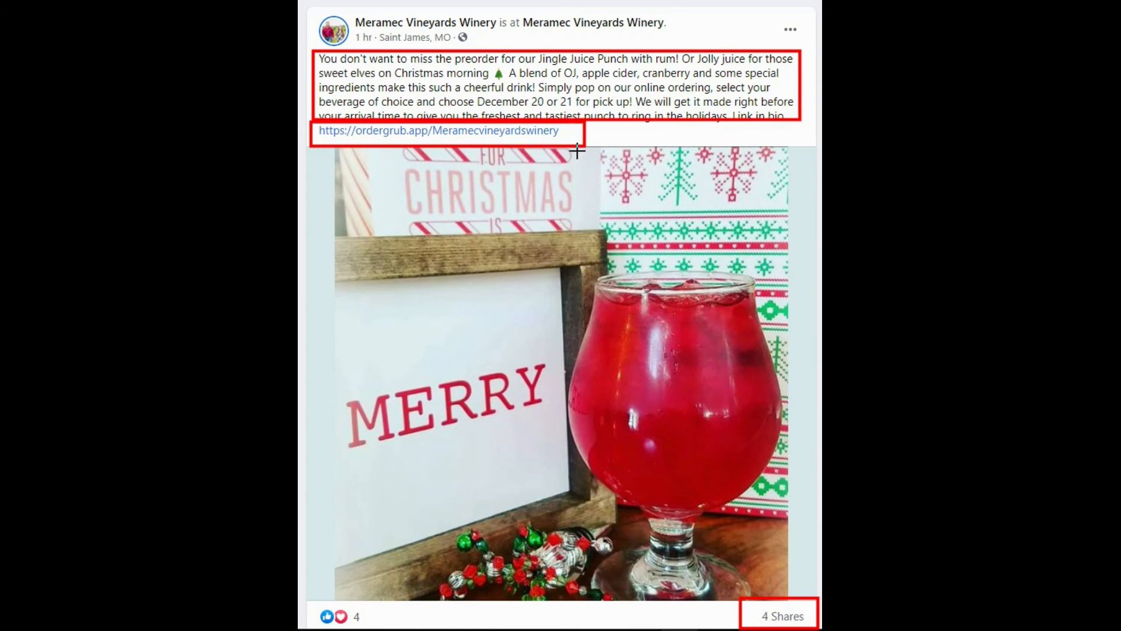